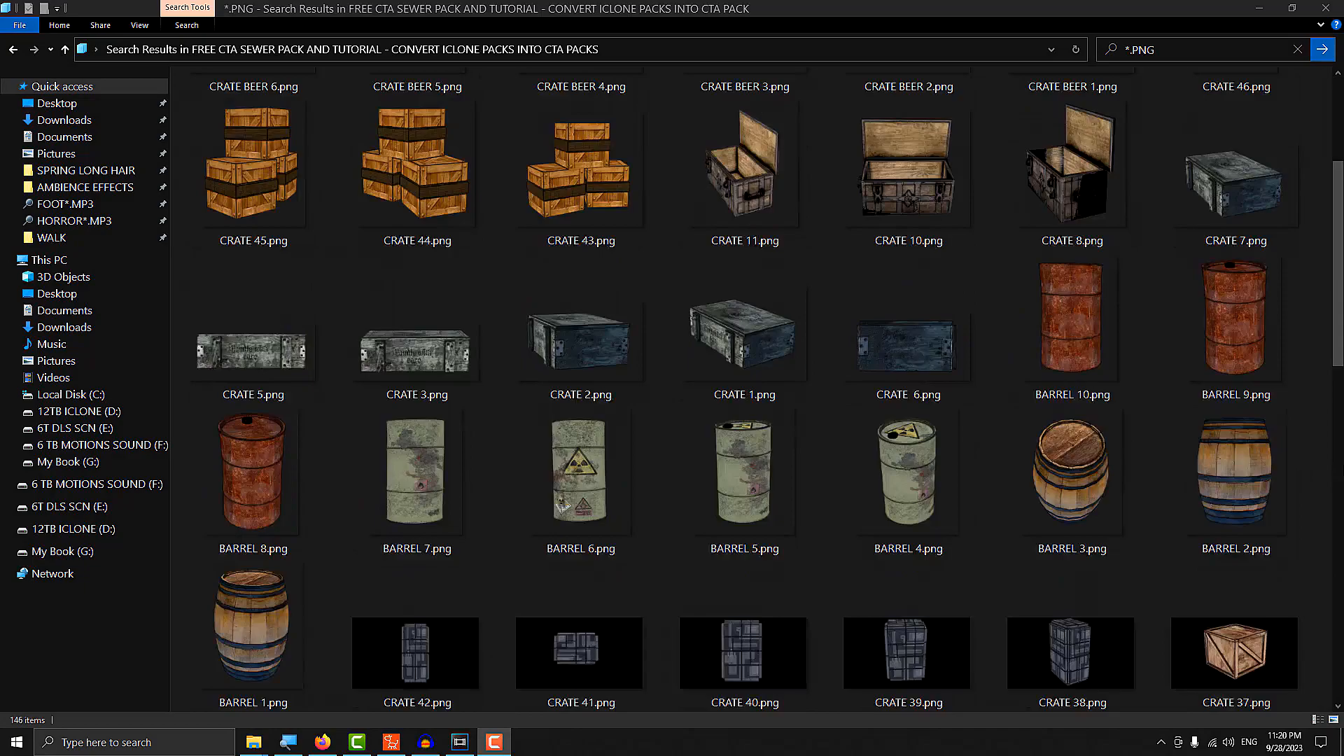
- Look through the PNG search results for the crate, barrel and sewer images of the pack
scroll(756, 388, "down", 5)
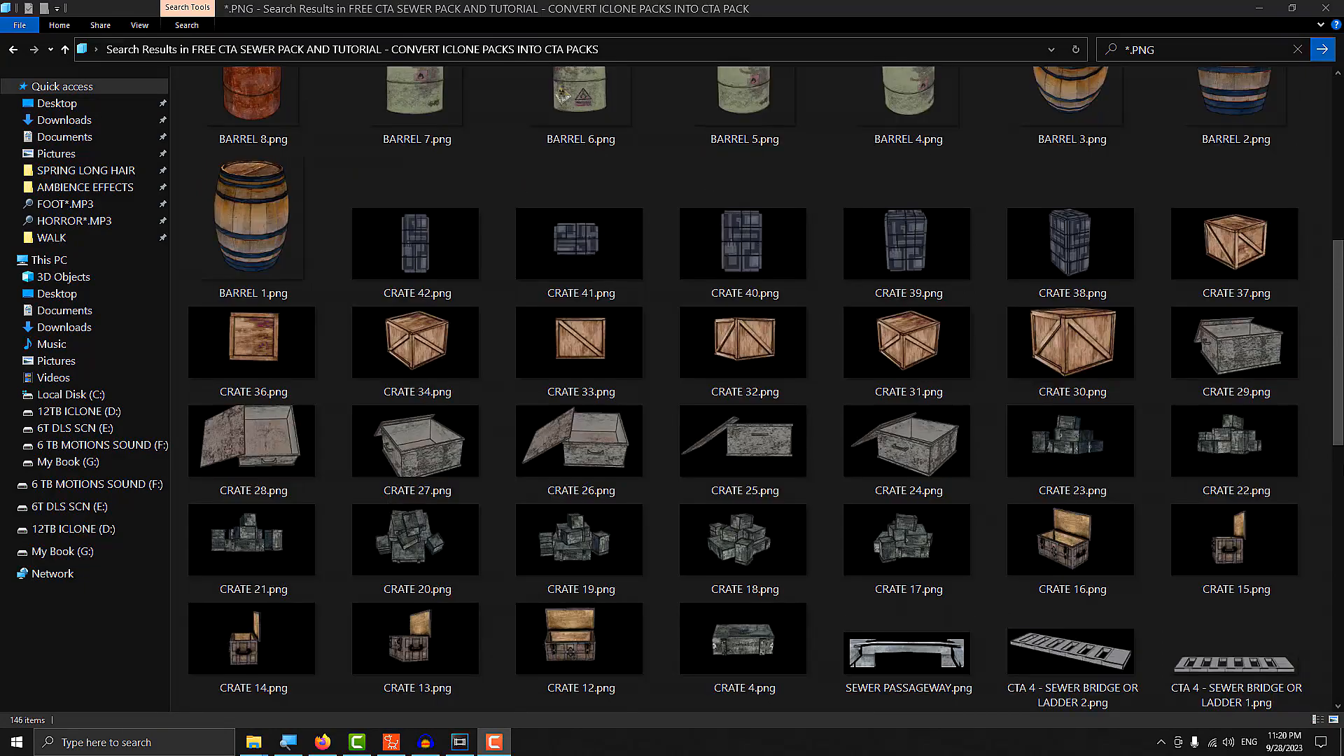
scroll(753, 389, "down", 5)
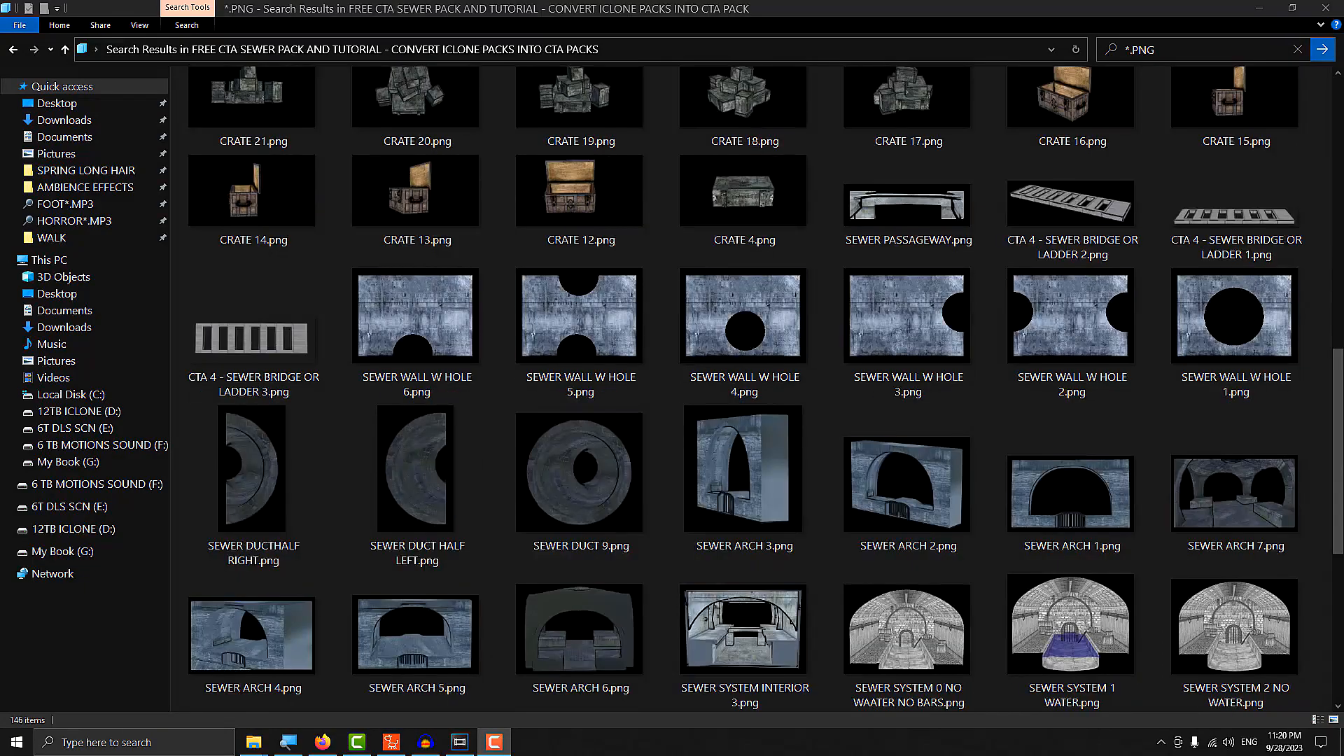
scroll(753, 389, "down", 5)
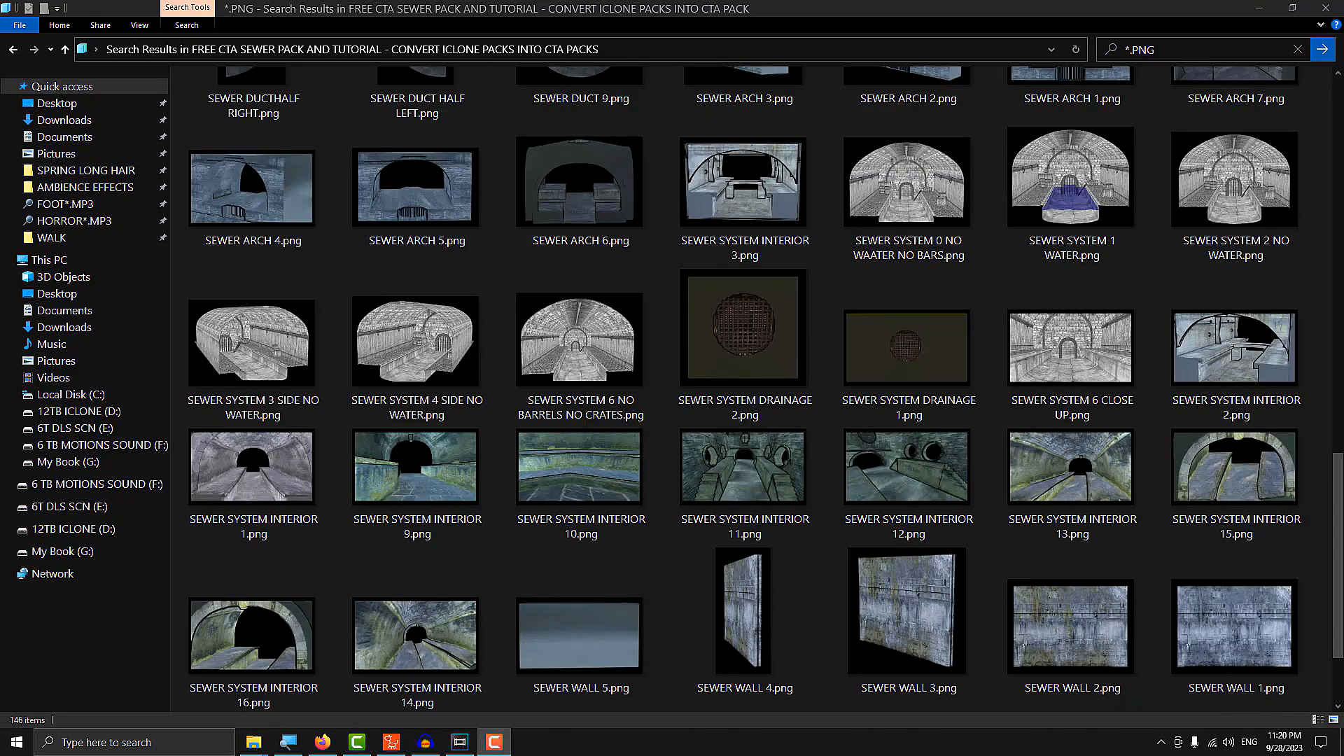
scroll(752, 388, "down", 2)
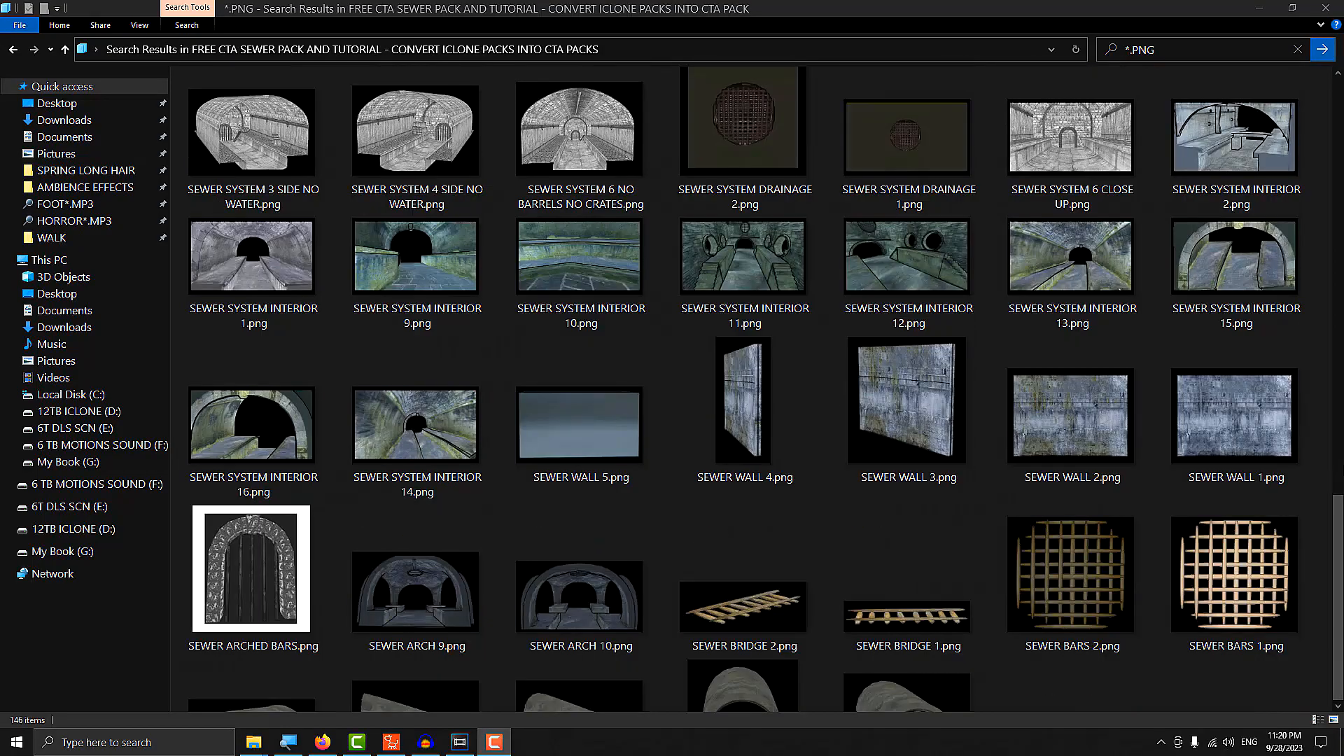
scroll(753, 388, "down", 4)
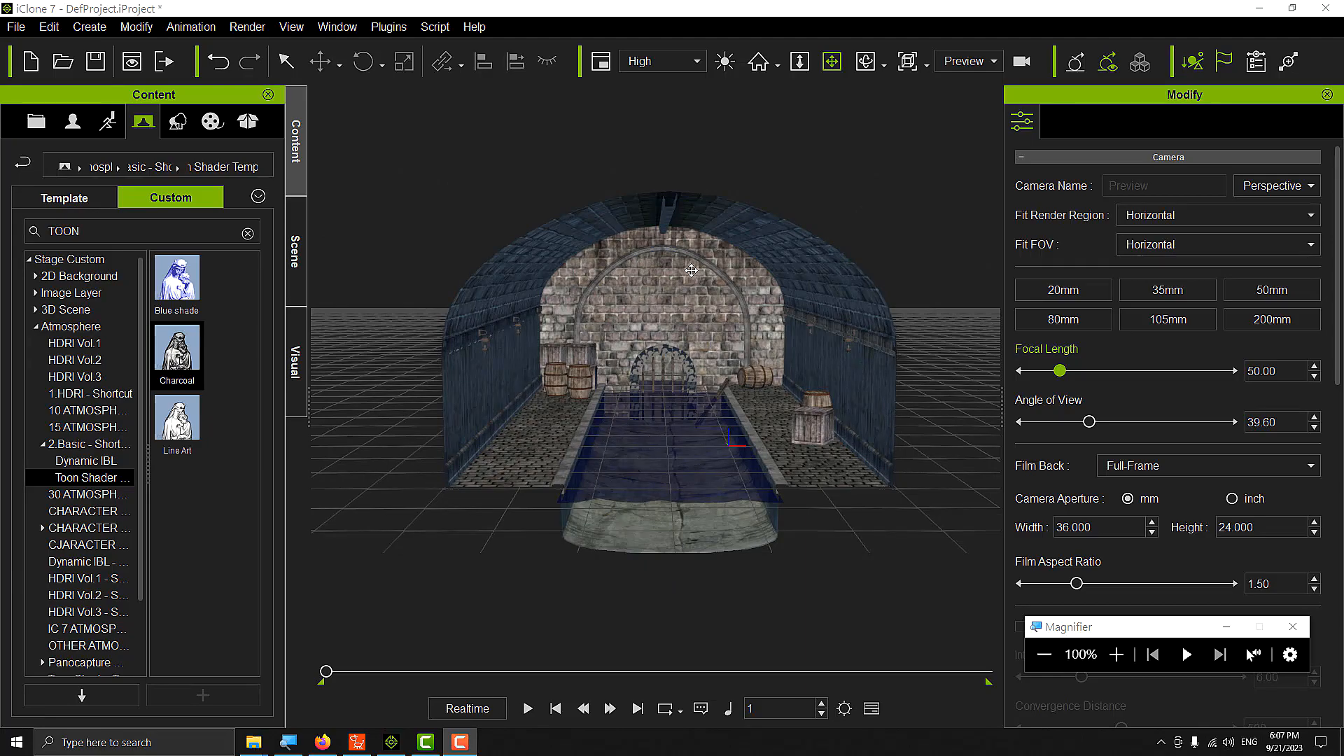
- Try the Line Art toon shader on the sewer scene, apply the Charcoal preset instead, and show the toon shader settings
left_click(867, 62)
mouse_move(829, 364)
left_mouse_down()
mouse_move(1065, 457)
mouse_move(804, 391)
mouse_move(829, 382)
left_mouse_up()
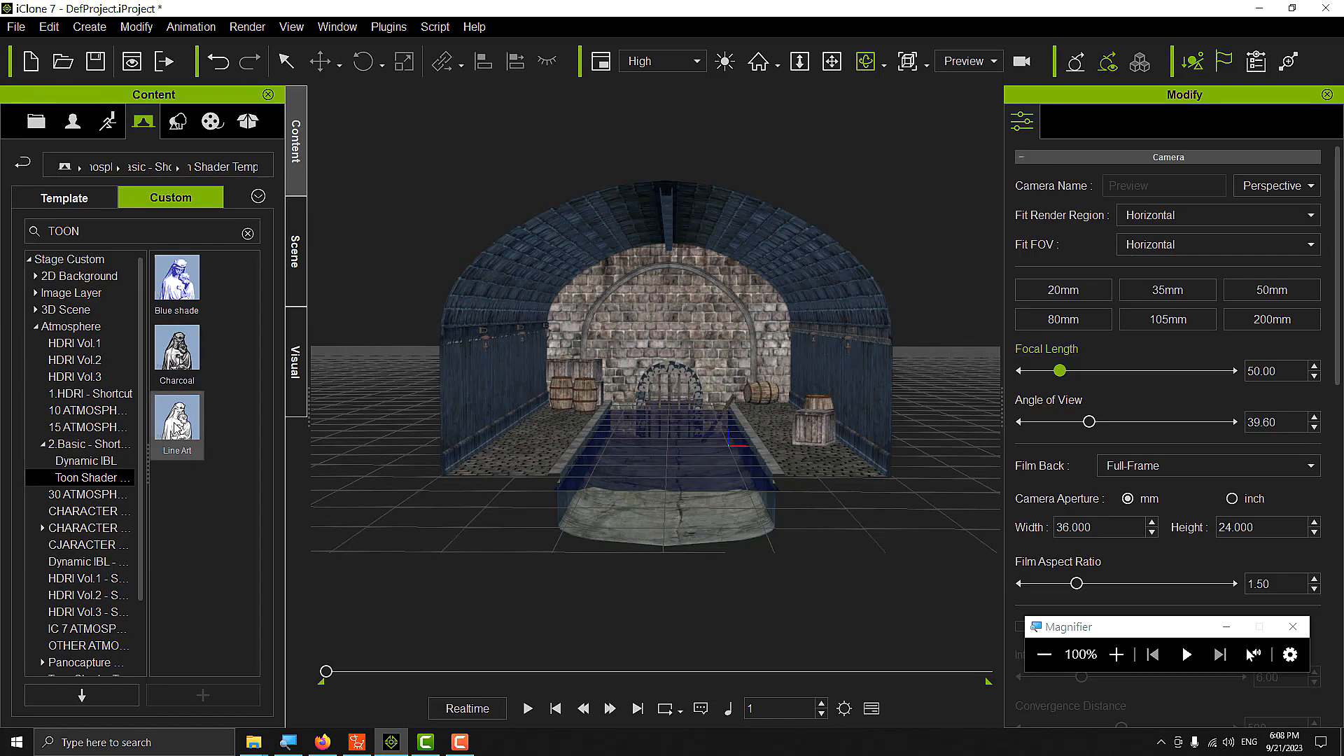
double_click(177, 420)
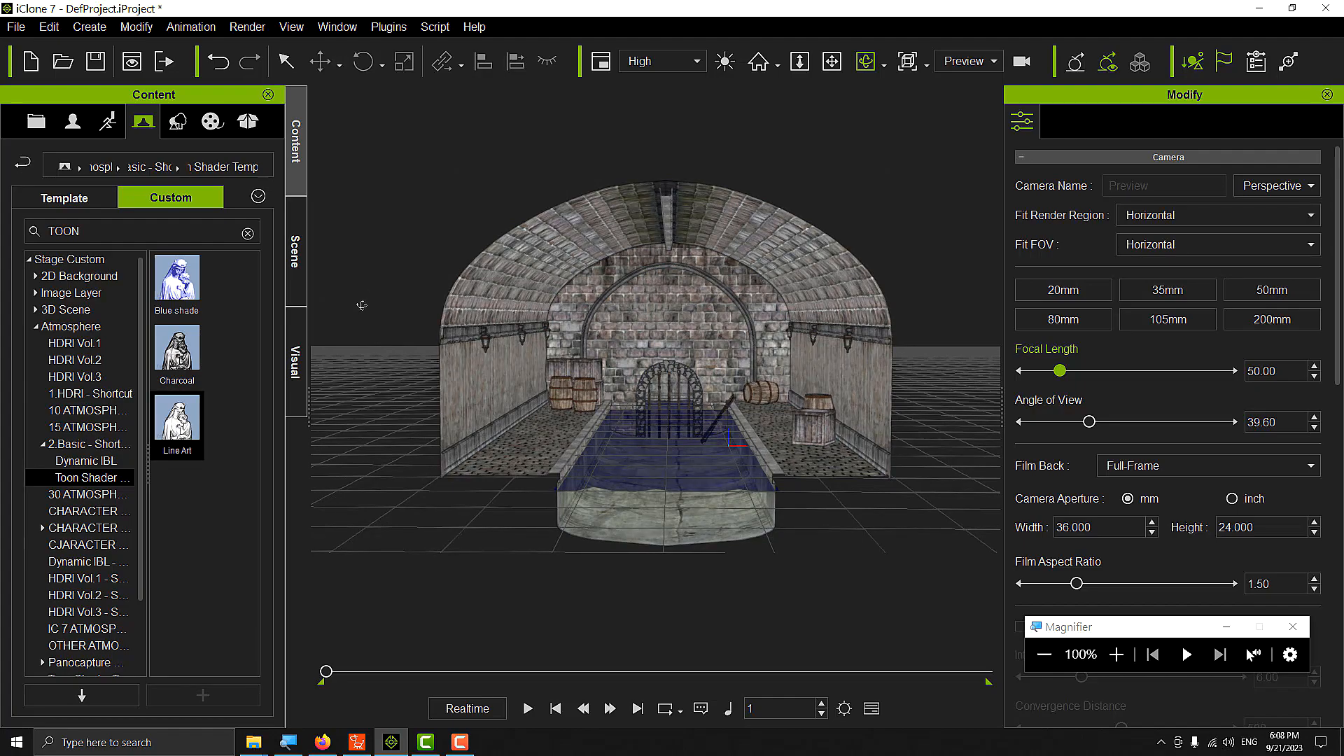
double_click(181, 353)
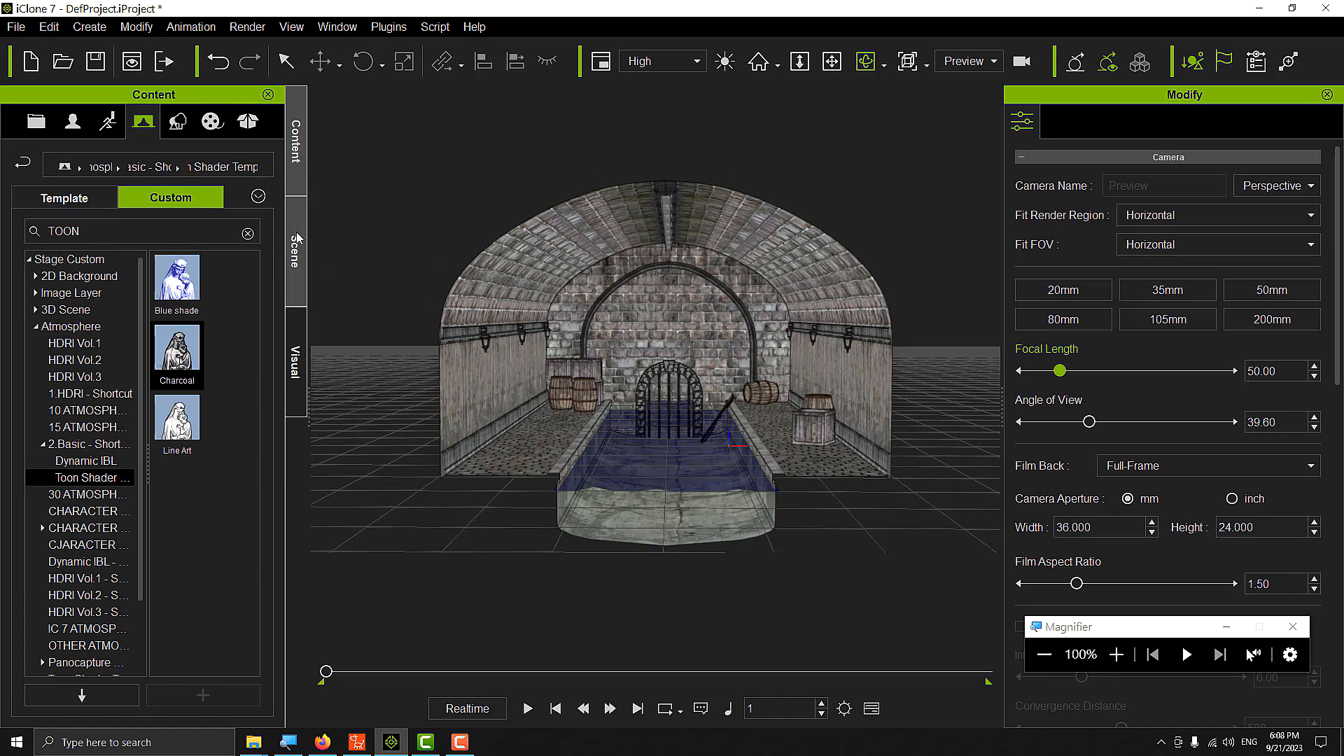
left_click(299, 346)
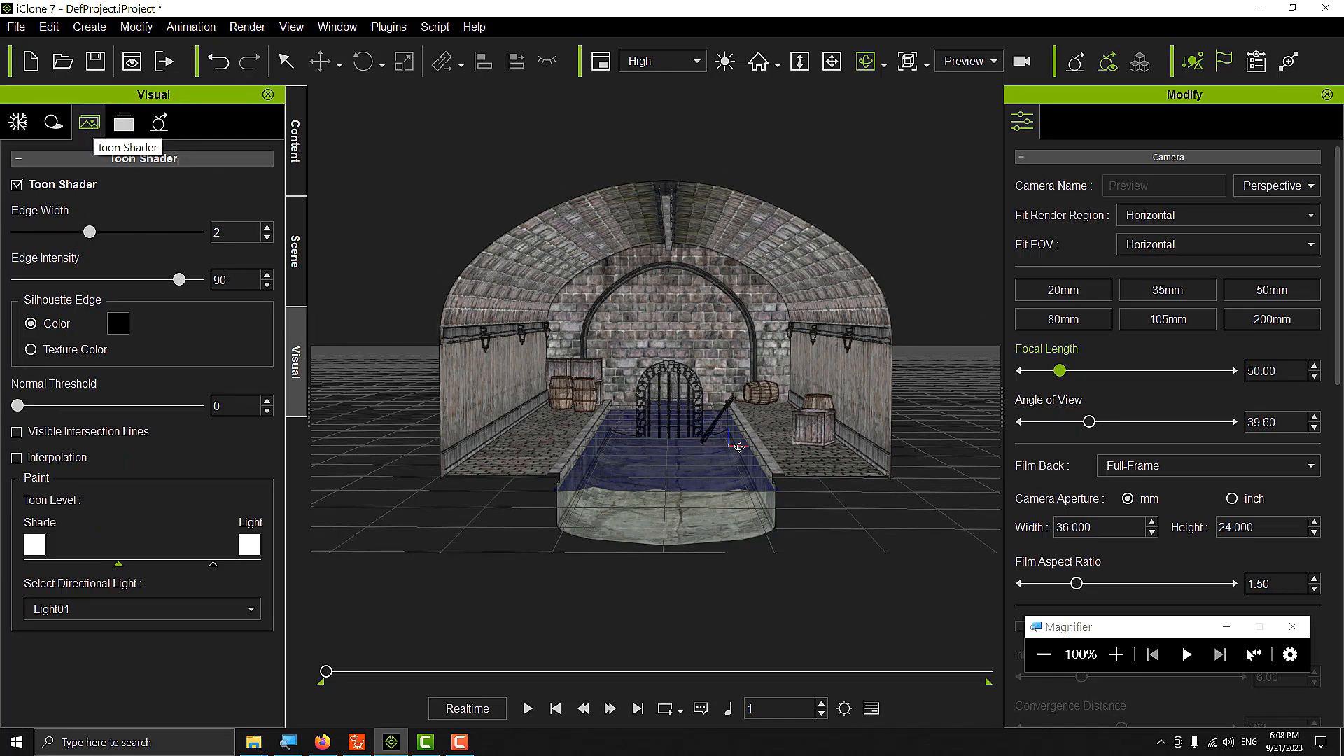
left_click(1117, 657)
left_click(1115, 656)
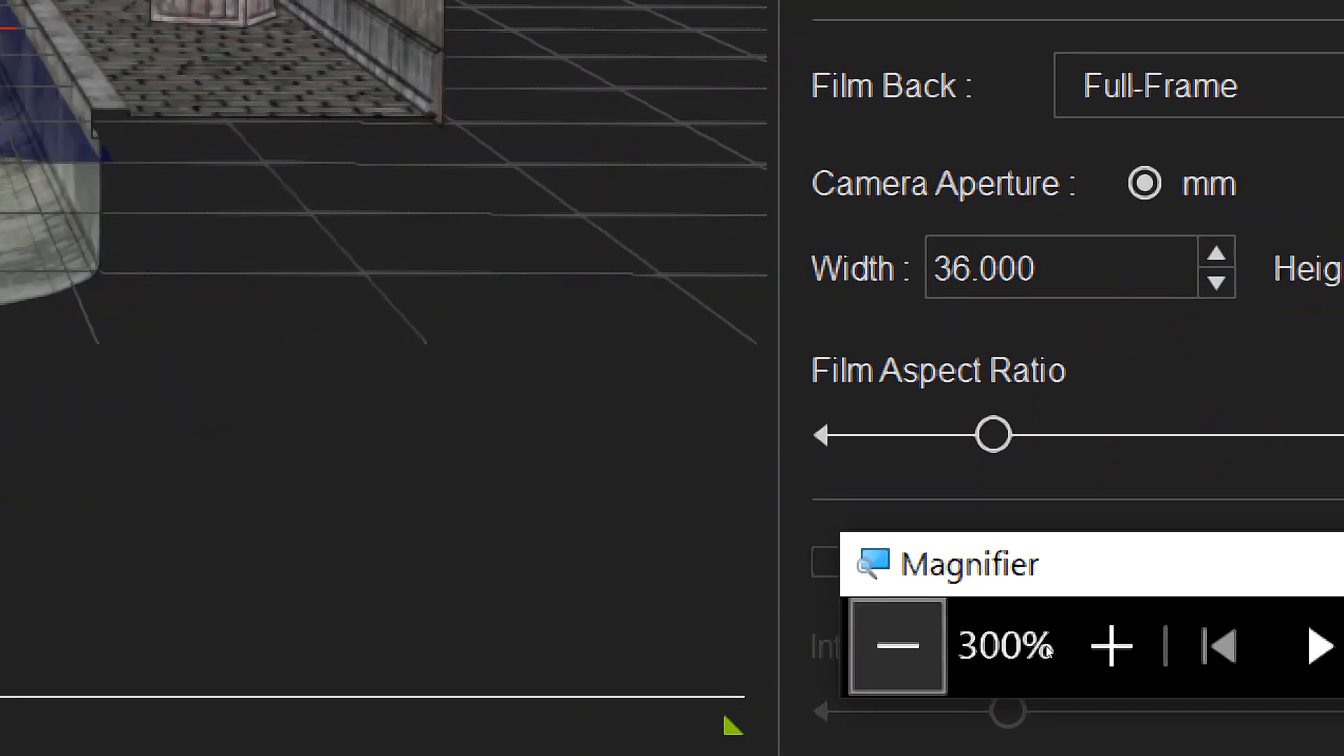
left_click(894, 645)
left_click(902, 641)
left_click(903, 642)
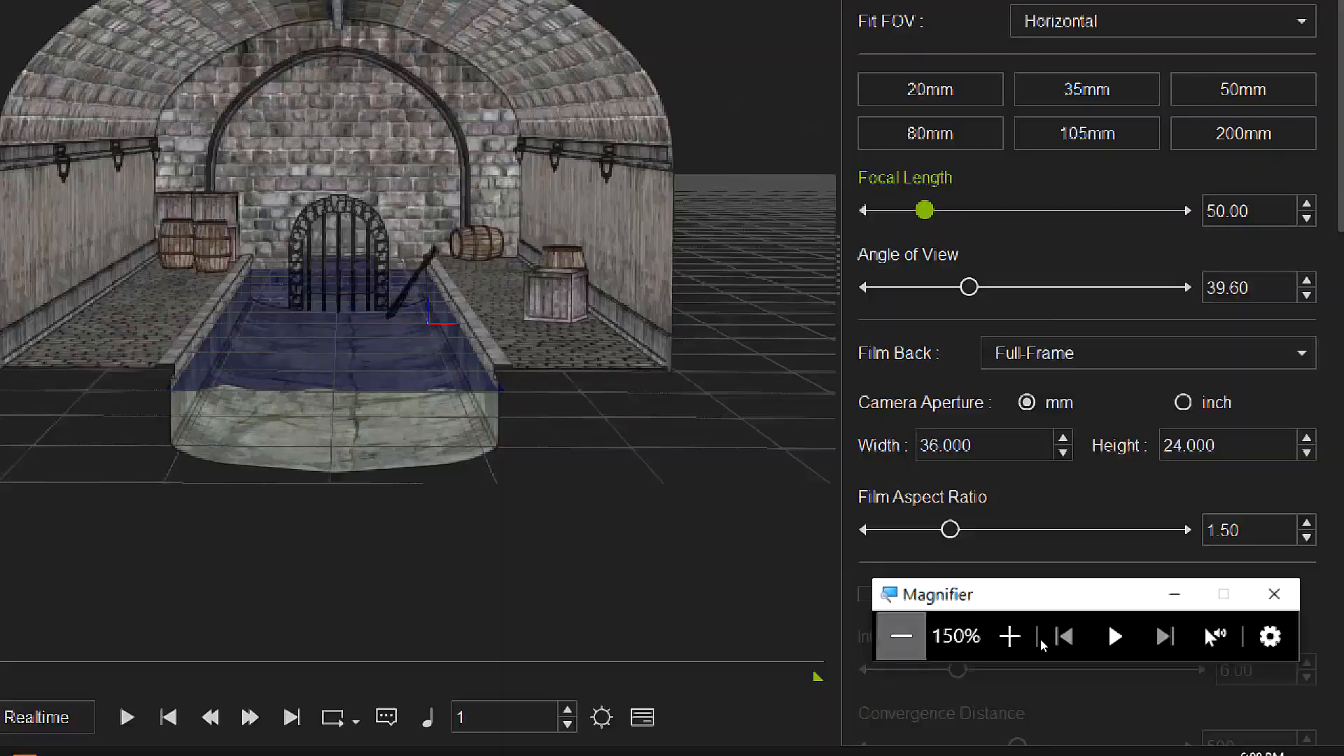
left_click(903, 642)
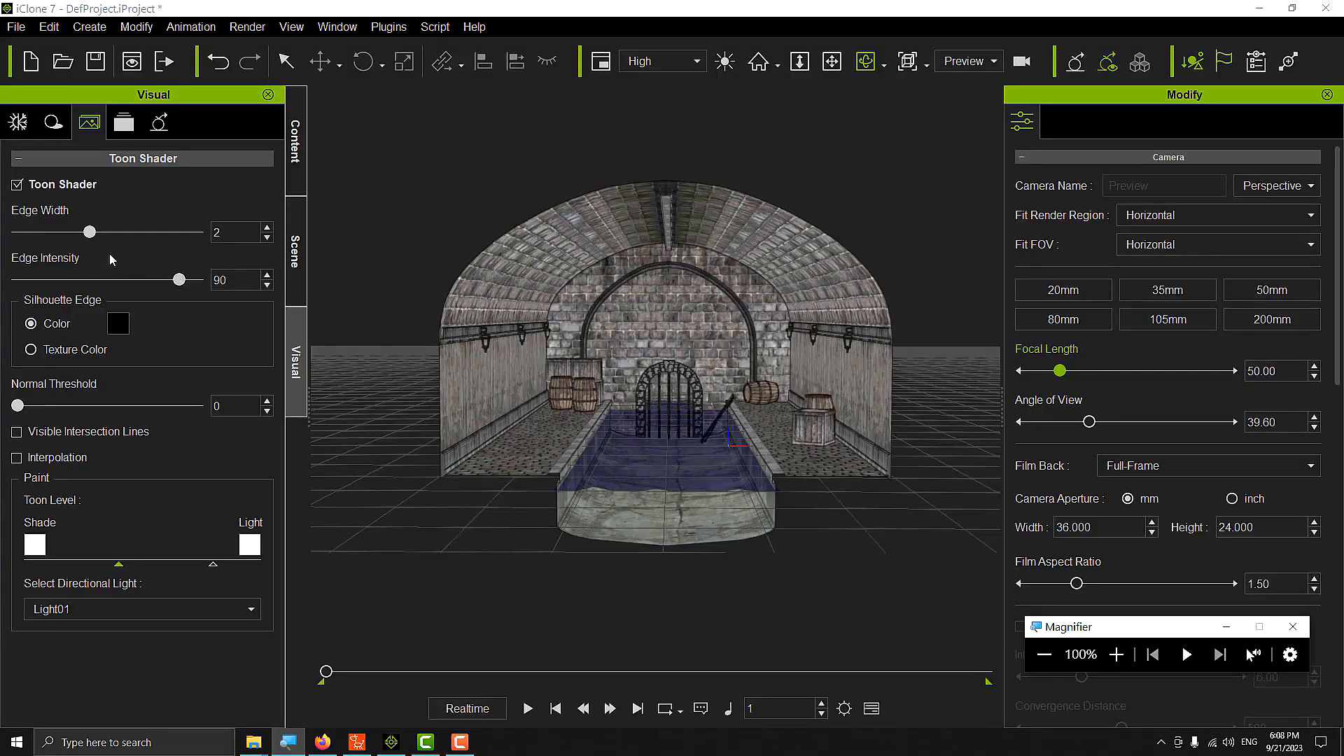
- Set the toon shader's edge width to 2 and its edge intensity to 80
left_click(88, 232)
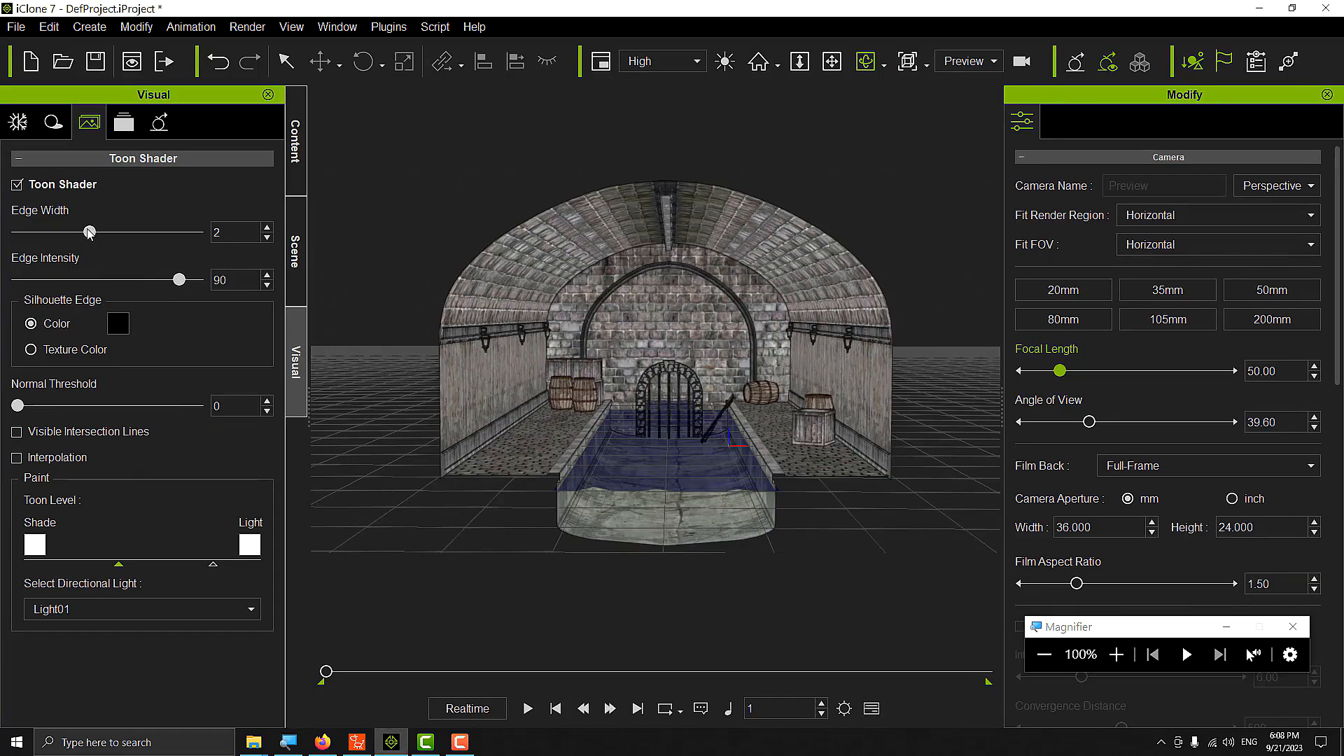
left_click_drag(89, 231, 103, 255)
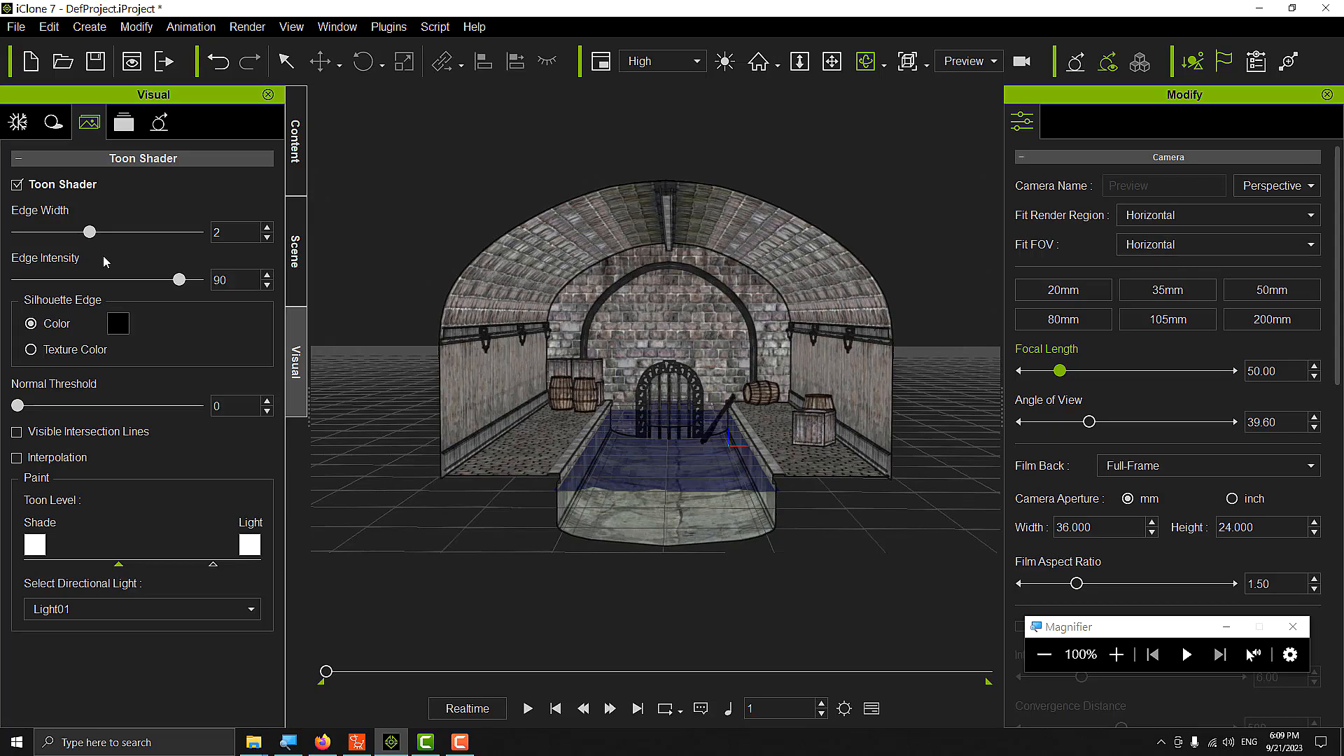
left_click_drag(178, 279, 205, 287)
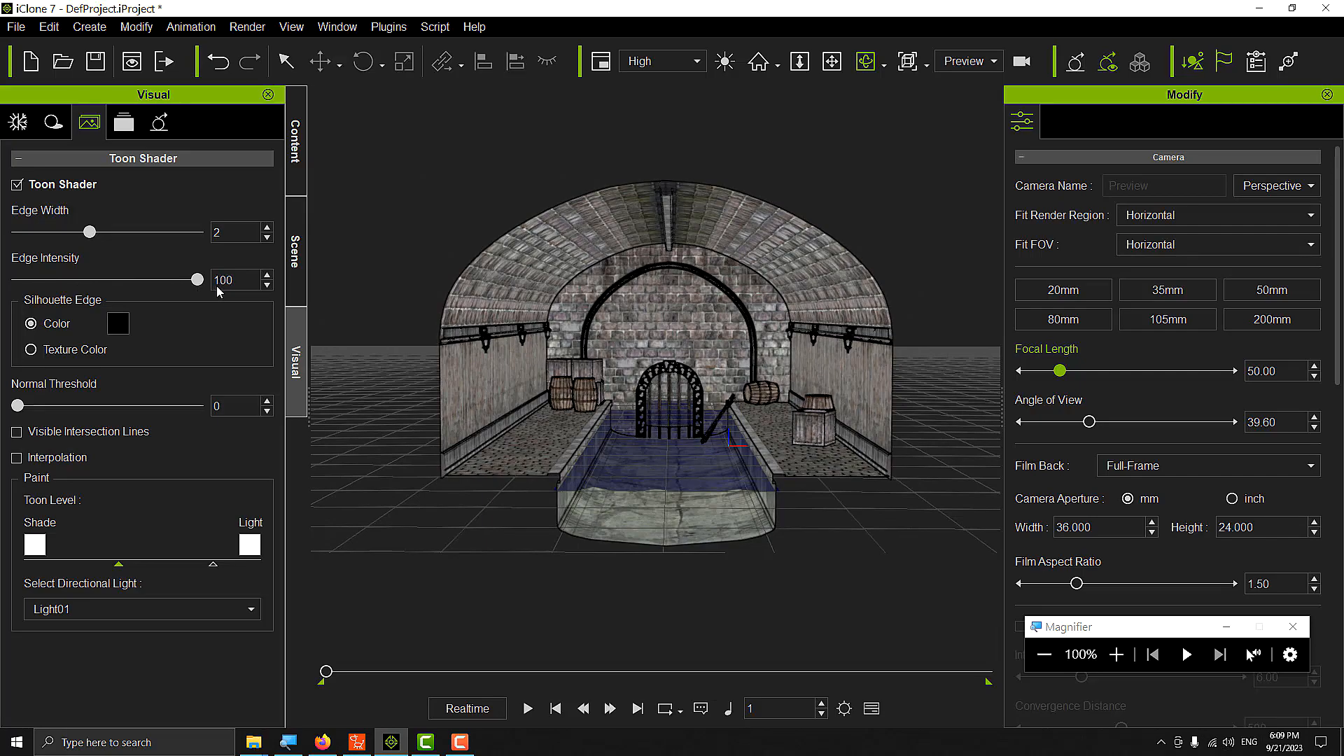
left_click_drag(198, 280, 173, 281)
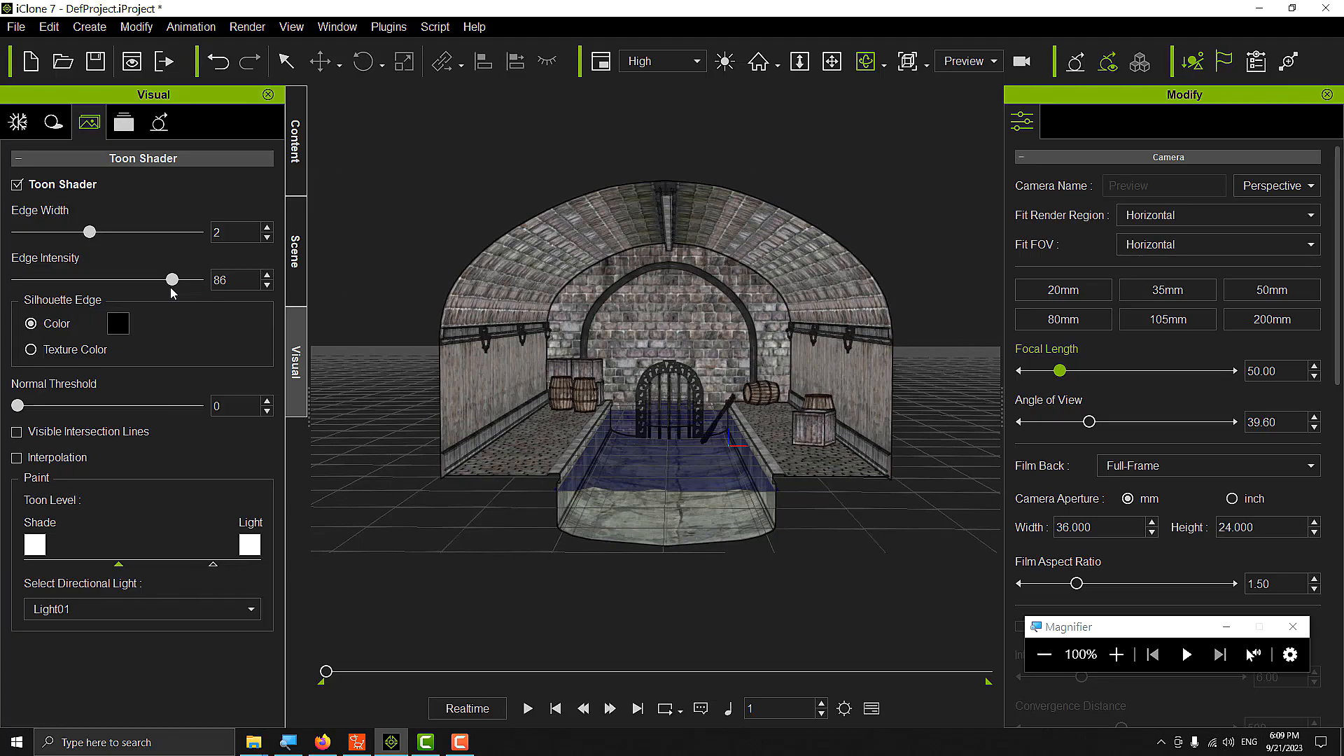
double_click(240, 280)
type("80")
- Select the medieval sewer prop in the scene and choose its back_wall material for editing
left_click(303, 167)
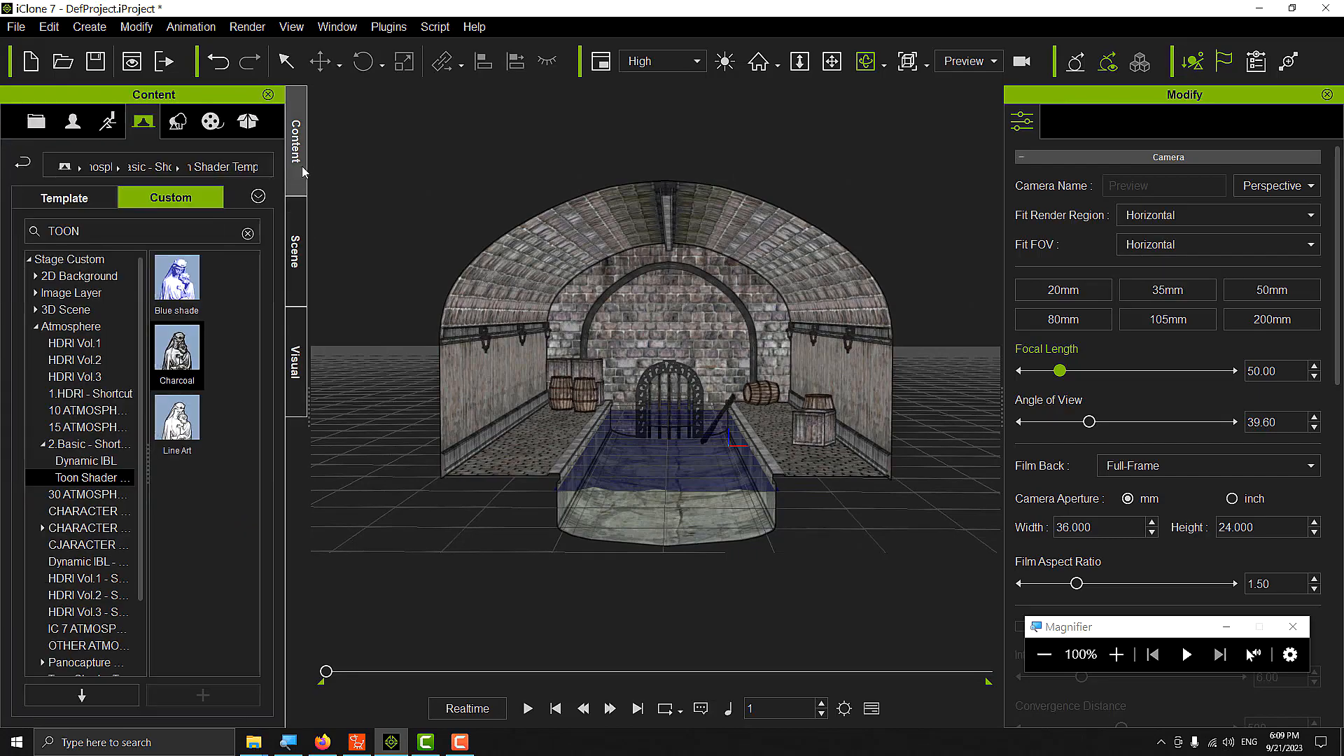
left_click(303, 243)
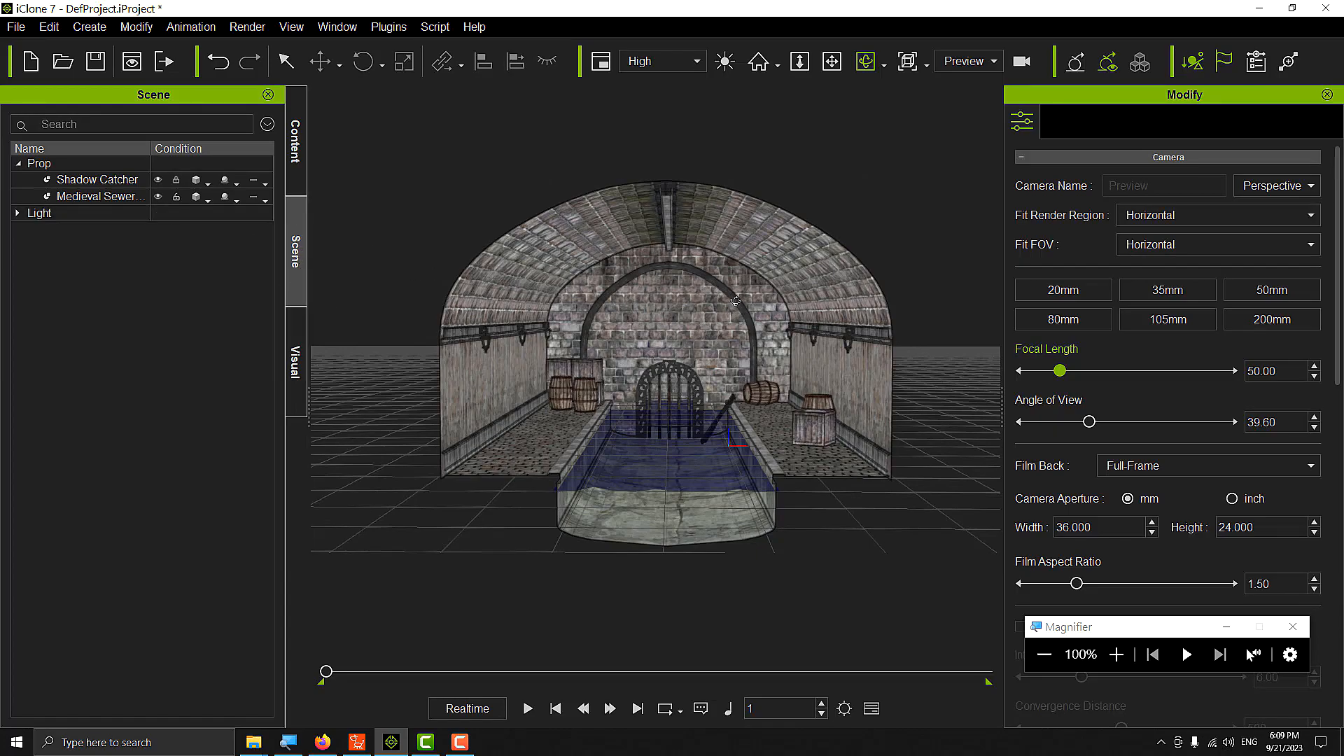
left_click(708, 298)
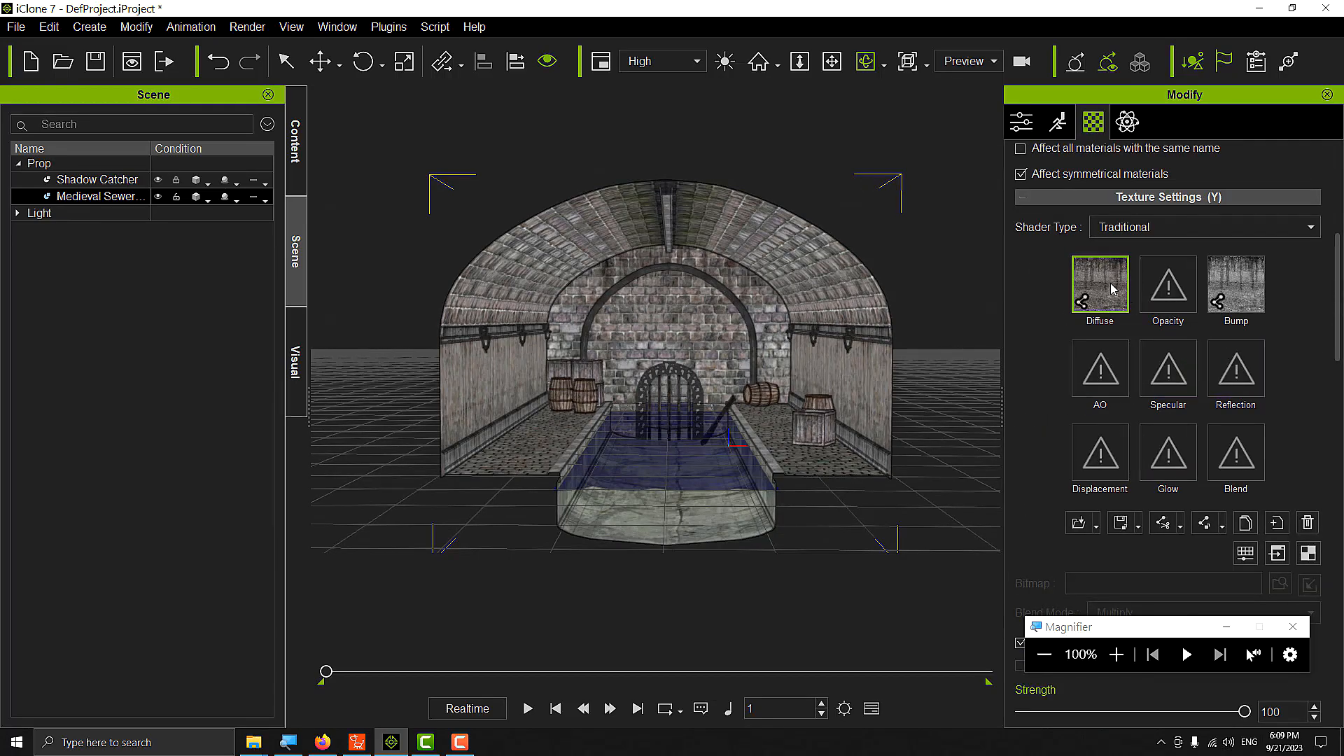
scroll(1069, 287, "up", 5)
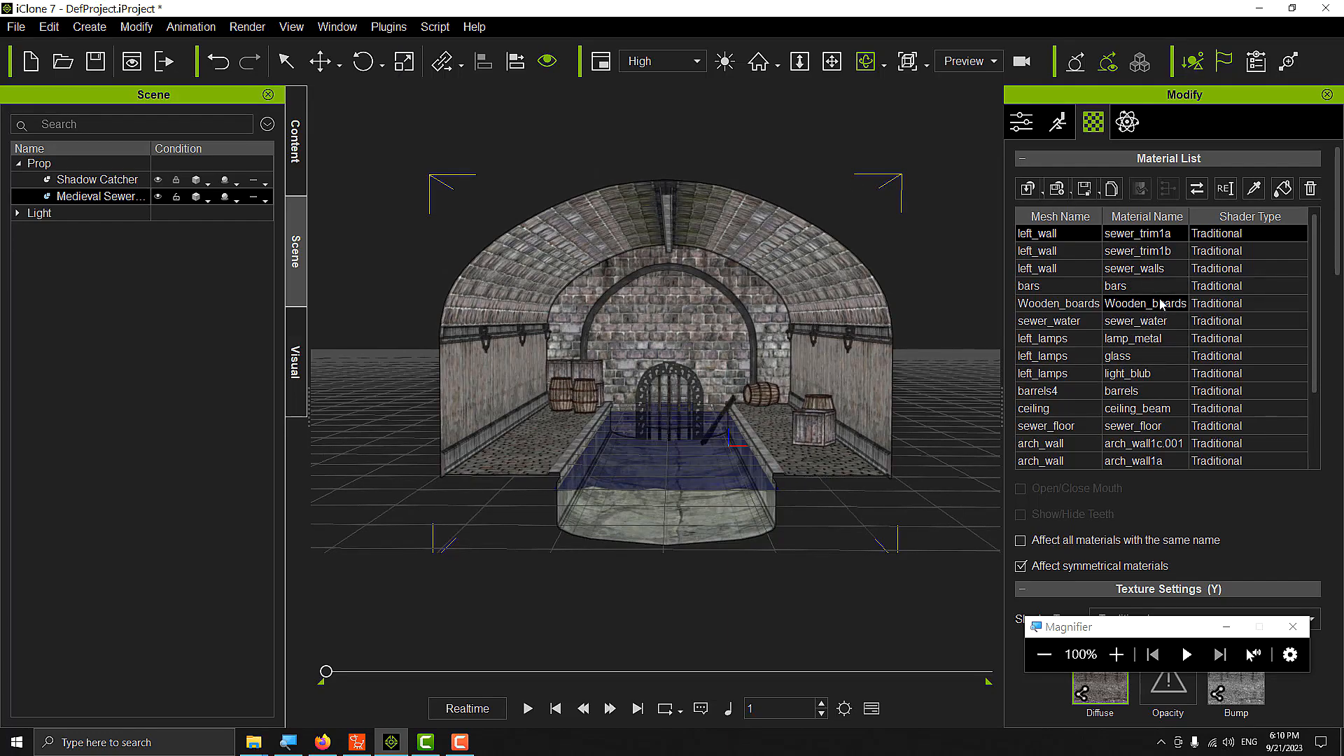
scroll(1160, 304, "down", 5)
scroll(1131, 336, "up", 2)
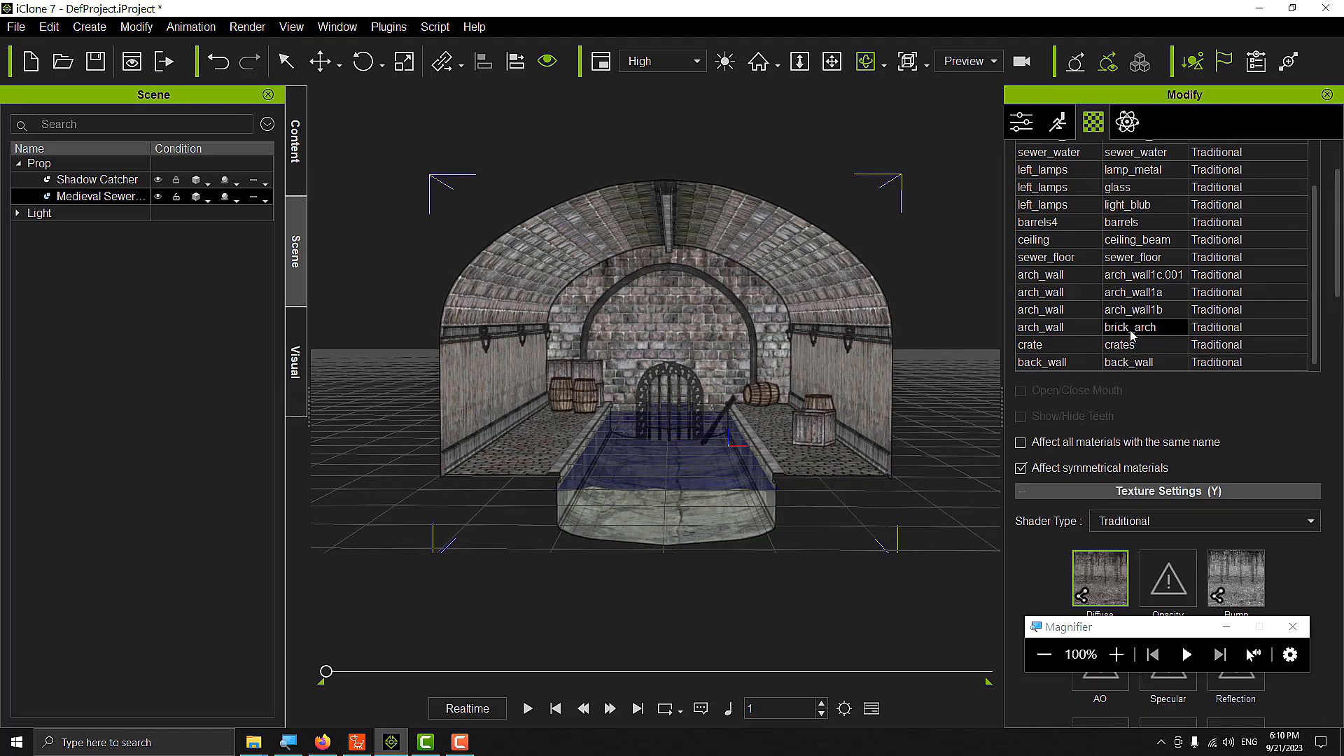
left_click(1150, 361)
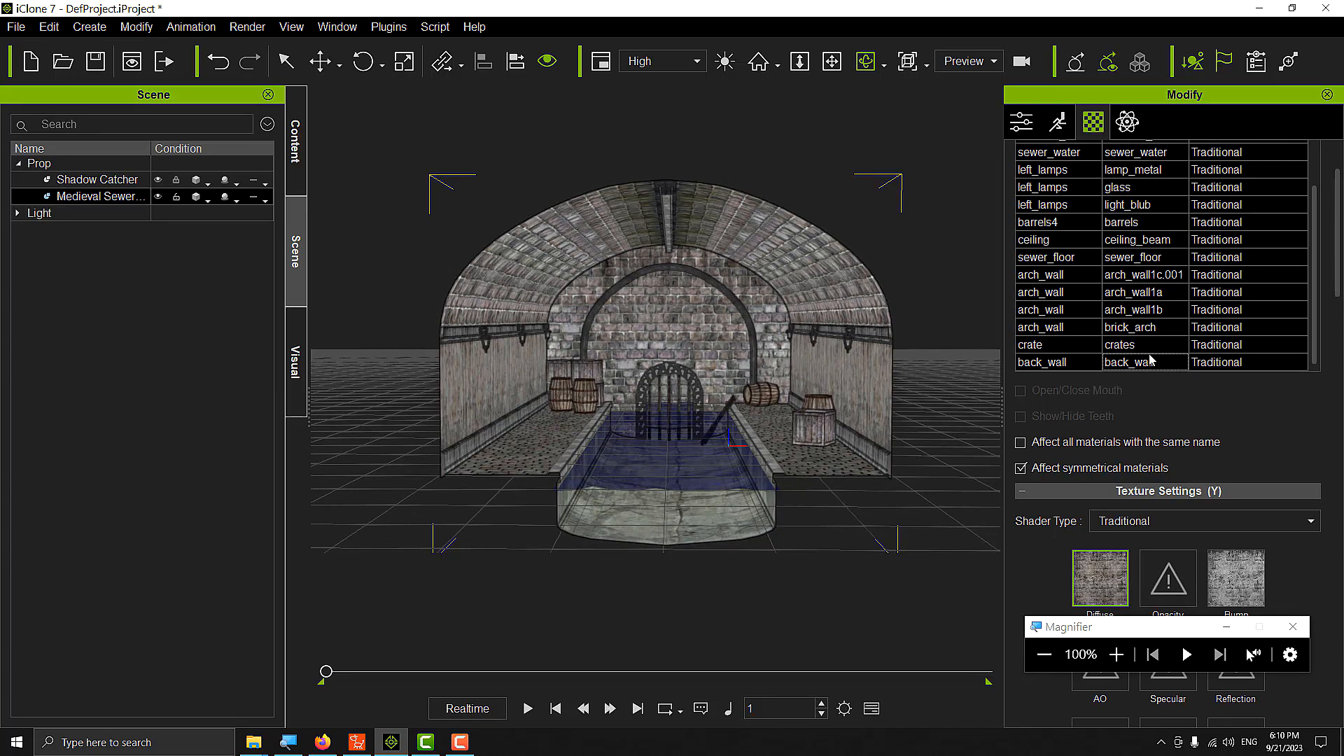
- Set the self illumination of the sewer prop's material to 100
scroll(1153, 408, "down", 2)
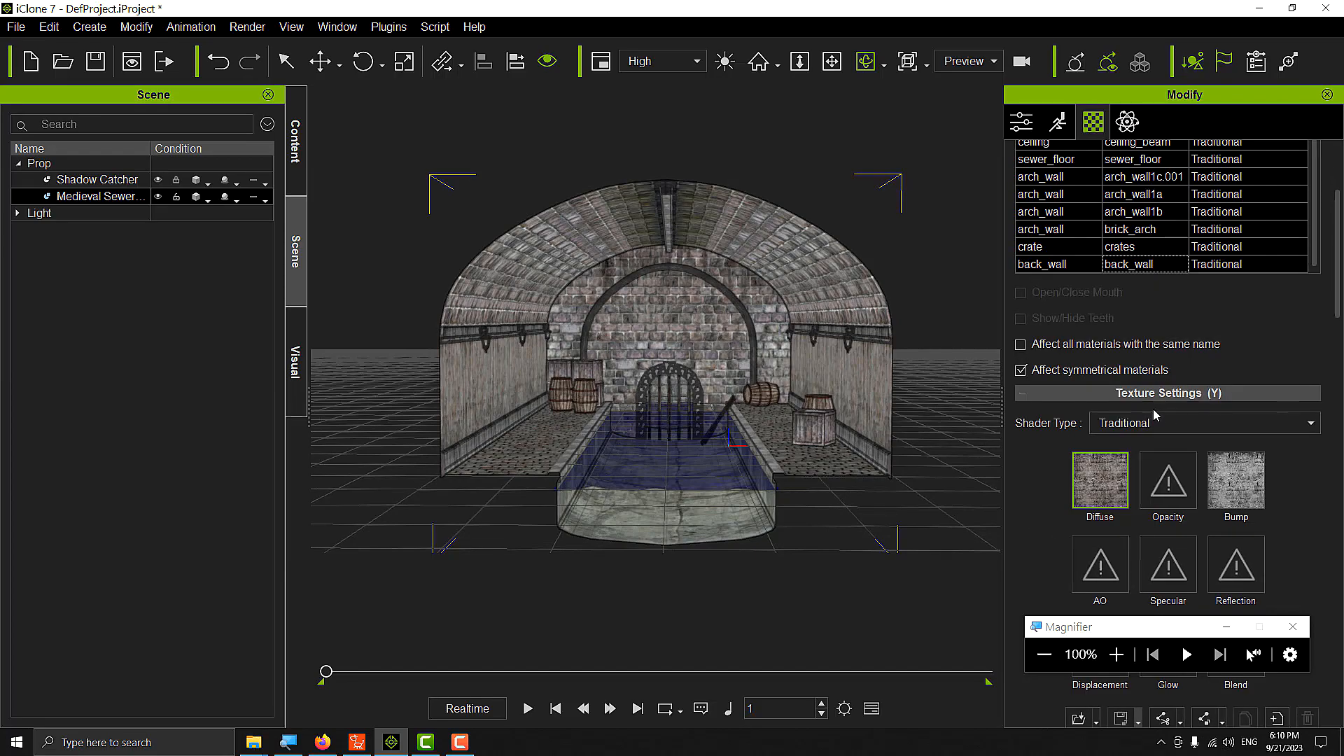
scroll(1153, 409, "down", 4)
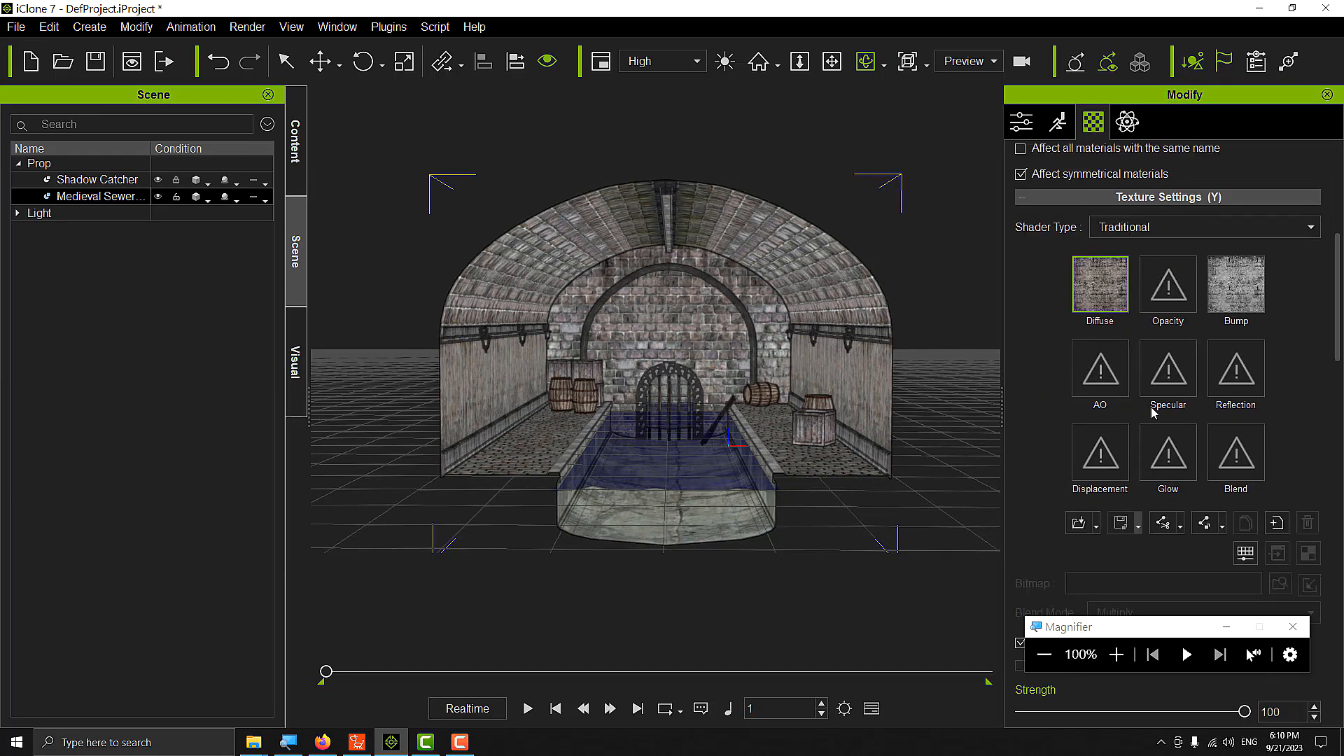
scroll(1153, 412, "down", 2)
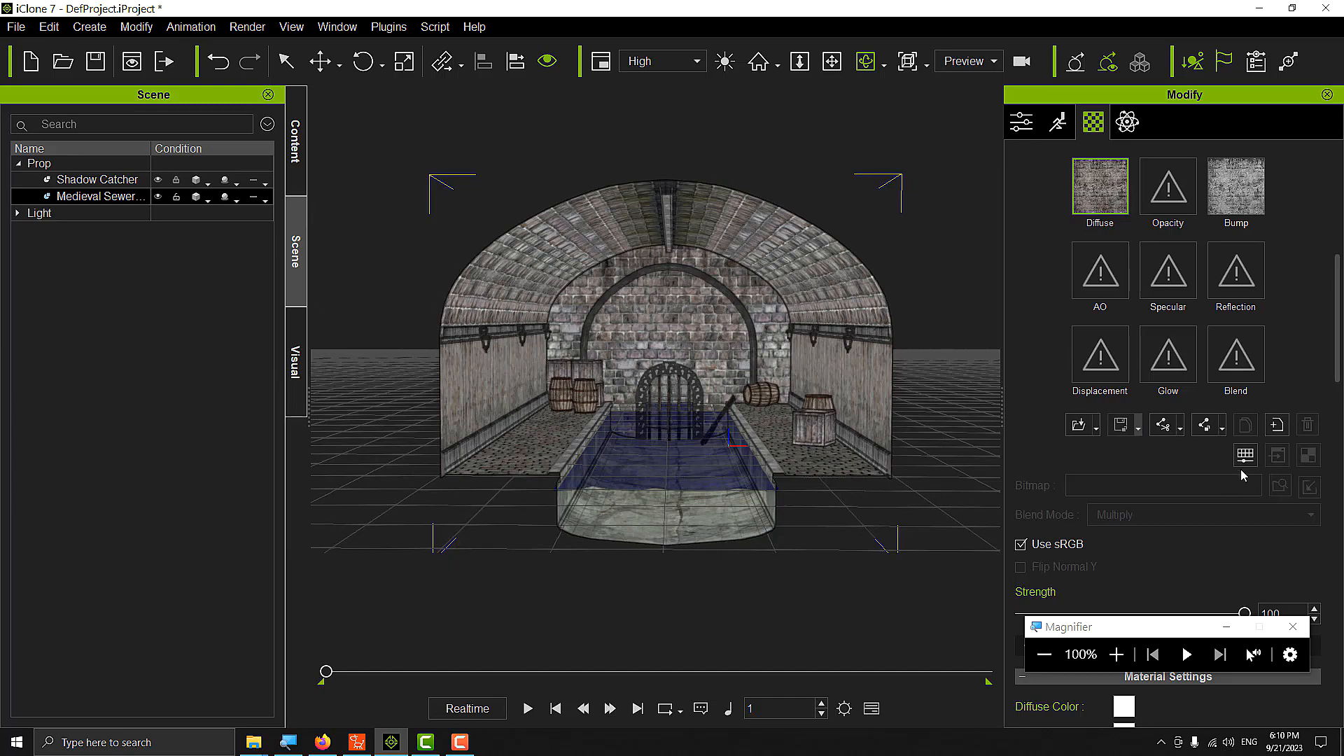
scroll(1196, 469, "down", 6)
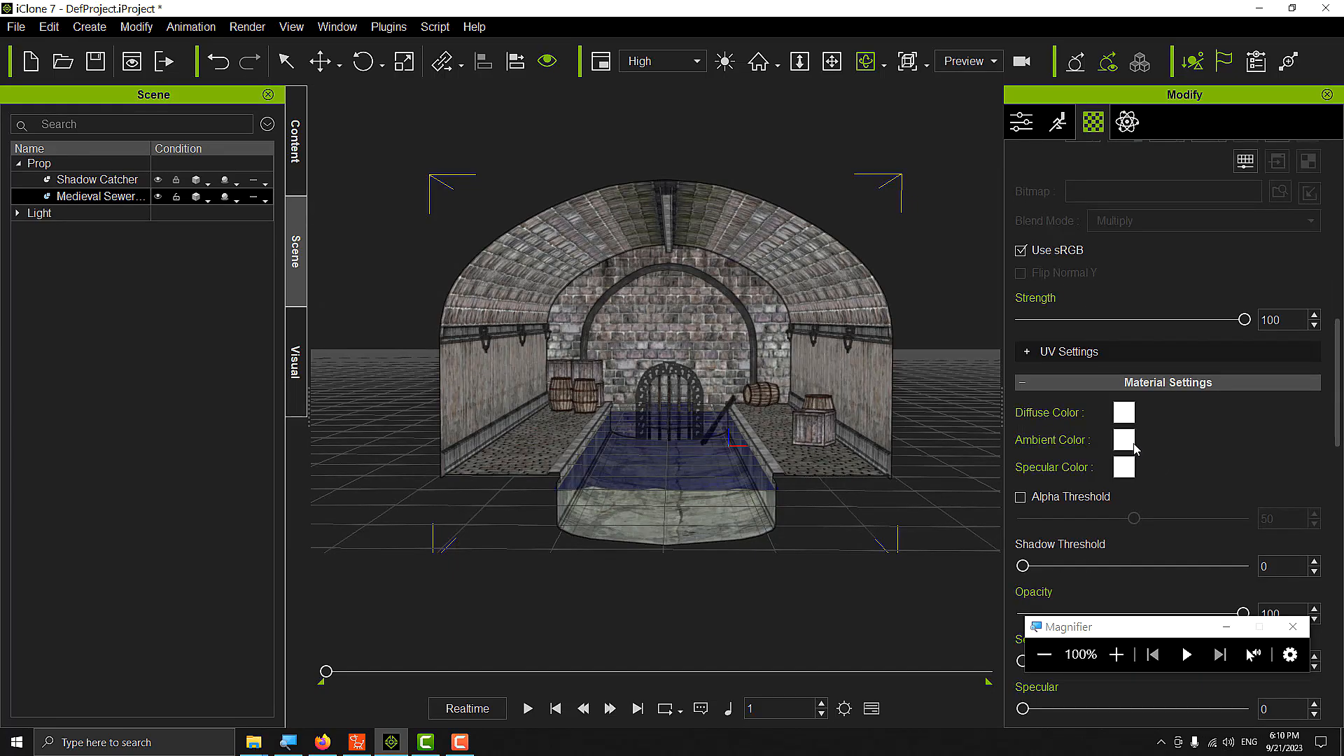
scroll(1195, 458, "down", 6)
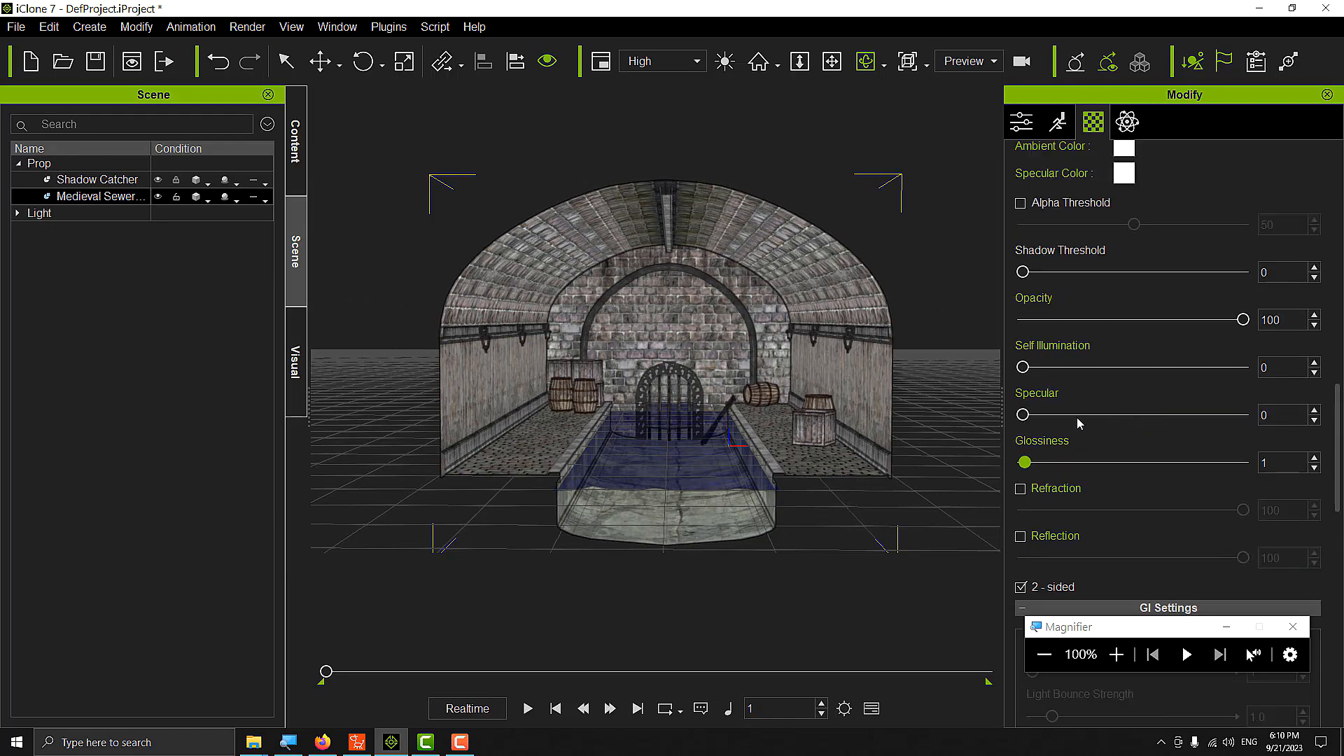
left_click(1023, 368)
left_click_drag(1075, 370, 1291, 378)
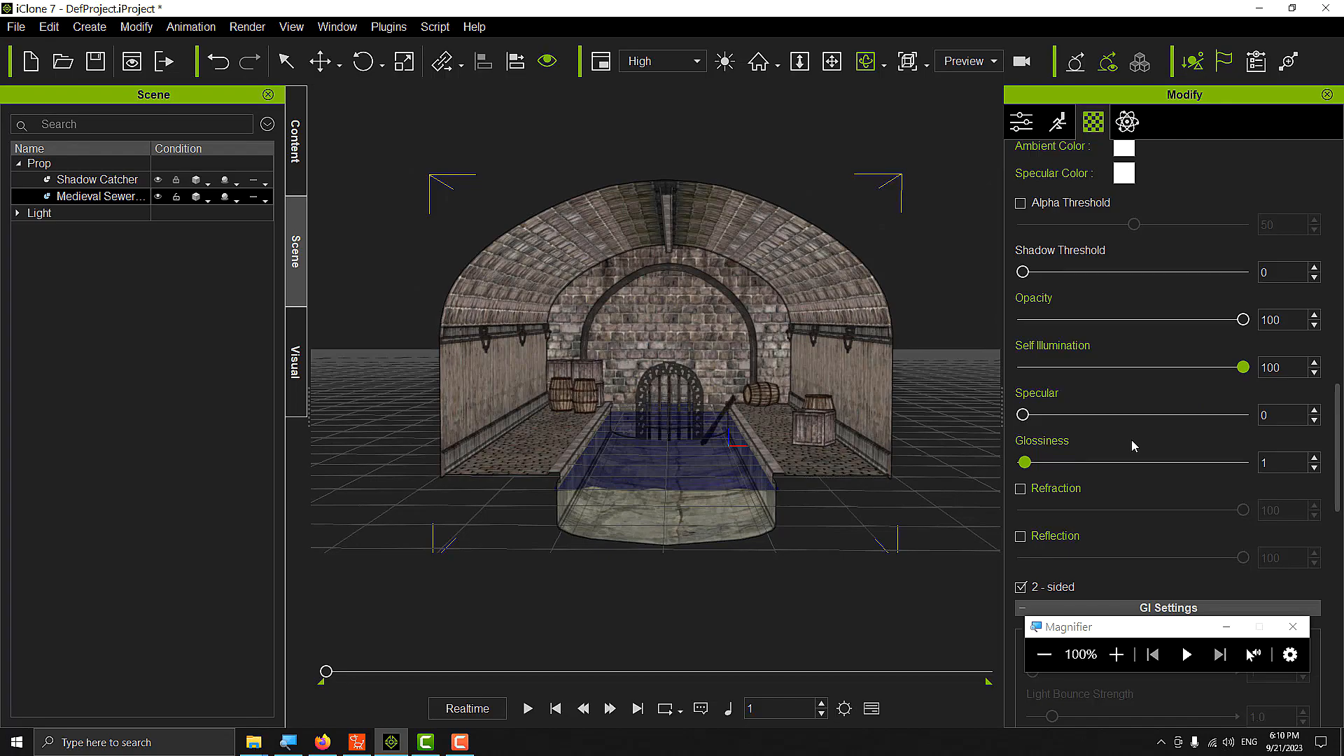
- Open Adjust Color for the diffuse texture and set saturation to 37, brightness to 55 and contrast to 40
scroll(1131, 435, "up", 5)
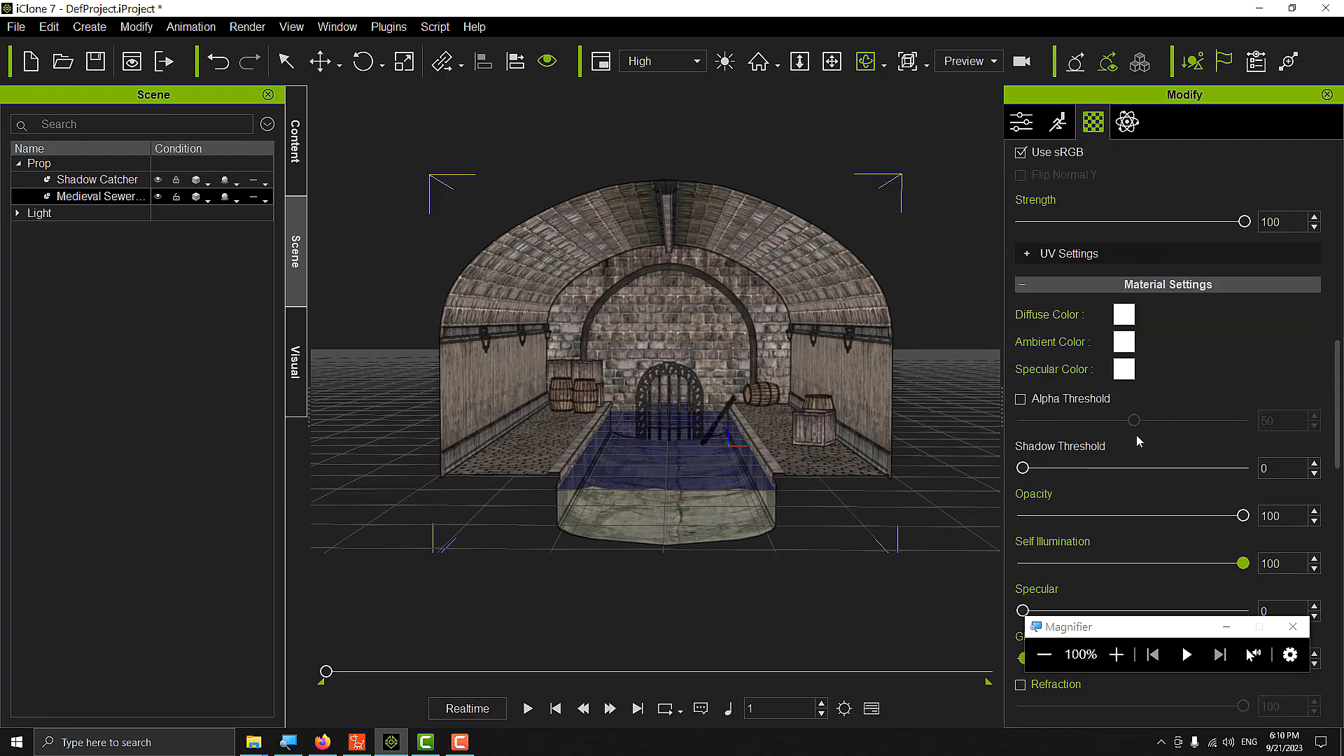
scroll(1151, 435, "up", 5)
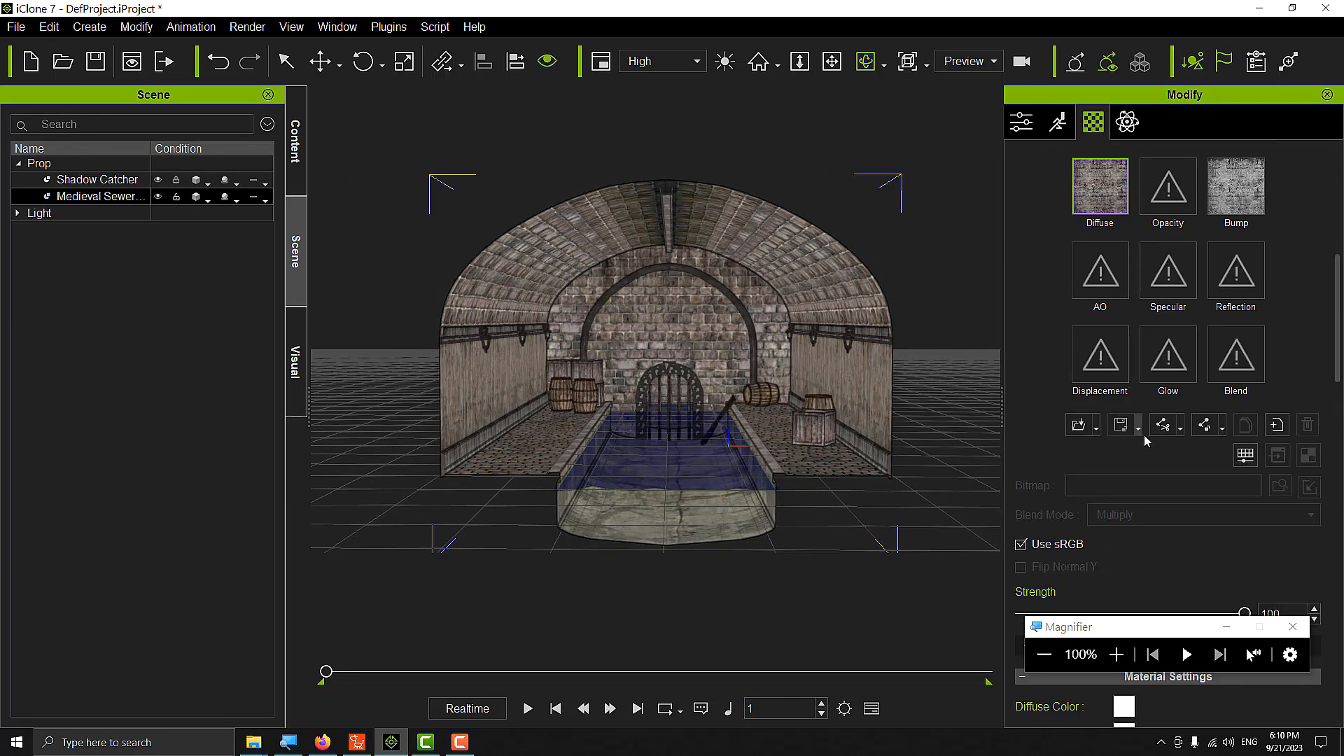
left_click(1245, 456)
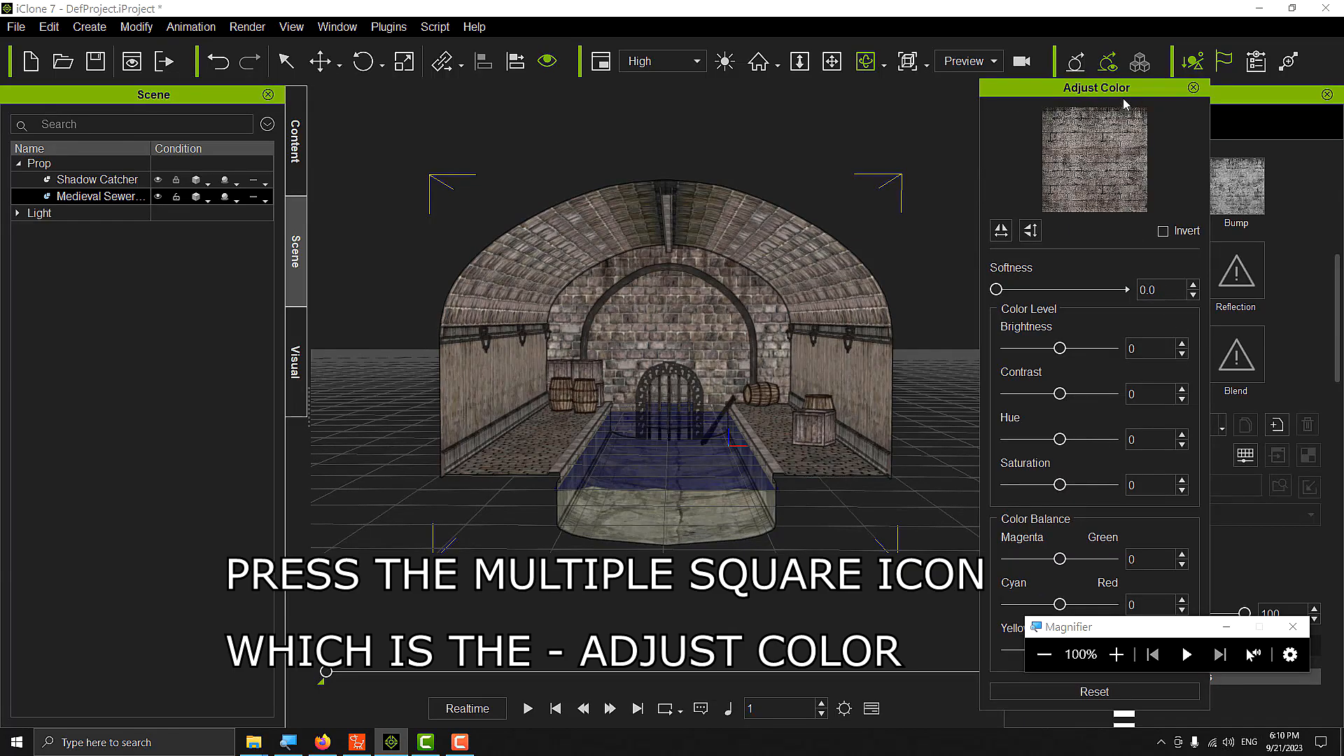
left_click_drag(1137, 88, 348, 102)
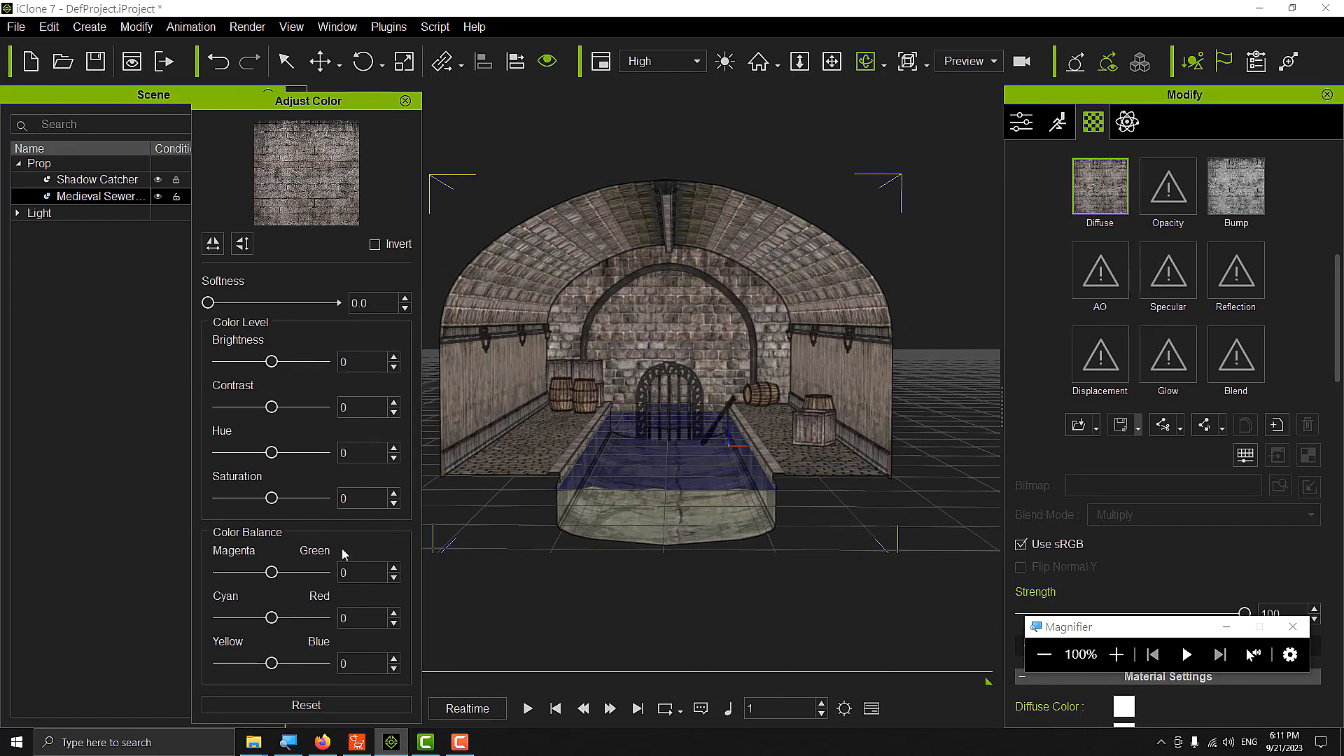
left_click(273, 500)
left_click_drag(275, 505, 294, 508)
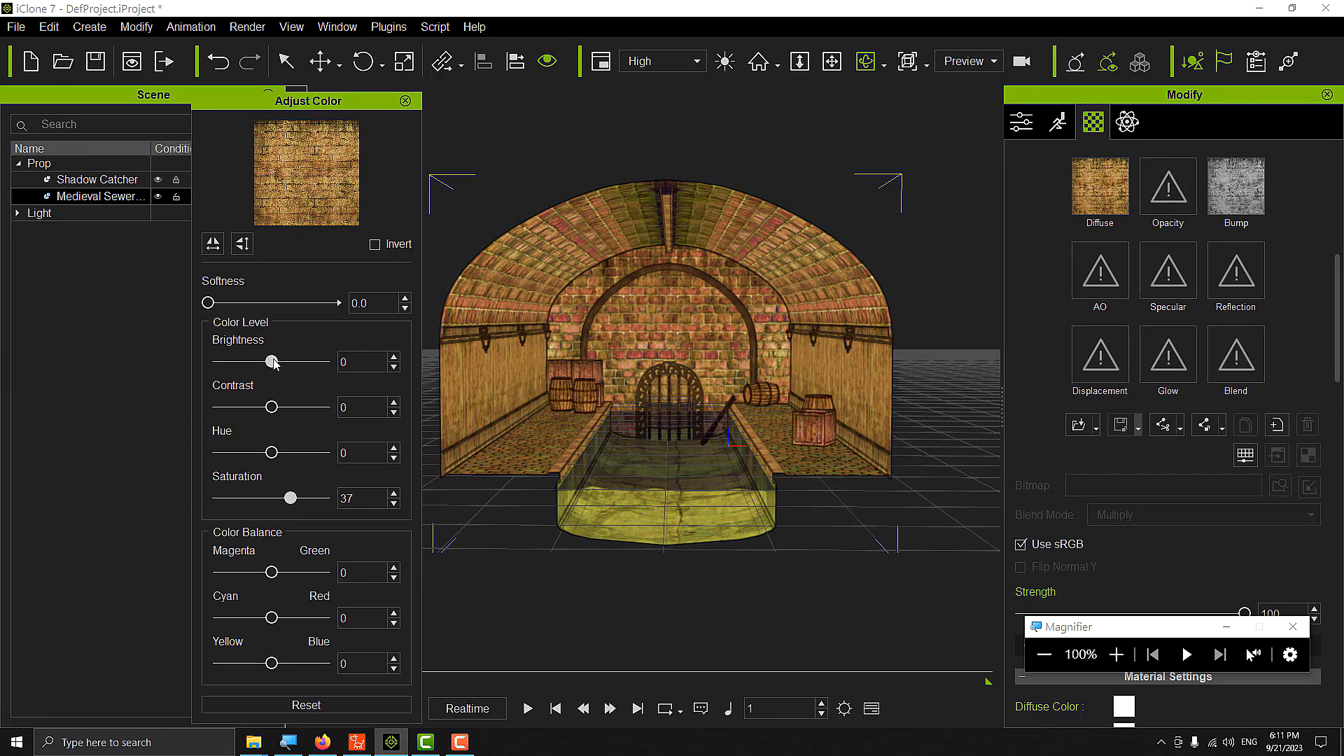
left_click_drag(273, 362, 302, 373)
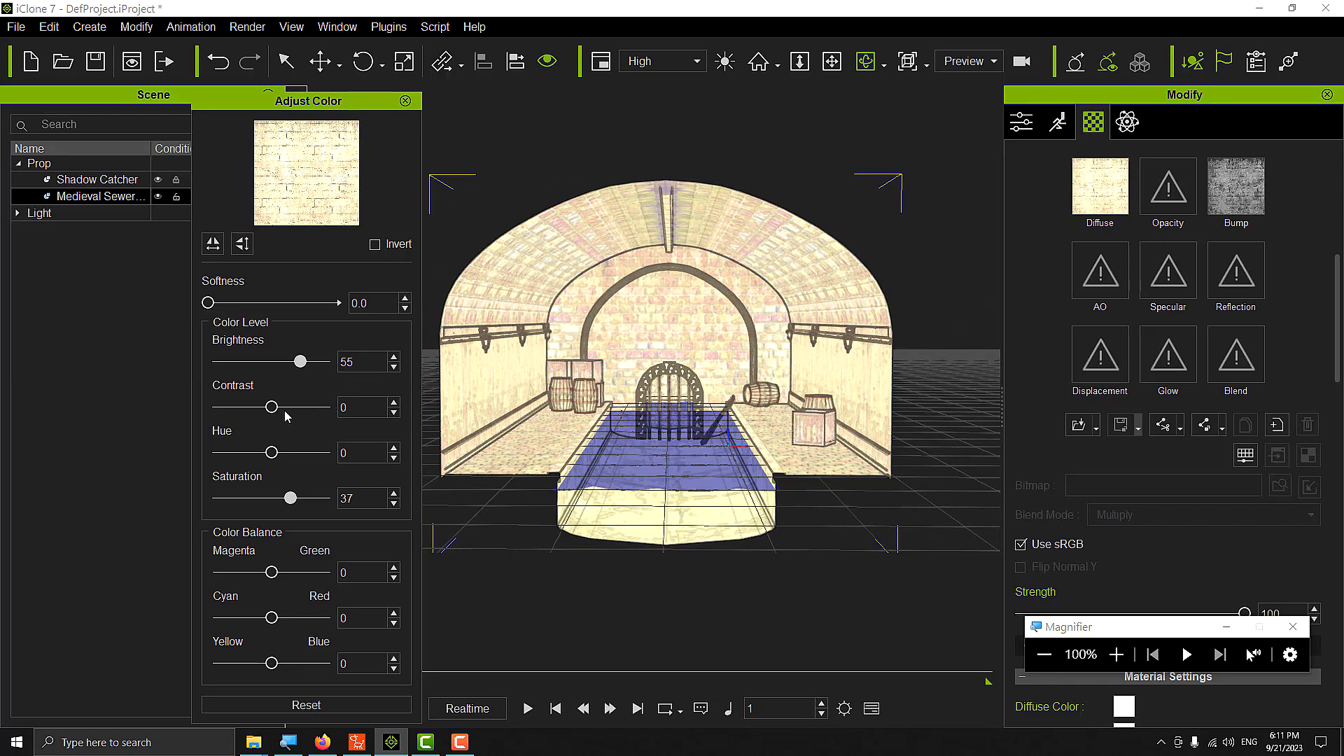
mouse_move(273, 410)
left_mouse_down()
mouse_move(308, 414)
mouse_move(292, 413)
left_mouse_up()
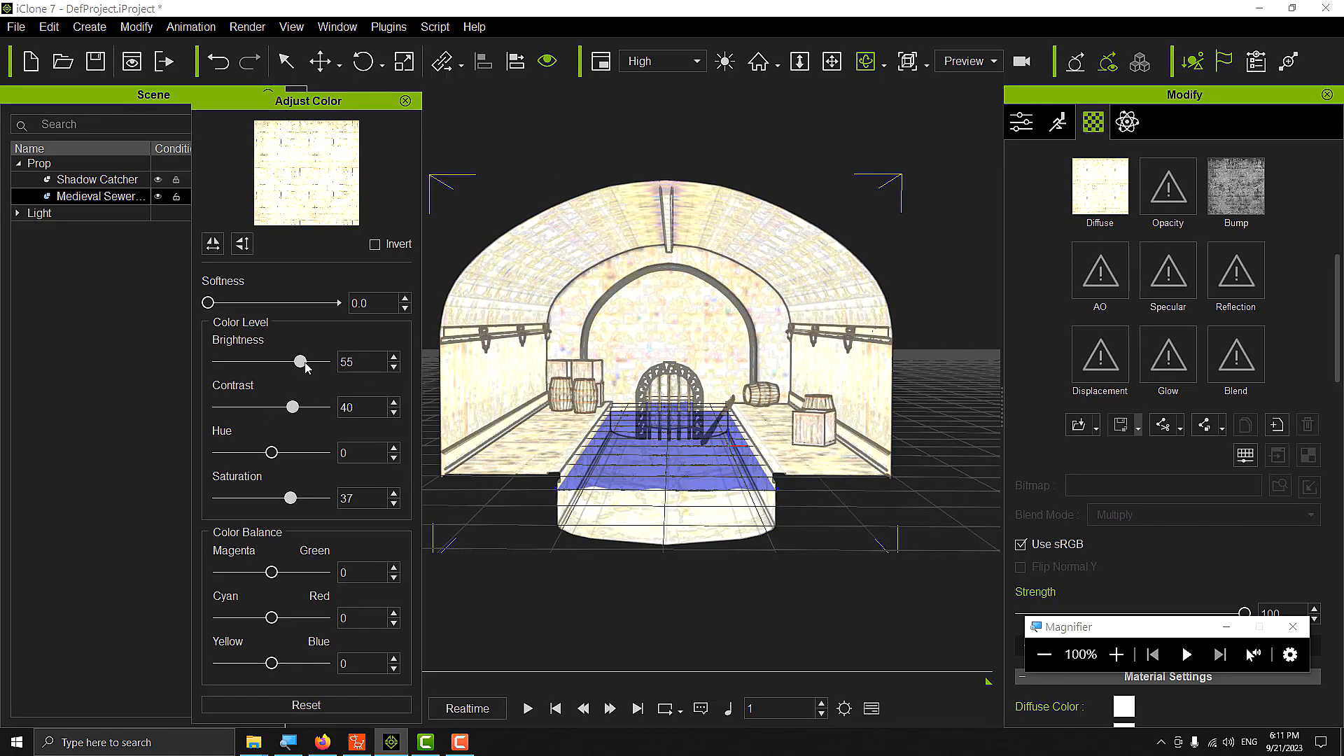
- Set the sewer prop's diffuse texture to brightness 20 and saturation -100
left_click_drag(303, 362, 296, 370)
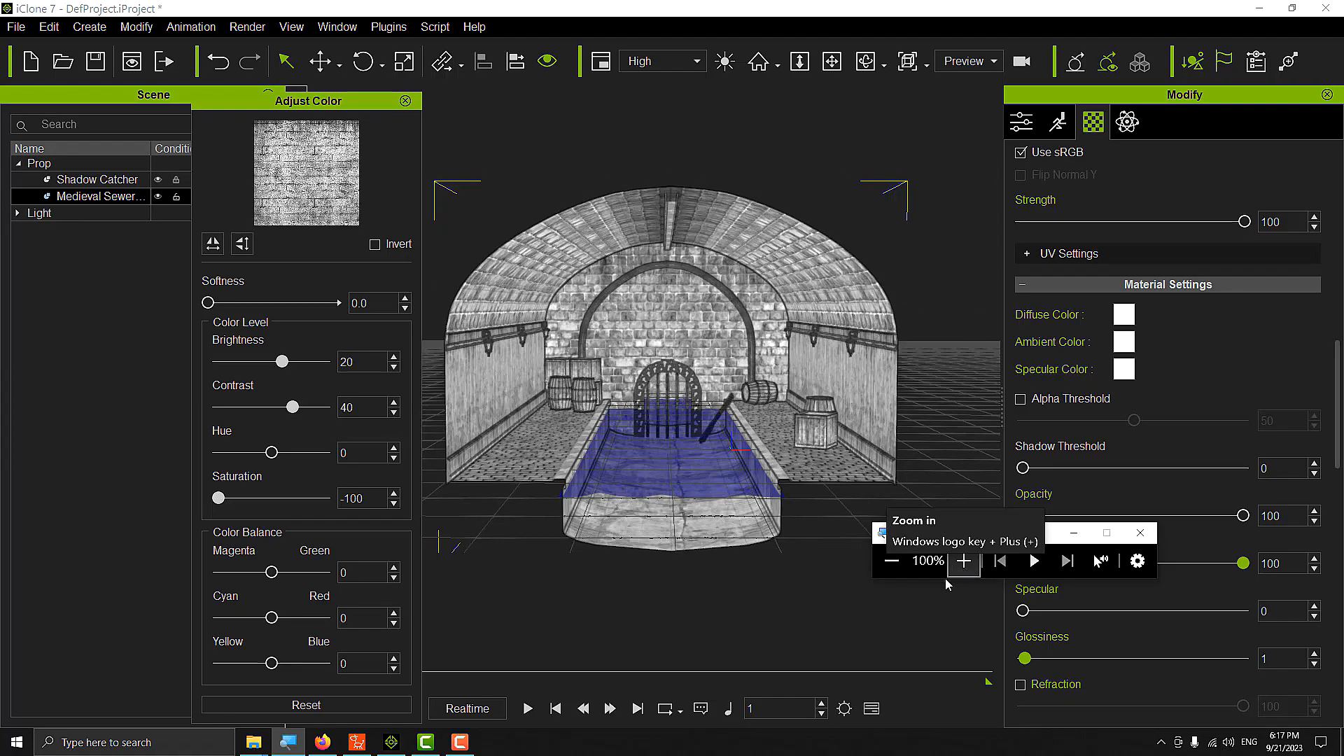
- Magnify the screen to examine the sewer prop's sketch-like look up close, and return the magnification to 100%
left_click(961, 568)
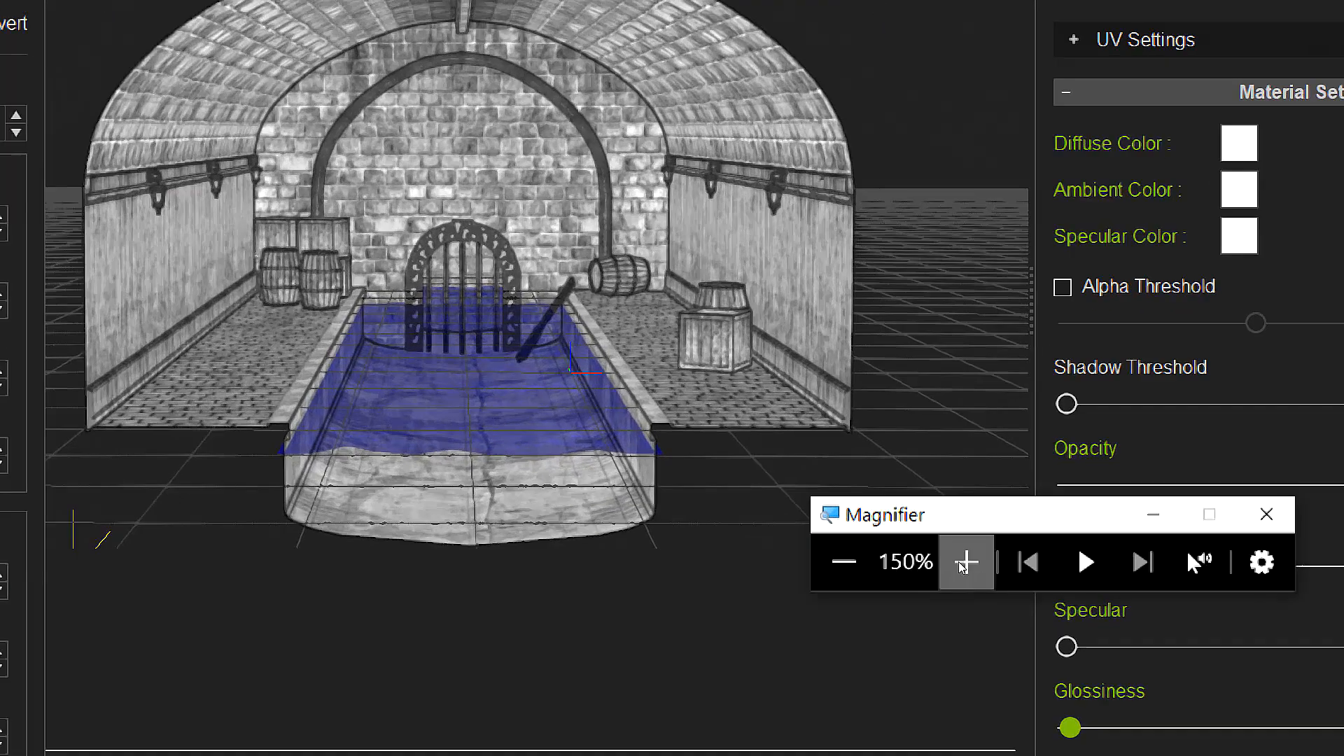
left_click(963, 563)
left_click(963, 563)
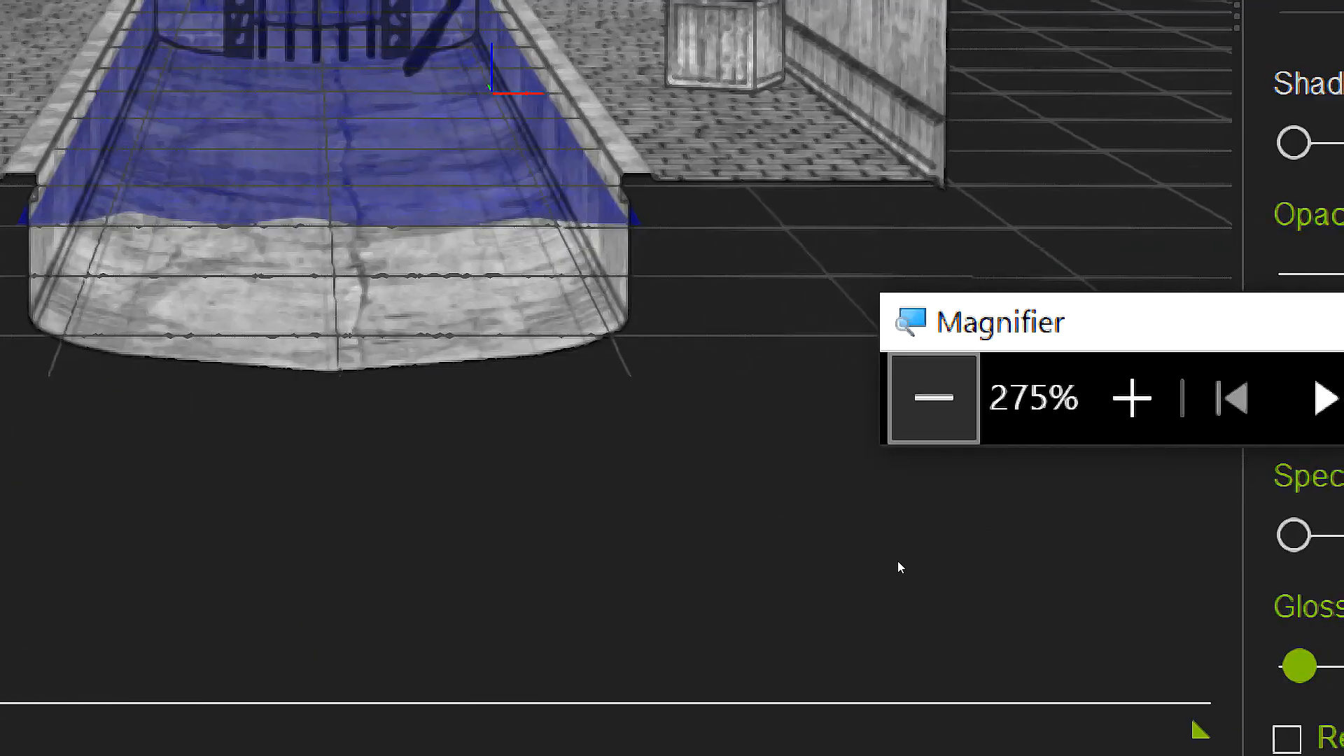
left_click(898, 559)
left_click(898, 559)
left_click(898, 559)
left_click(898, 559)
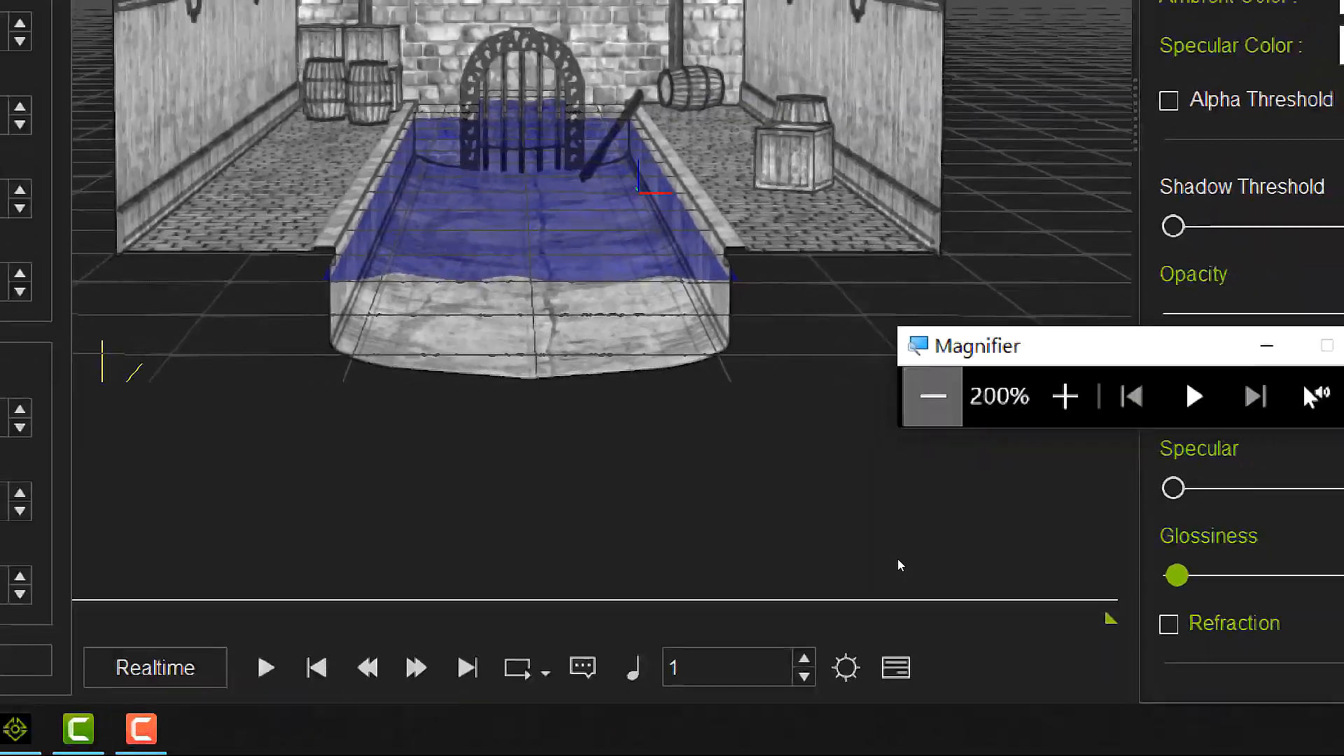
left_click(898, 559)
left_click(898, 559)
left_click(897, 558)
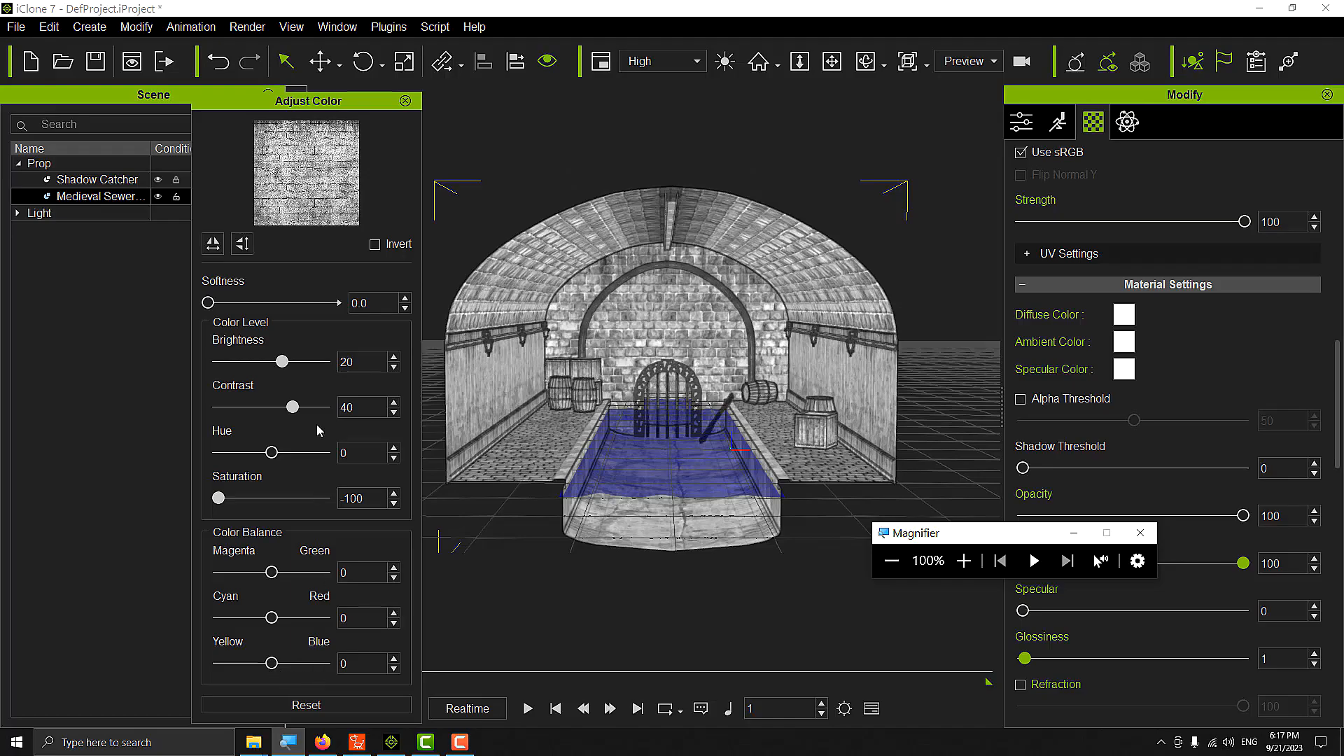
- Try a Yellow-Blue color balance of 100 on the diffuse texture, and set it back to 0
left_click_drag(329, 108, 319, 49)
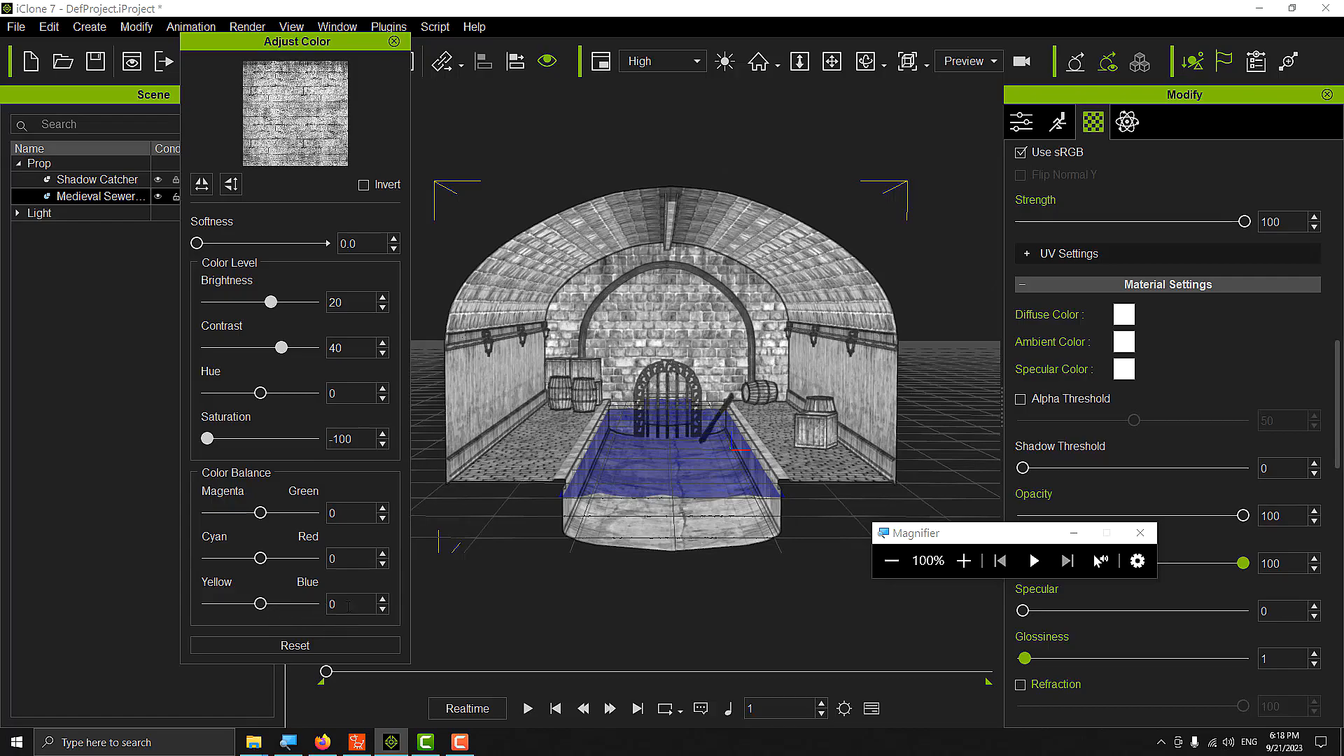
left_click_drag(260, 604, 318, 607)
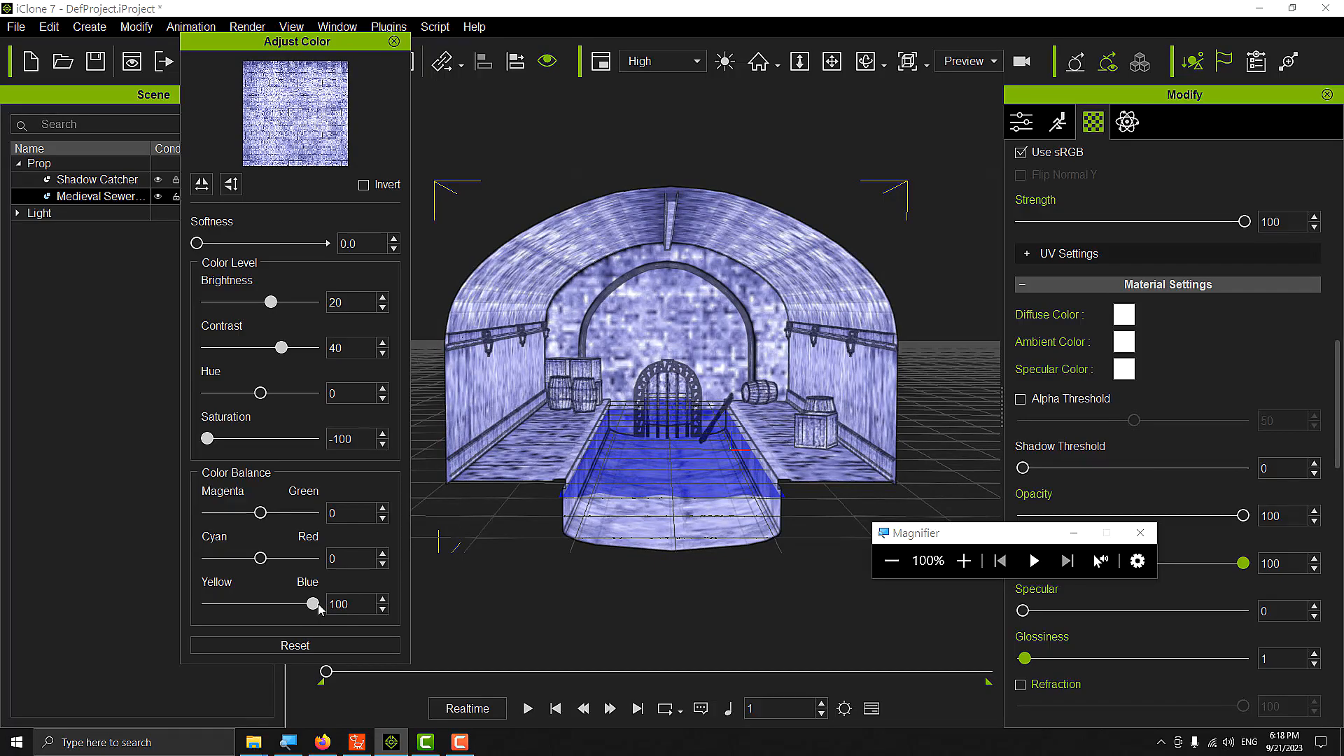
left_click_drag(356, 605, 311, 603)
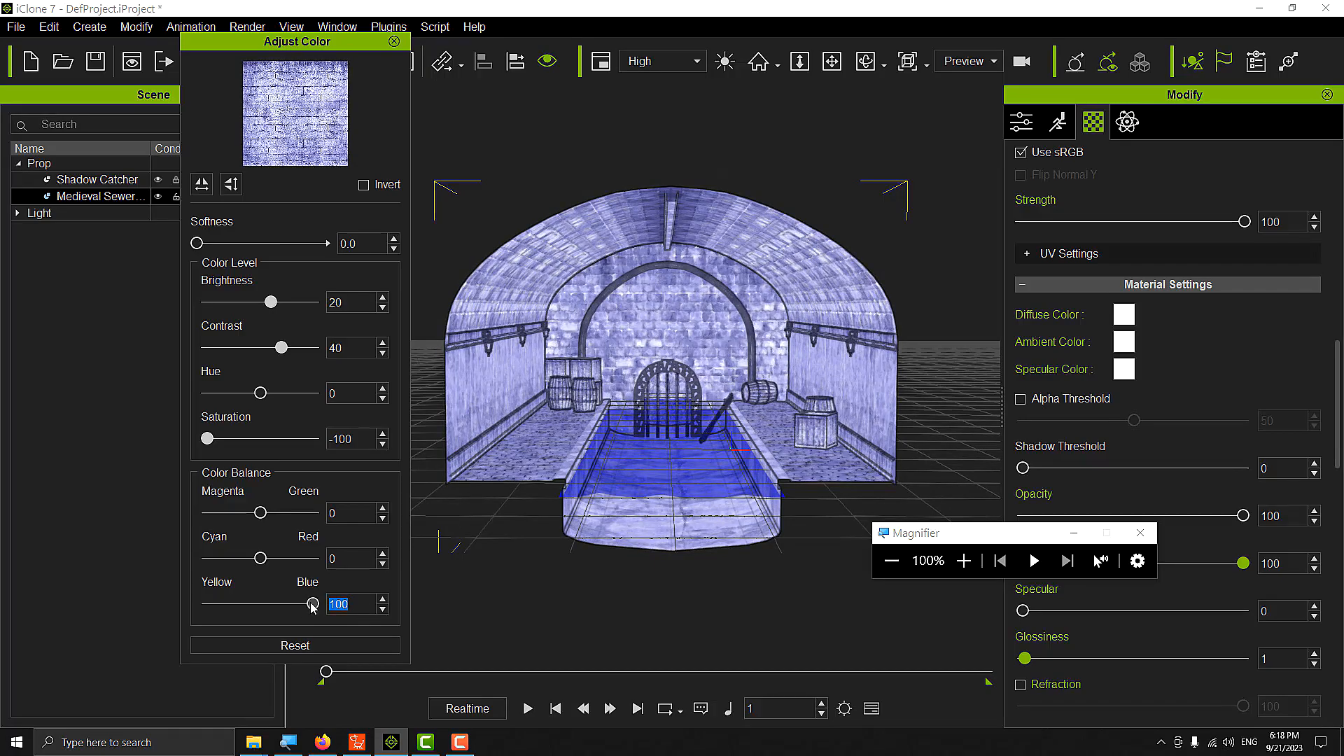
type("0")
key("Return")
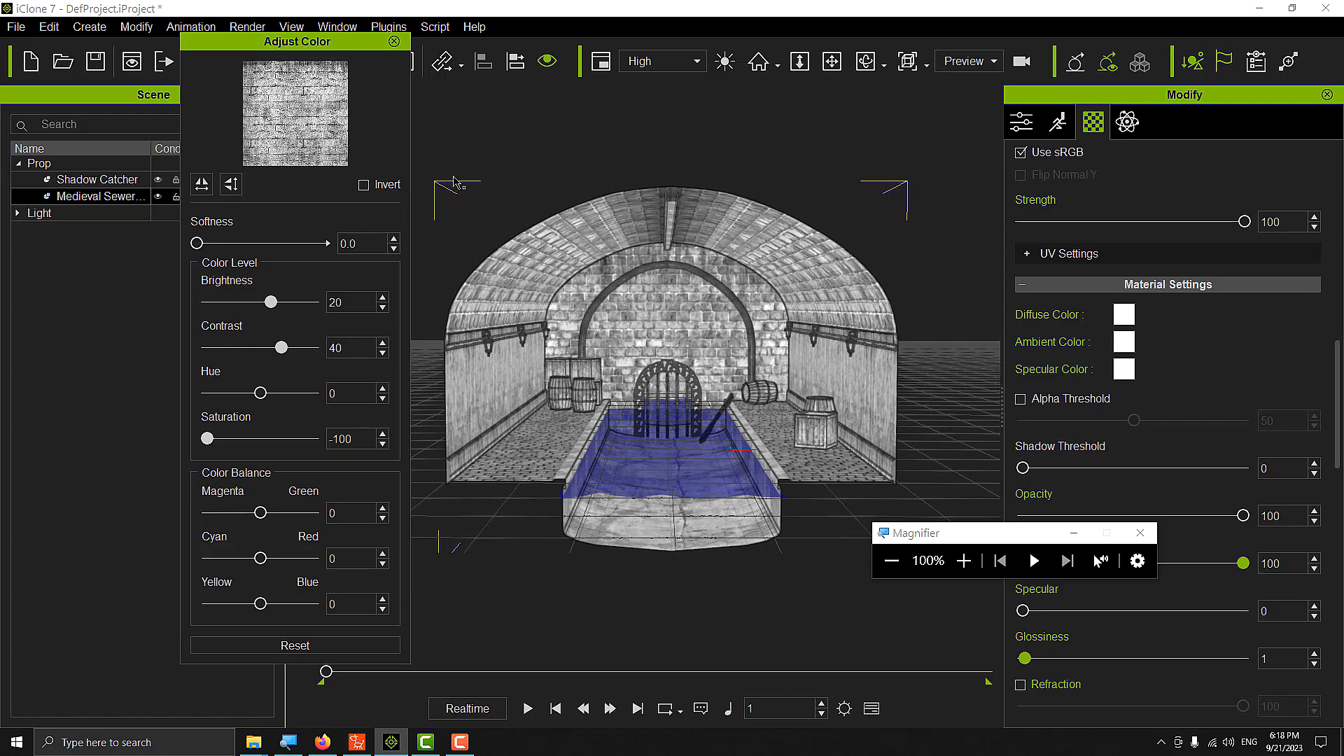
- Close Adjust Color and, in the render settings, turn off Include Glow Effect in Alpha and Reduce Color Banding with Noise
left_click(394, 42)
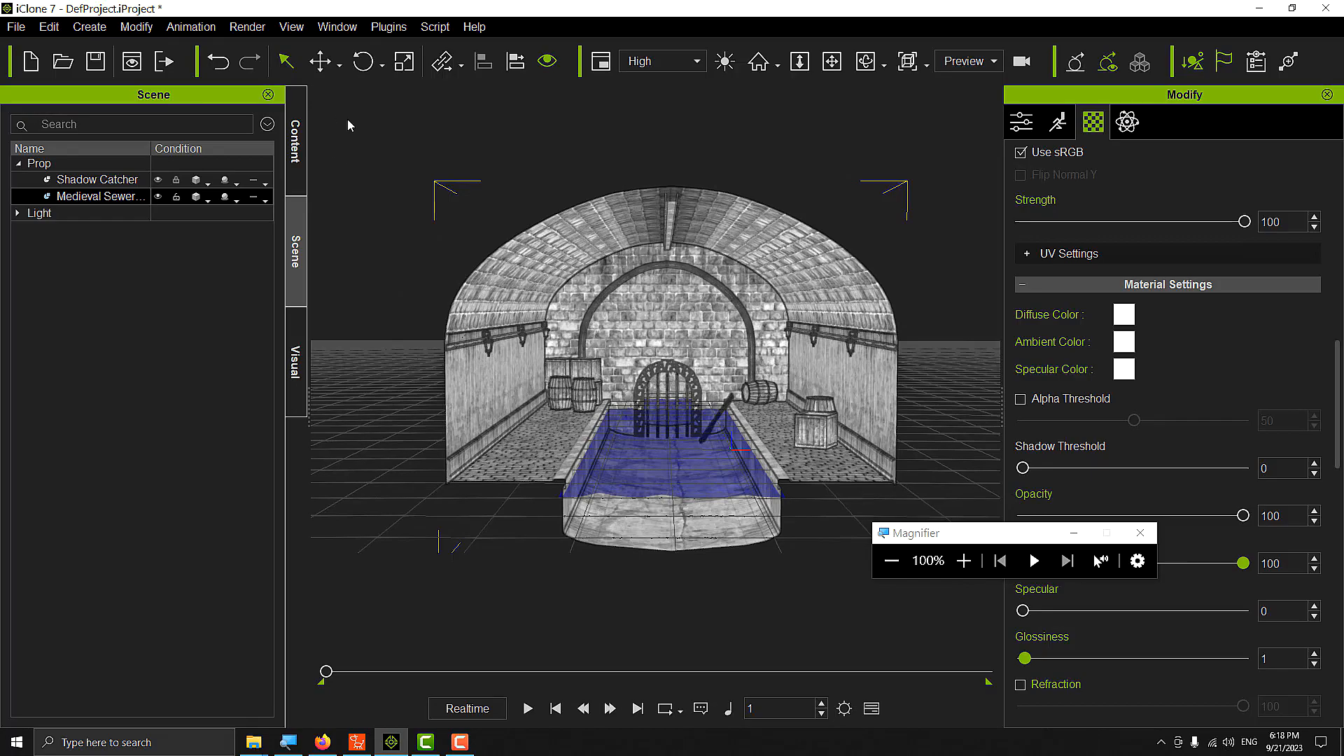
left_click(165, 64)
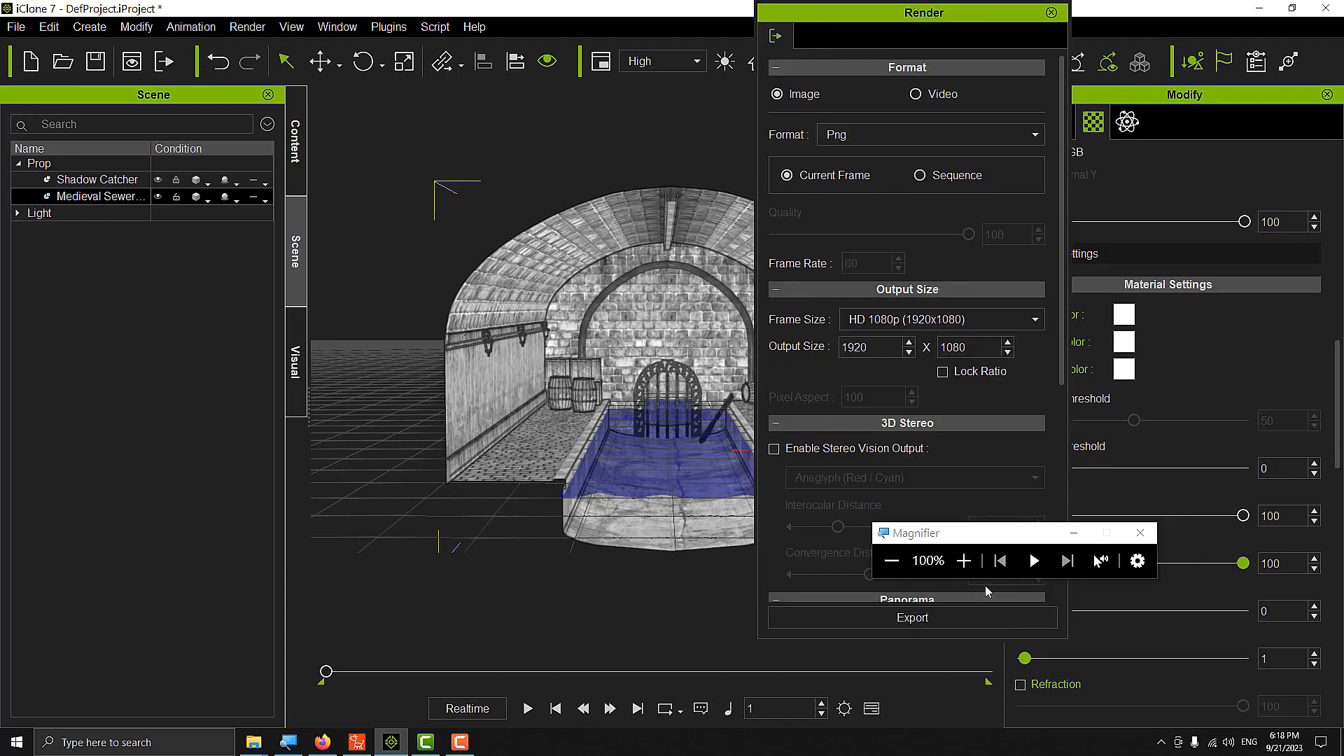
left_click(971, 565)
left_click(971, 565)
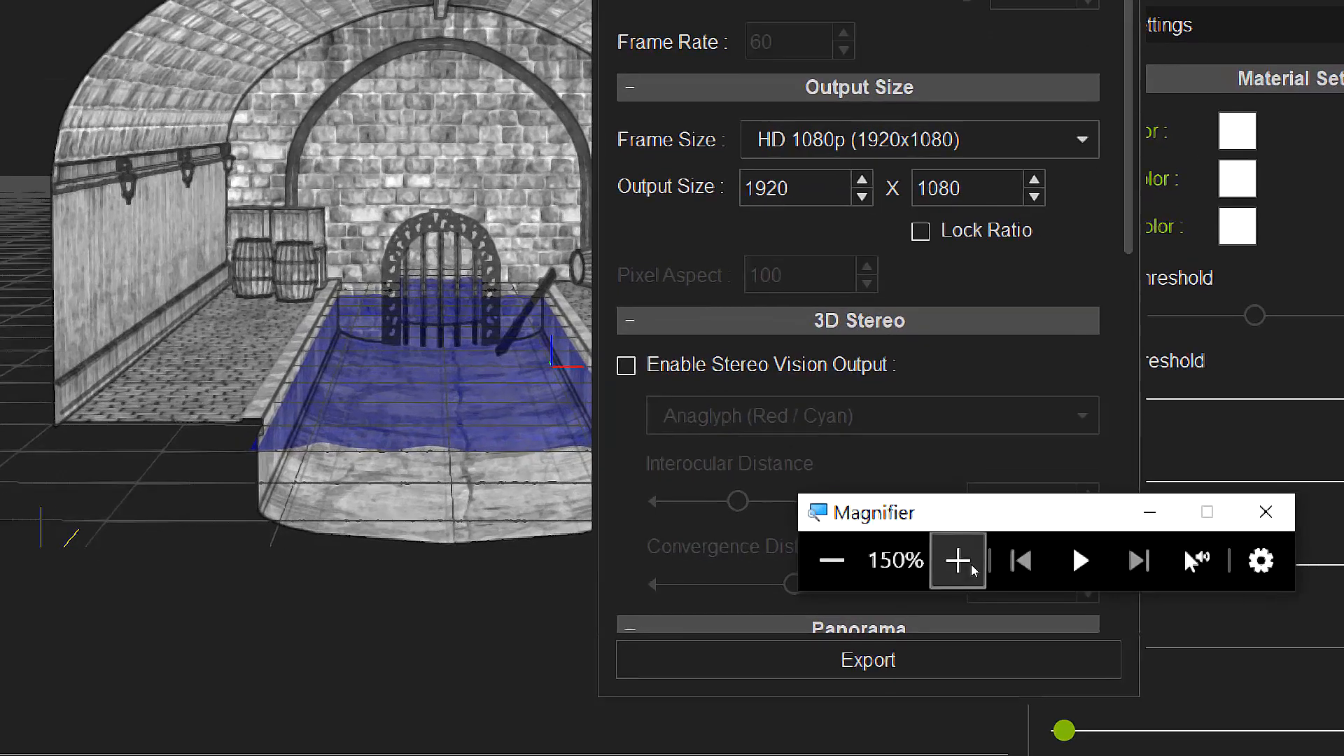
left_click(971, 565)
left_click(971, 565)
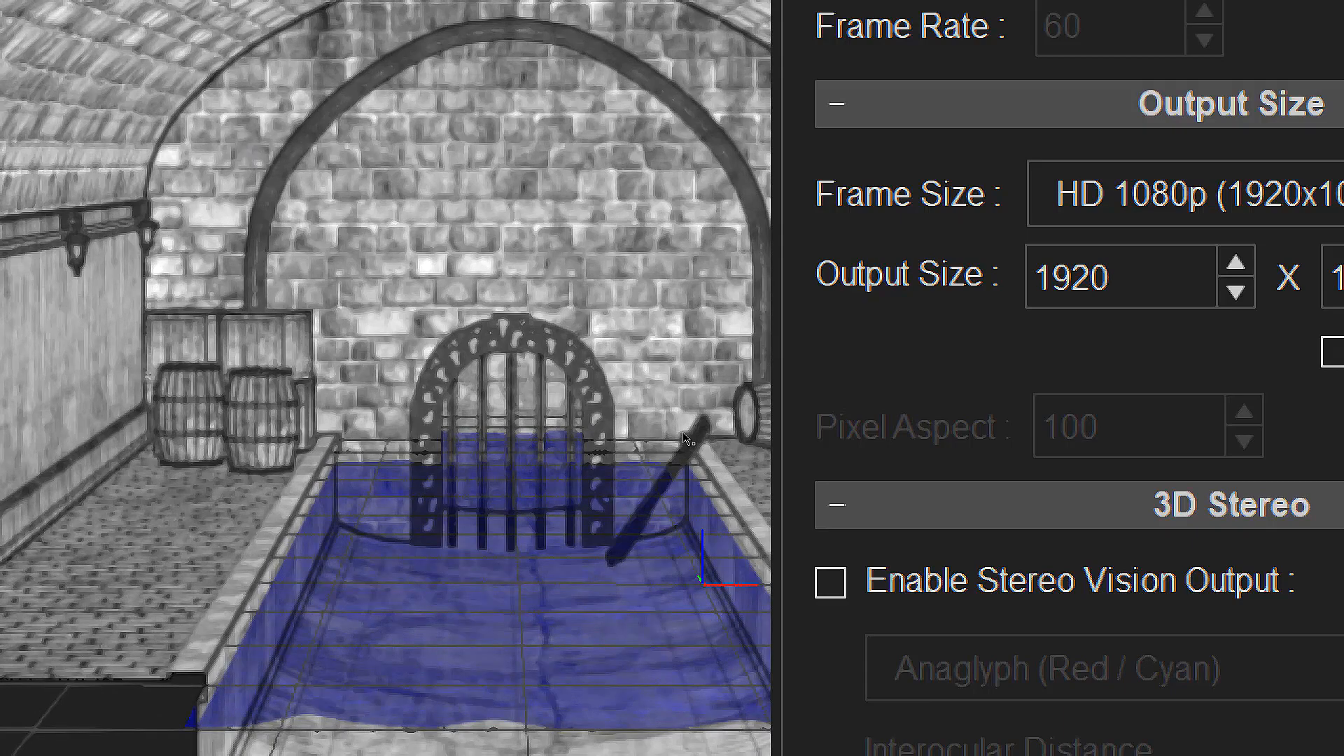
scroll(897, 517, "down", 5)
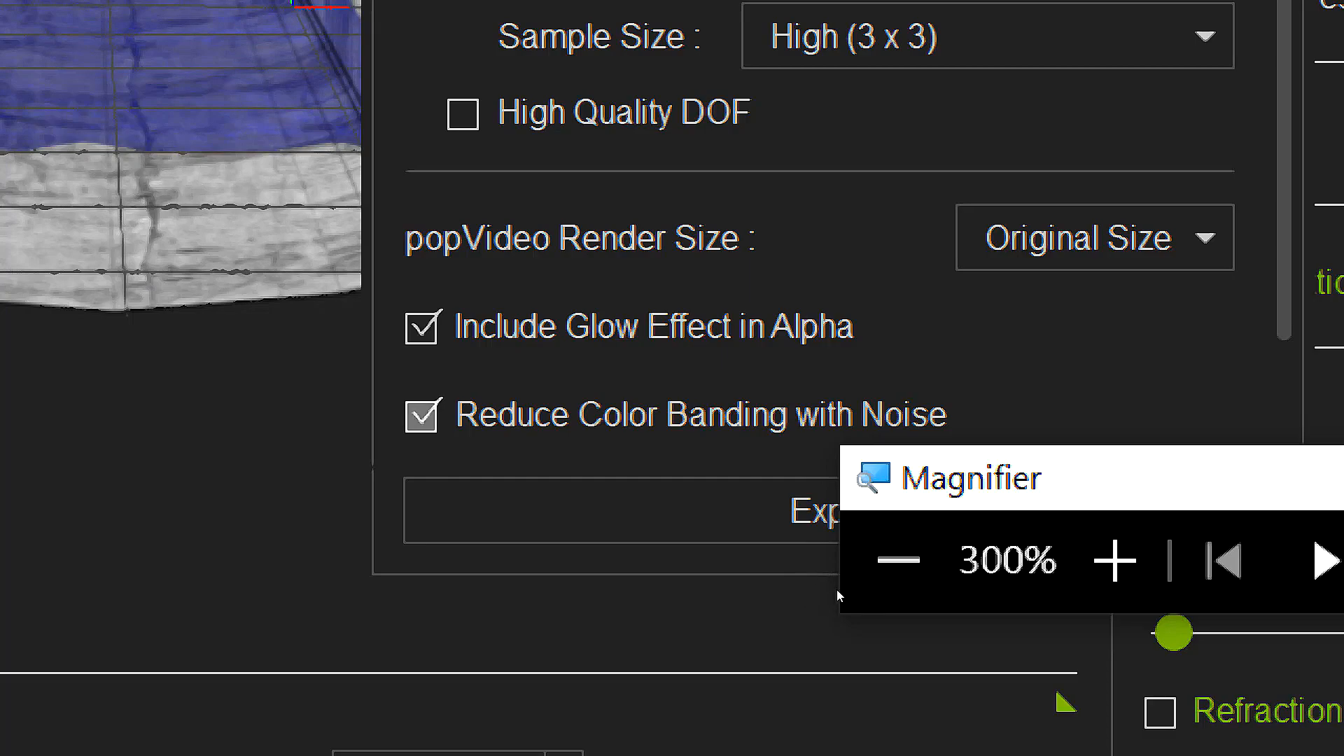
left_click(774, 554)
left_click(772, 579)
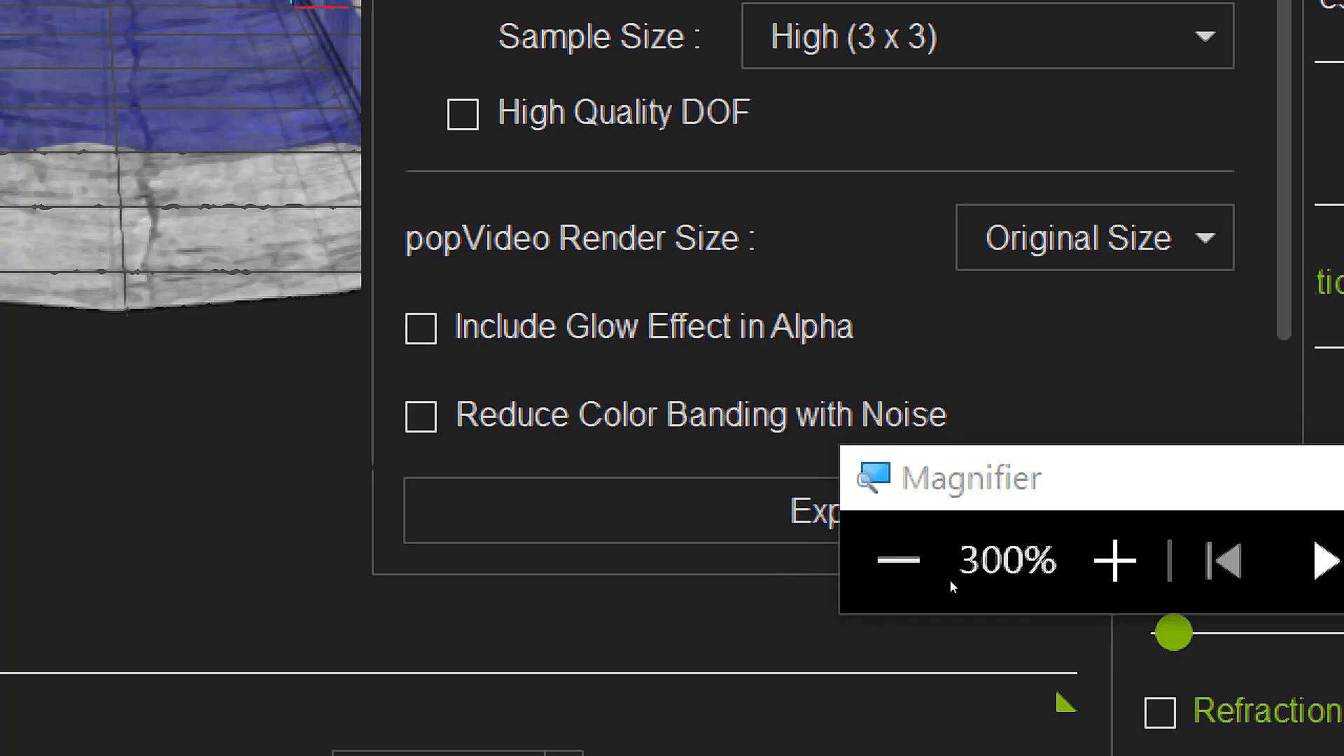
- Export the current frame to the Downloads folder as a PNG named SWEWER SYSTEM
left_click_drag(947, 606, 968, 608)
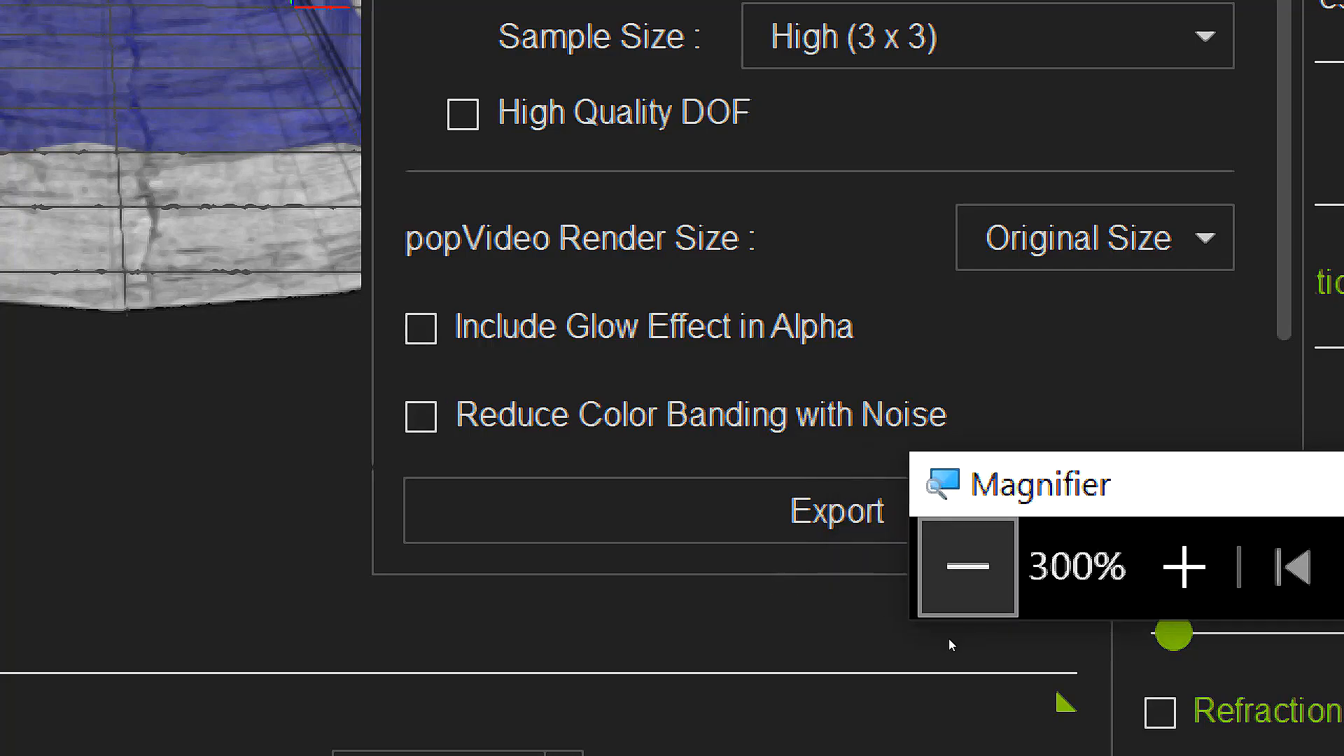
left_click(968, 566)
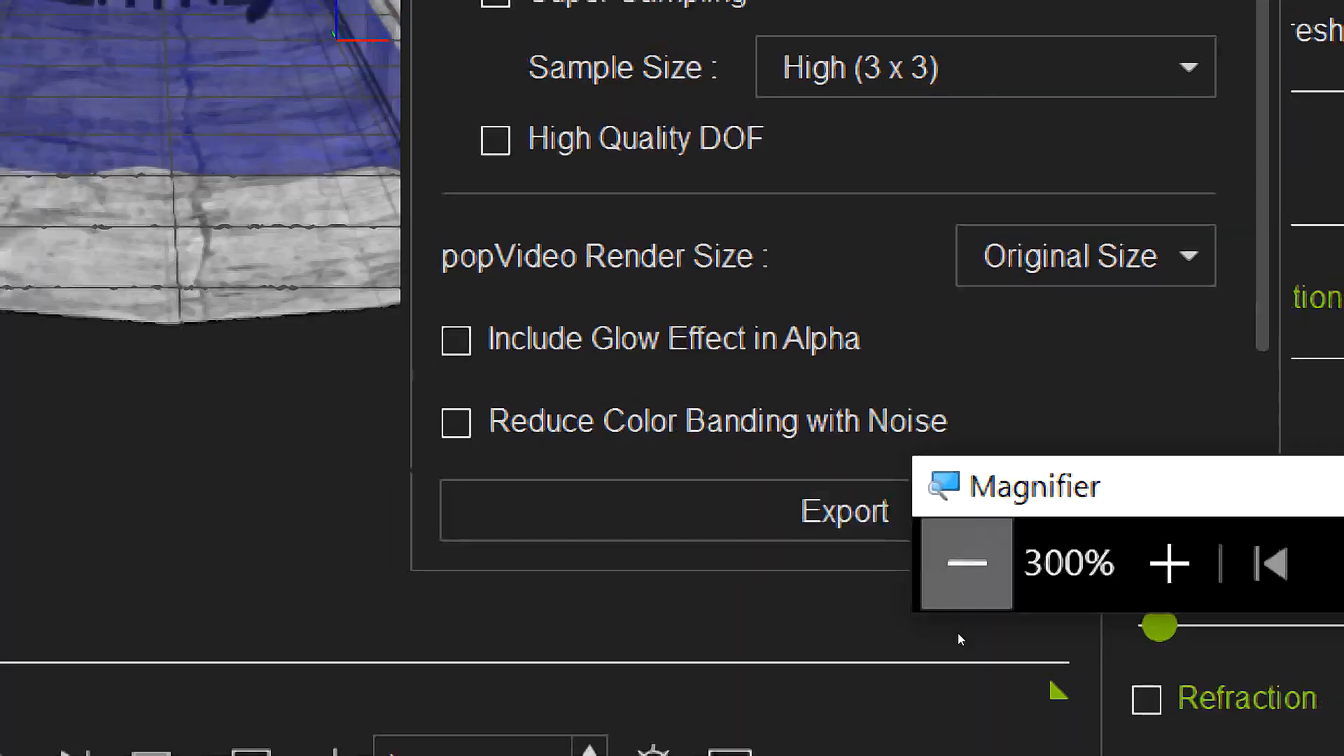
left_click(968, 566)
left_click(968, 566)
left_click(957, 583)
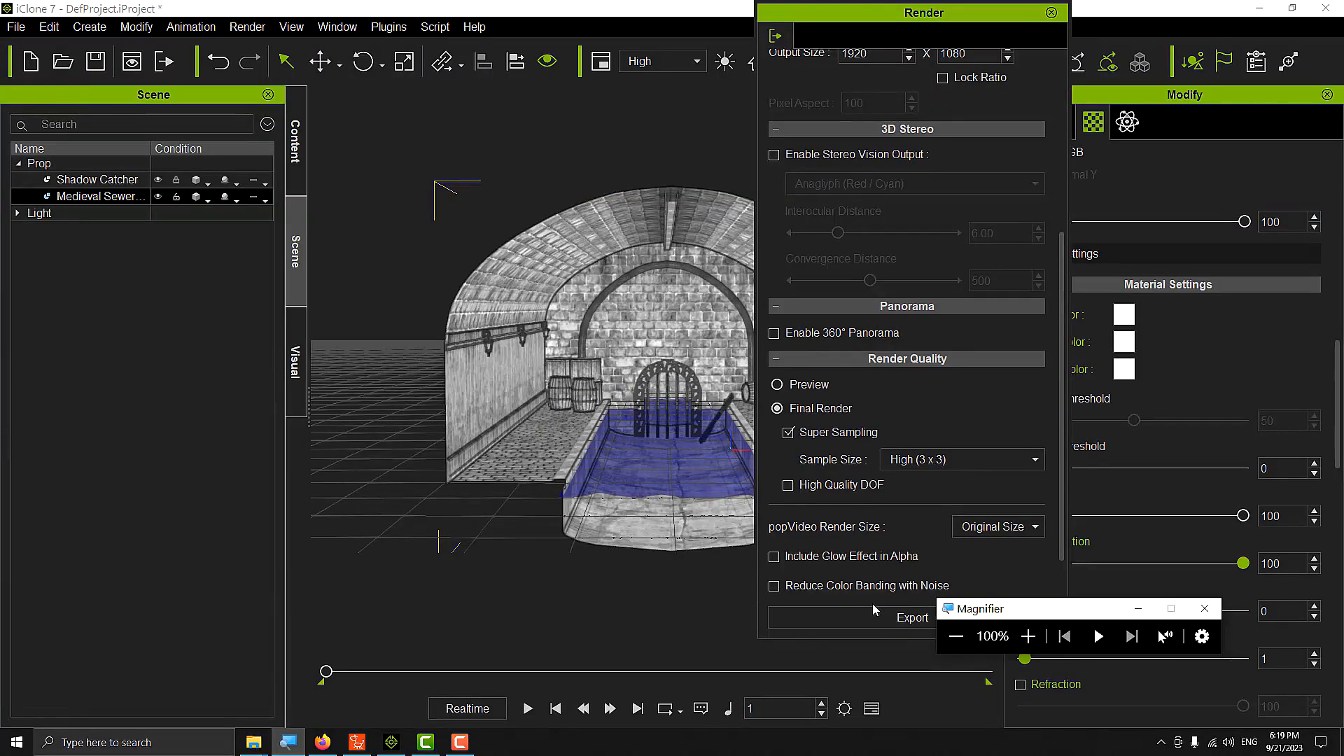
left_click(884, 616)
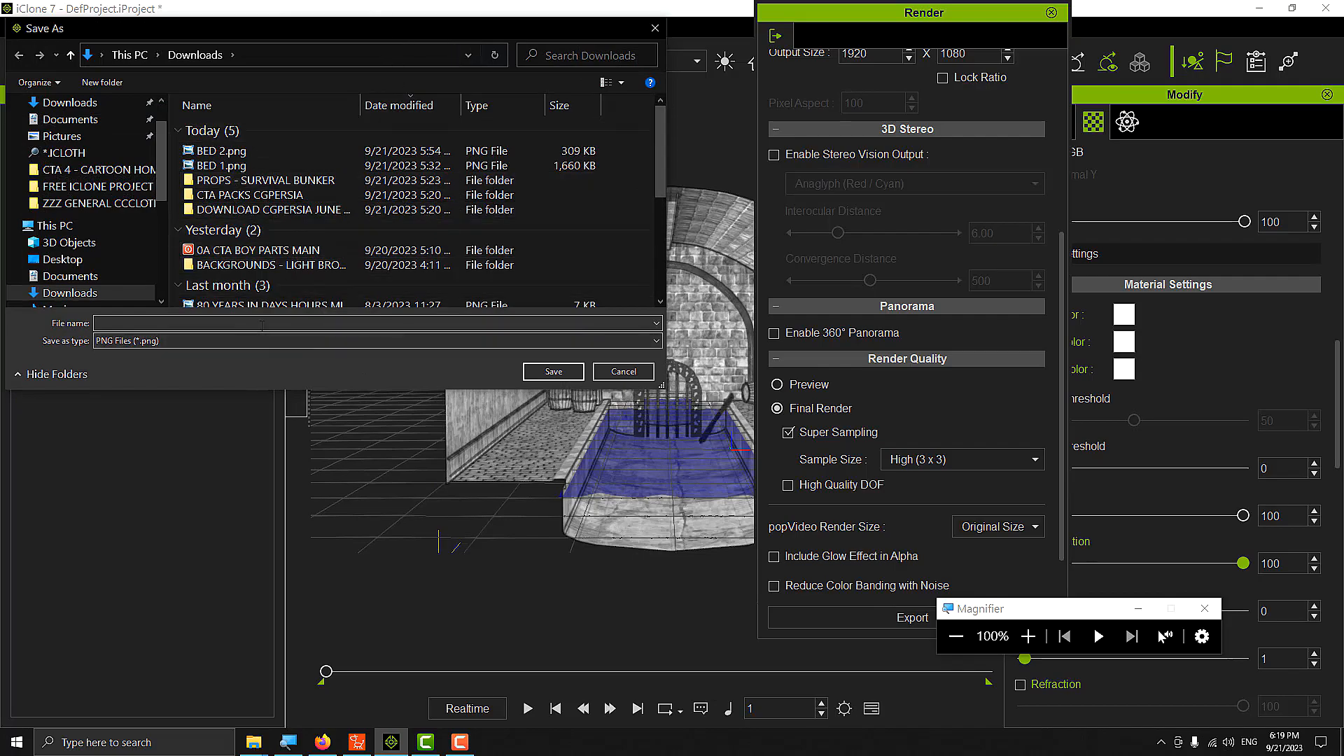
type("S")
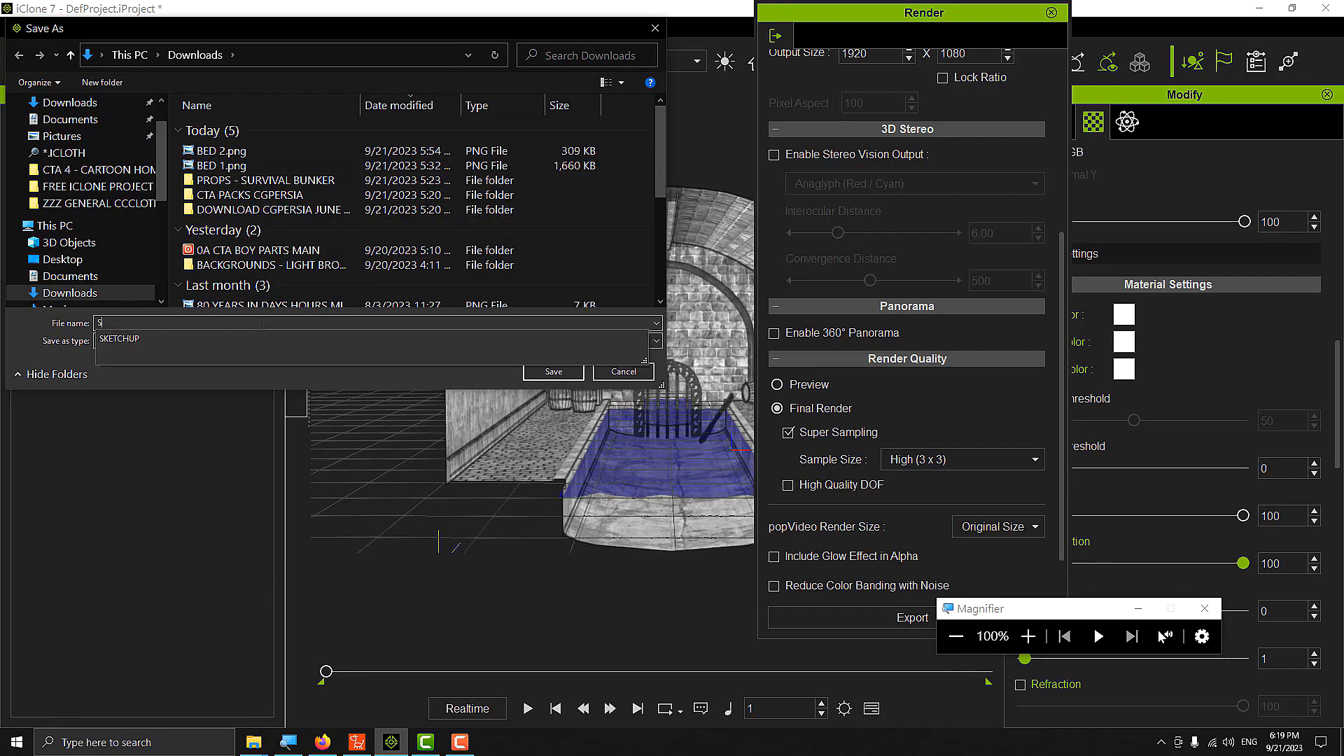
key("BackSpace")
type("SWEWER SYSTEM")
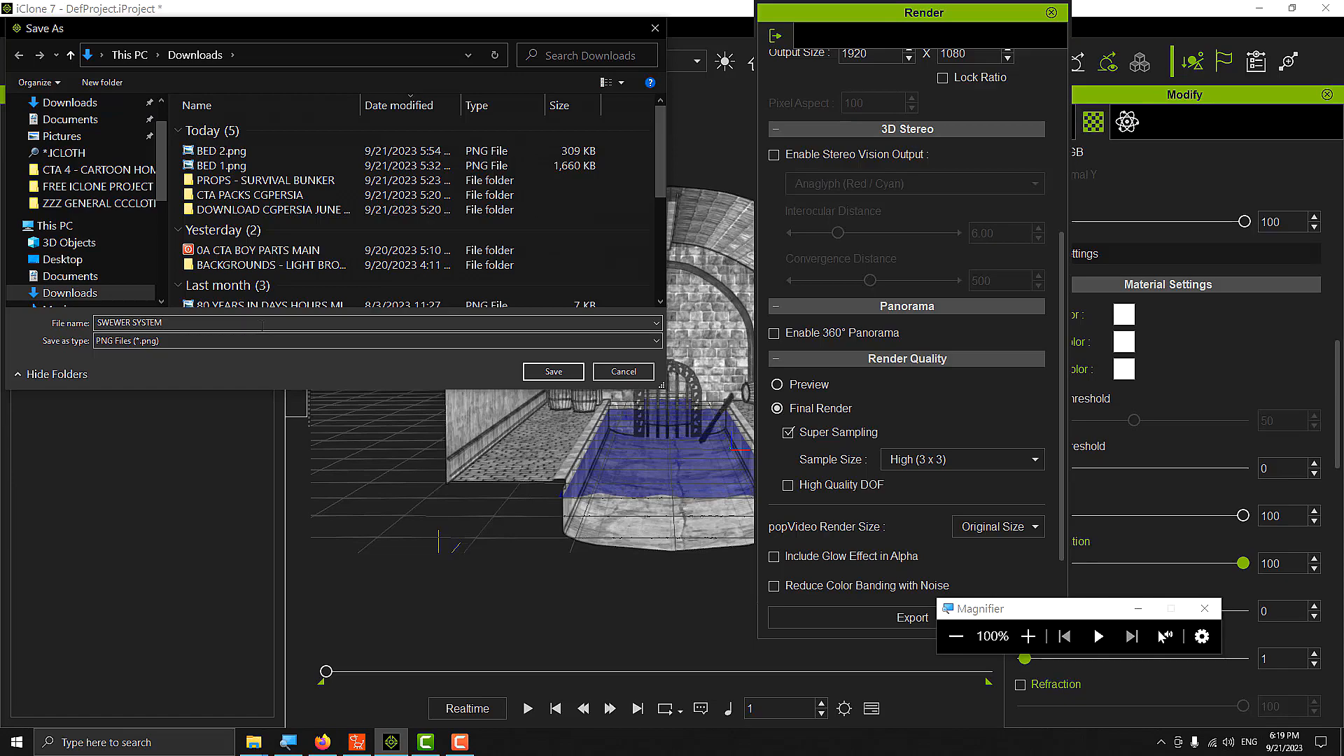
key("Return")
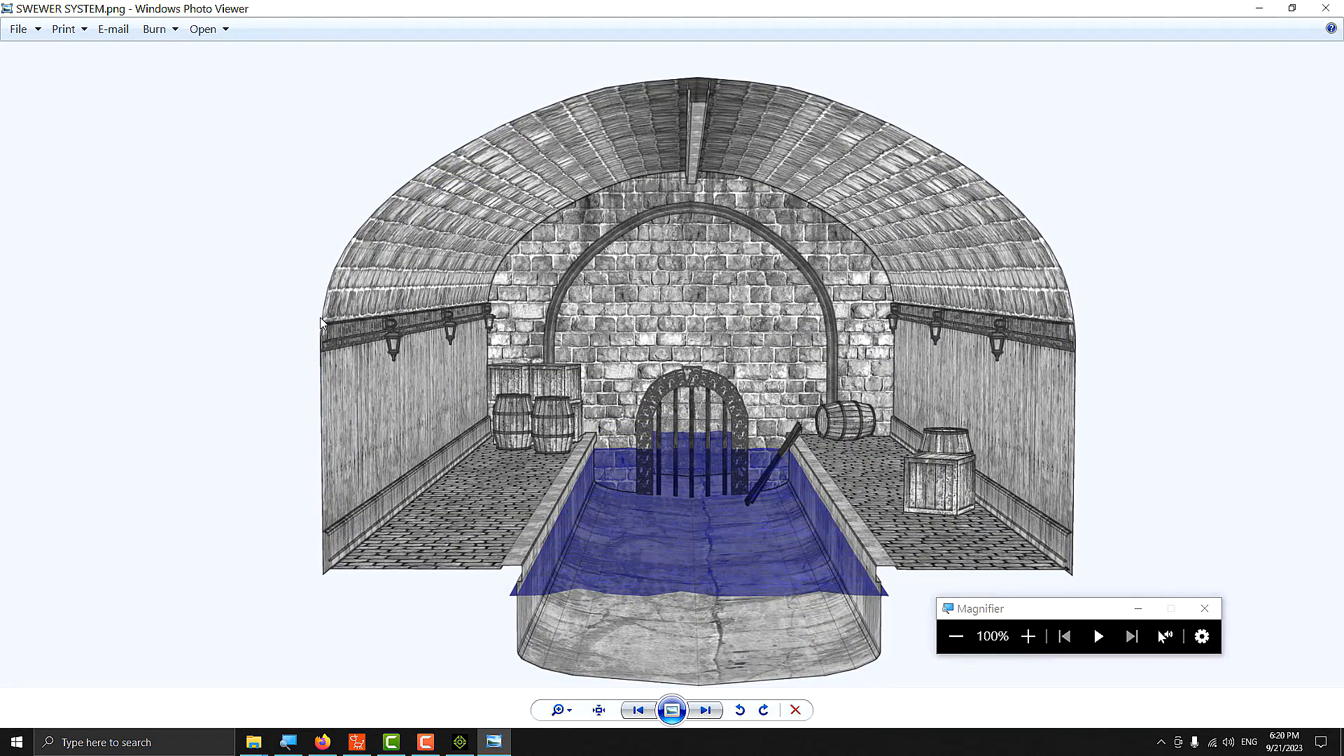
- Inspect the rendered sewer image up close and close the photo viewer
scroll(700, 314, "up", 2)
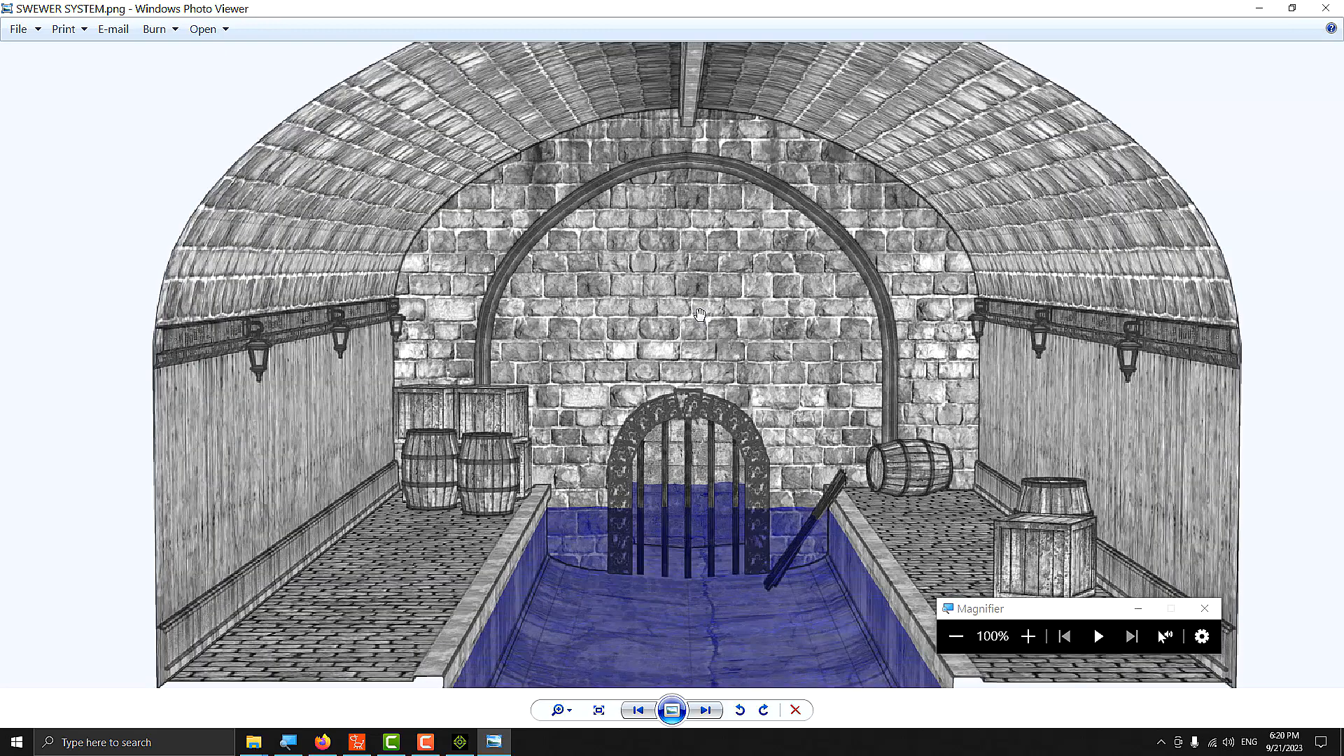
scroll(700, 314, "down", 3)
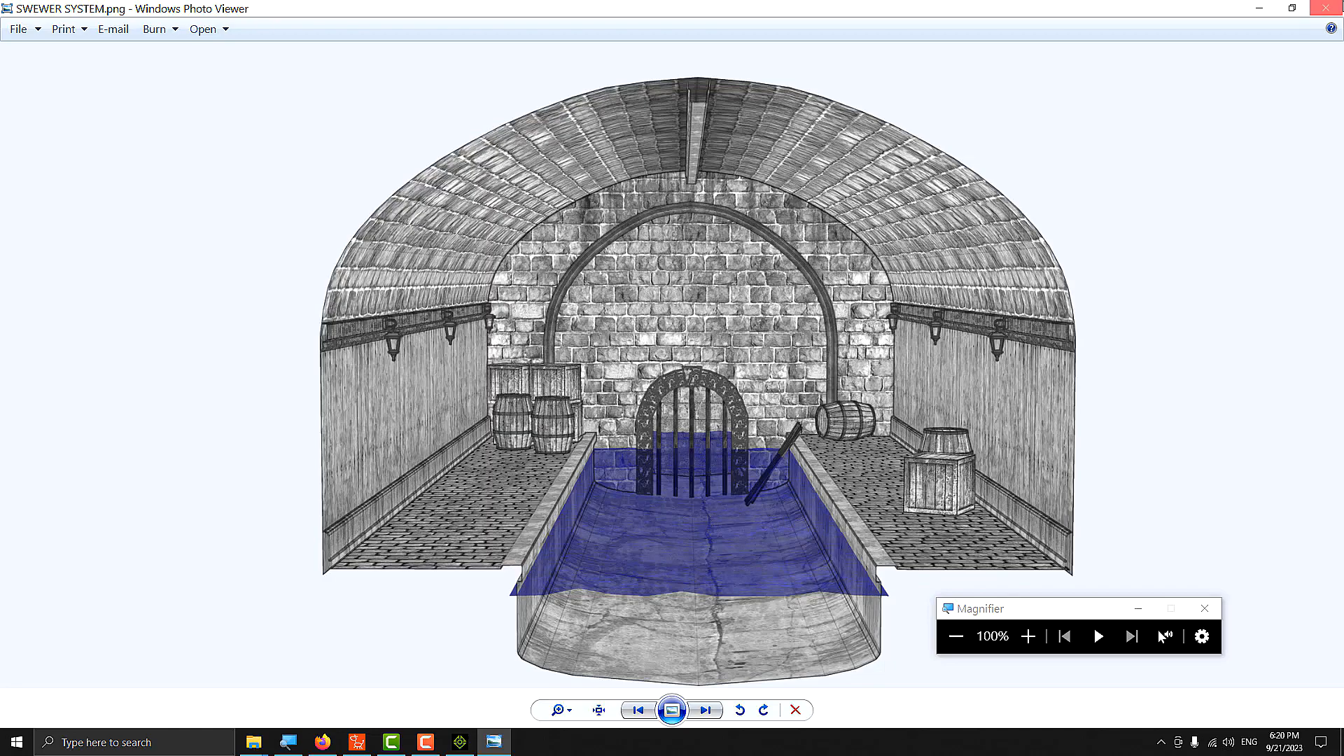
left_click(1326, 7)
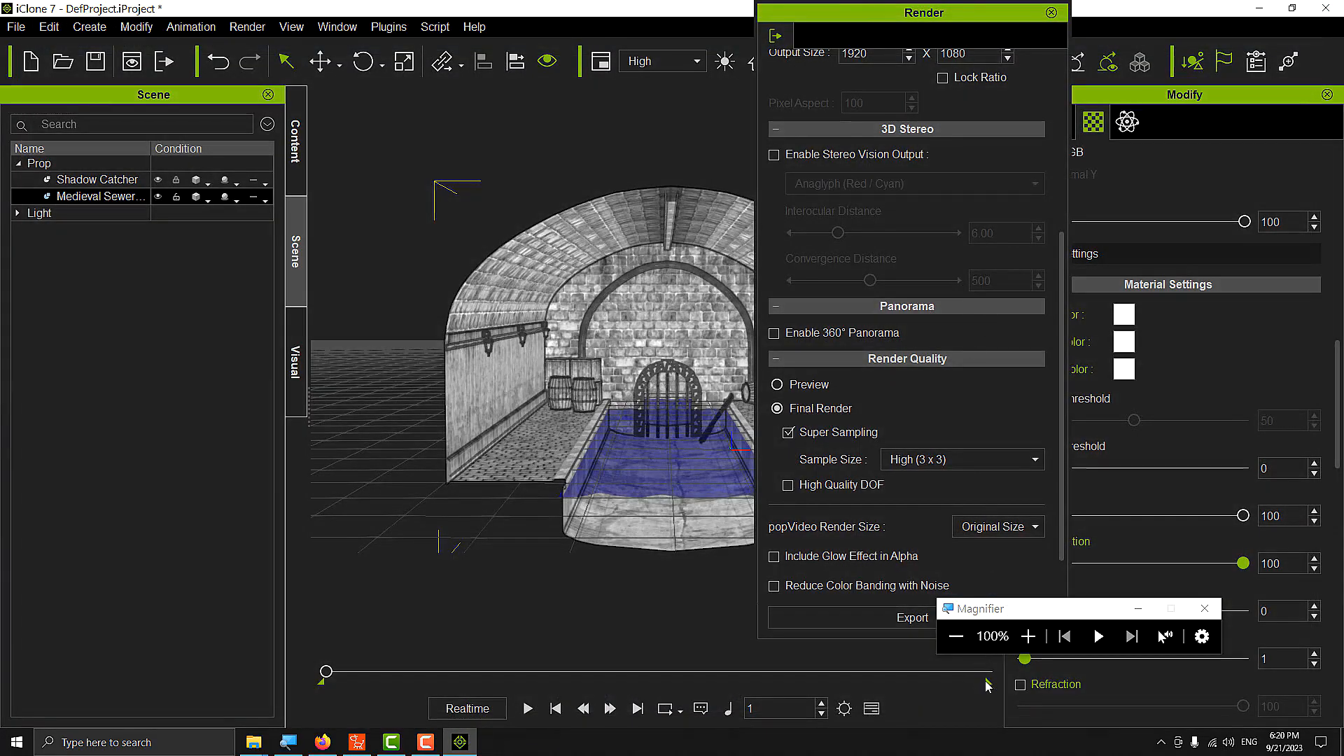
- Review the render's output format settings under magnification and close the Render window
left_click(1027, 637)
left_click(1029, 637)
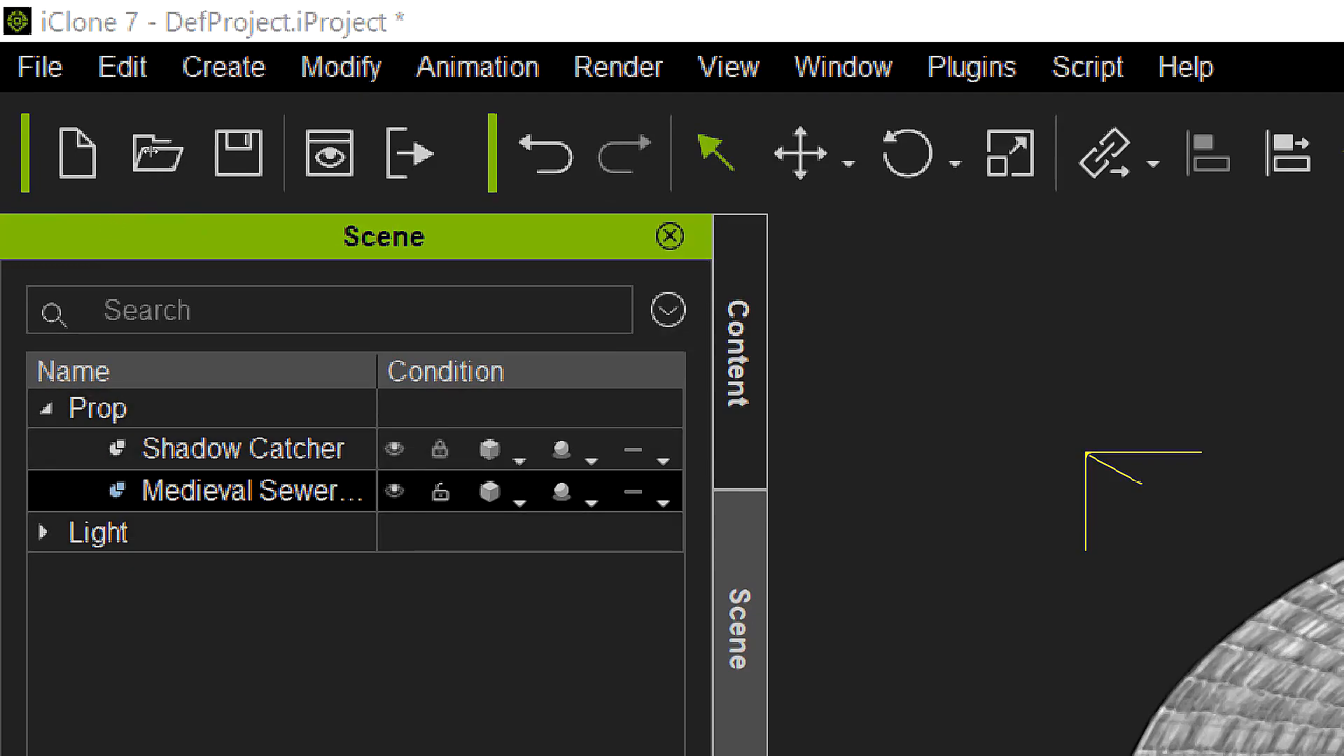
left_click_drag(150, 149, 186, 150)
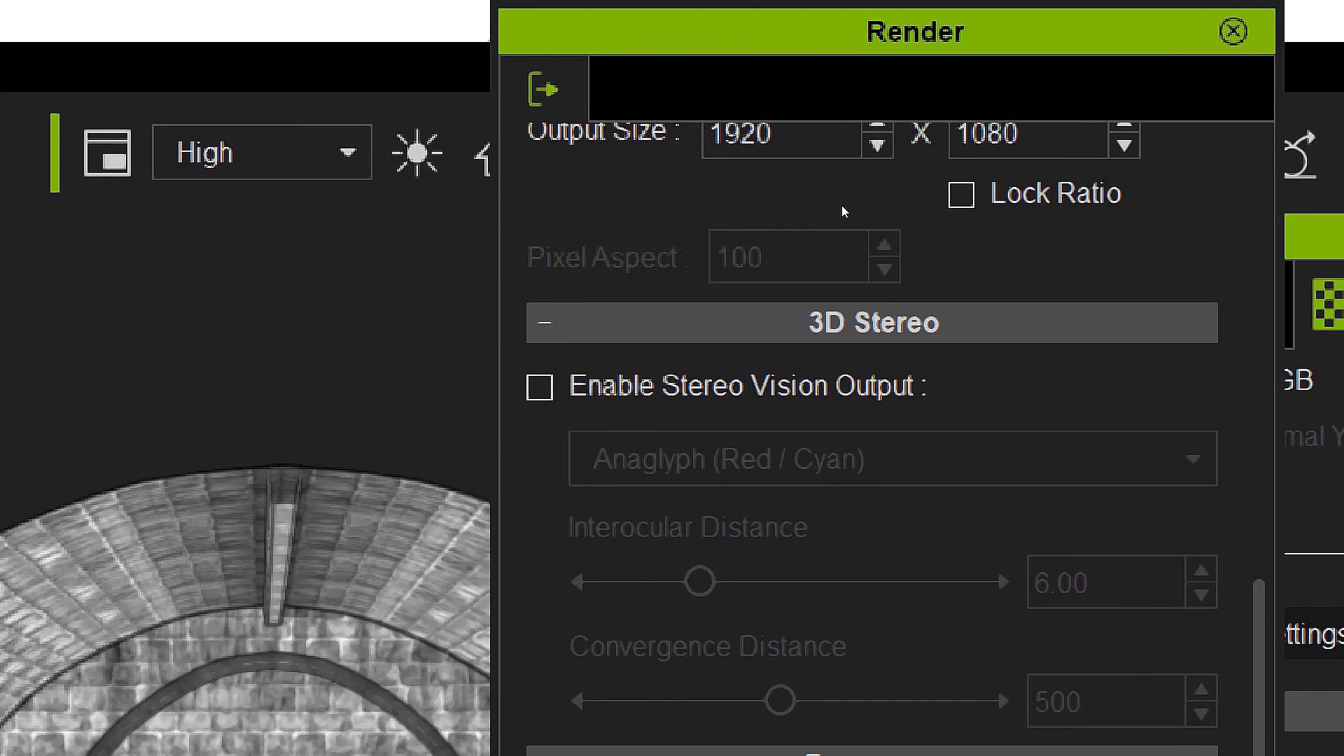
scroll(222, 210, "up", 5)
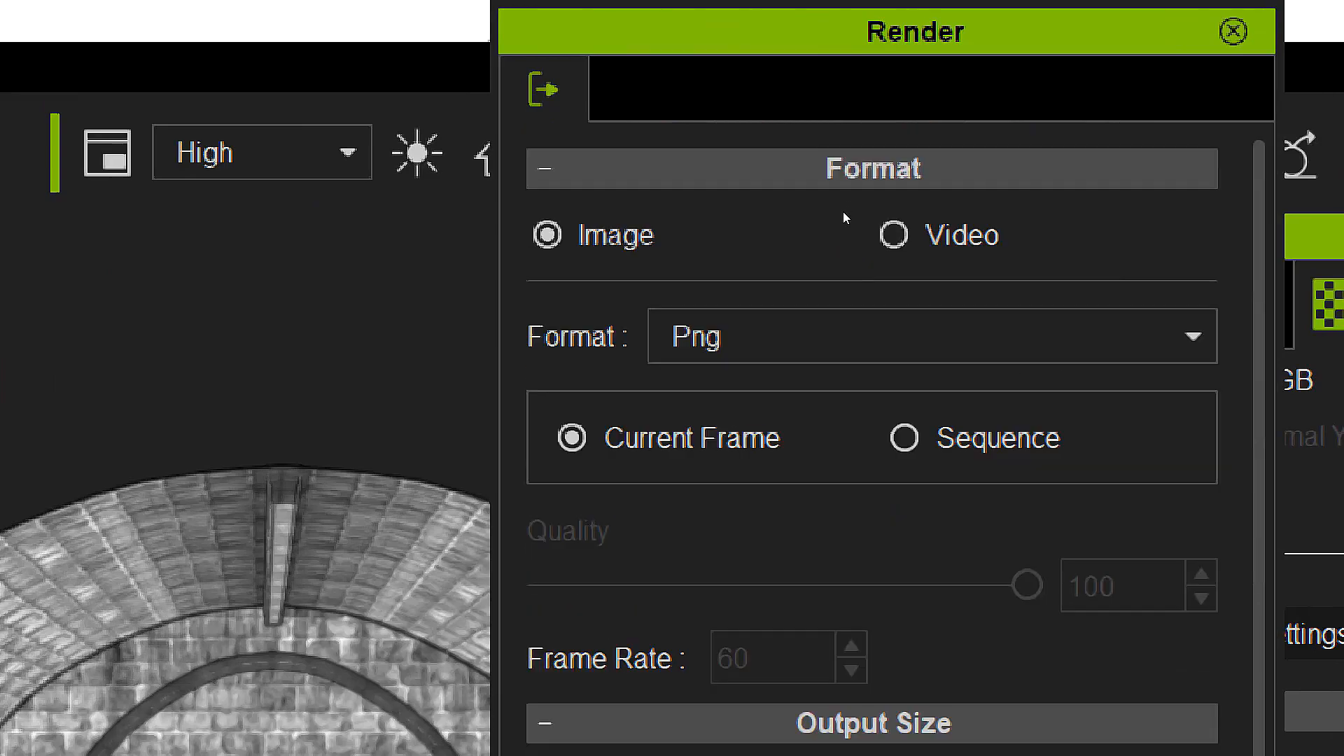
left_click(1233, 32)
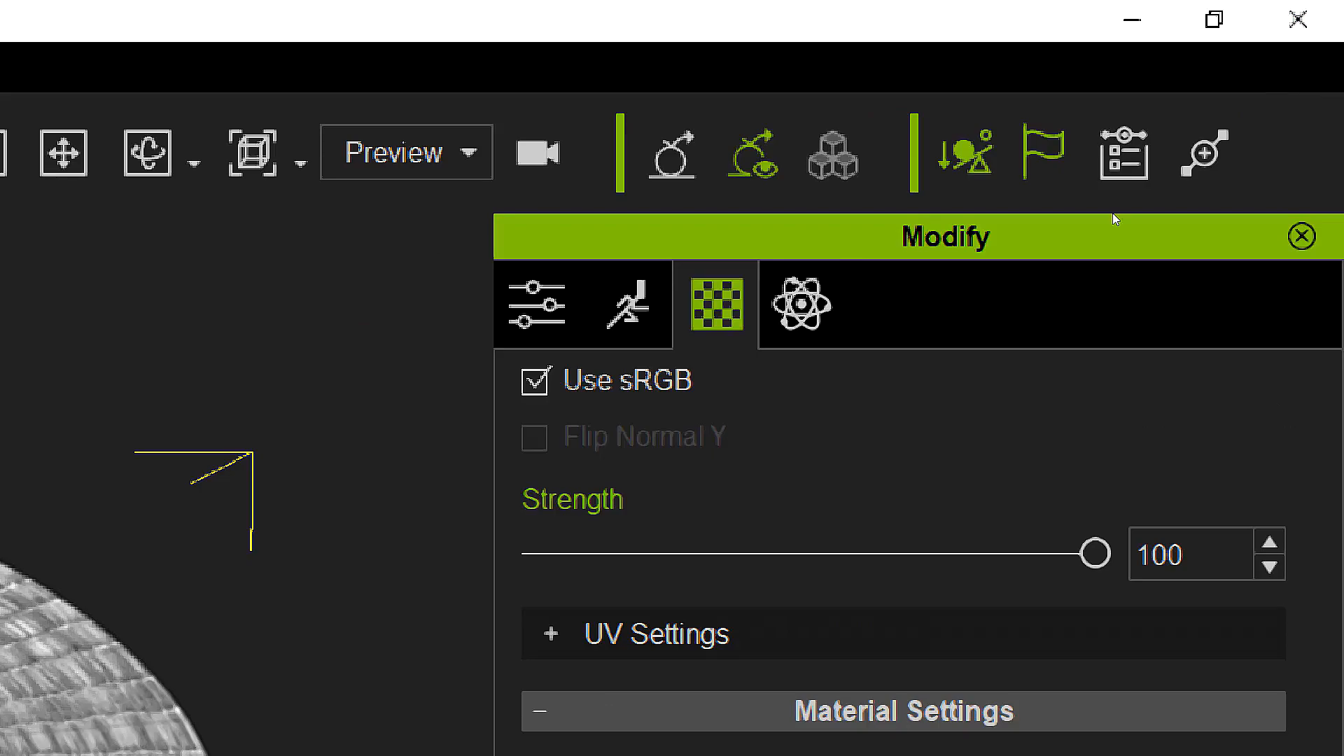
- Examine the sewer prop's material list and its texture settings
scroll(1094, 236, "up", 15)
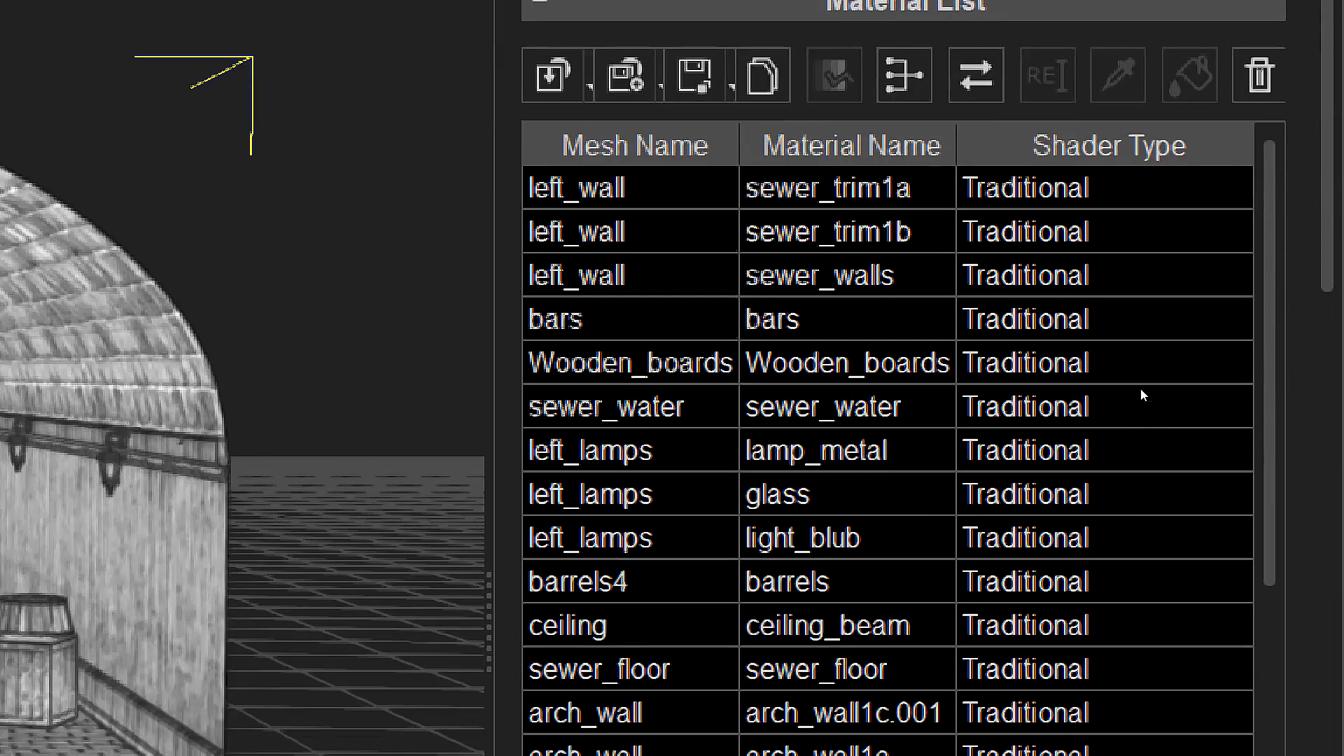
scroll(1140, 620, "down", 6)
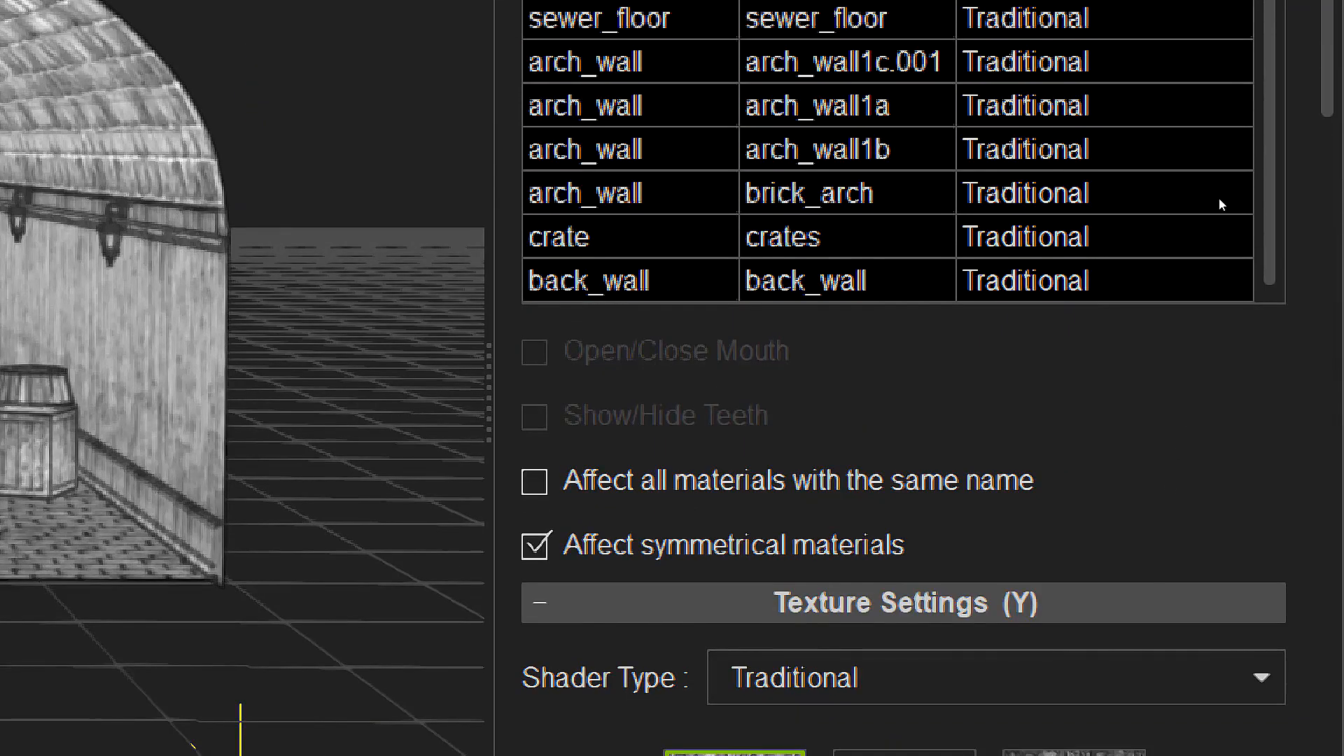
scroll(1245, 227, "up", 5)
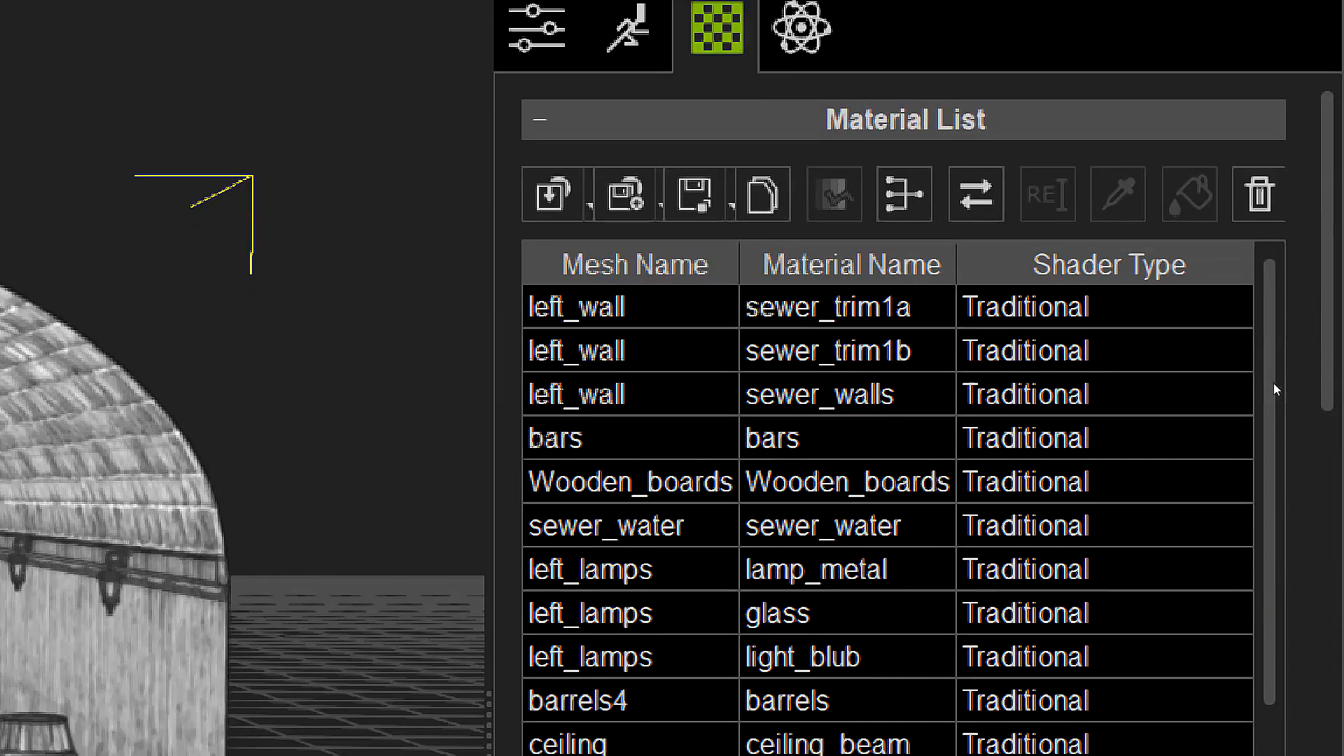
left_click(1216, 555)
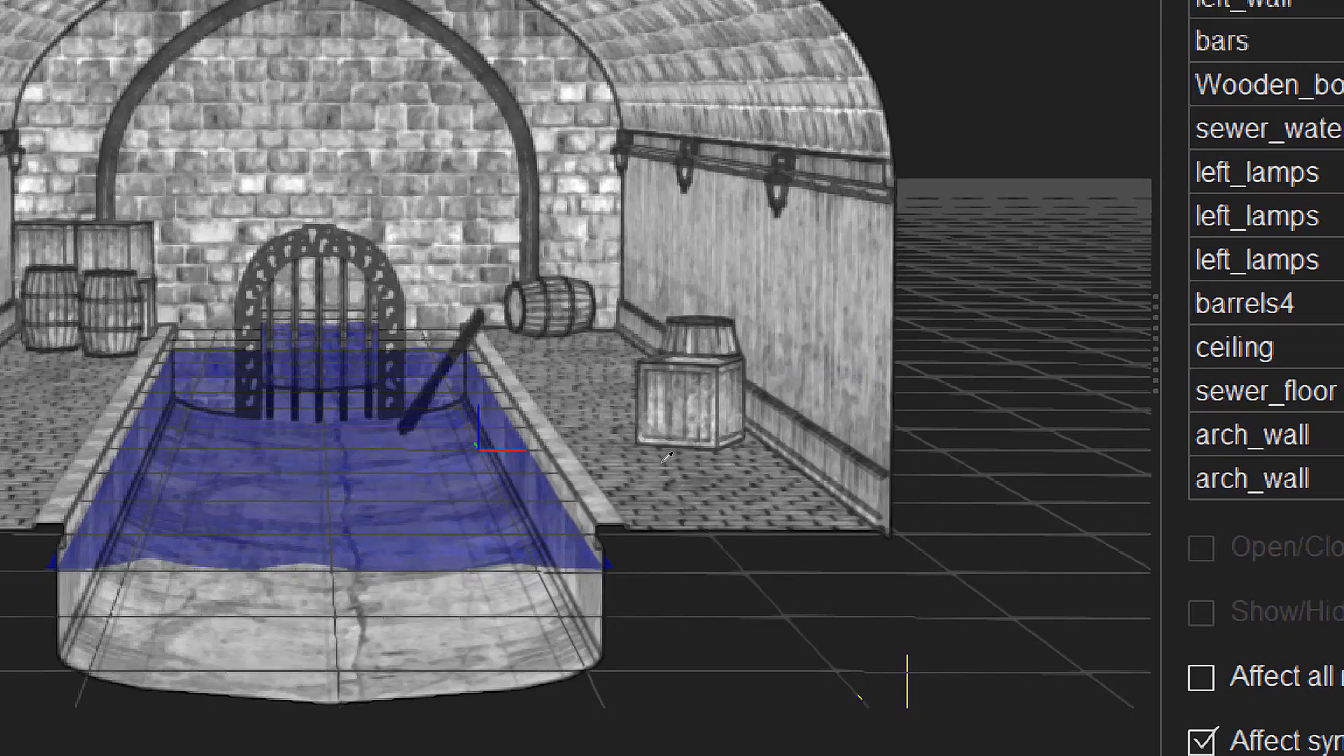
left_click(663, 458)
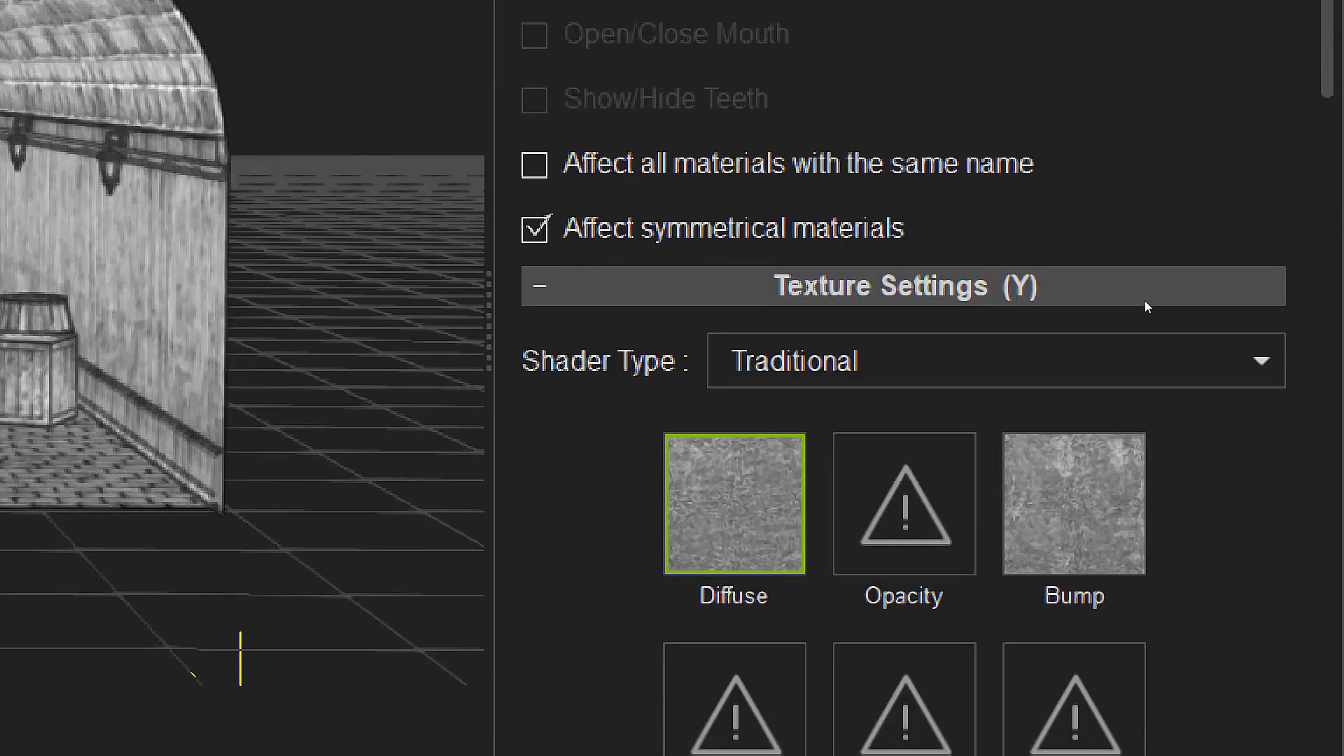
scroll(1161, 308, "up", 2)
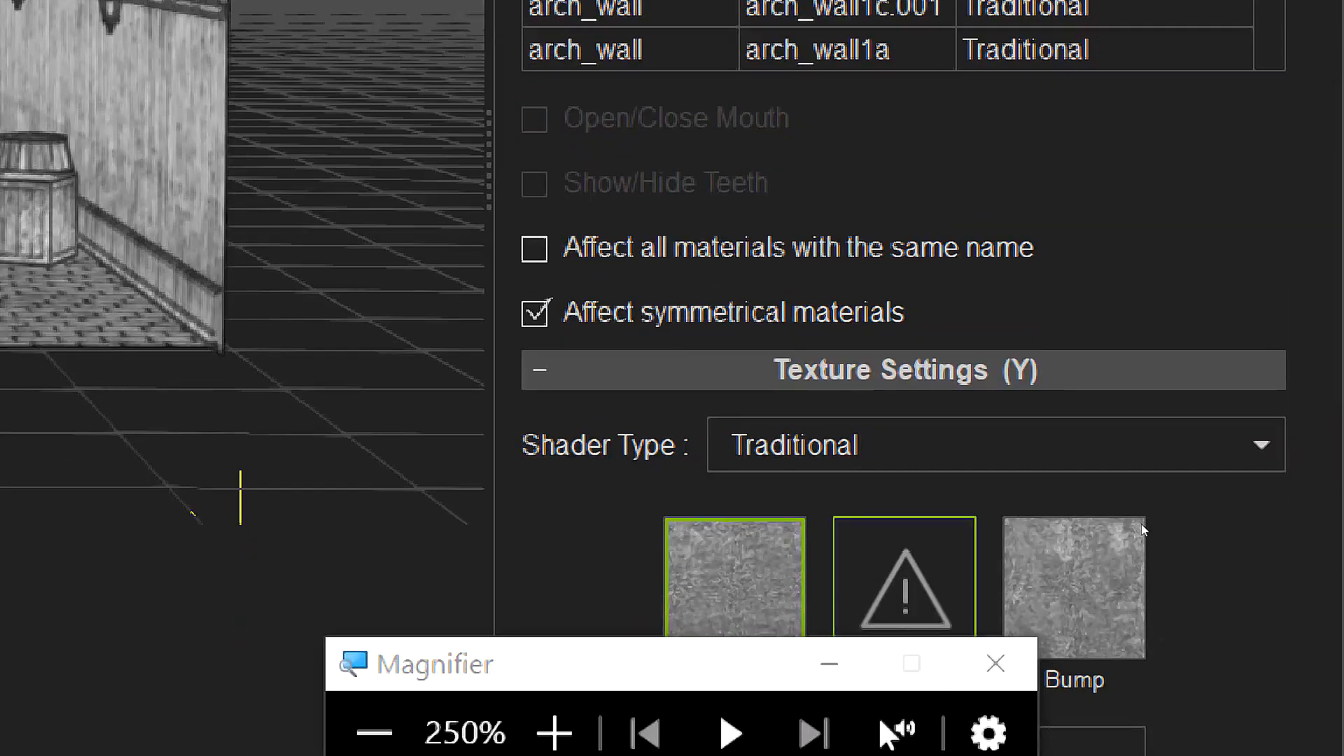
- Load black 100X100.jpg from the Opacity textures folder as the opacity map of the sewer_water material
scroll(1143, 530, "down", 3)
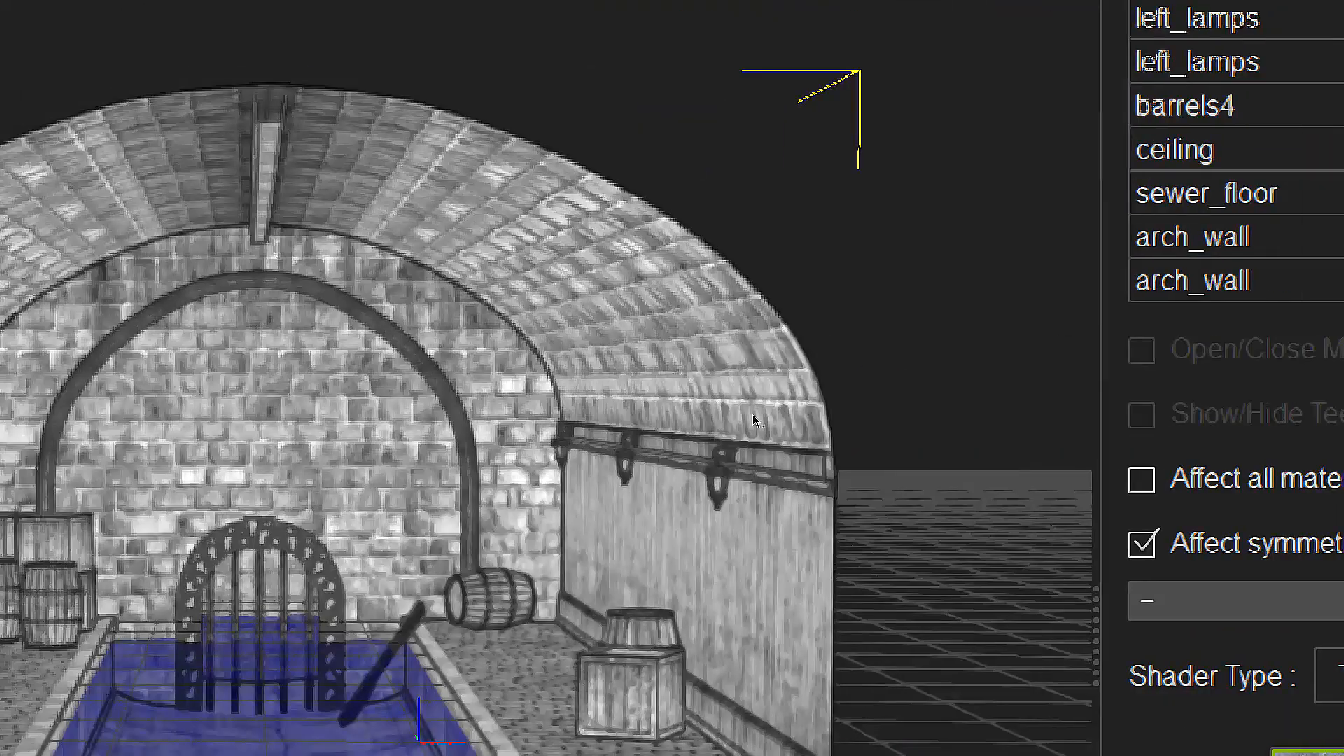
scroll(1241, 228, "up", 5)
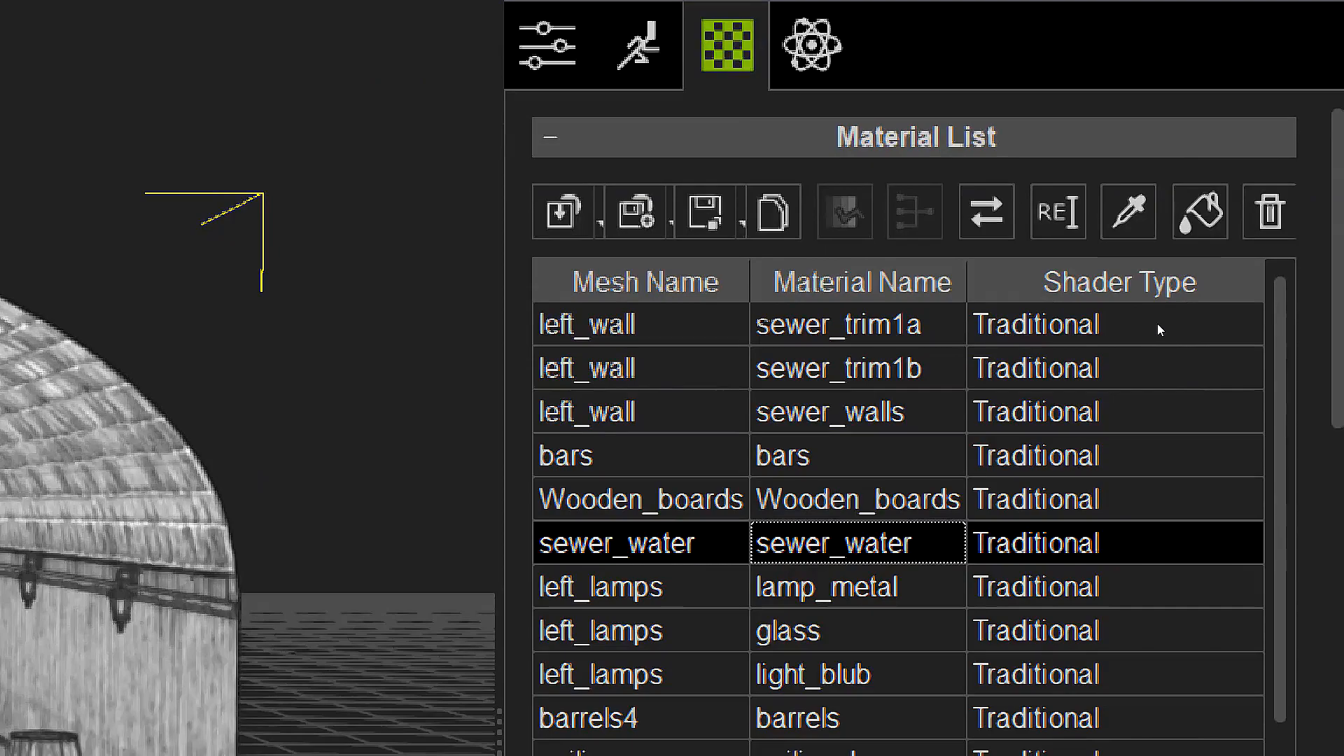
scroll(1169, 420, "down", 7)
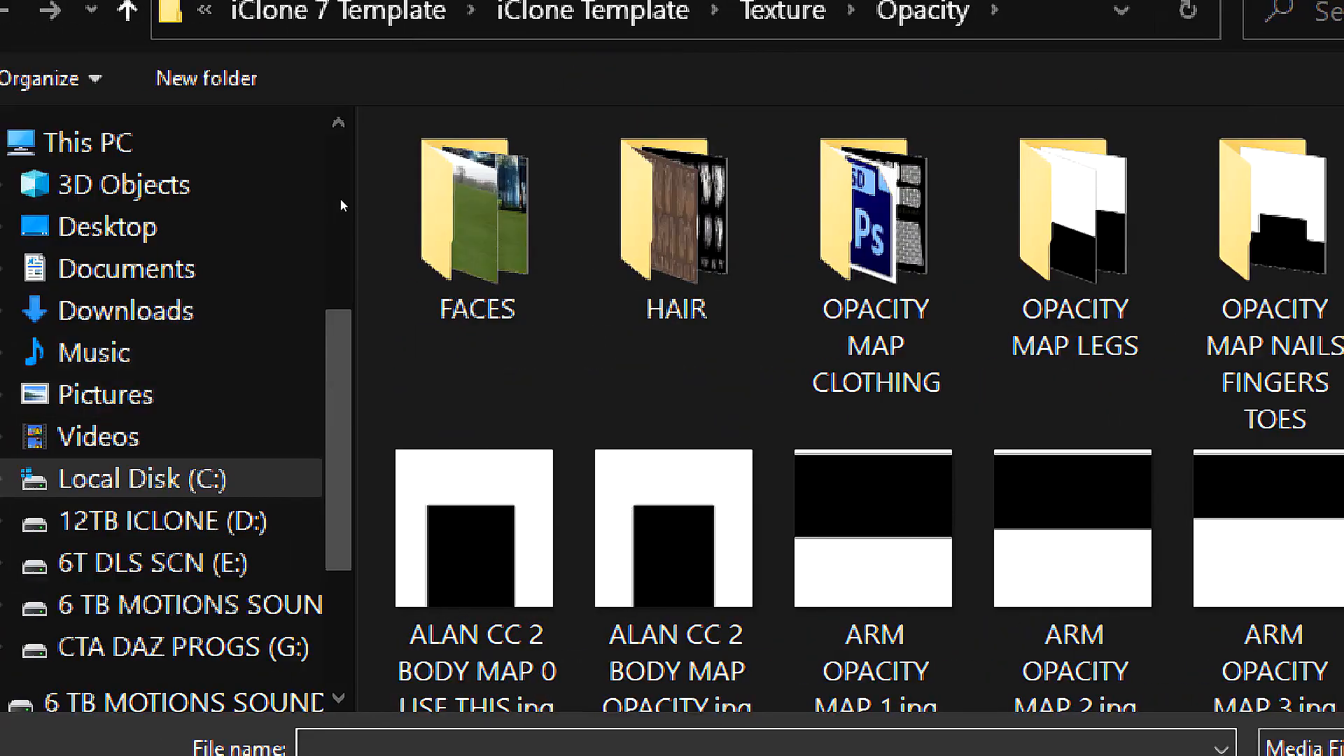
scroll(420, 350, "down", 3)
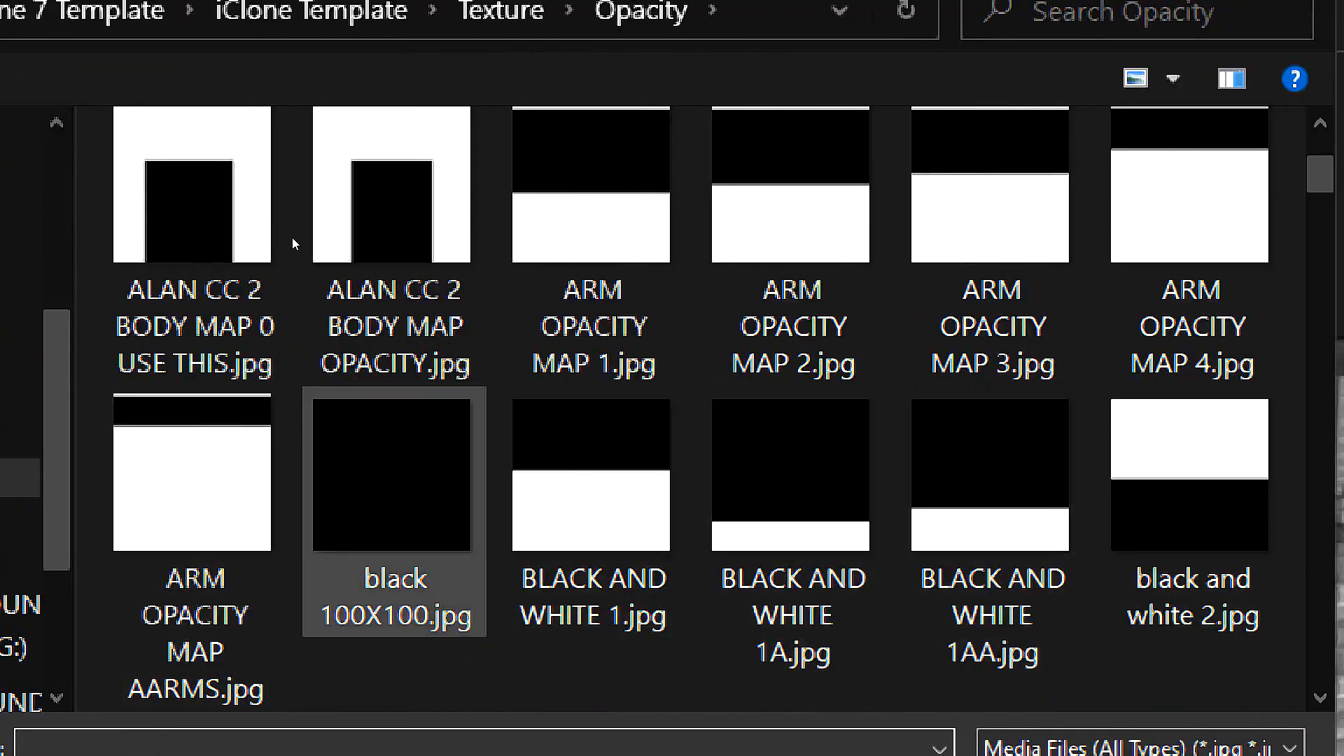
left_click(395, 500)
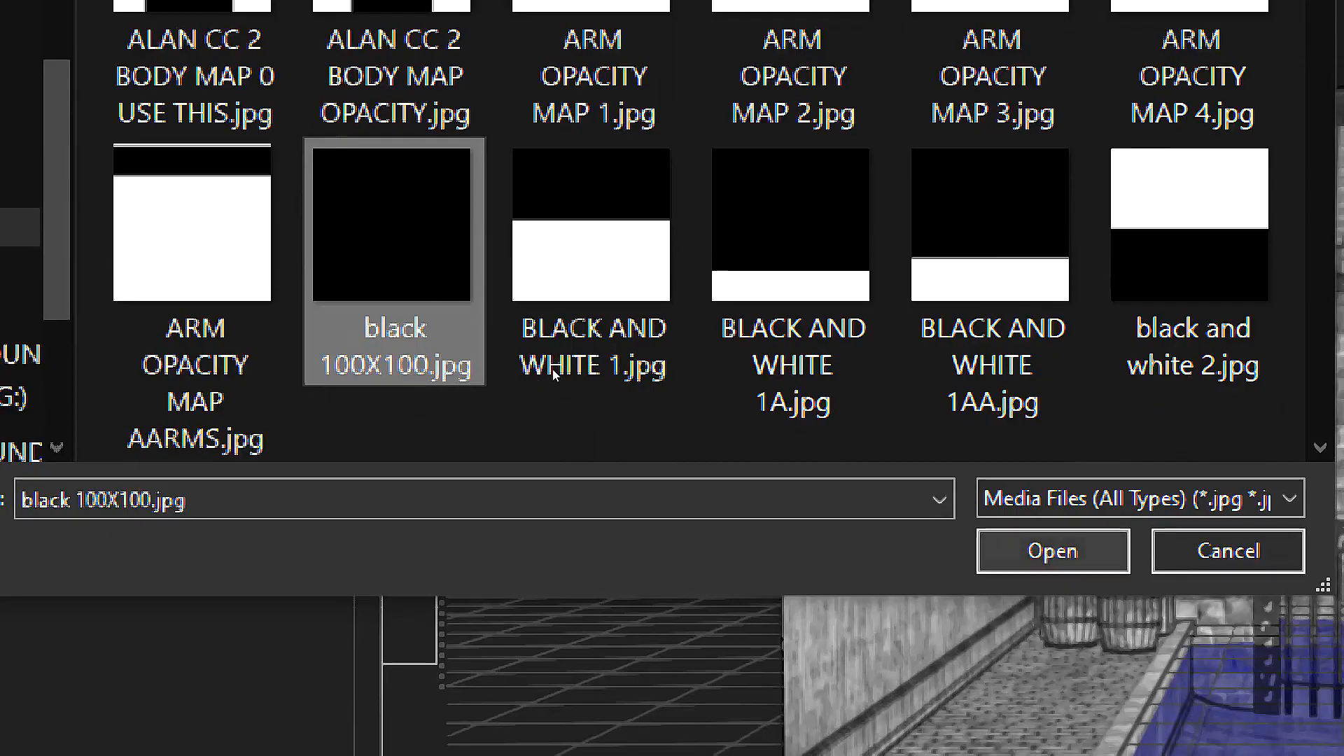
left_click(1052, 549)
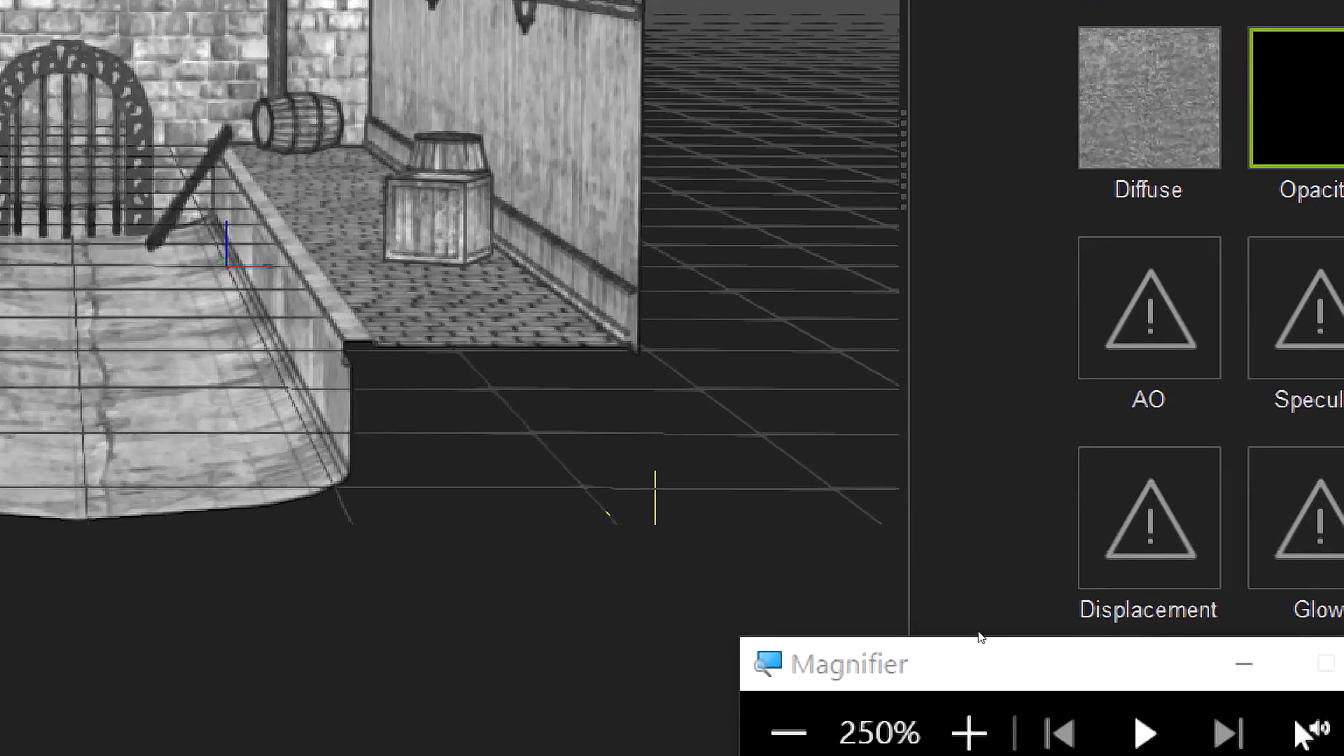
- Open the Render settings and start exporting the current frame as a PNG image
left_click(788, 727)
left_click(965, 636)
left_click(965, 636)
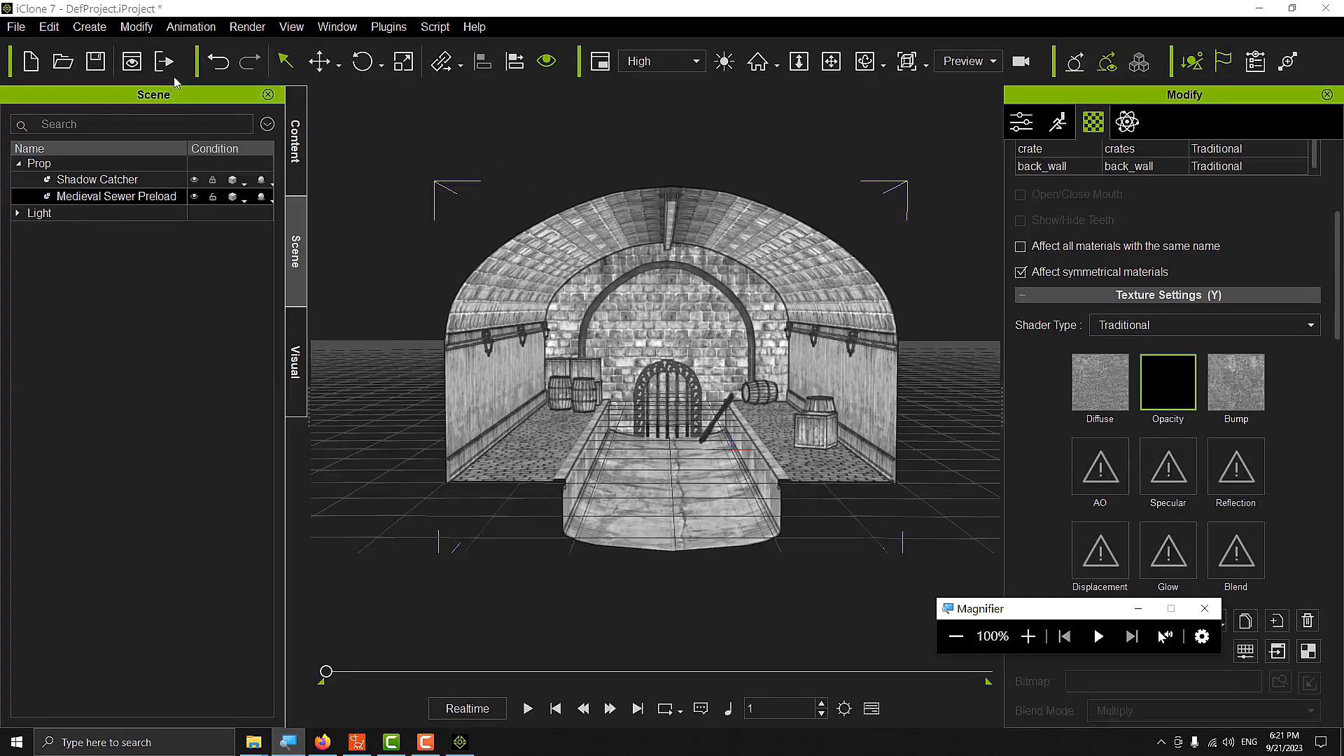
left_click(165, 61)
left_click(872, 614)
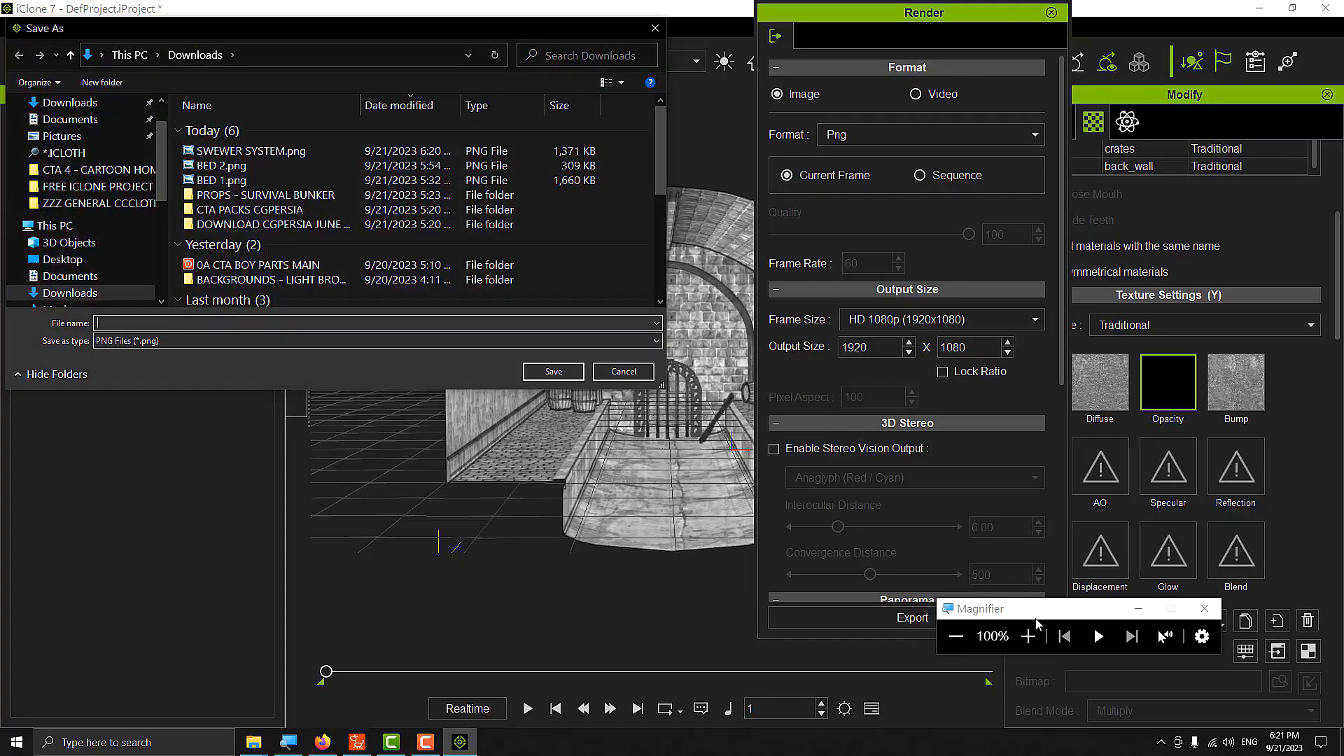
- Rename the existing SWEWER SYSTEM.png in the Downloads folder to SWEWER SYSTEM 1 WATER.png
left_click(1033, 636)
left_click(1033, 636)
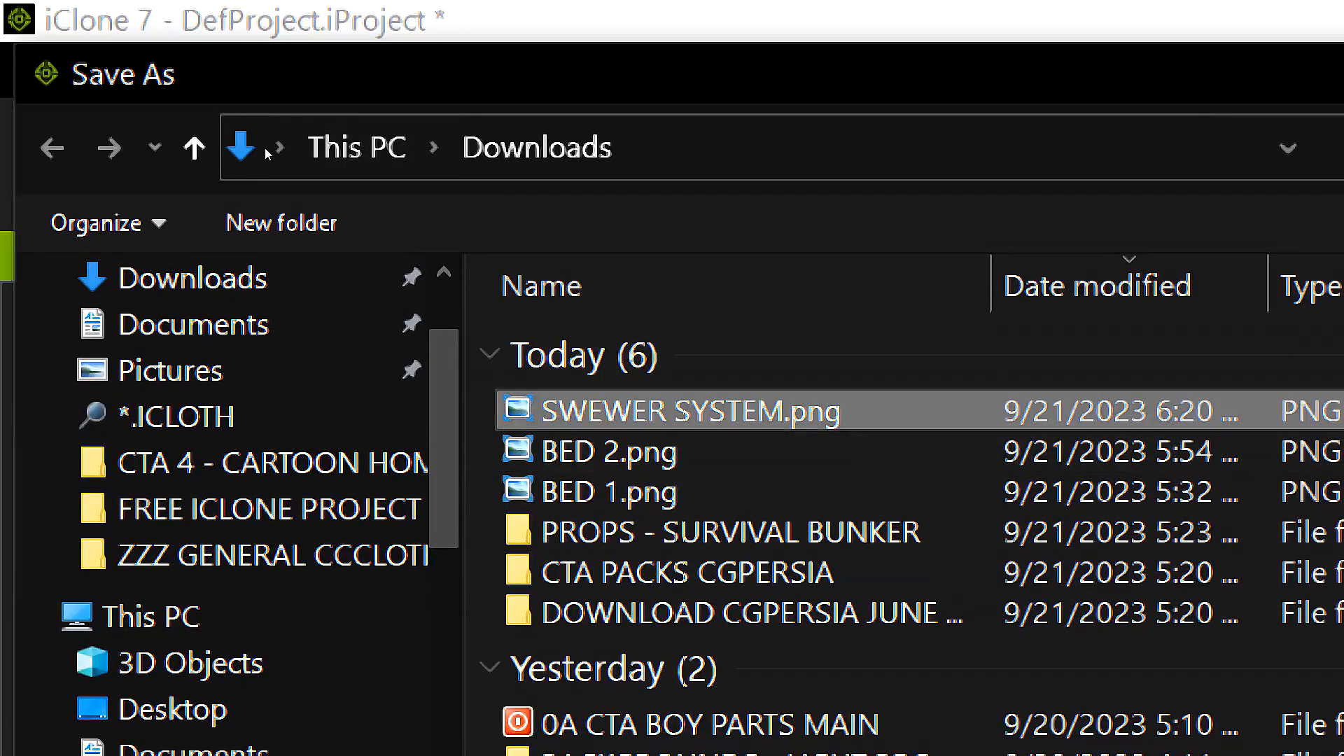
key("F2")
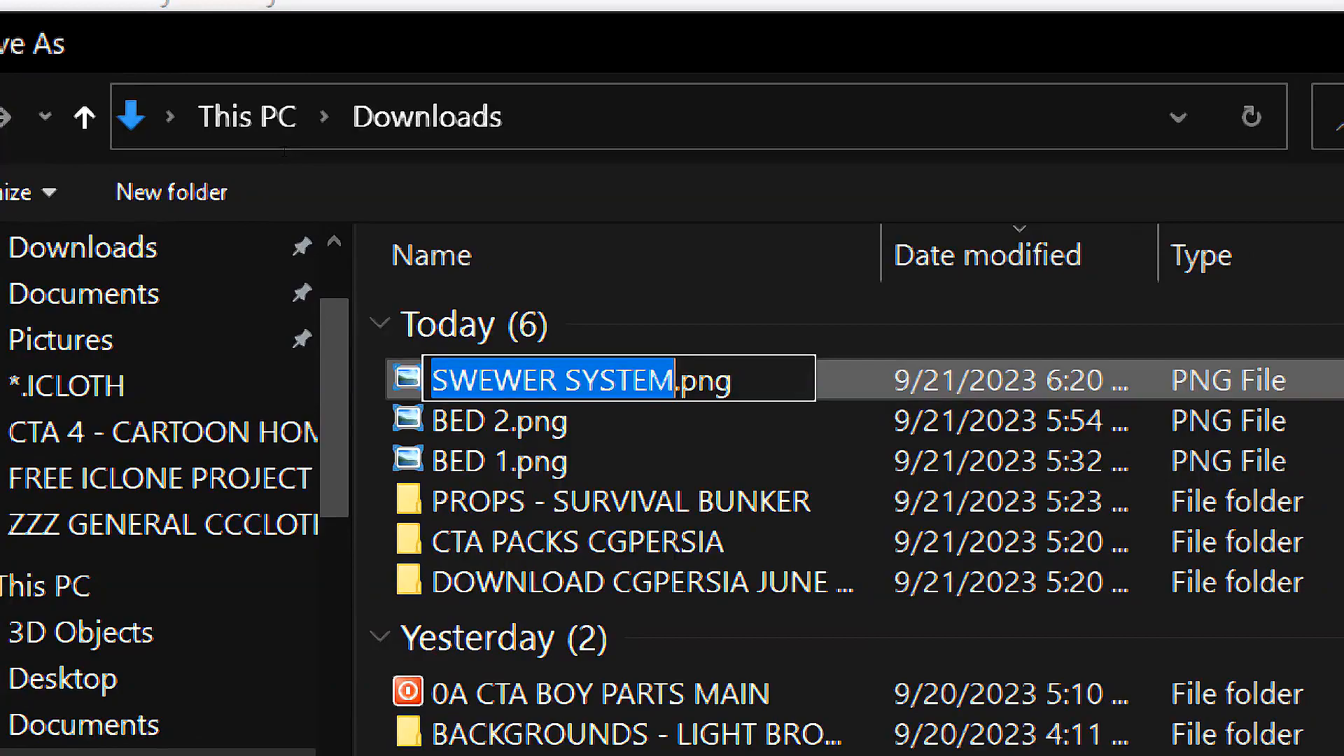
key("Right")
type("1 WATER")
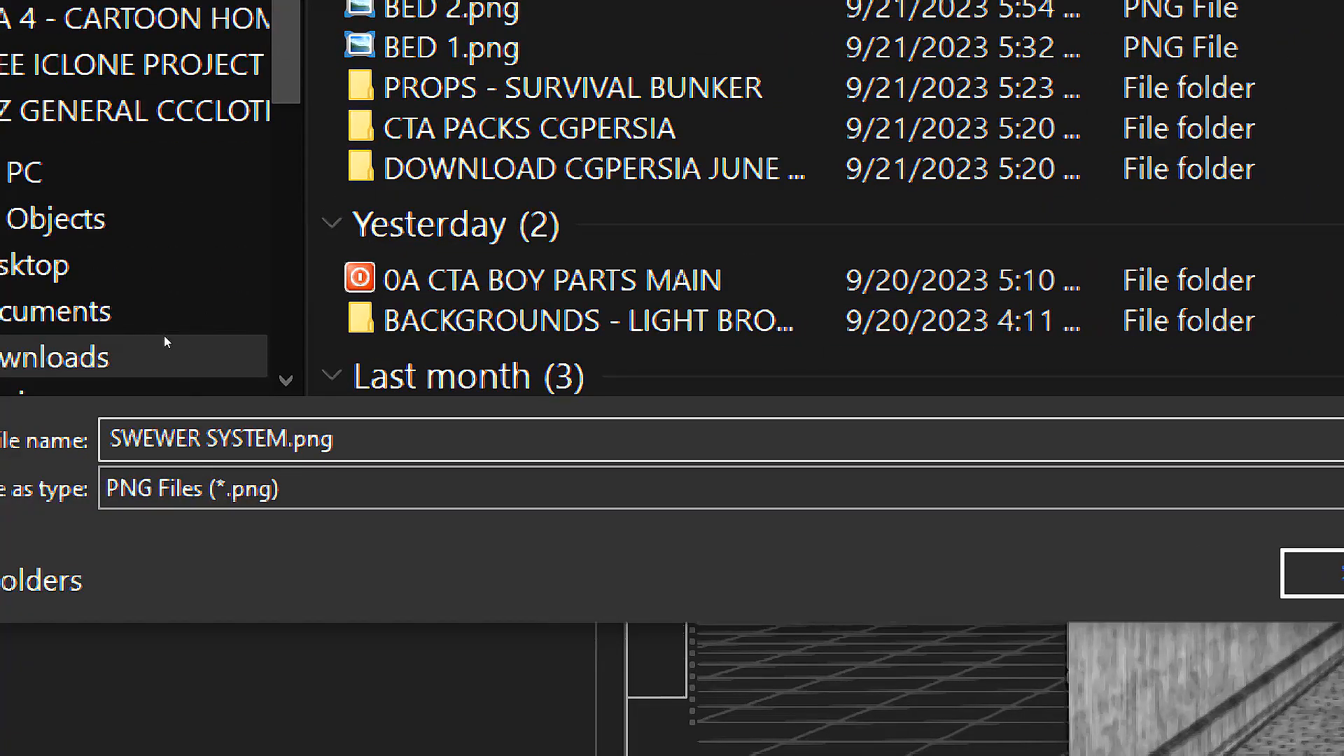
- Save the new render in the Downloads folder under the file name SWEWER SYSTEM 2 NO WATER
left_click(194, 316)
left_click(288, 439)
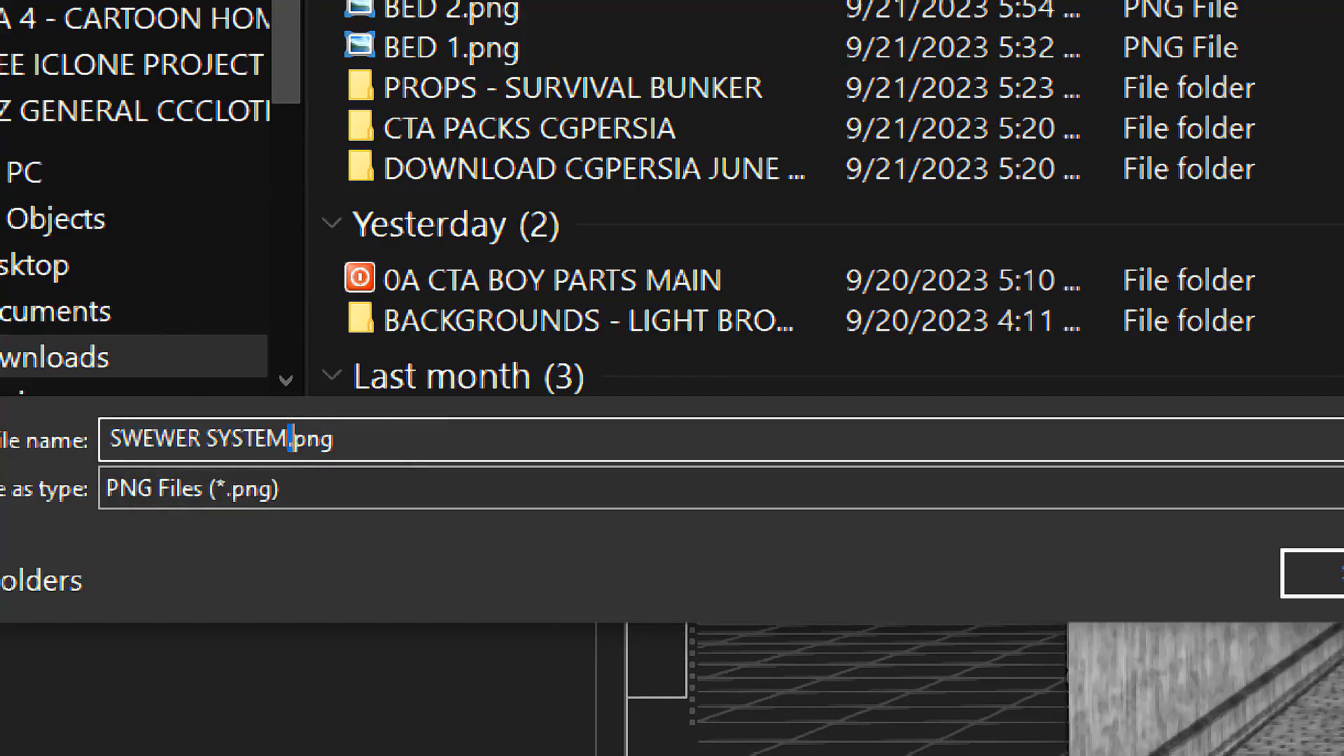
left_click_drag(289, 438, 336, 439)
type("2 NO ")
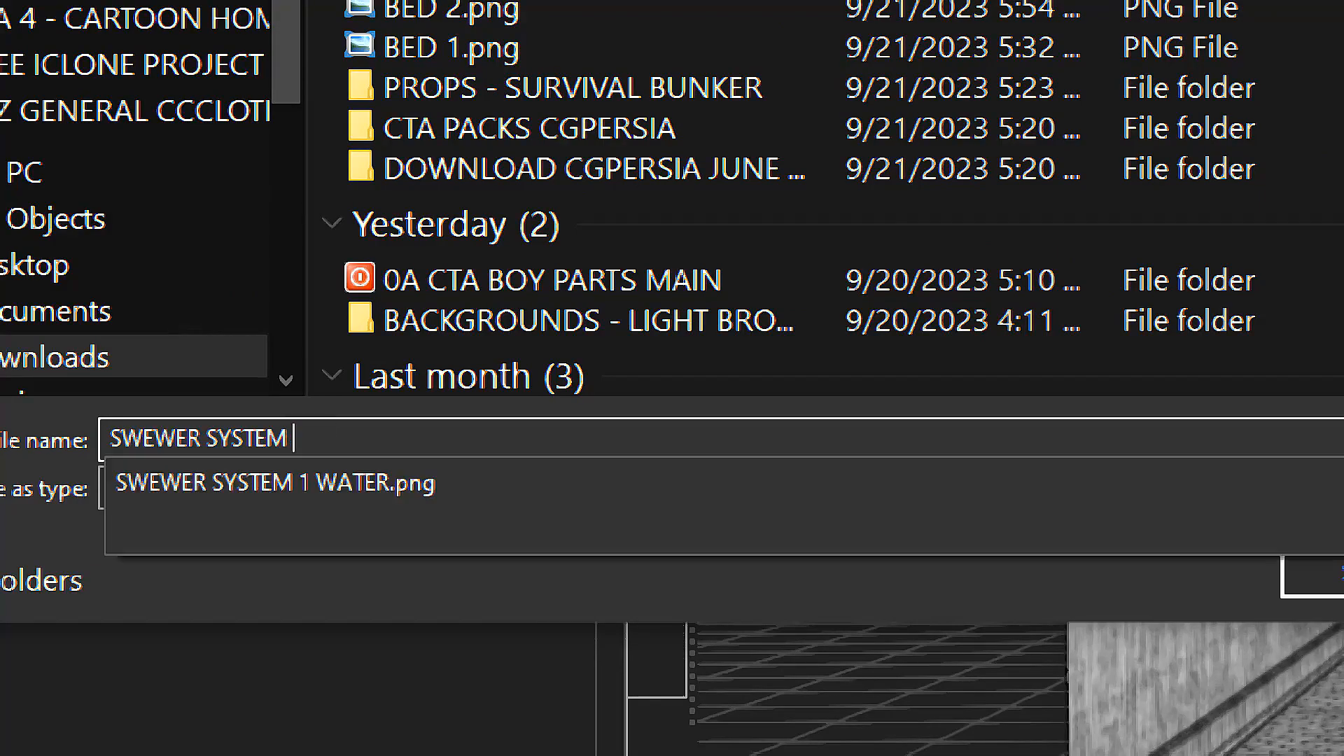
type("WATER")
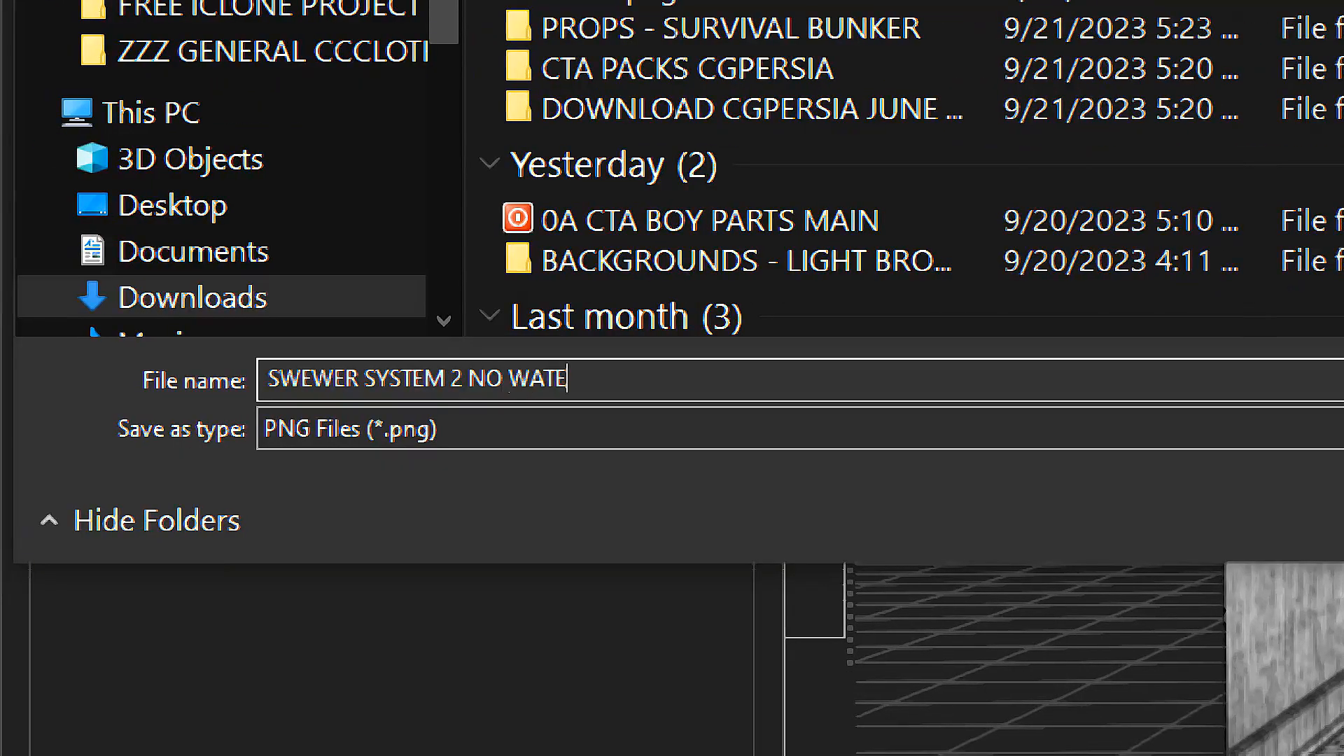
key("Return")
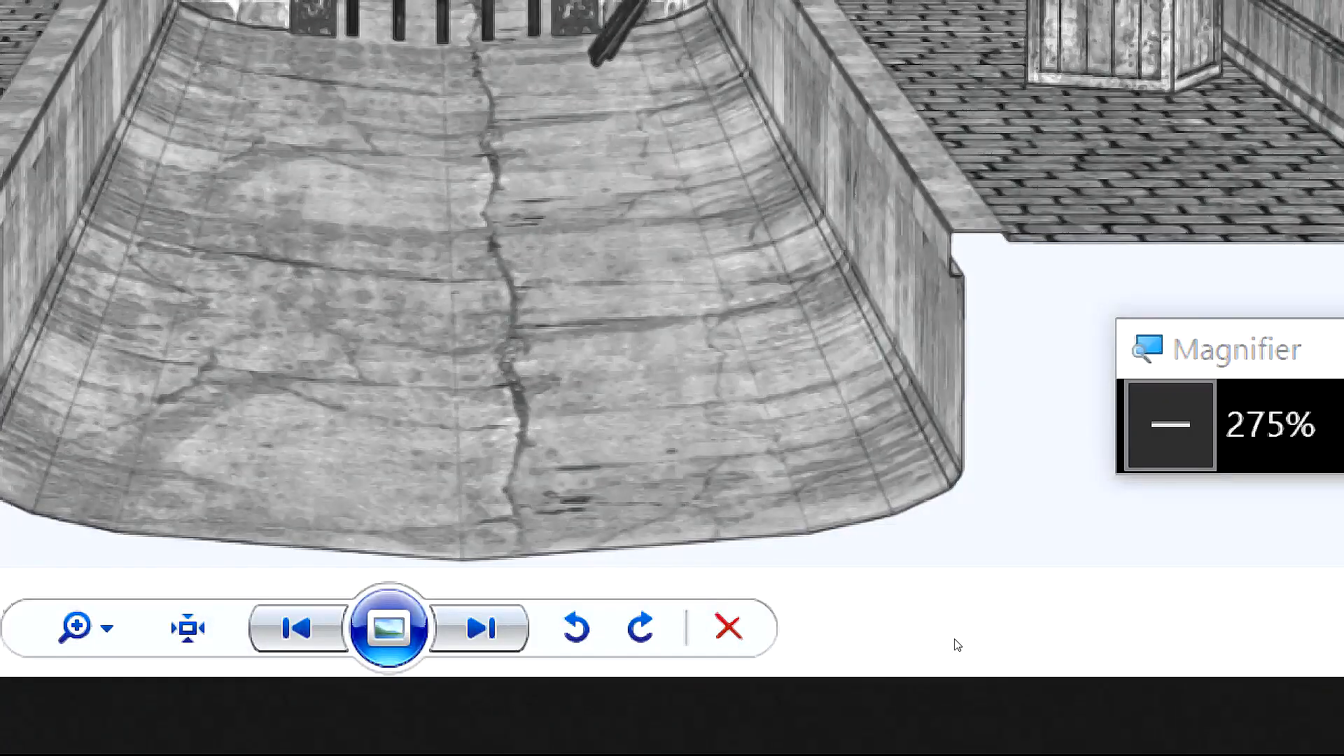
- Inspect the rendered sewer image without water, closing the photo viewer and the Render window when done
left_click(956, 642)
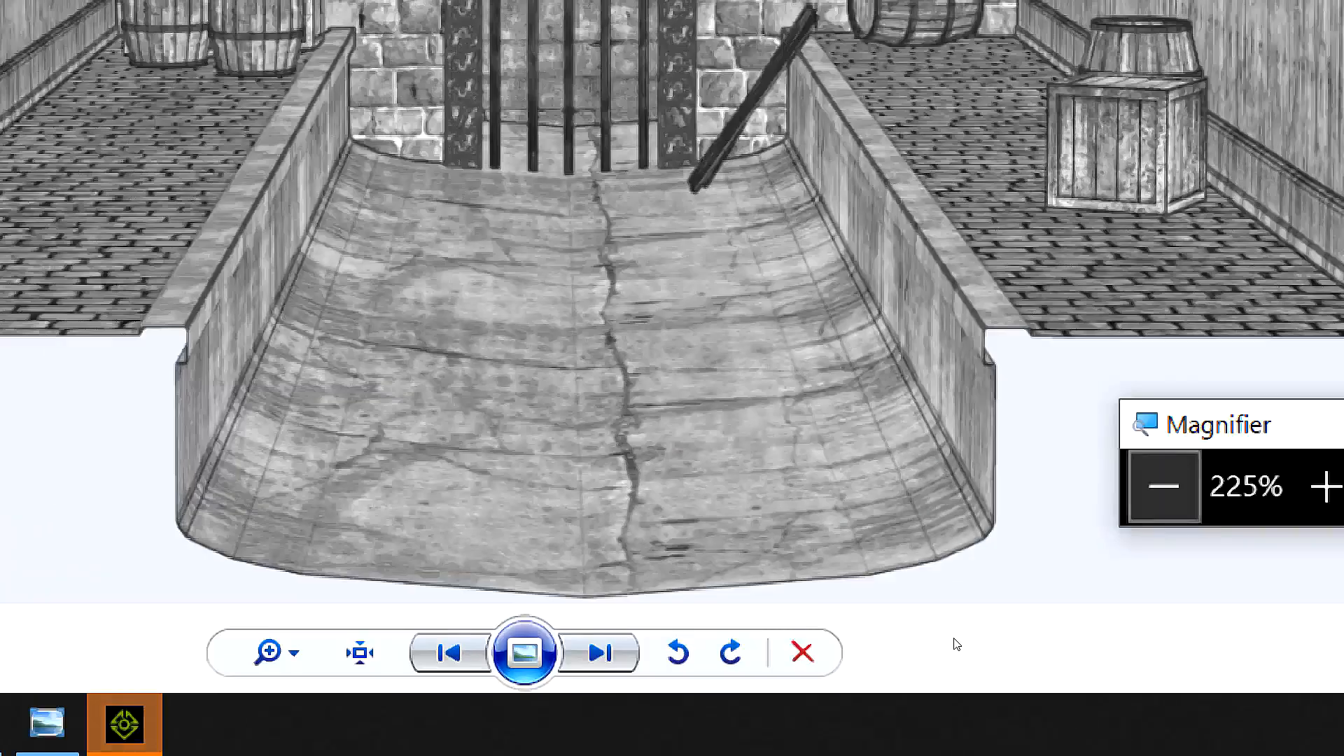
left_click(956, 642)
left_click(954, 642)
left_click(954, 643)
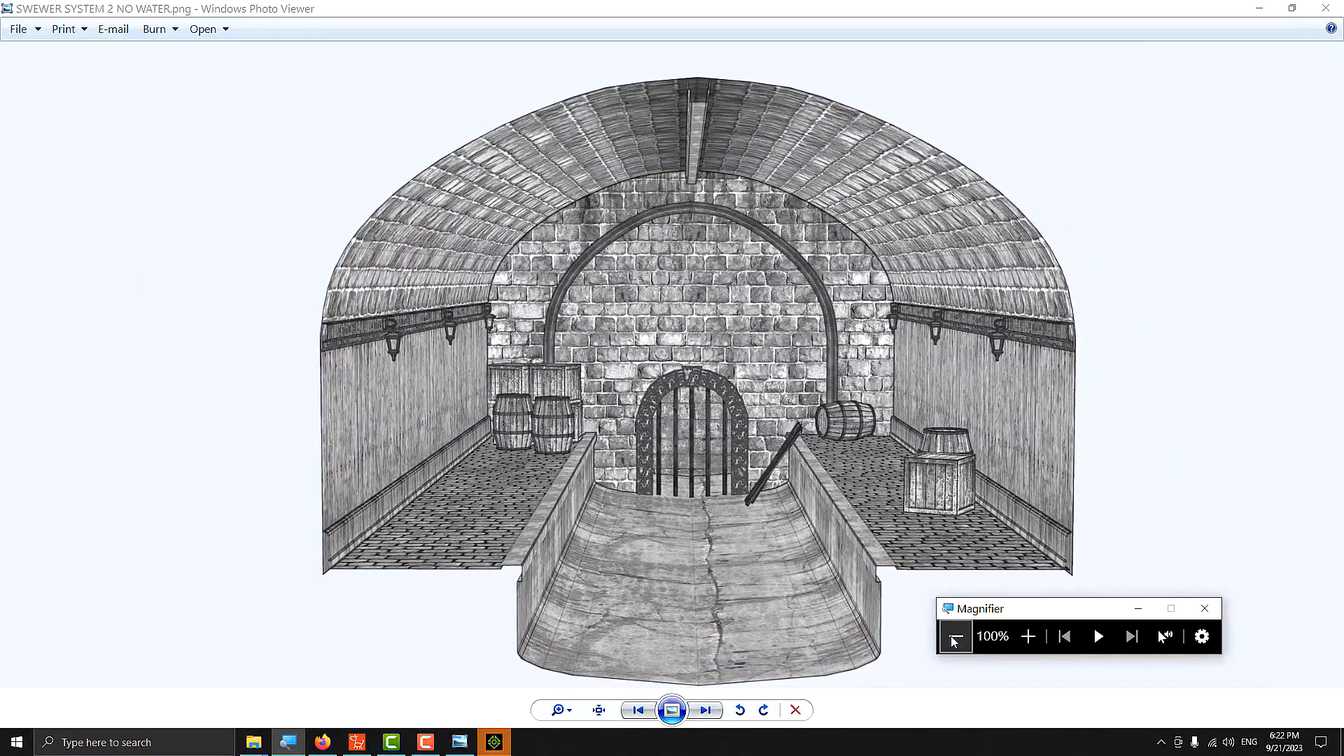
left_click(1326, 7)
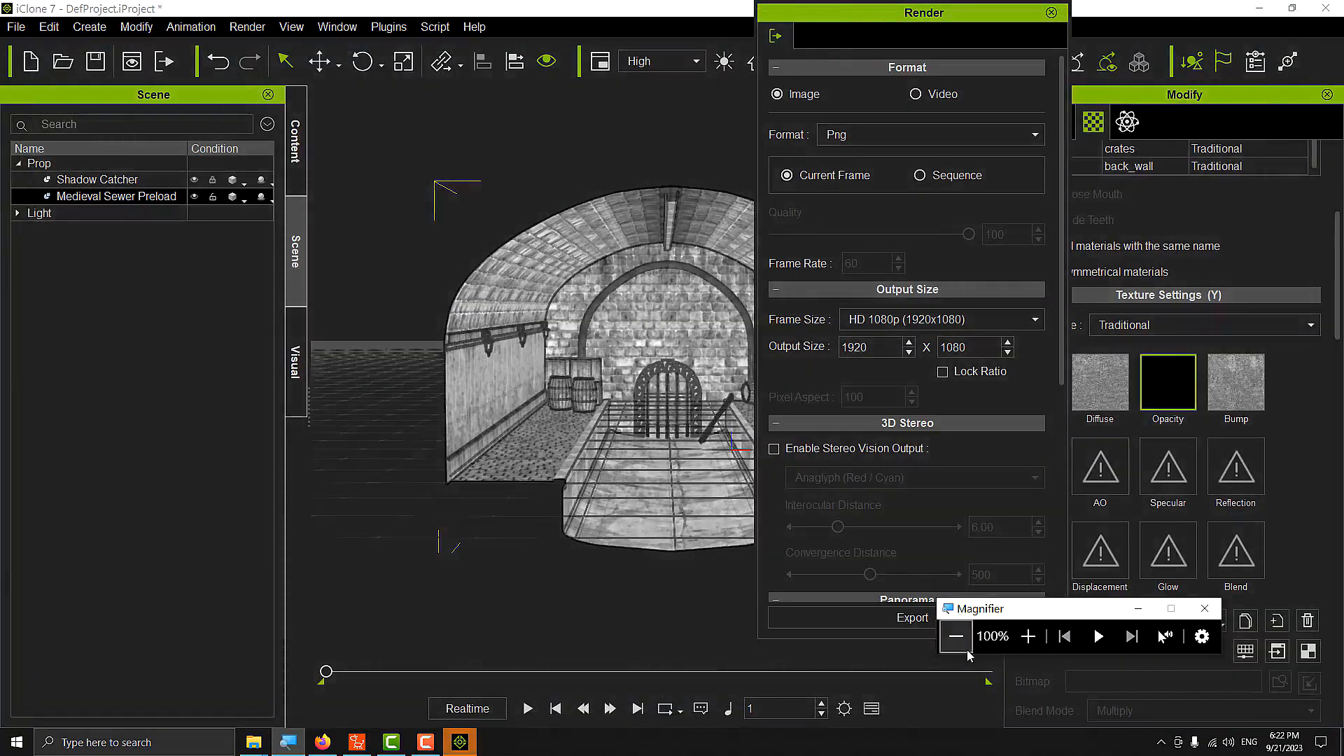
left_click(1048, 14)
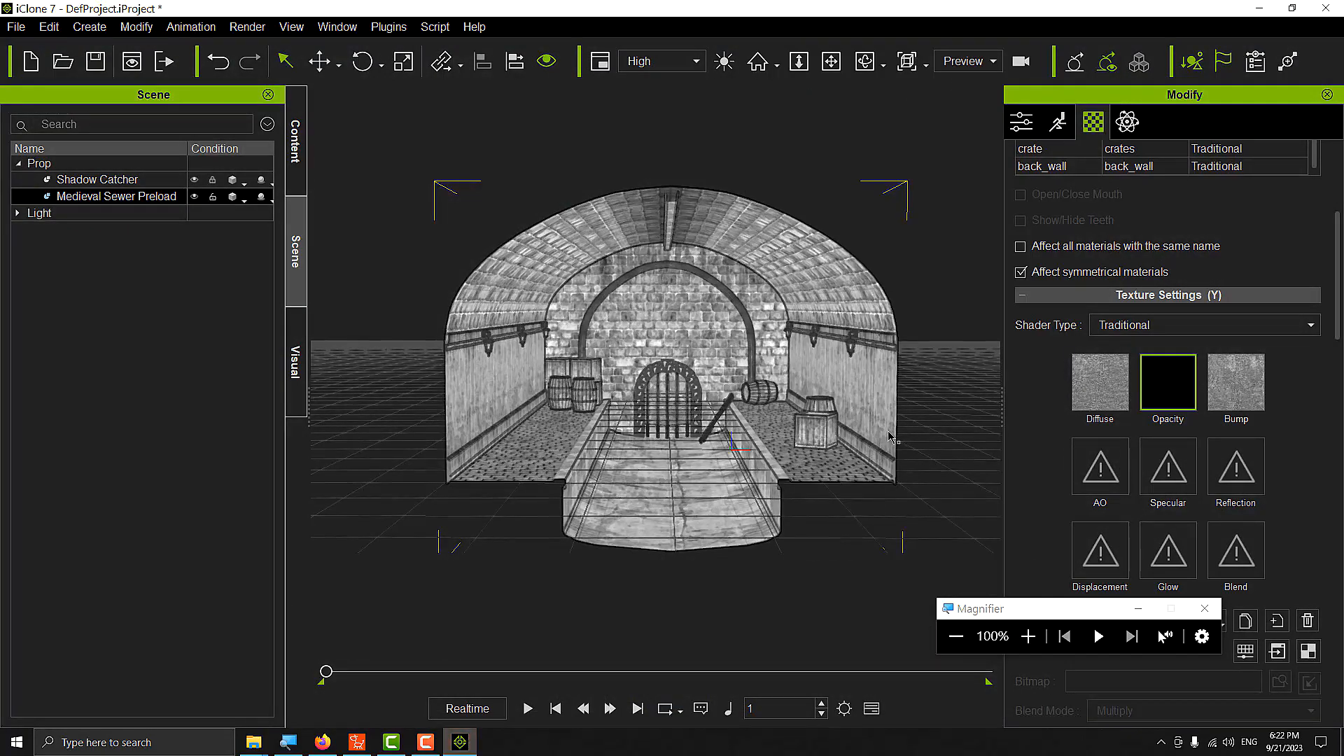
left_click(963, 638)
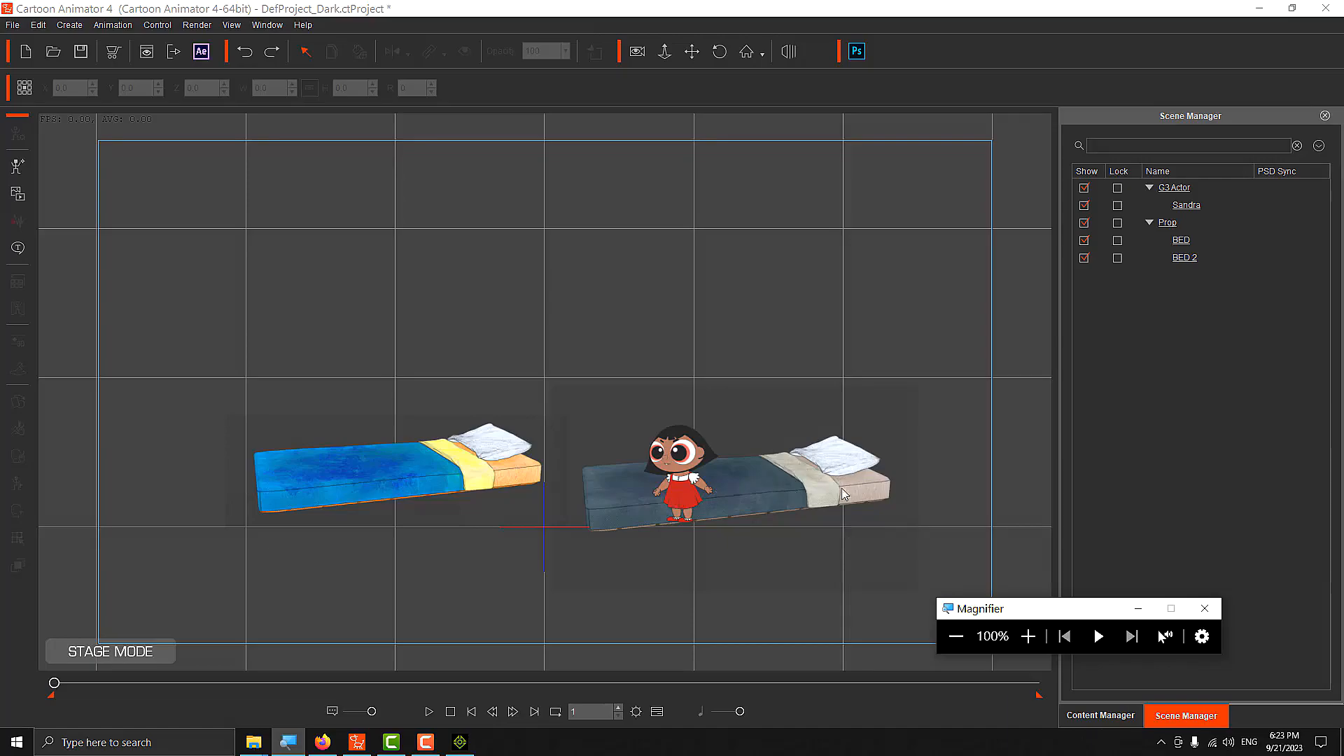
- In Cartoon Animator, move the dark grey bed to about X 112, Y 49 and the blue bed to about X -124, Y 45
left_click(801, 486)
left_click_drag(809, 462, 833, 450)
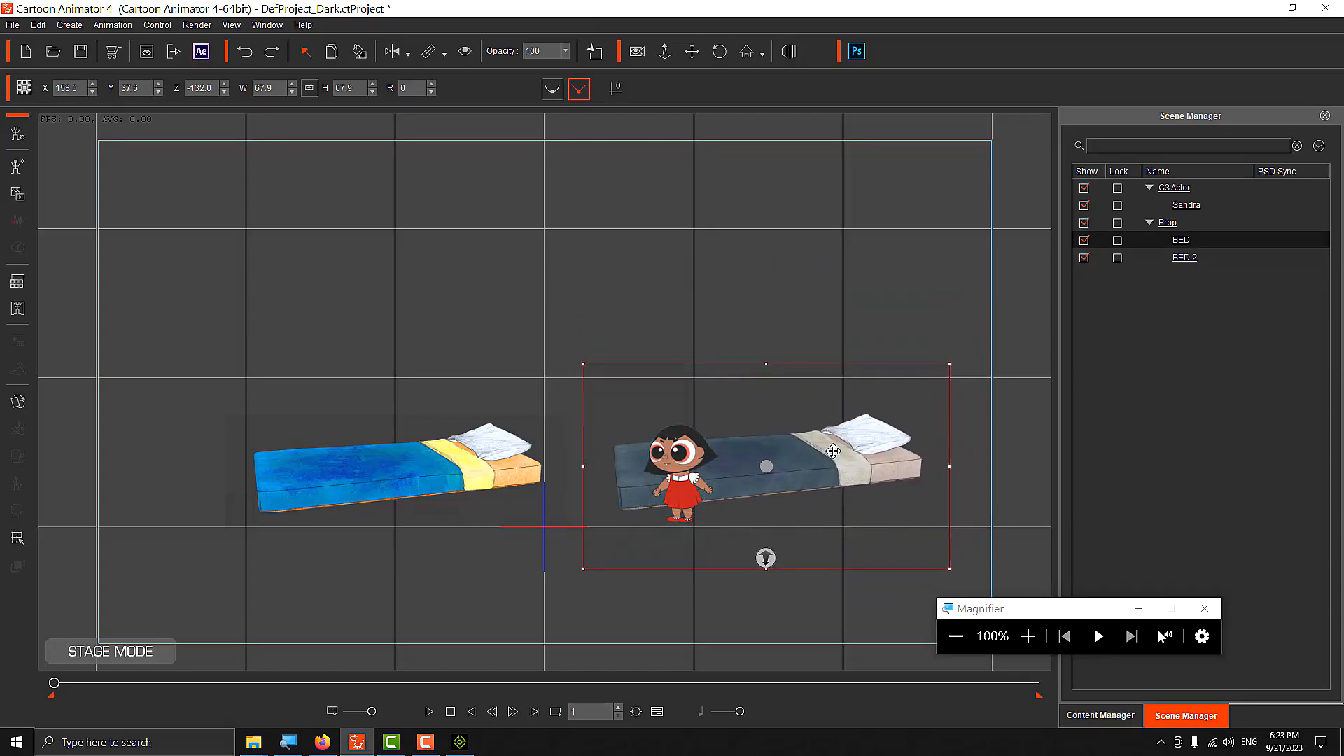
left_click(457, 463)
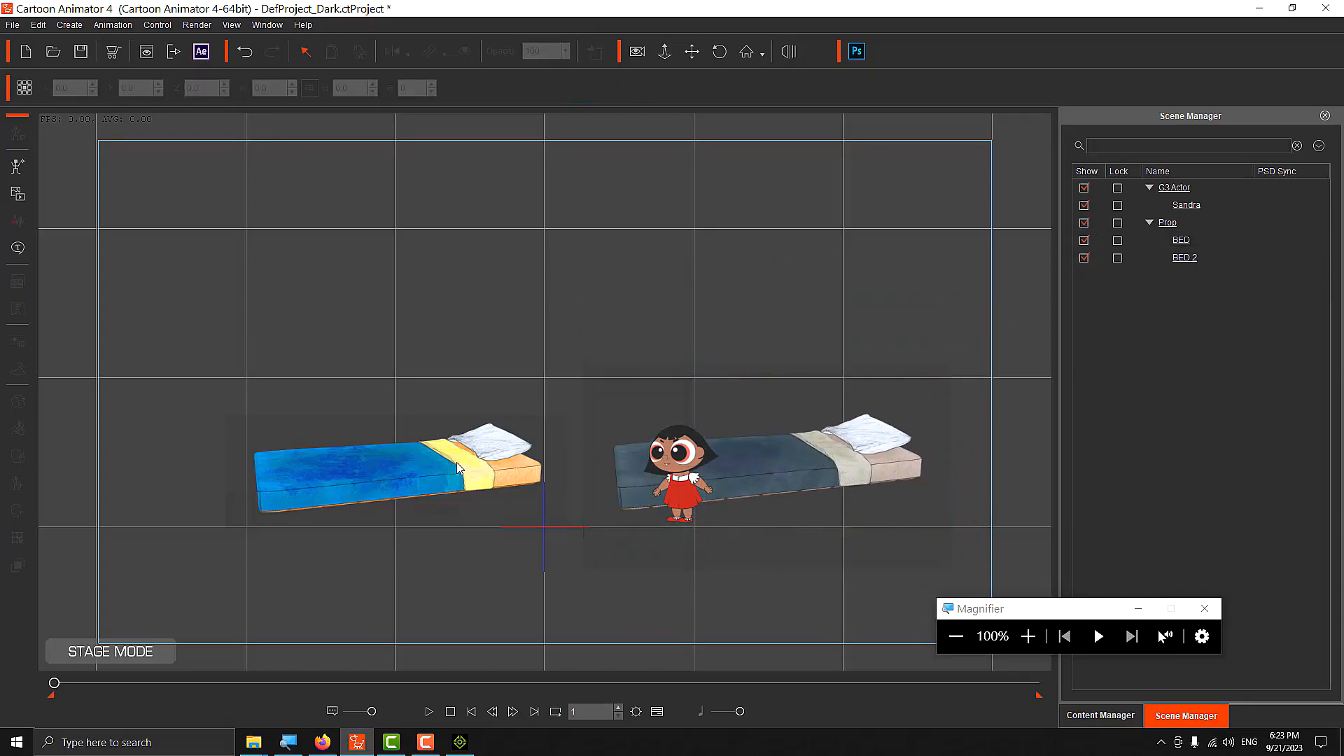
left_click(402, 482)
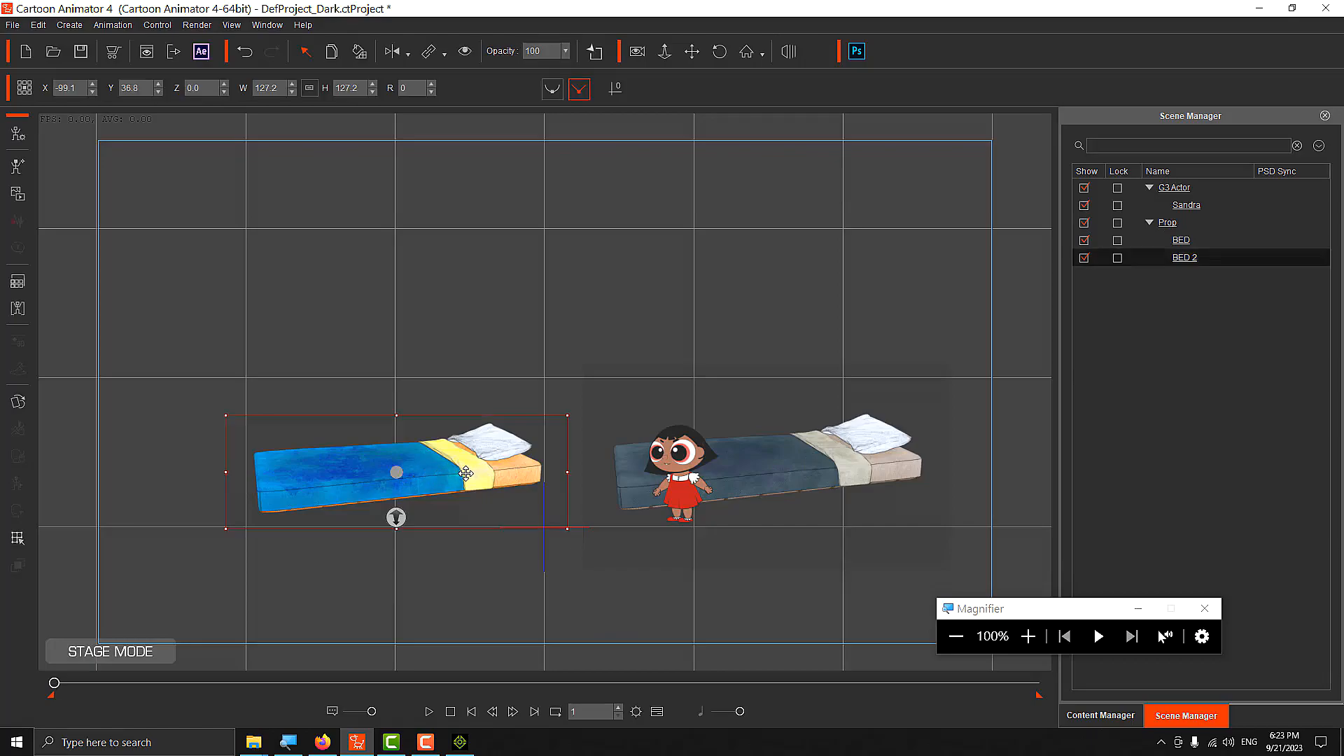
left_click_drag(456, 470, 409, 453)
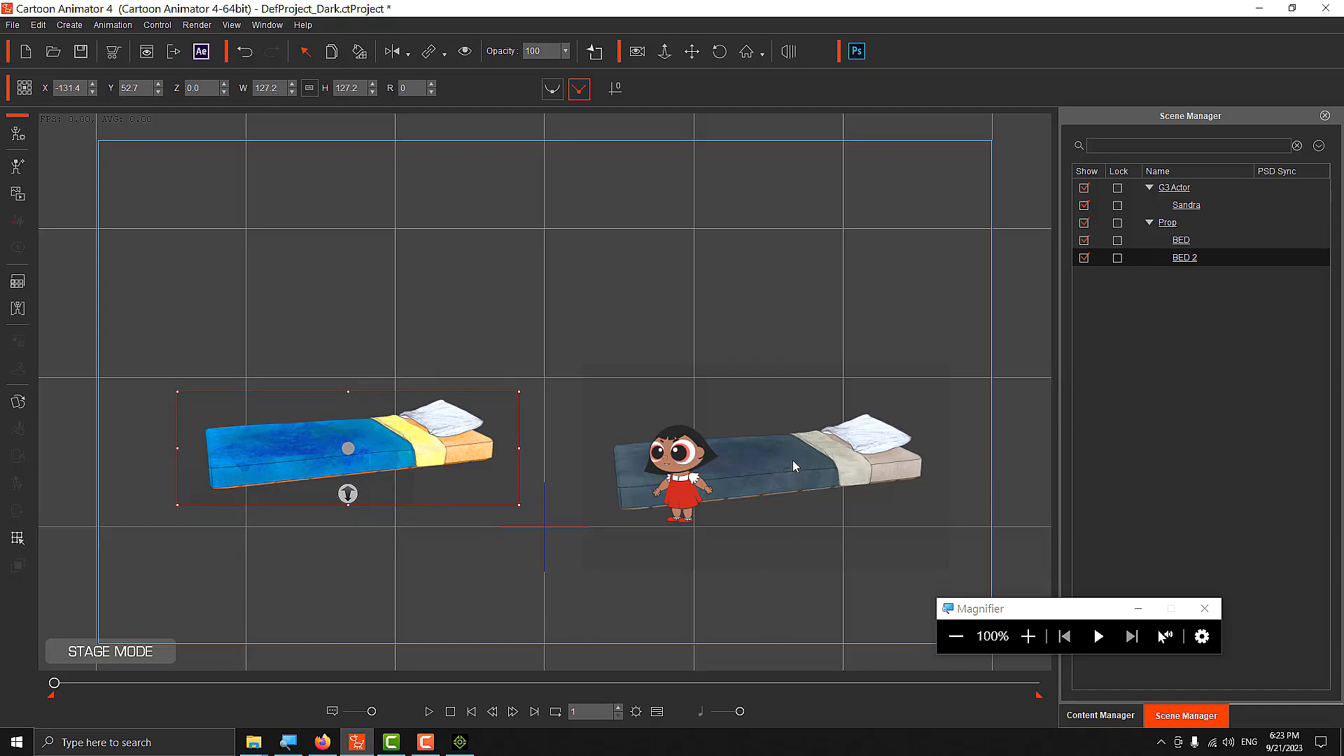
left_click_drag(809, 461, 749, 450)
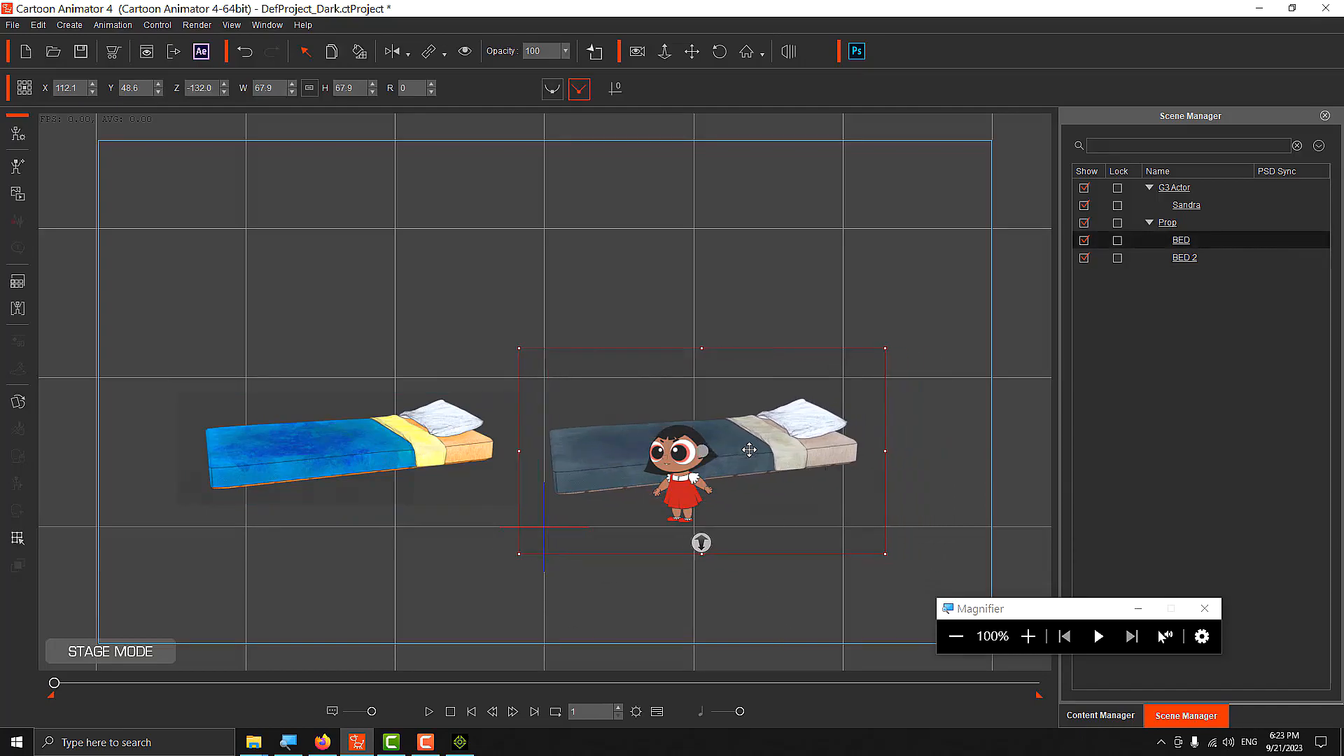
left_click(361, 443)
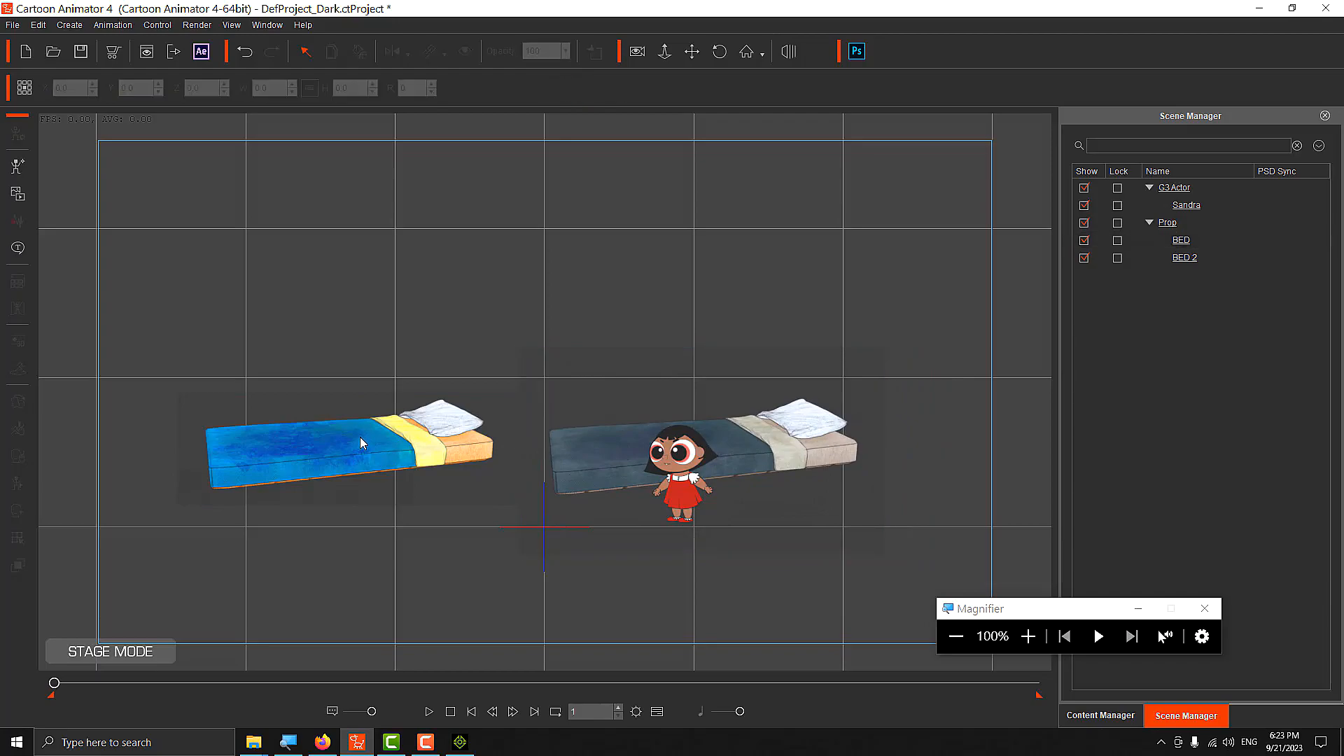
left_click(386, 457)
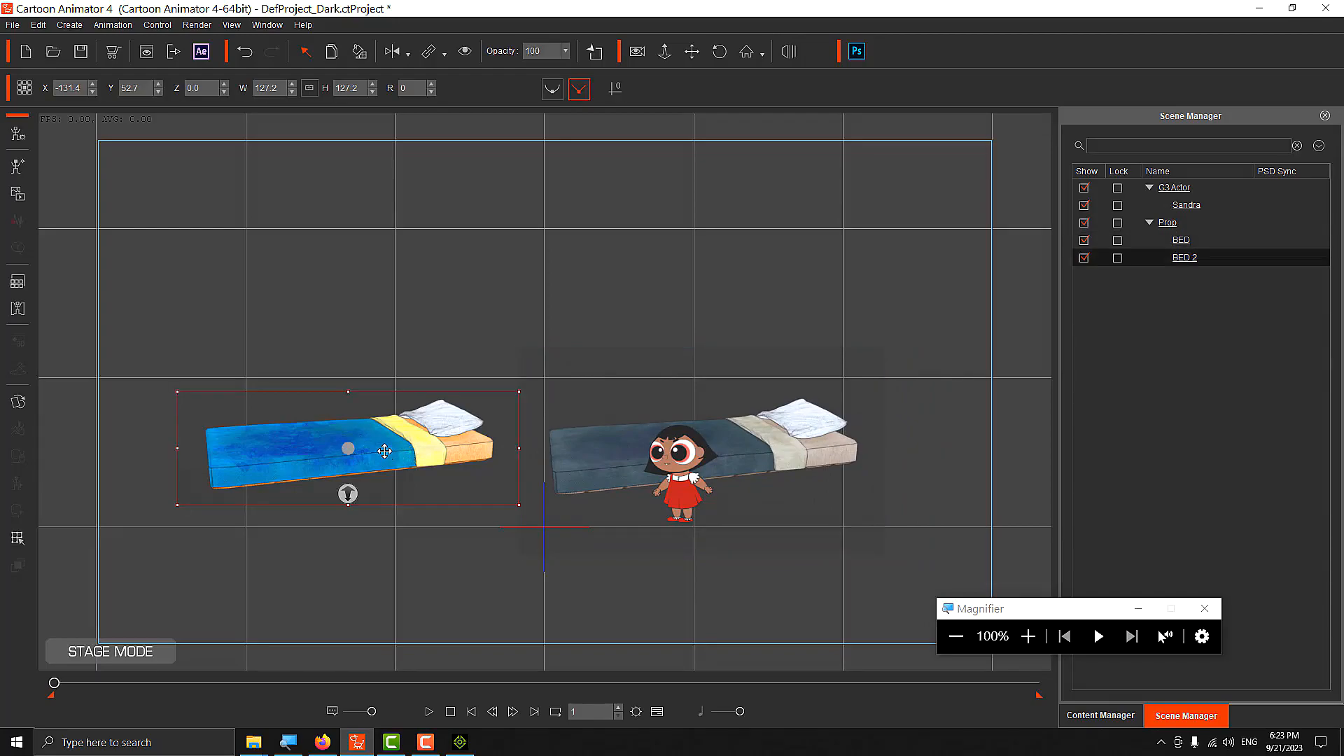
mouse_move(422, 446)
left_mouse_down()
mouse_move(444, 465)
mouse_move(435, 458)
left_mouse_up()
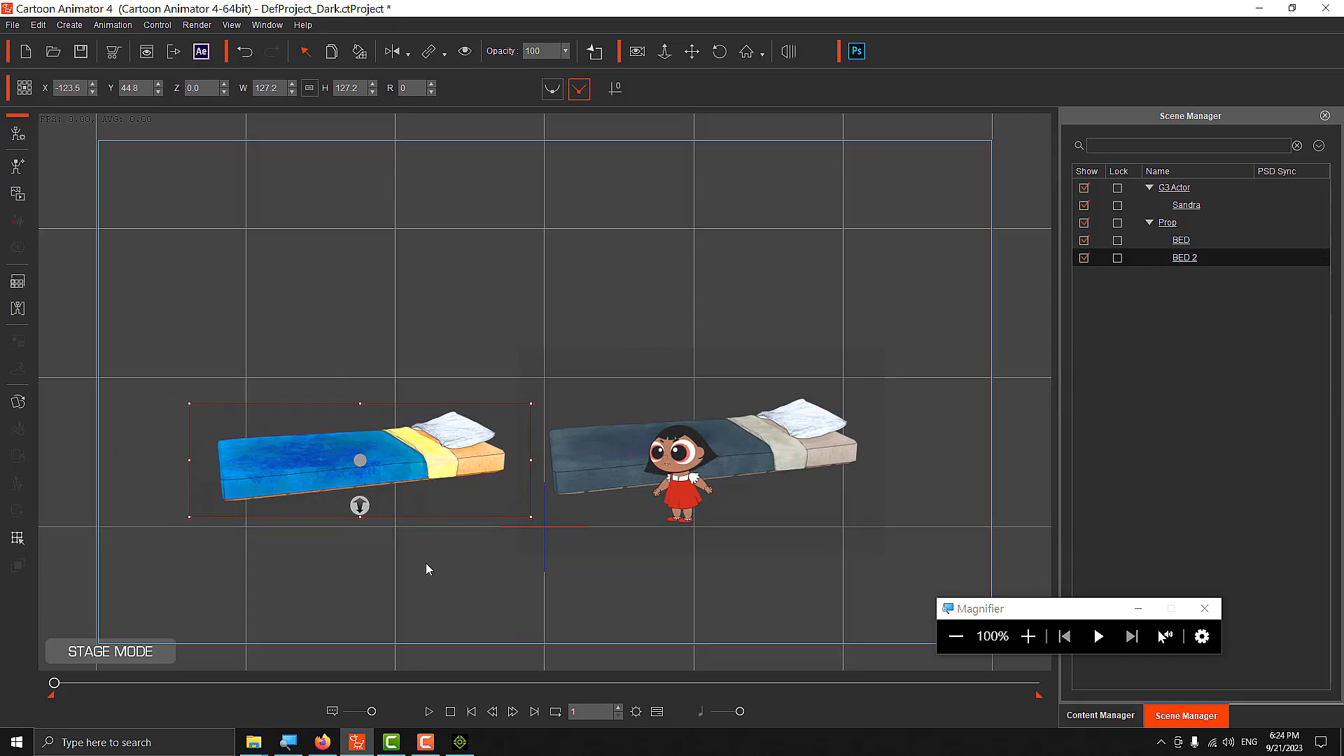
- Import SWEWER SYSTEM 2 NO WATER.png from the Downloads folder onto the stage as an image layer
mouse_move(266, 741)
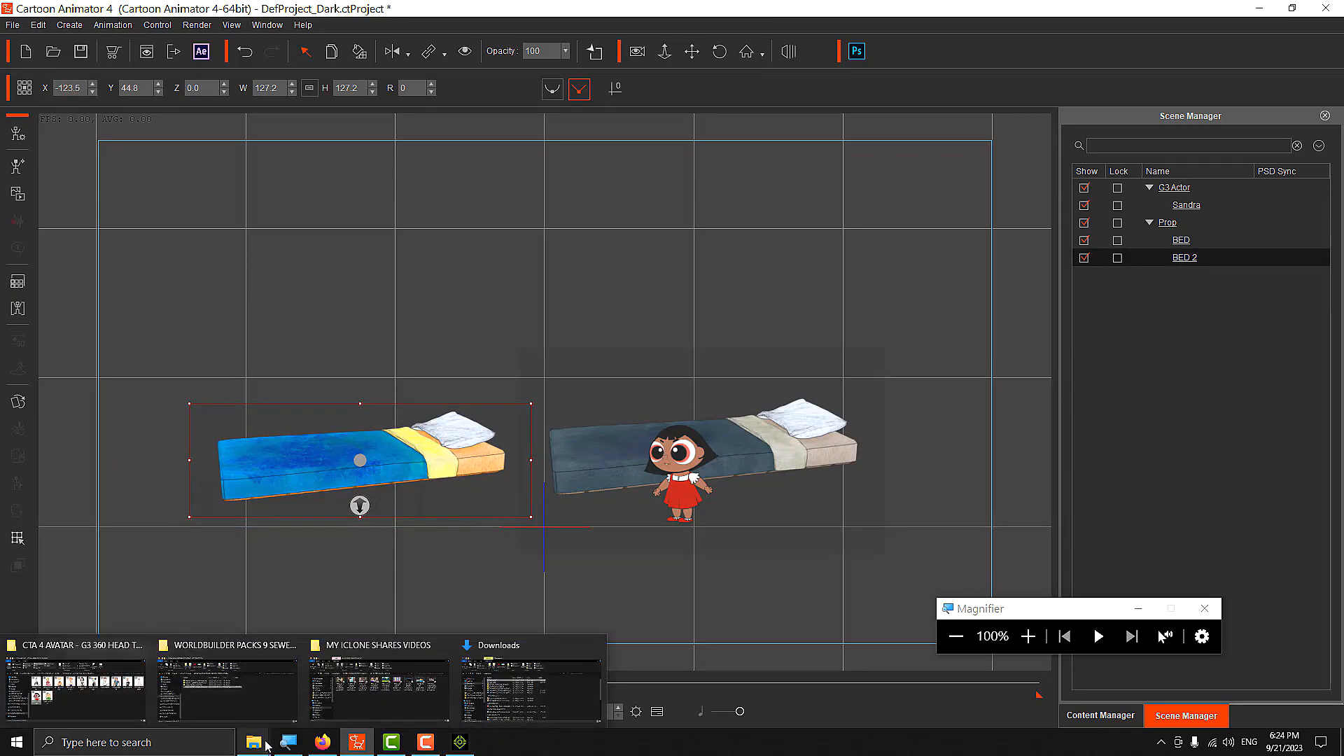
left_click(533, 670)
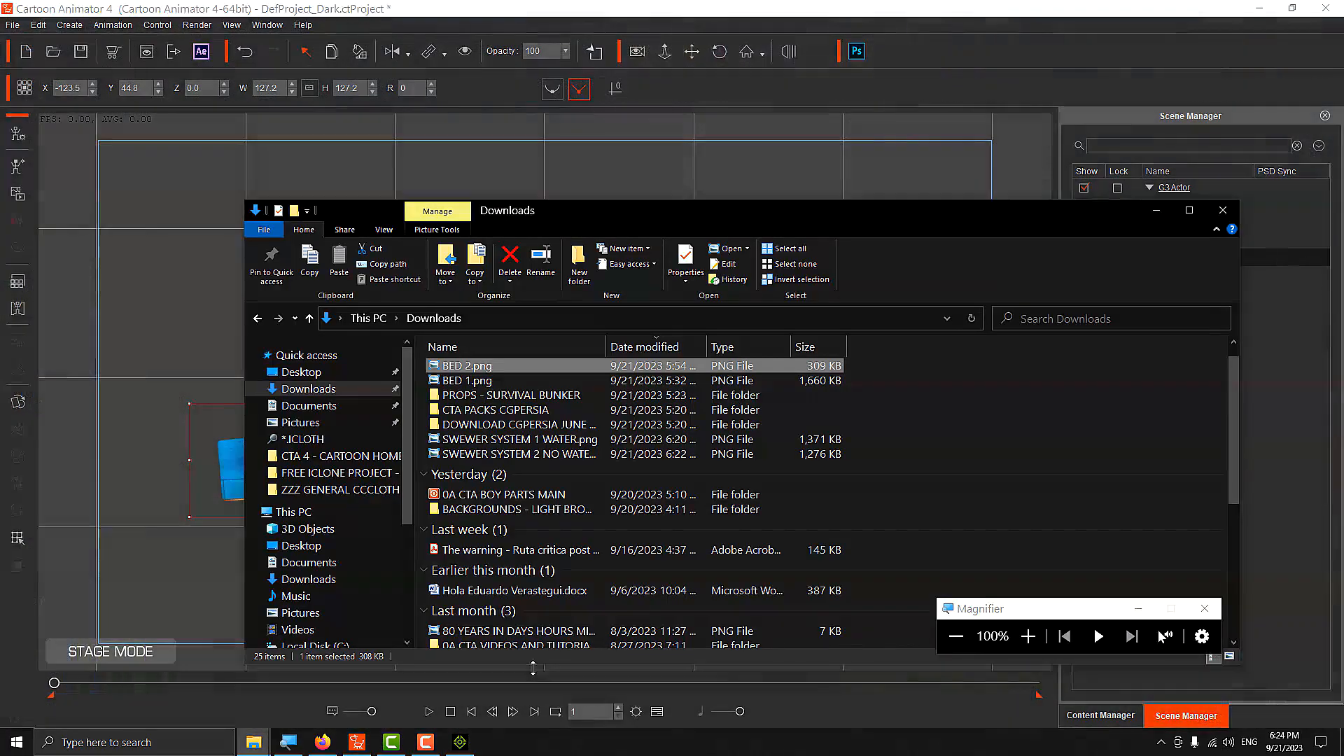
left_click(1028, 636)
left_click(1028, 634)
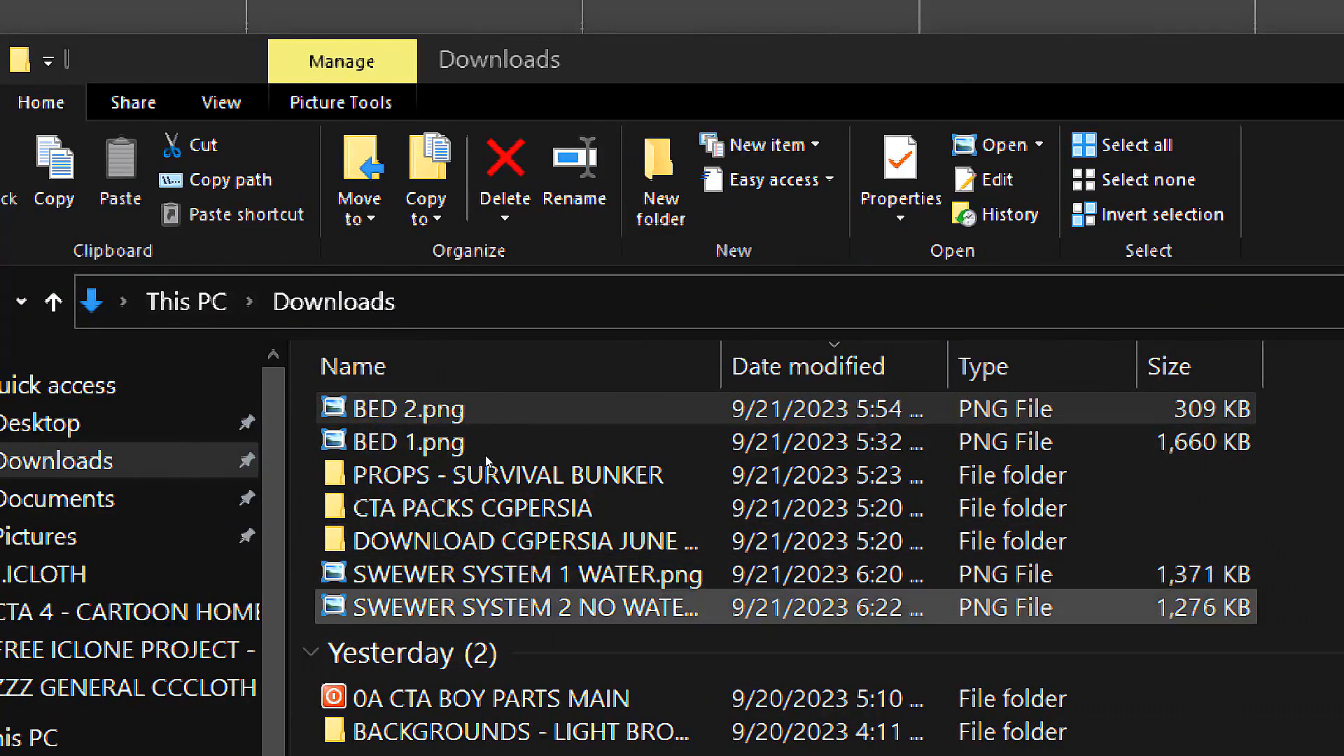
left_click(478, 574)
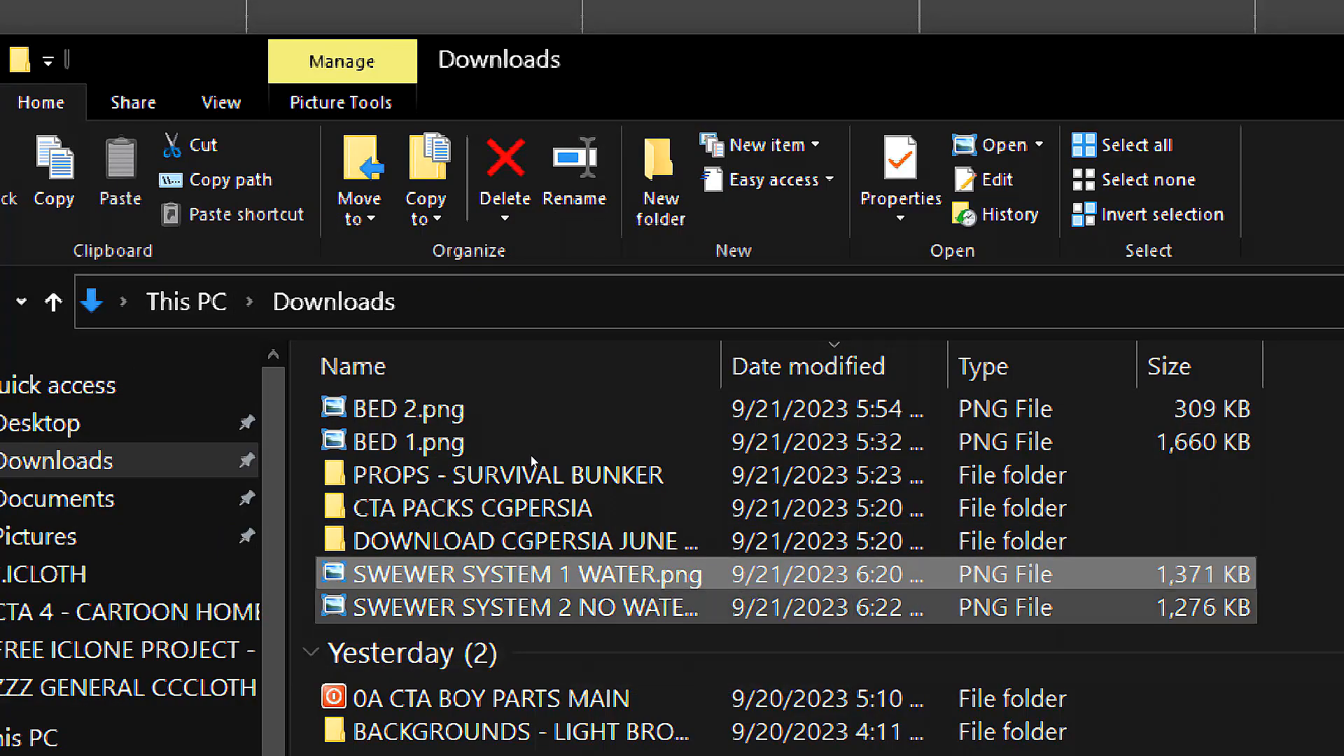
left_click(534, 608)
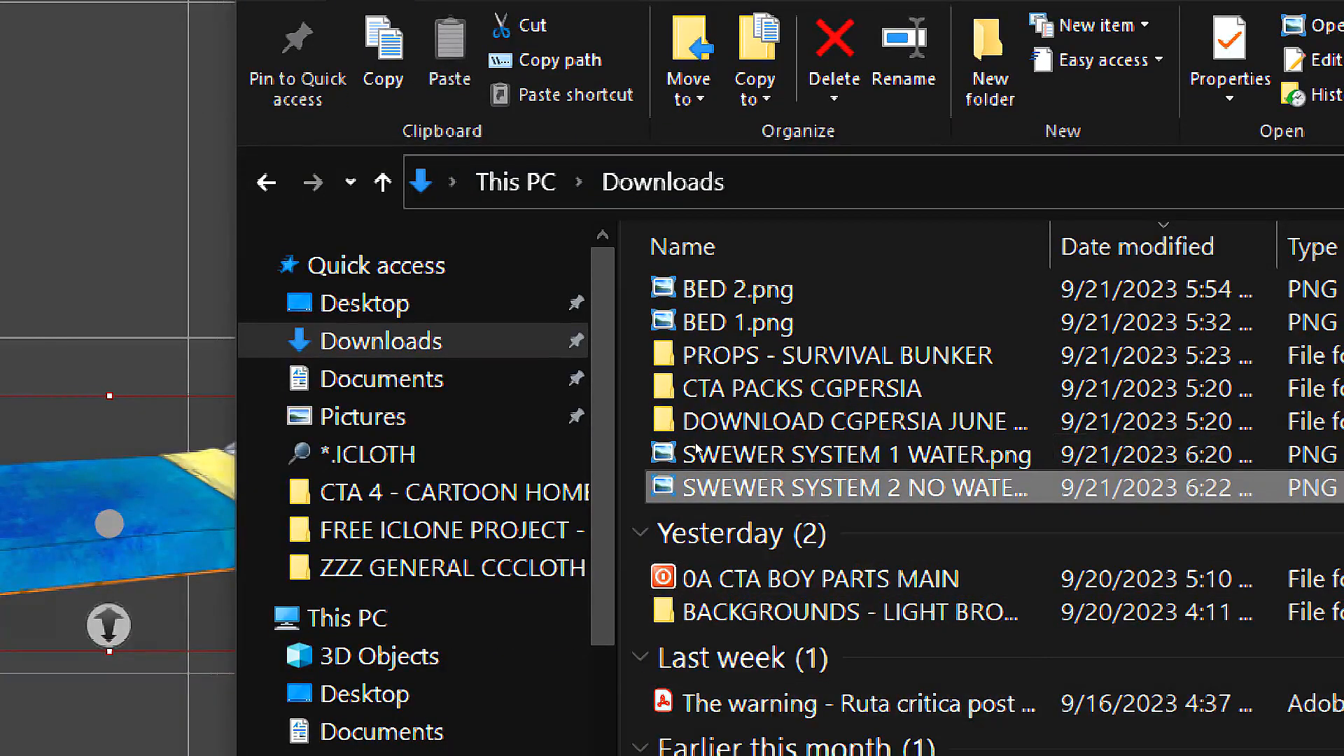
left_click_drag(696, 448, 750, 275)
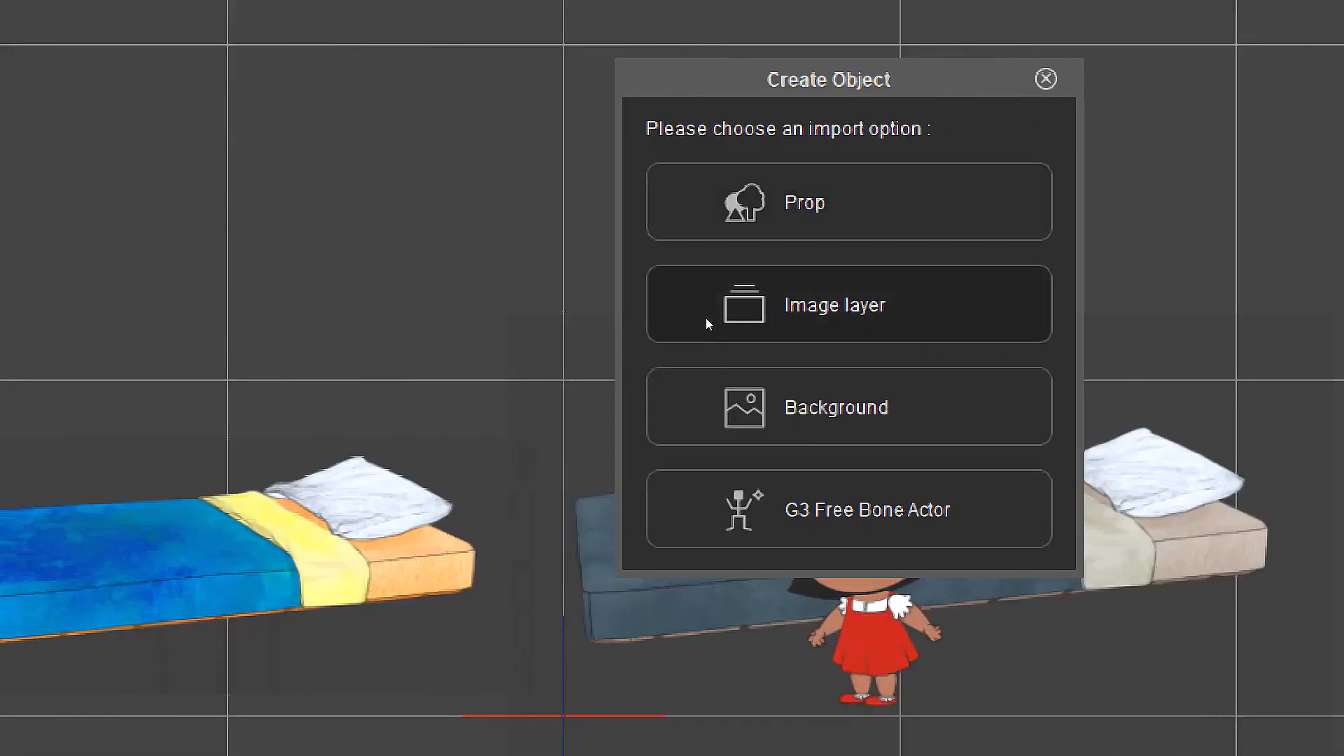
left_click(674, 299)
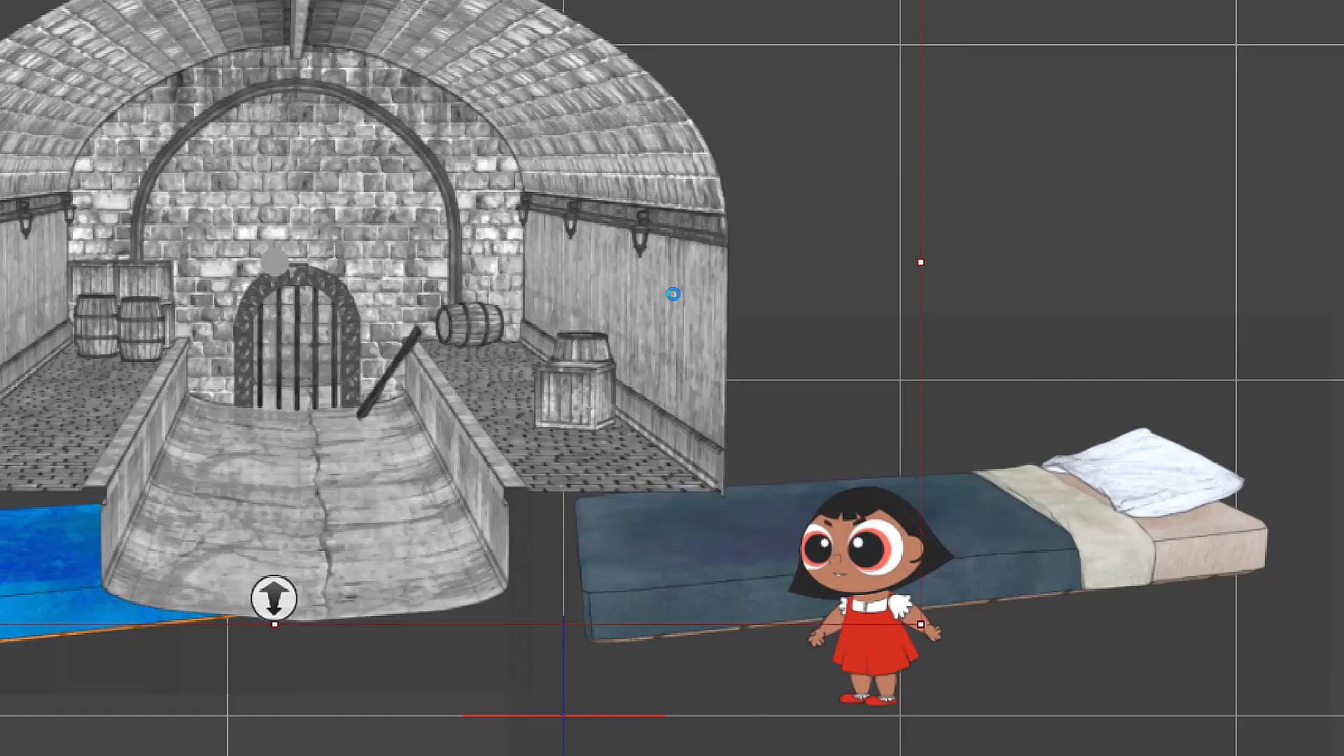
- Scale the front-view sewer prop uniformly to 216 and position it at about X -32.5, Y 110.9 behind the girl
key("super+minus")
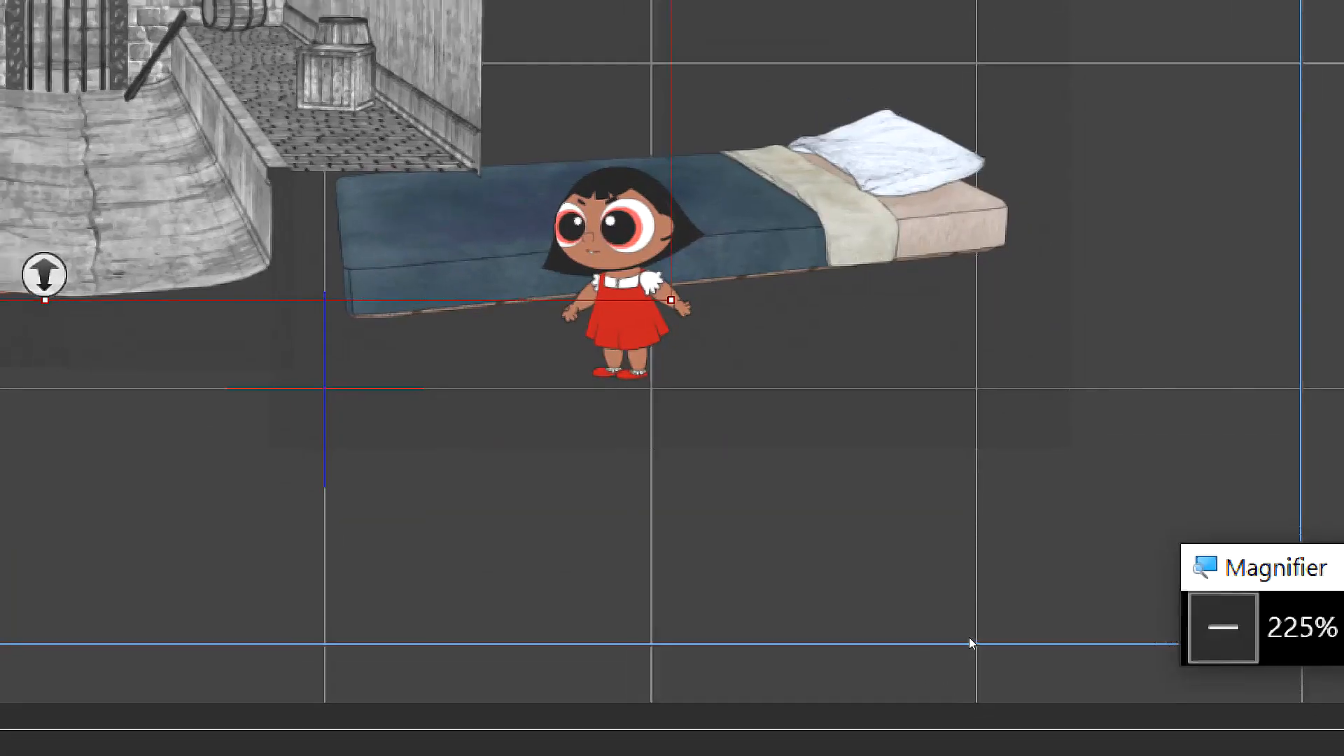
key("super+minus")
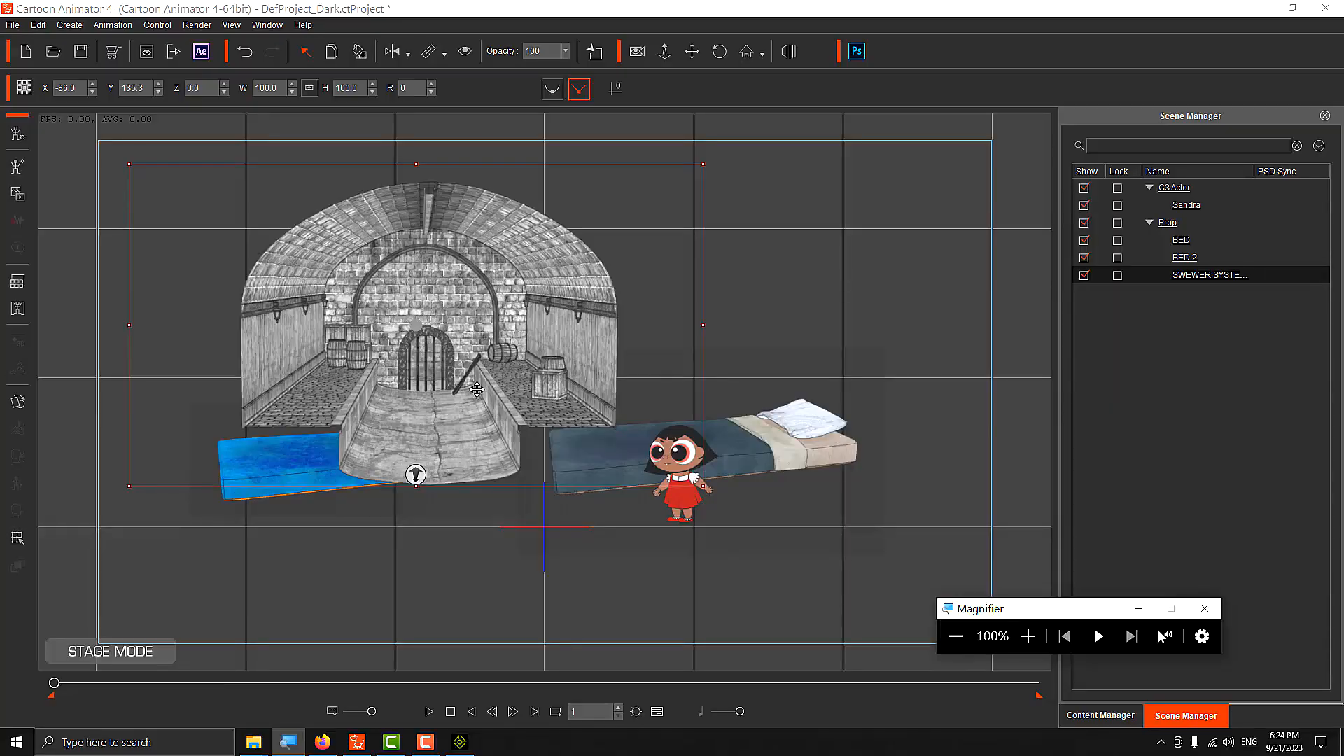
left_click_drag(432, 366, 563, 440)
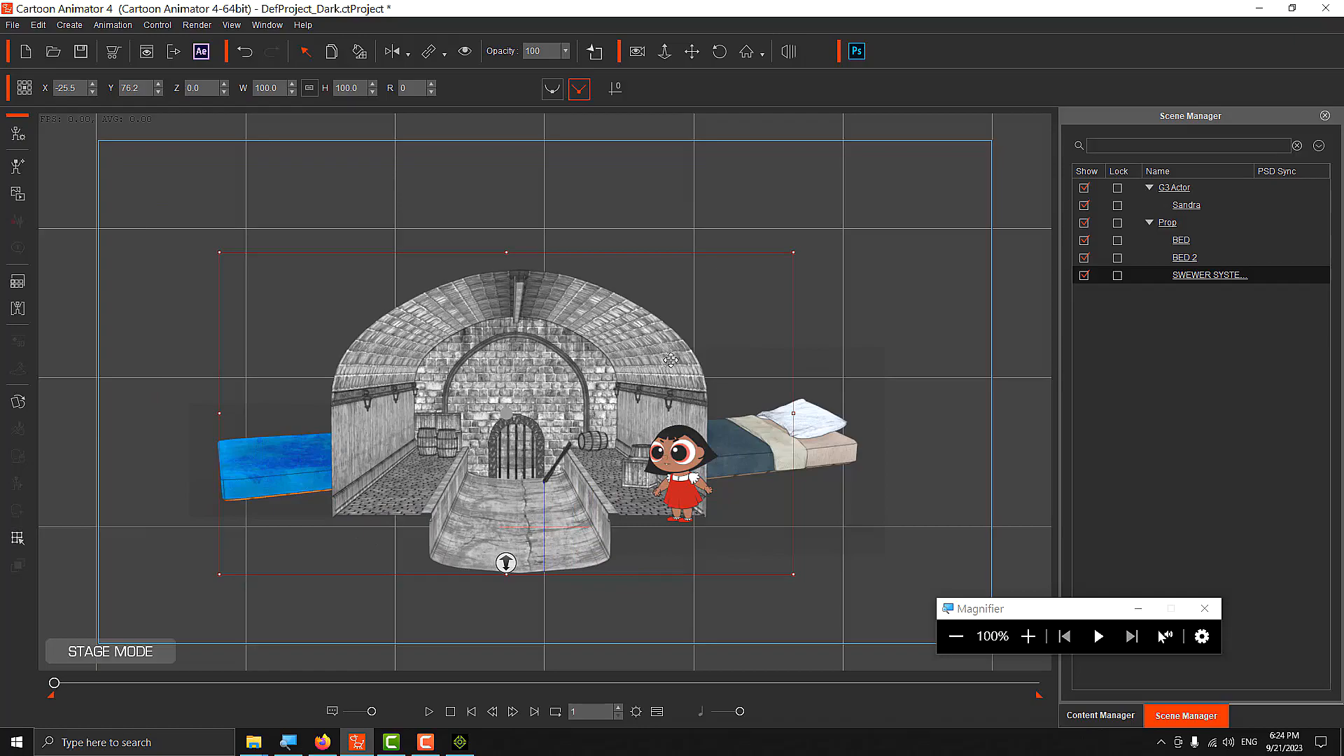
left_click_drag(794, 250, 1093, 3)
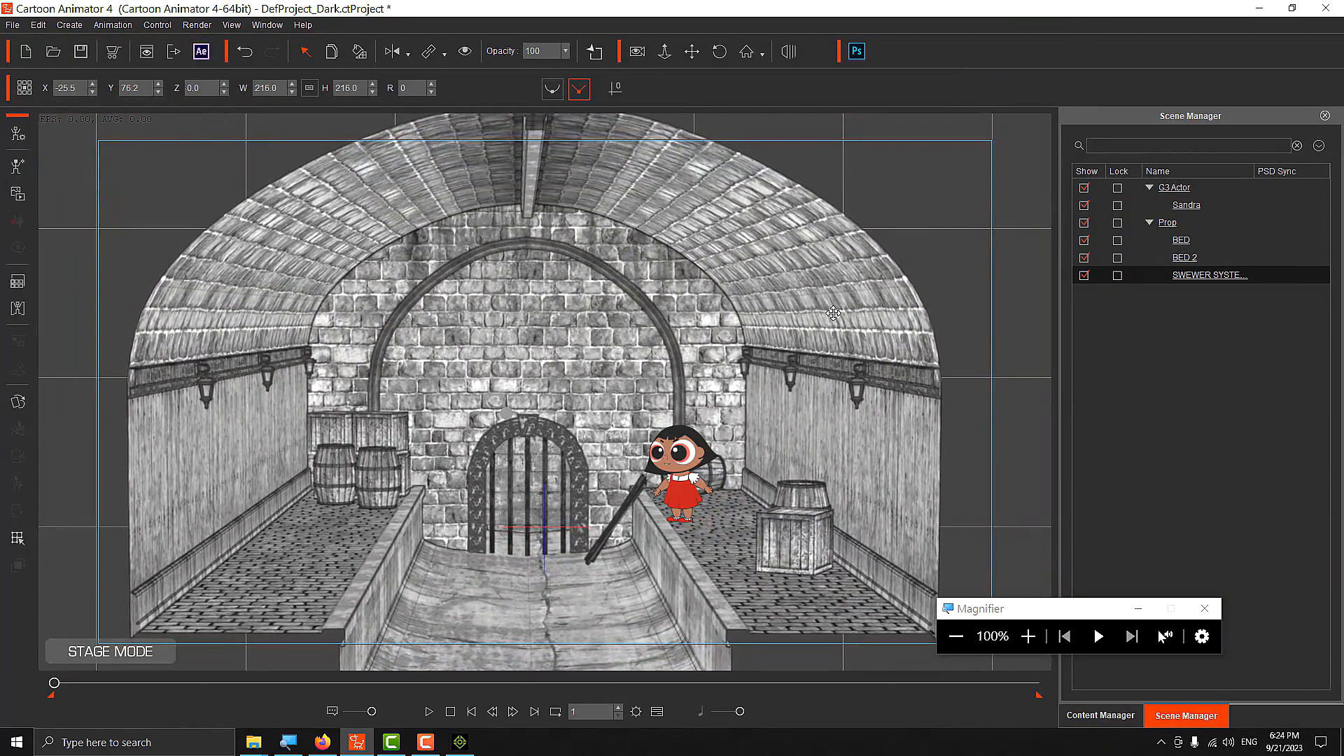
left_click_drag(828, 389, 817, 338)
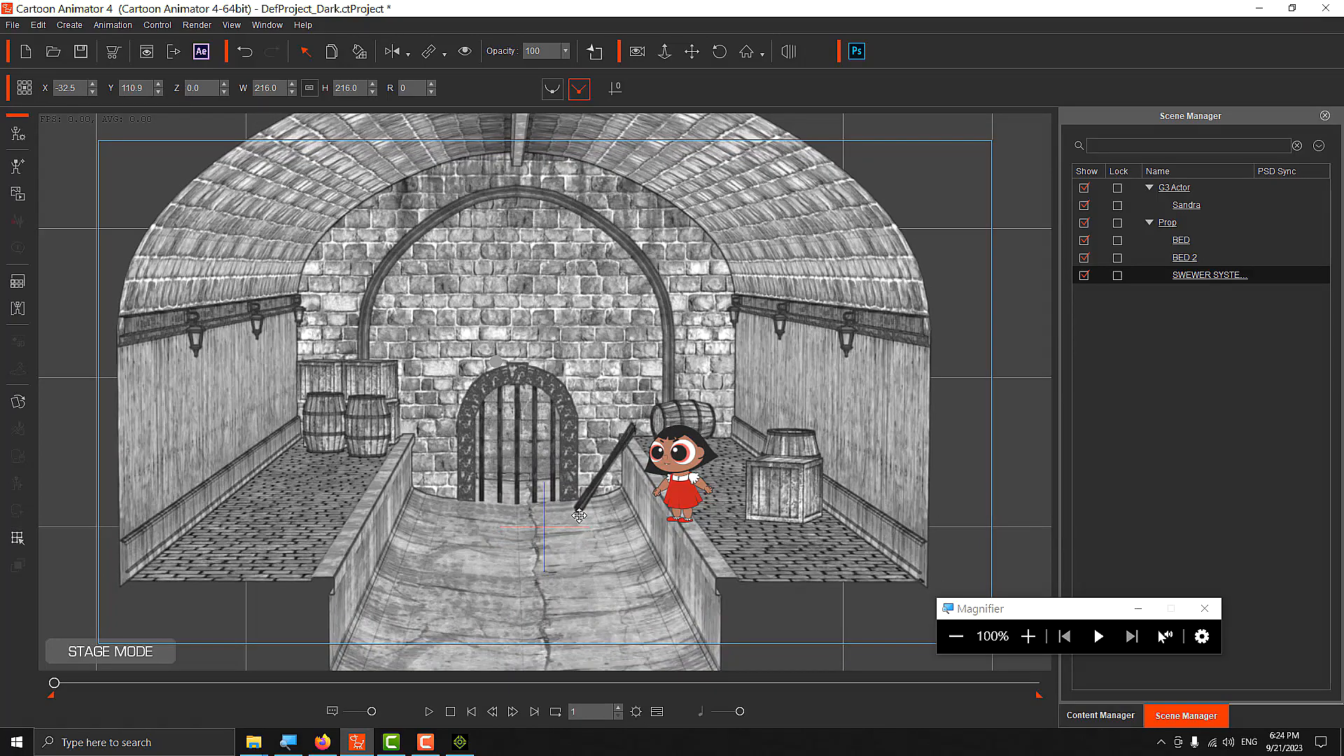
- Switch to iClone and orbit and pan the camera to frame the whole sewer prop from an angled side view
left_click(460, 742)
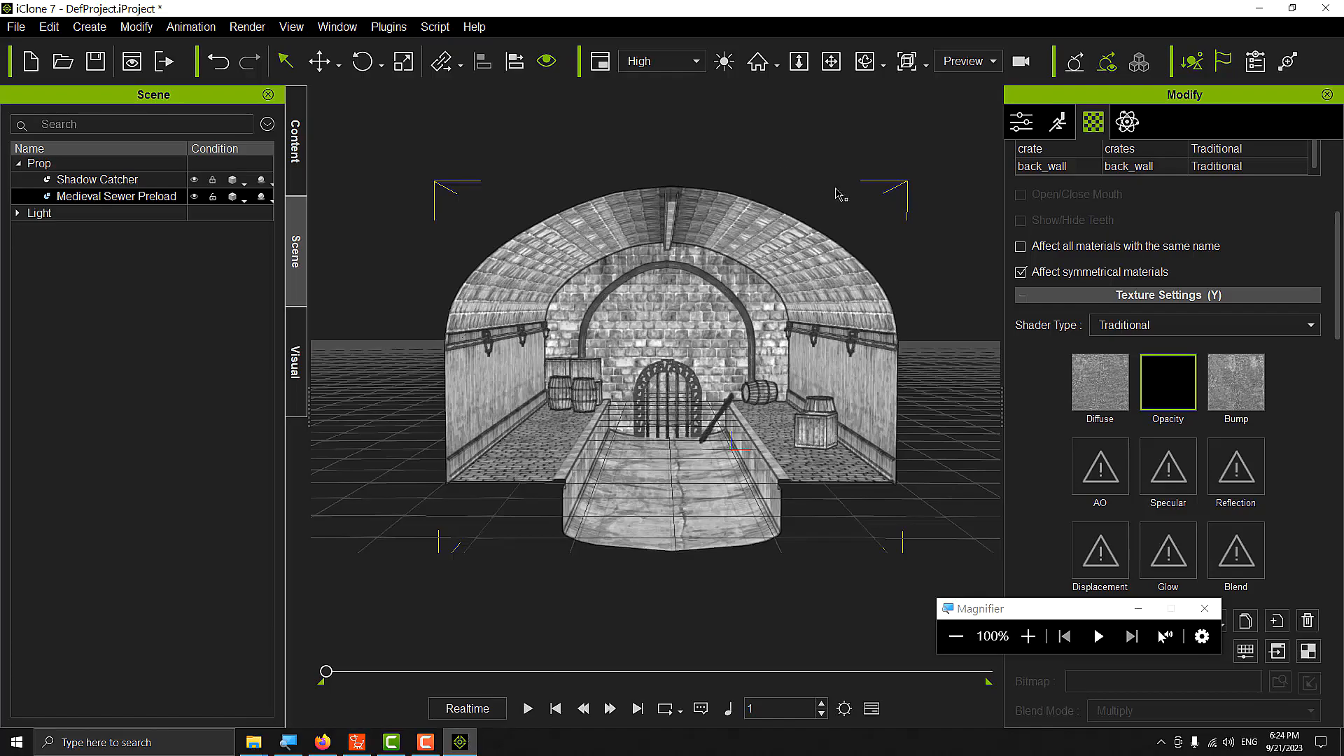
left_click(866, 62)
left_click_drag(603, 428, 608, 455)
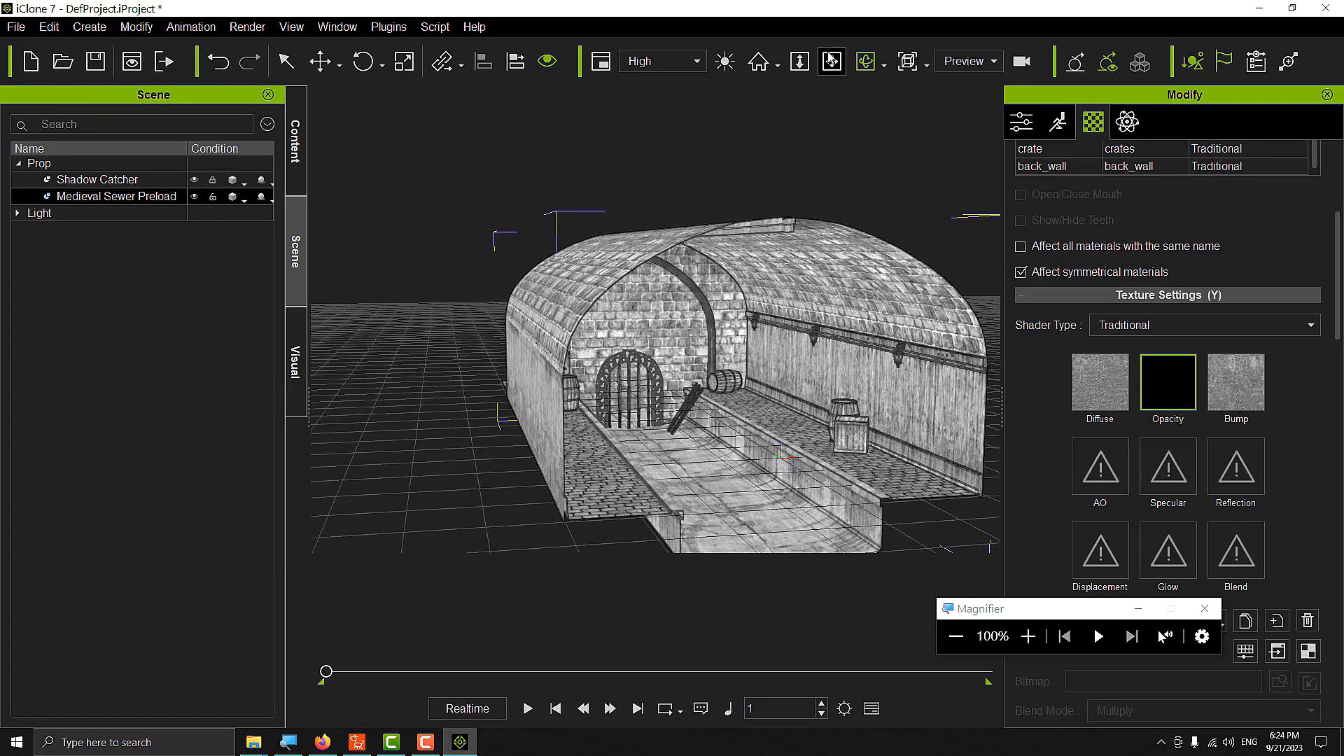
left_click(831, 63)
left_click_drag(839, 301, 791, 300)
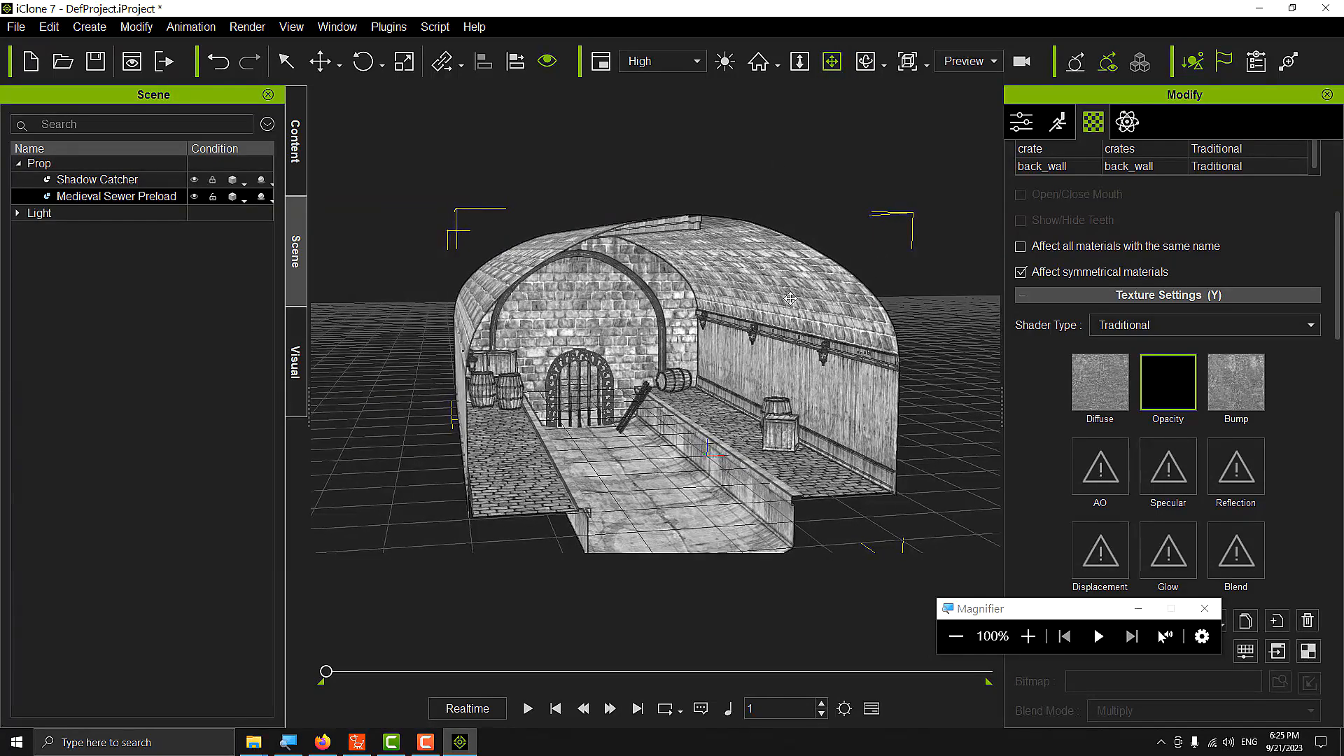
left_click(866, 61)
left_click_drag(798, 346, 839, 348)
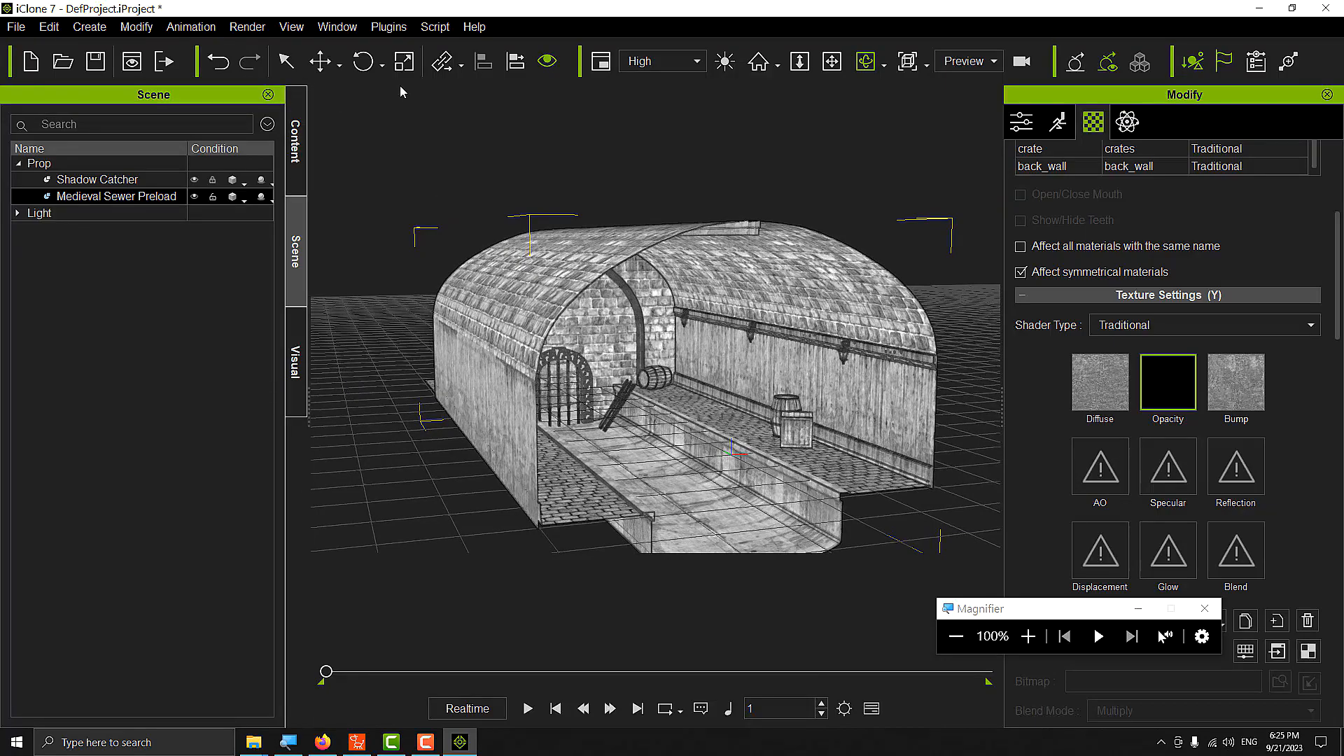
- Render the current frame as a 1920x1080 PNG, saving it in Downloads under the name SWEWER SYSTEM 3 SIDE NO WATER
left_click(173, 67)
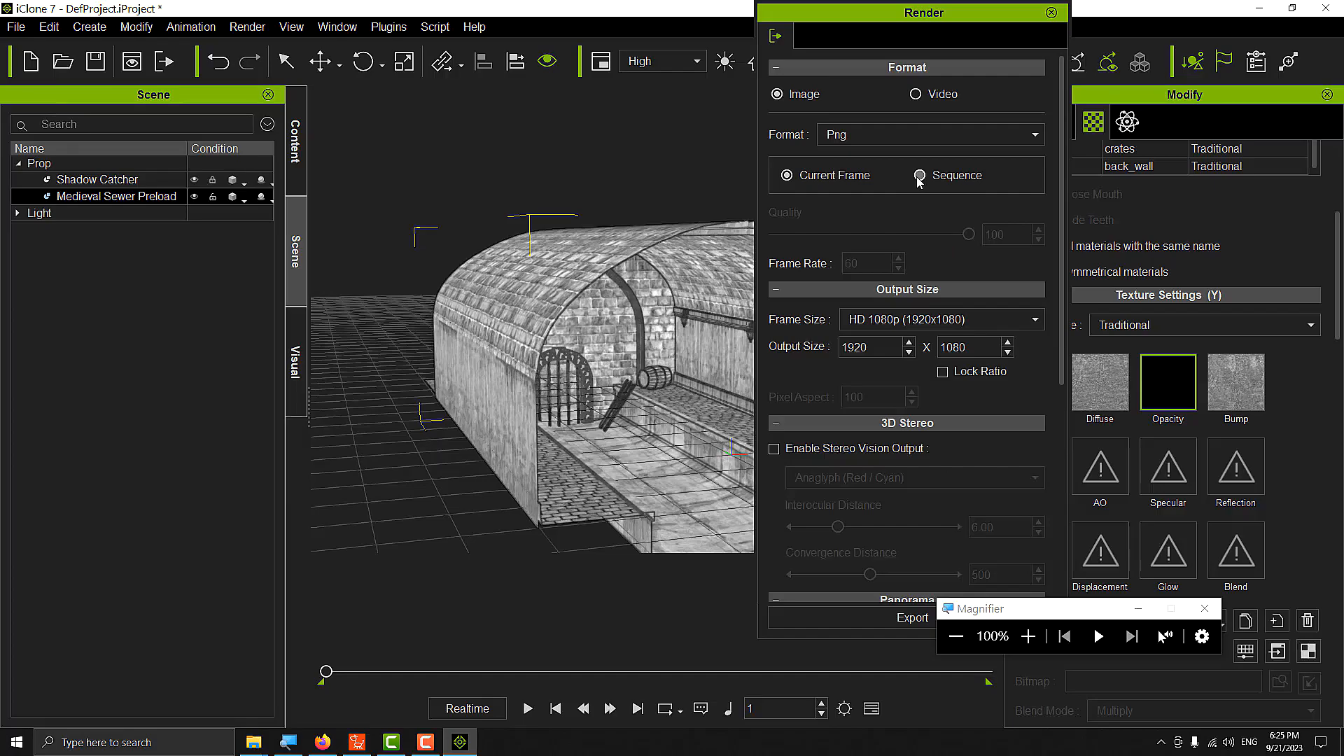
left_click(917, 617)
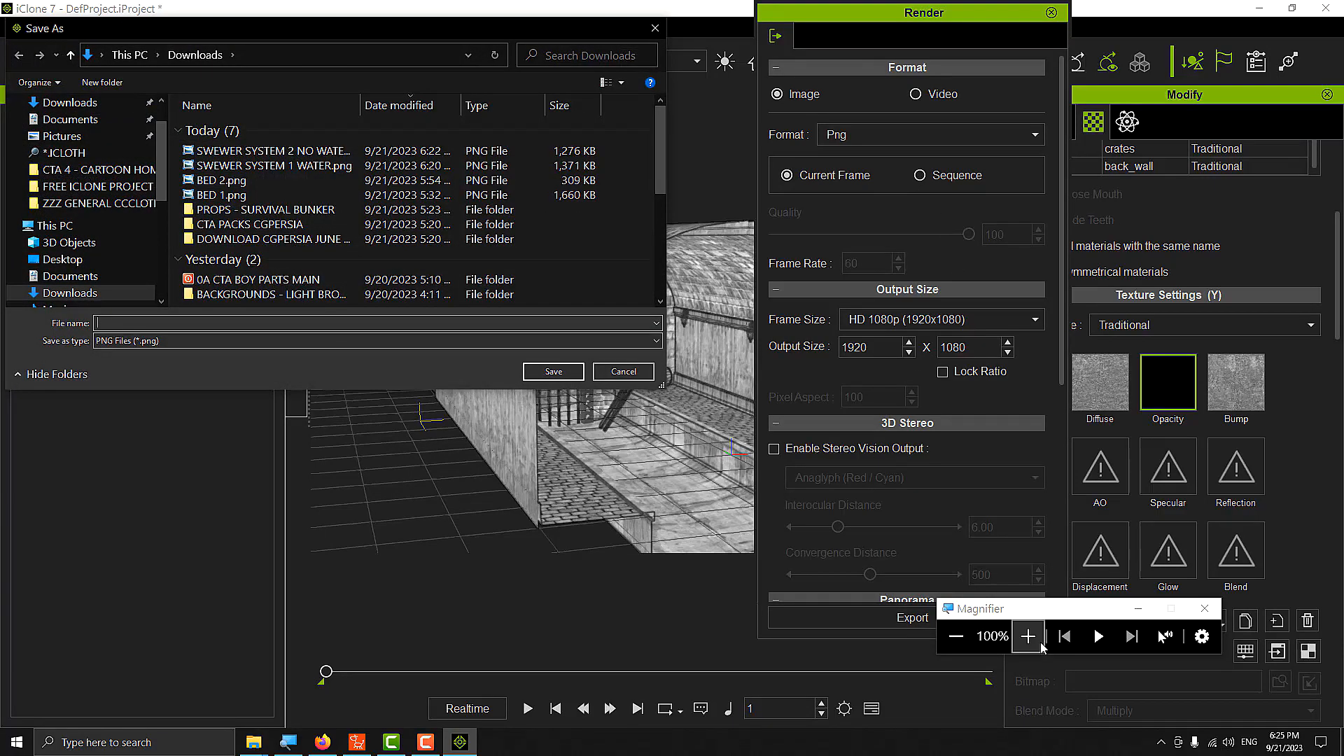
left_click(1027, 636)
left_click(1027, 635)
left_click(1027, 636)
left_click(1028, 635)
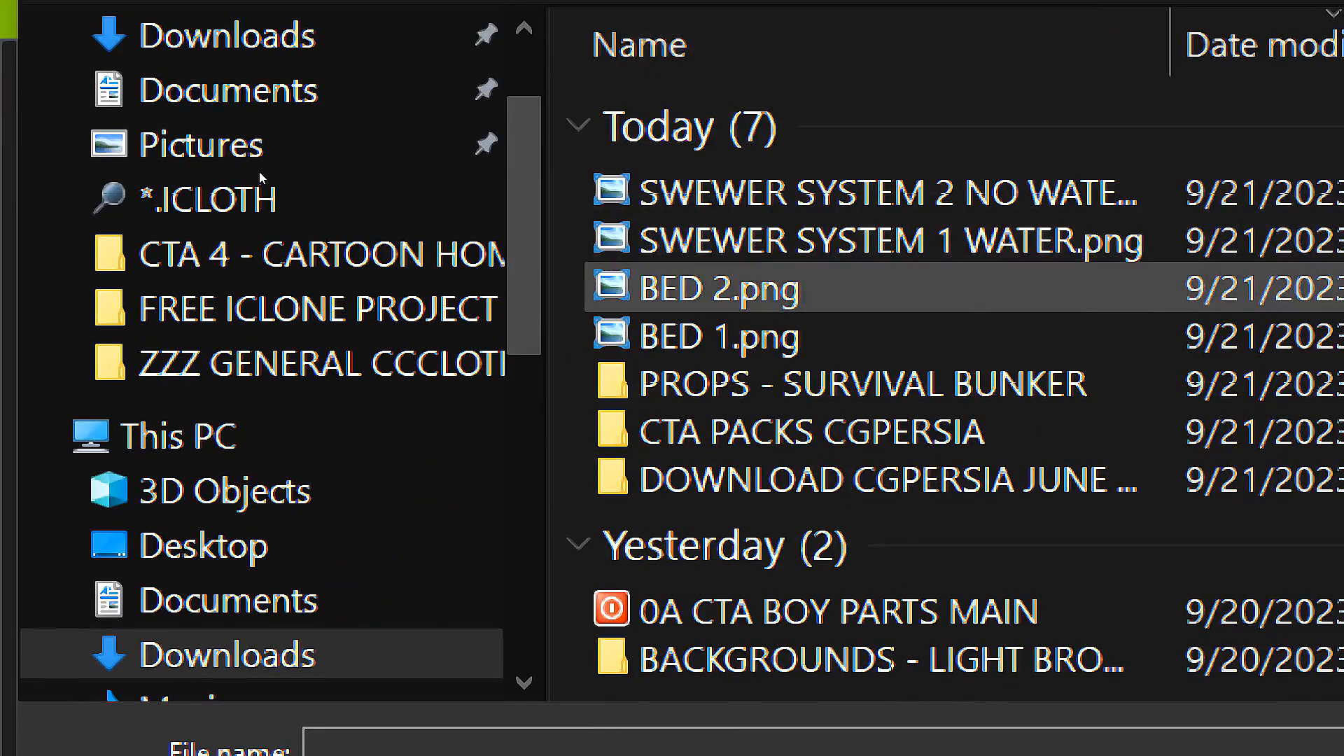
left_click(288, 145)
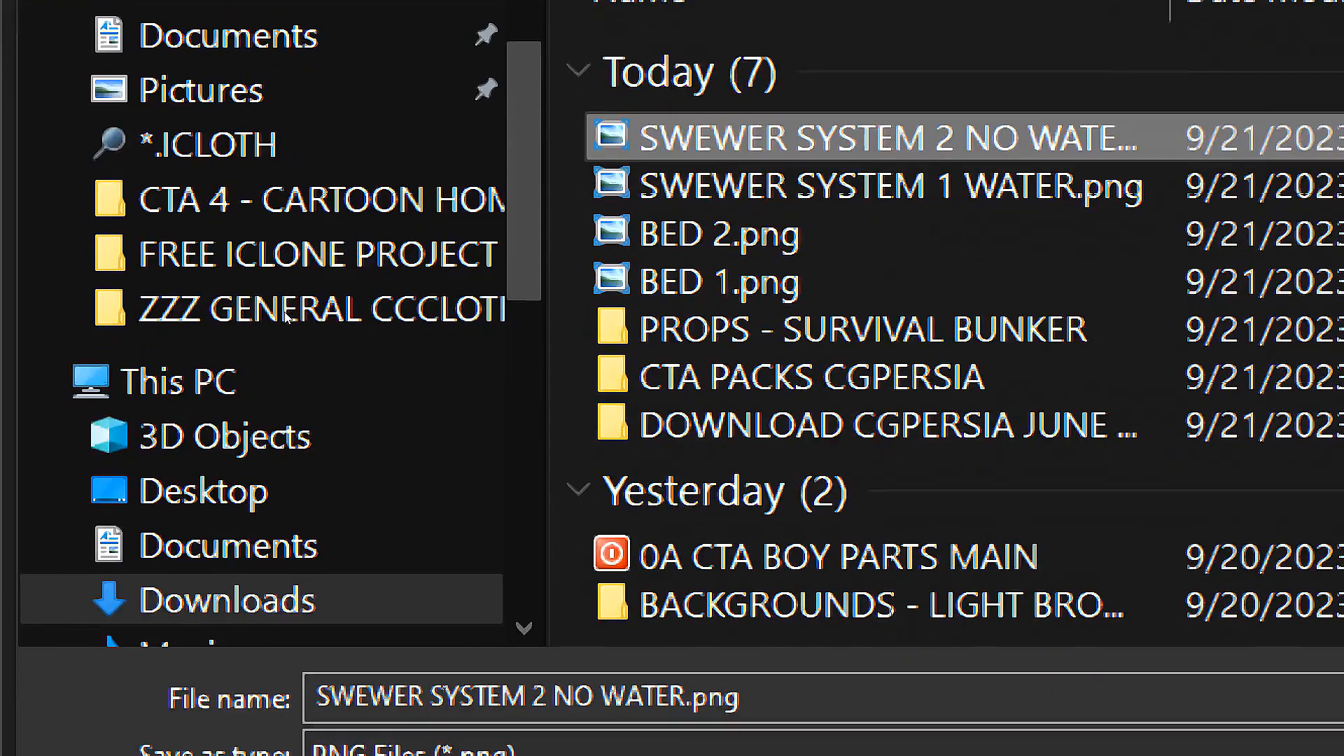
left_click(175, 323)
left_click(175, 323)
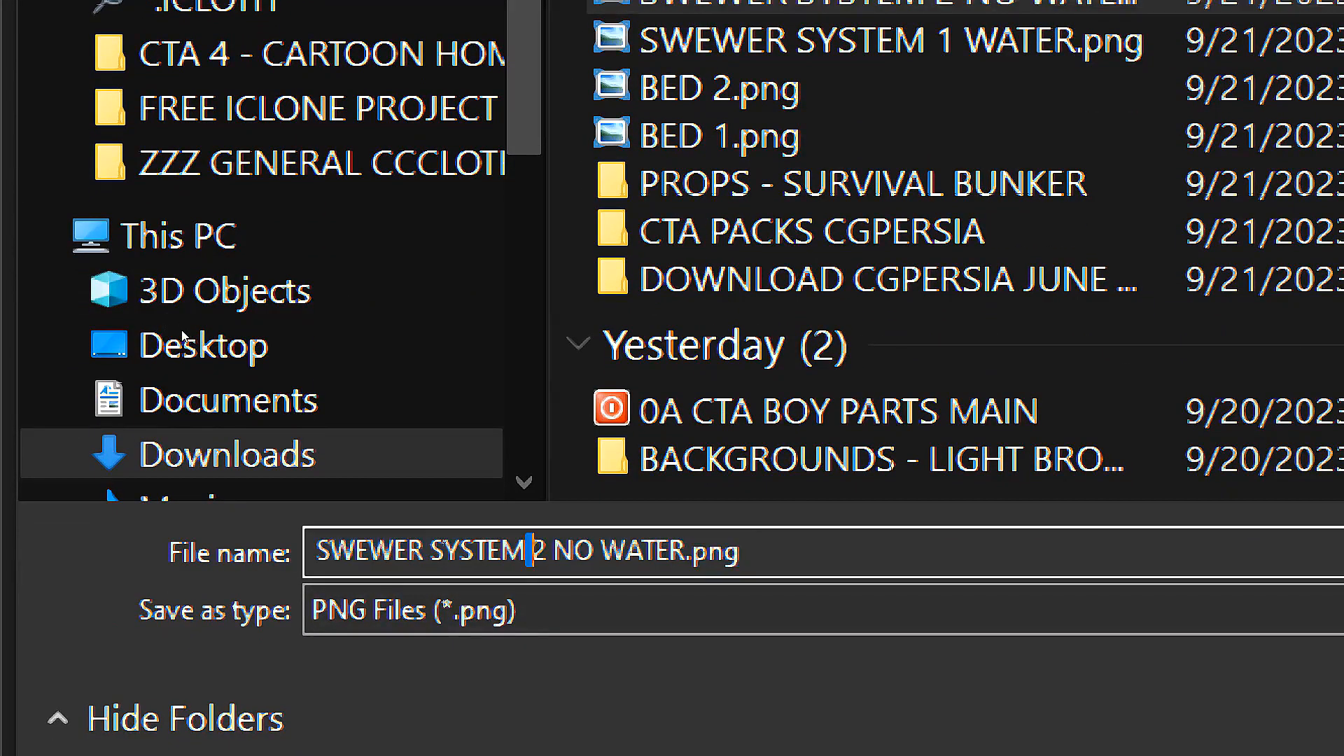
key("shift+Right")
type("3")
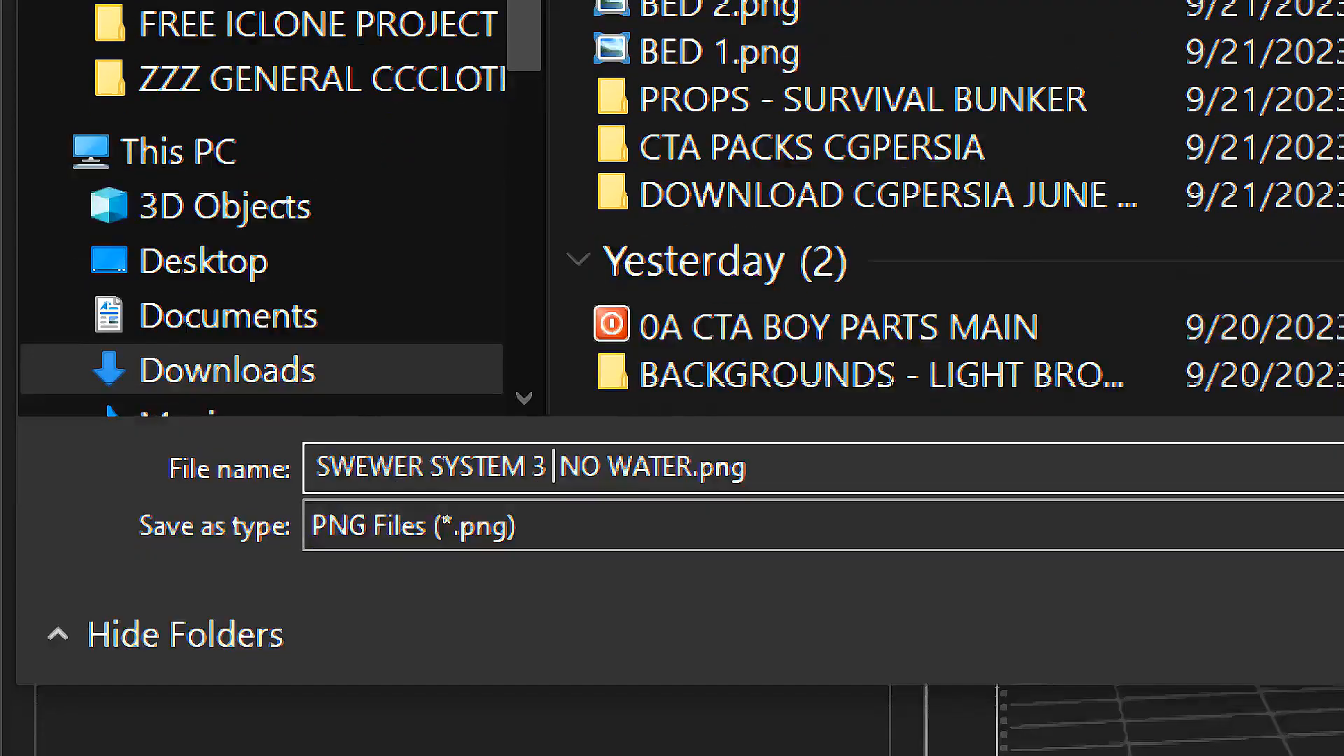
type(" SIDE")
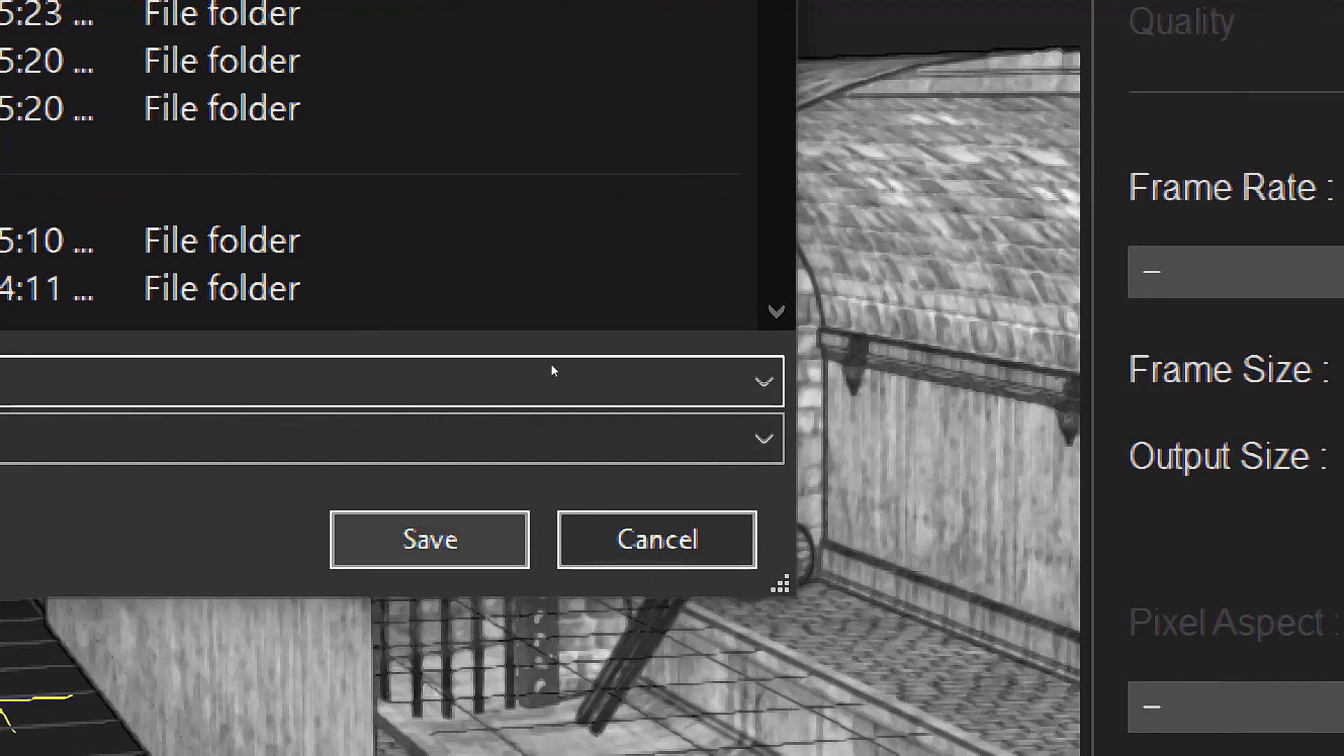
key("Return")
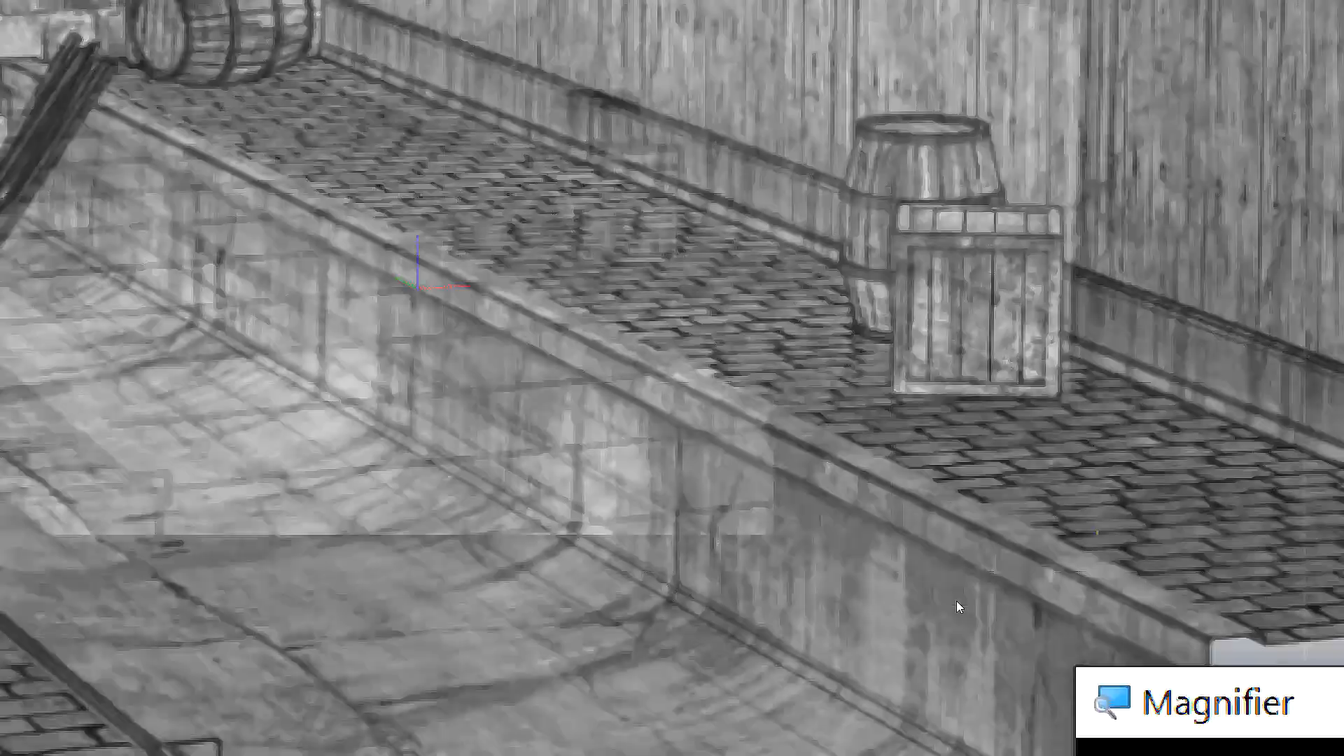
- Inspect the rendered side view of the sewer at a smaller magnification and close the photo viewer
key("super+minus")
key("super+minus")
key("super+minus")
key("super+minus")
key("super+minus")
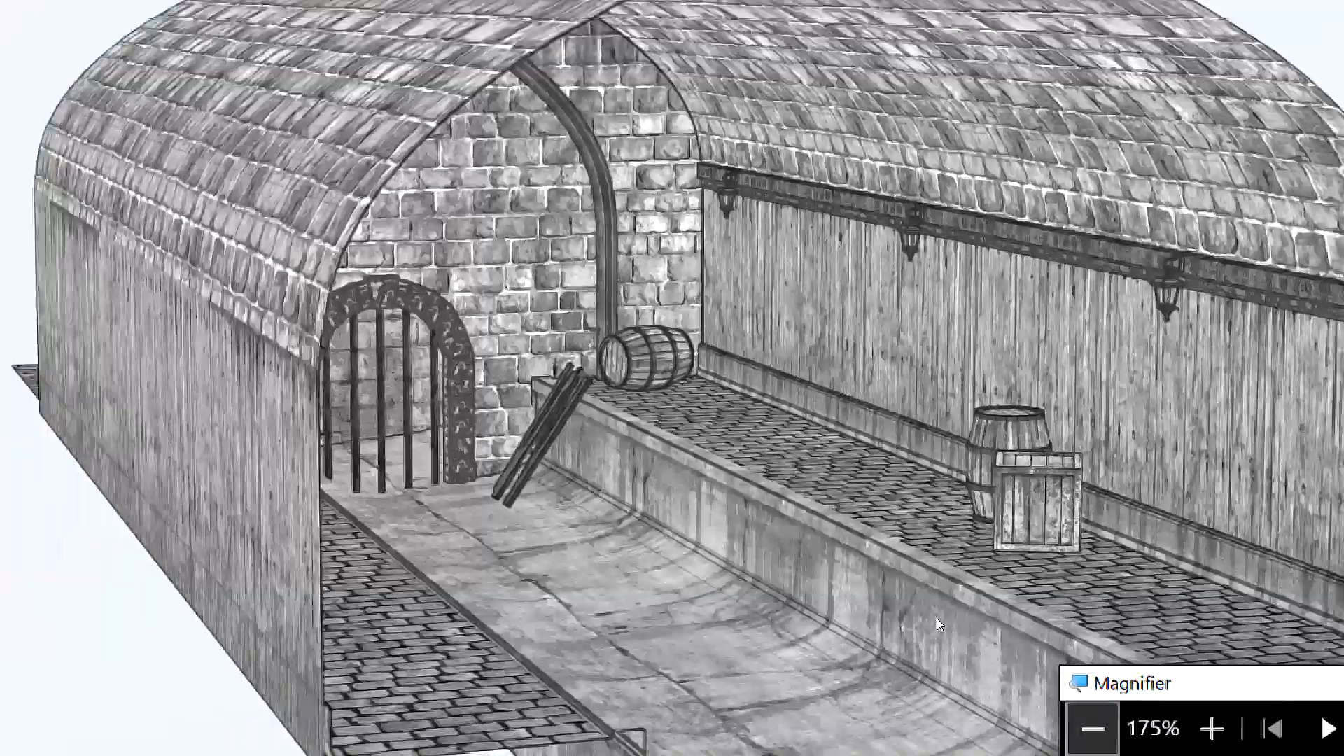
key("alt+F4")
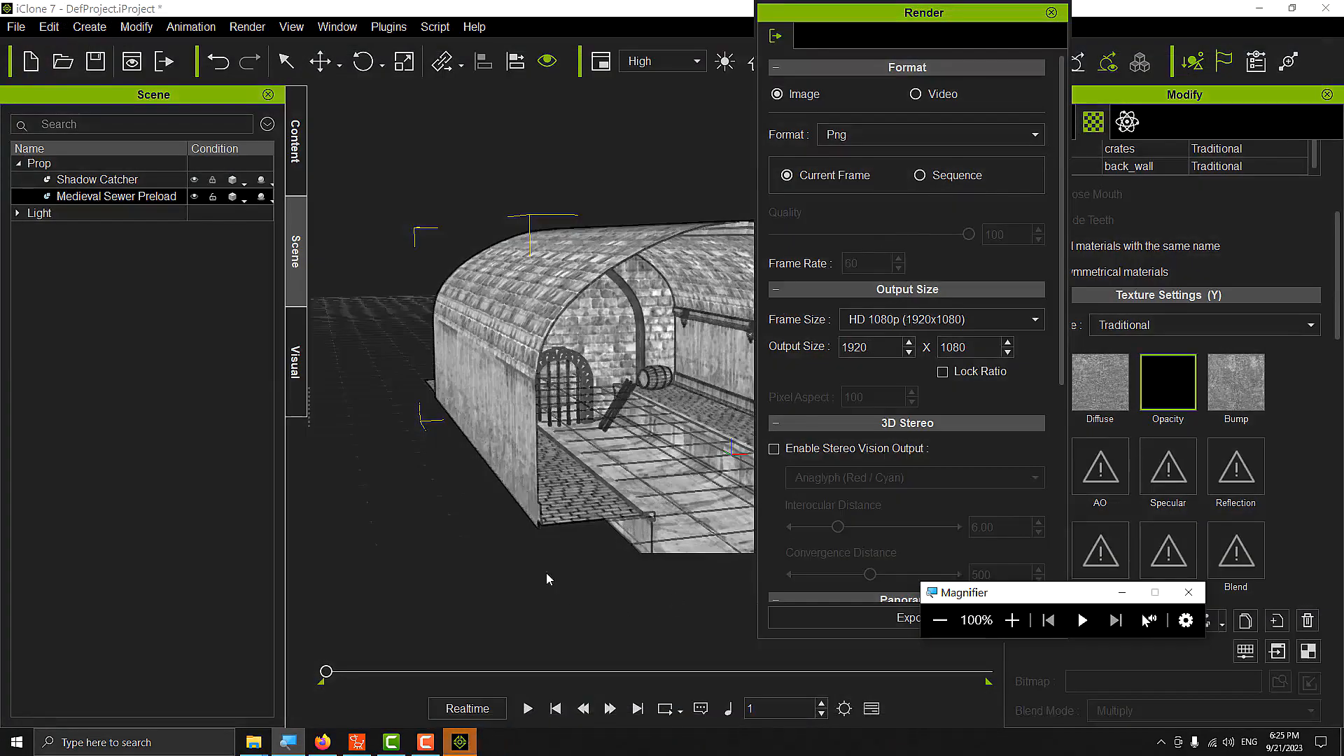
- Import the SWEWER SYSTEM 3 SIDE NO WATER image from the Downloads folder onto the Cartoon Animator stage as a prop
left_click(430, 744)
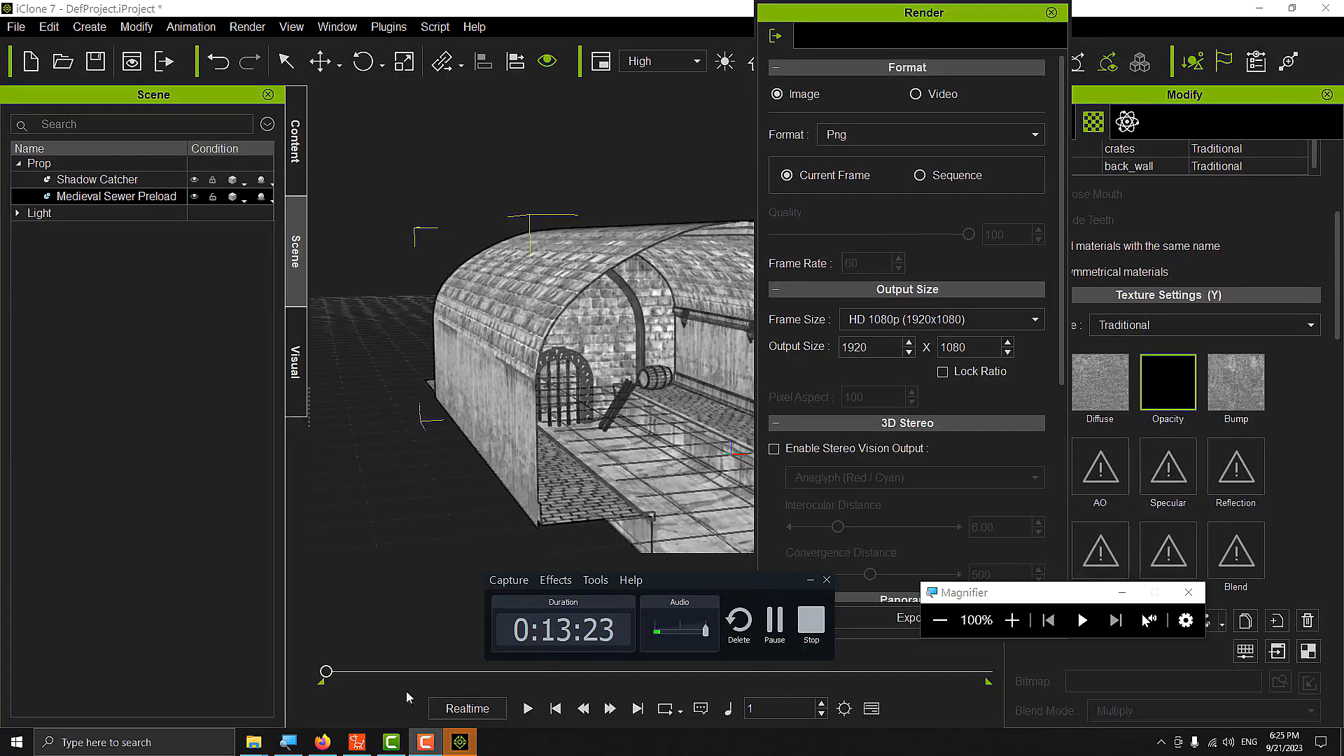
mouse_move(253, 742)
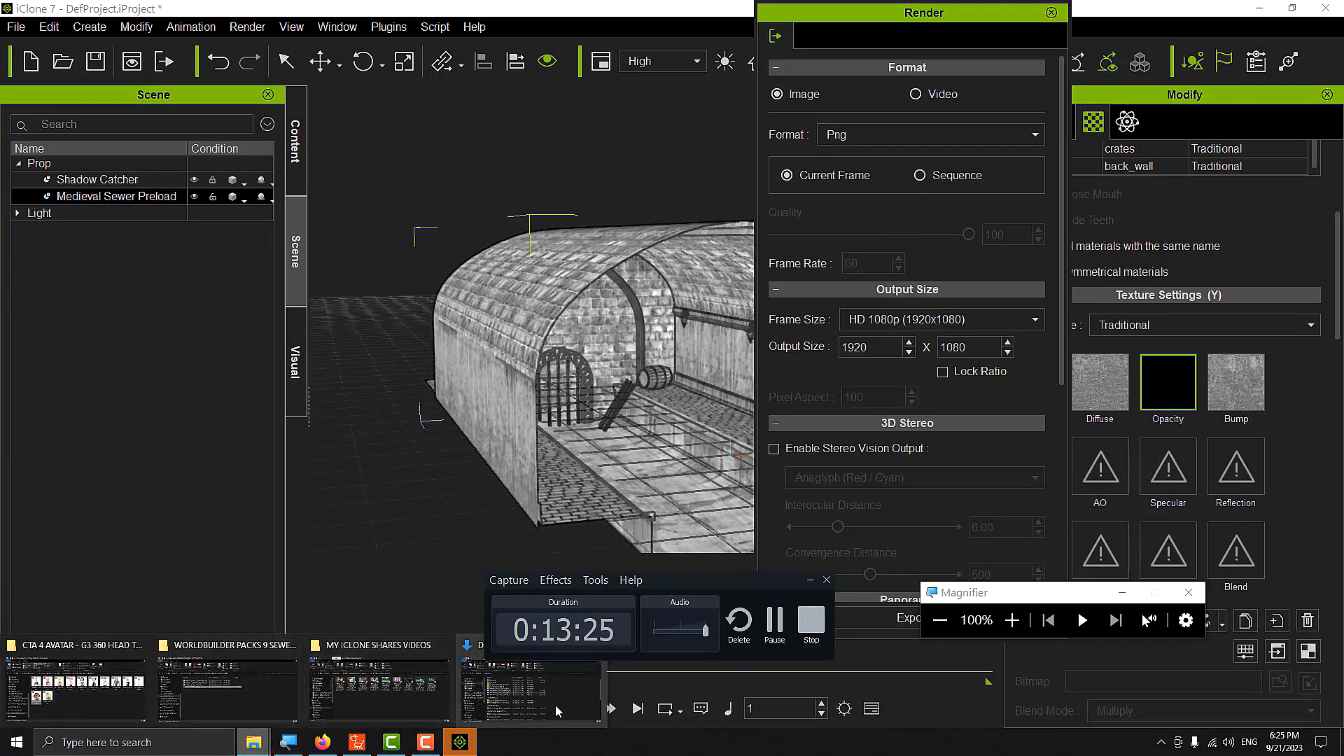
left_click(532, 692)
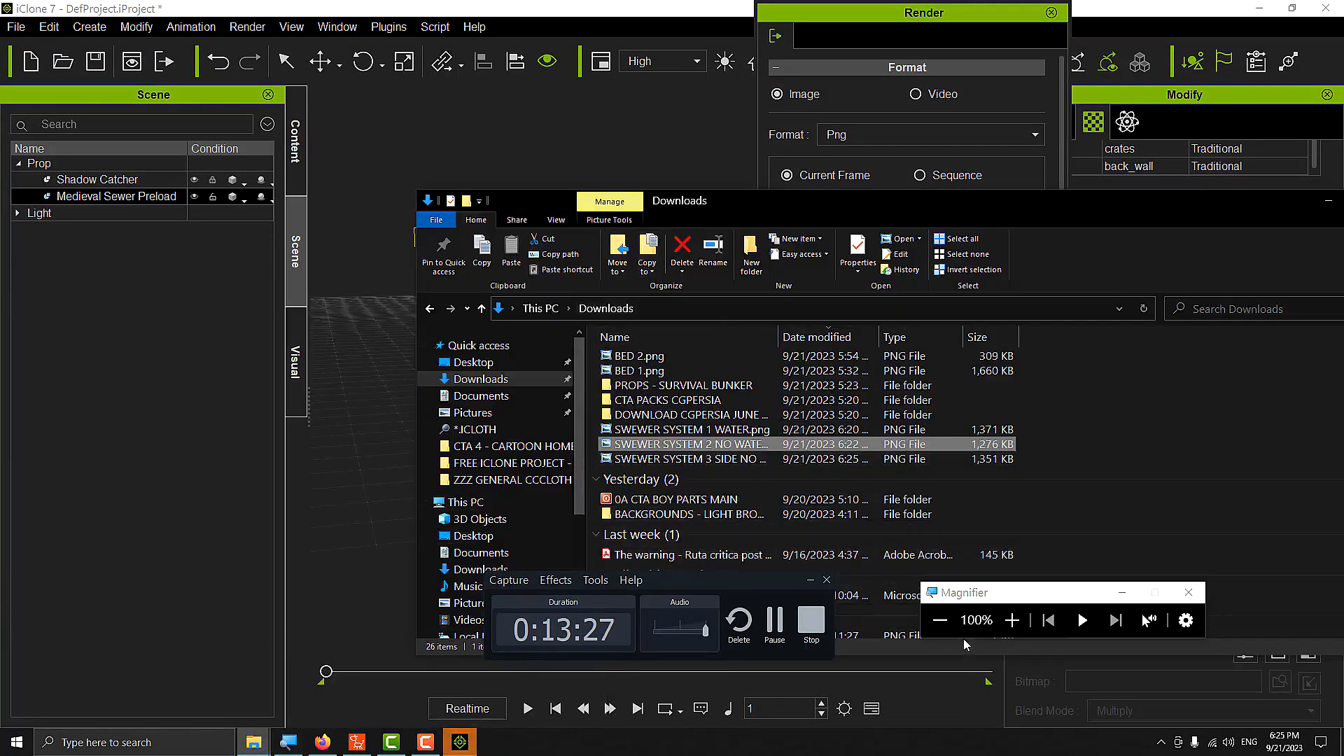
left_click(1009, 621)
left_click(1011, 620)
left_click(1011, 620)
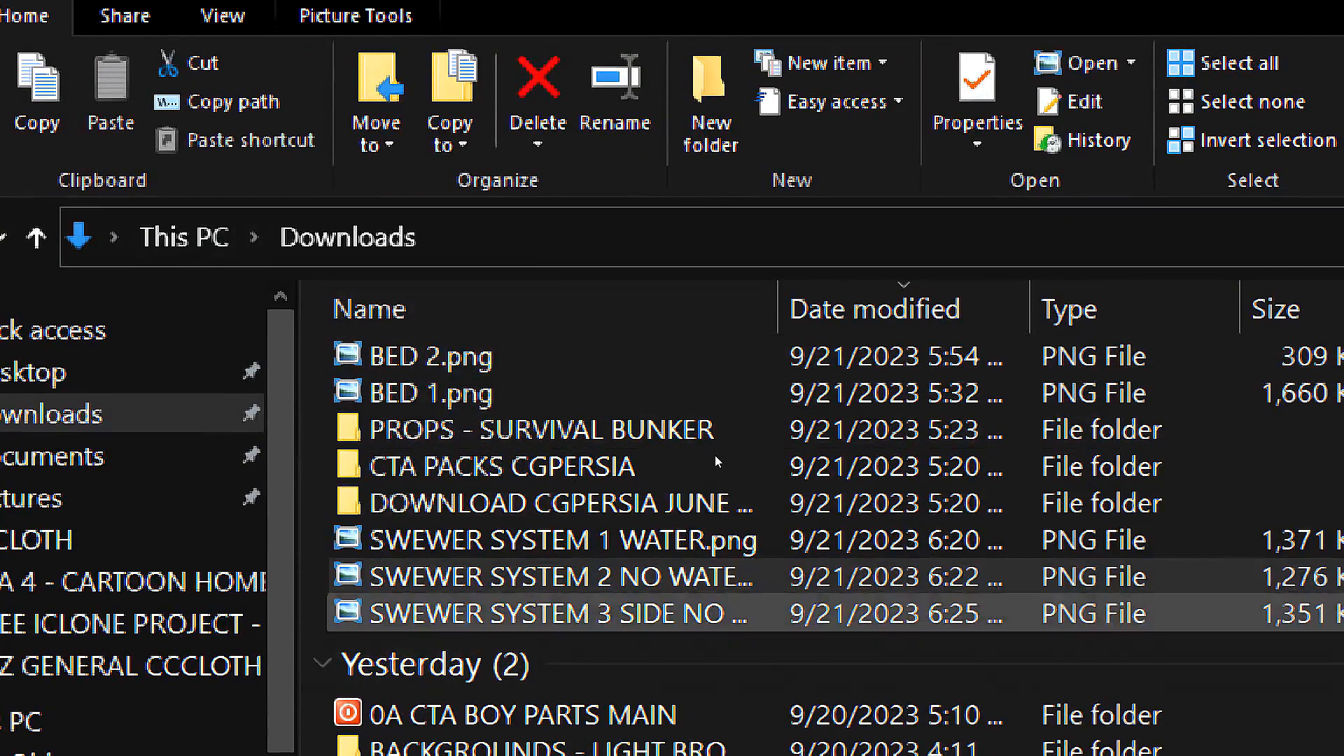
left_click_drag(720, 456, 528, 496)
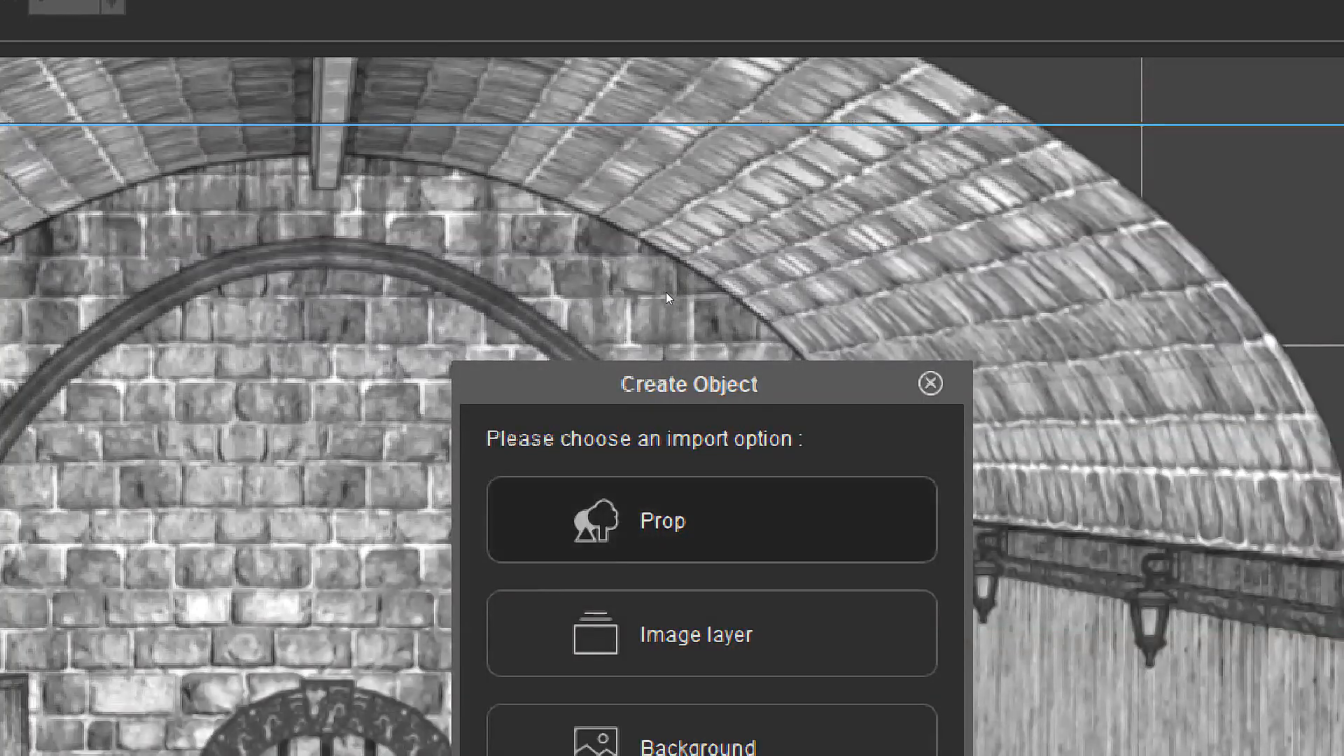
left_click(663, 519)
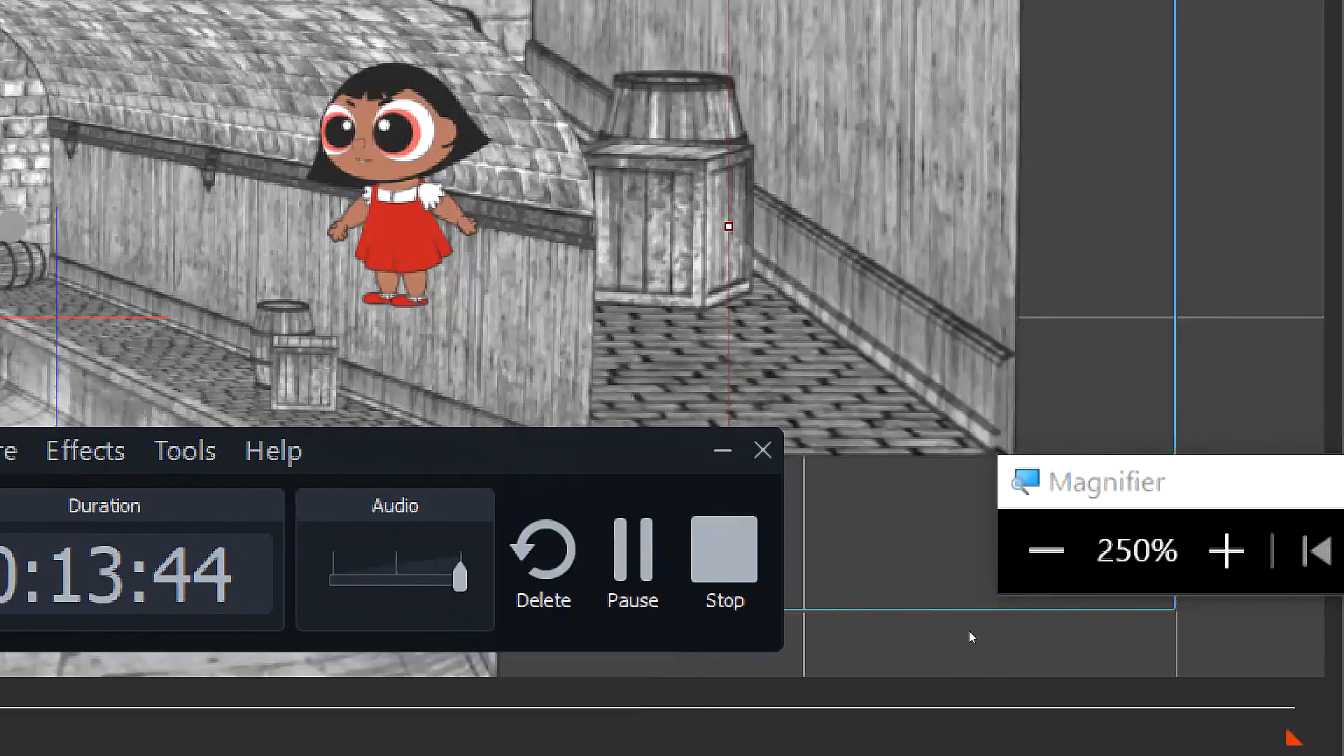
- Delete the enlarged front-view sewer prop from the stage, keeping the side-view sewer
left_click(947, 620)
left_click(946, 620)
left_click(946, 620)
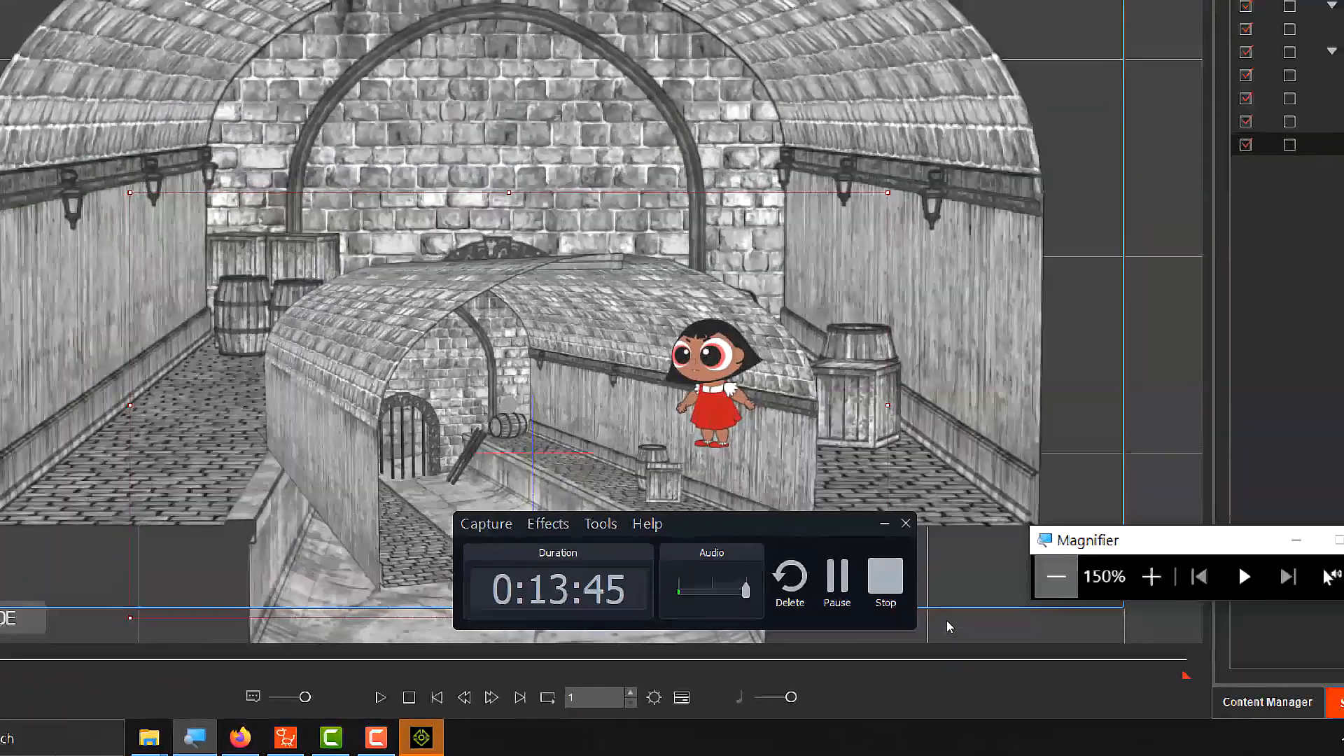
left_click(946, 620)
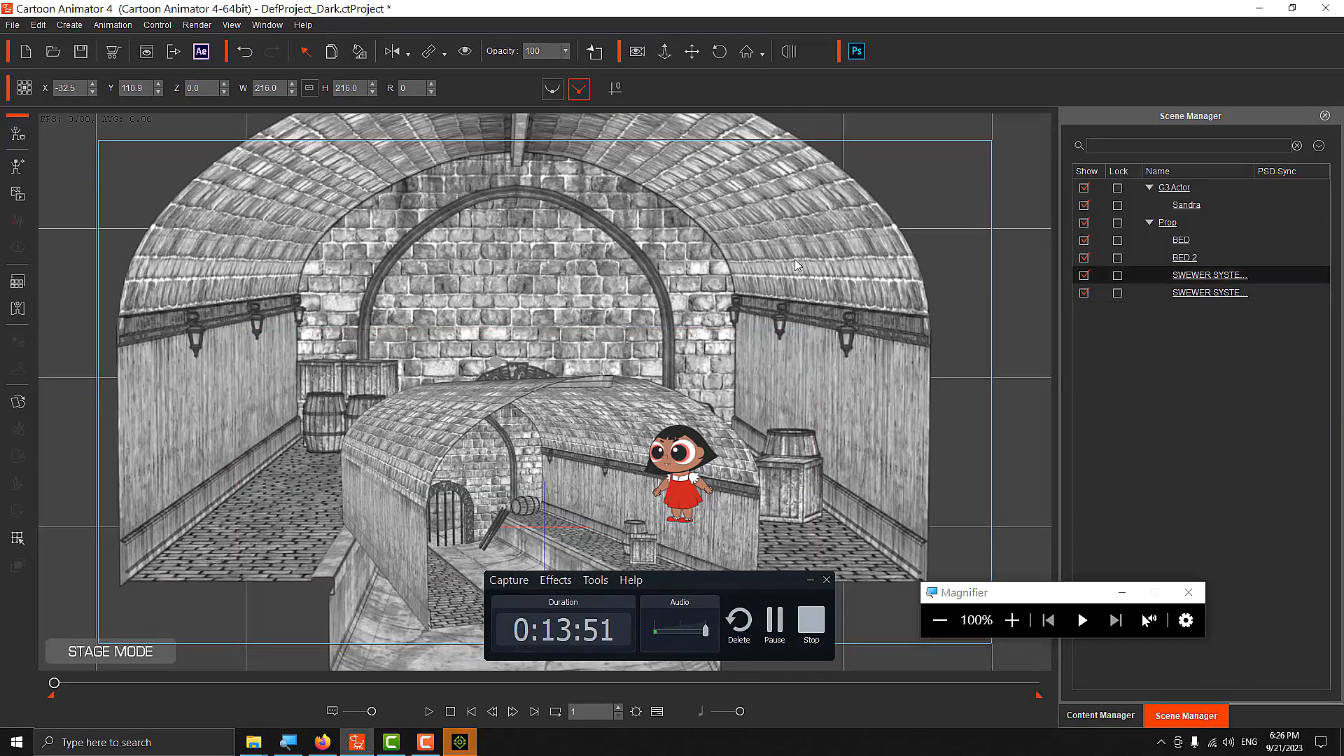
key("Delete")
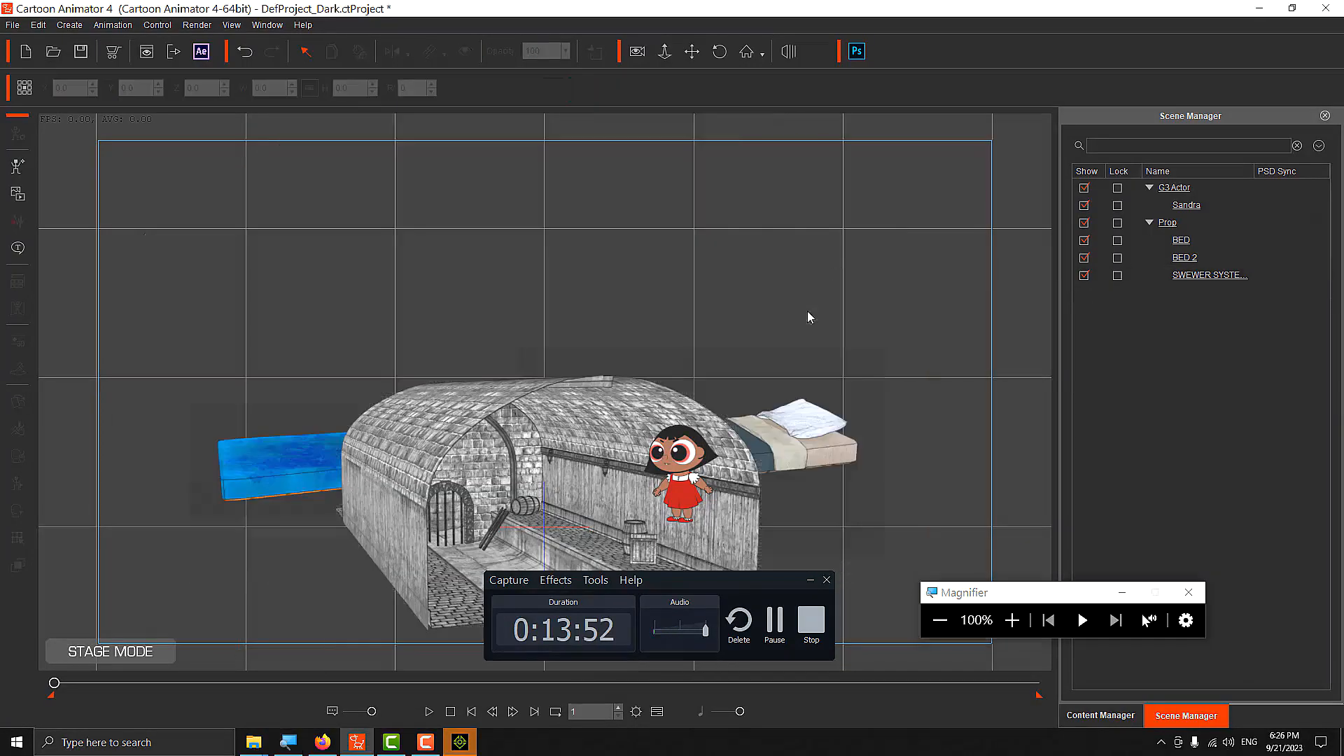
- Scale the side-view sewer prop uniformly to about 240.5 and position it at about X -41.4, Y 104.8
left_click(616, 406)
left_click_drag(818, 318, 1172, 18)
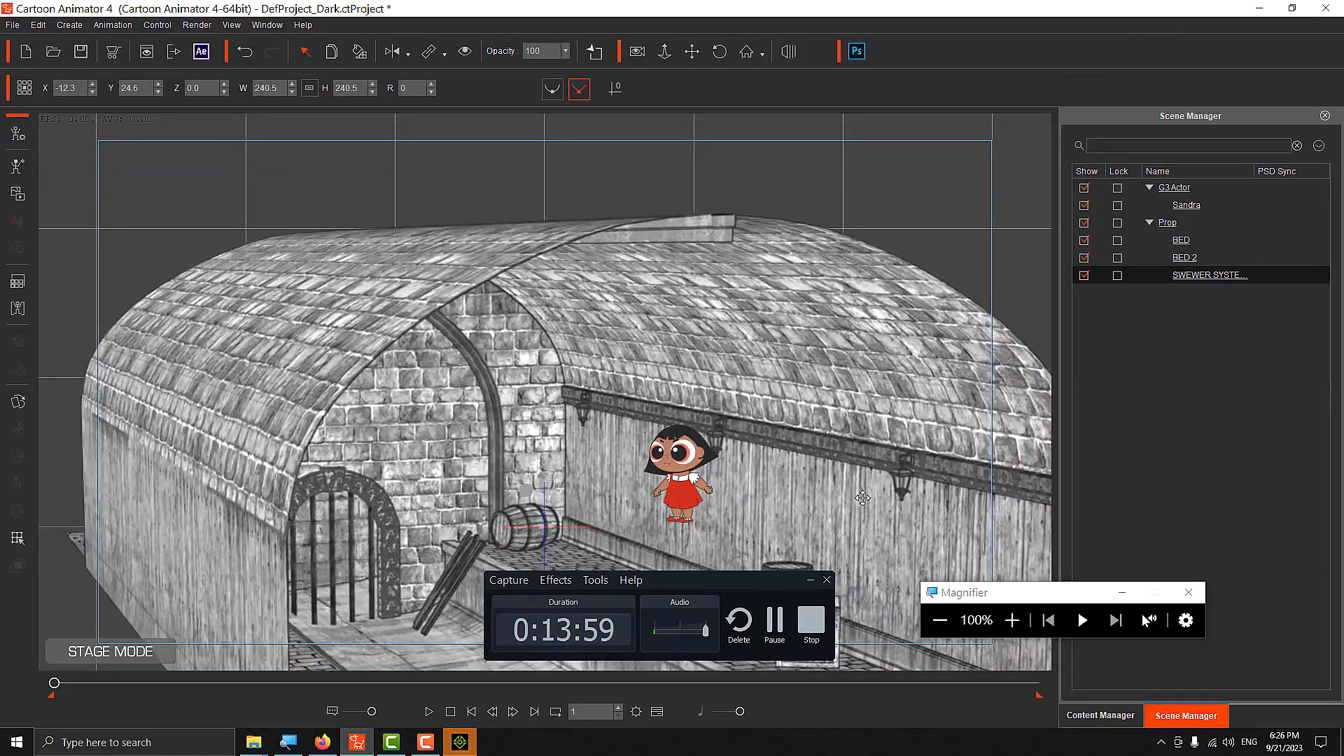
left_click_drag(908, 510, 881, 387)
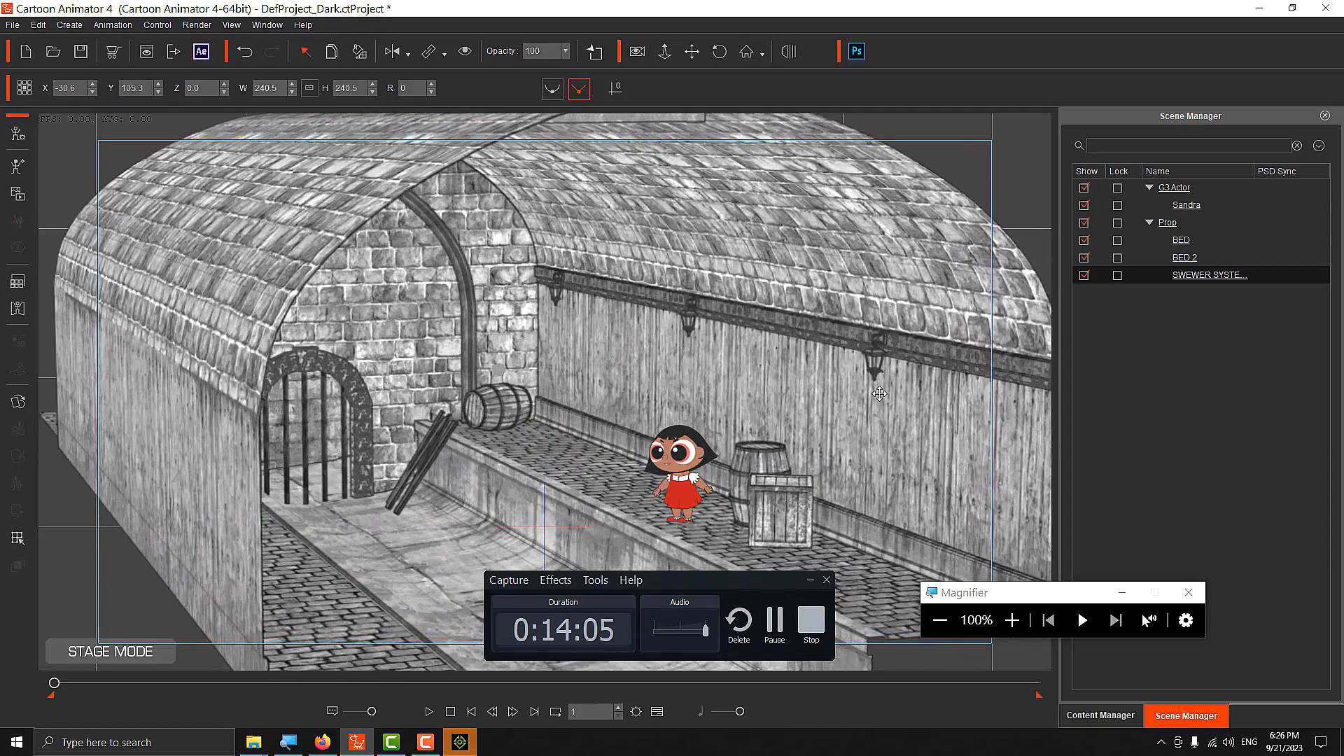
left_click_drag(875, 438, 859, 436)
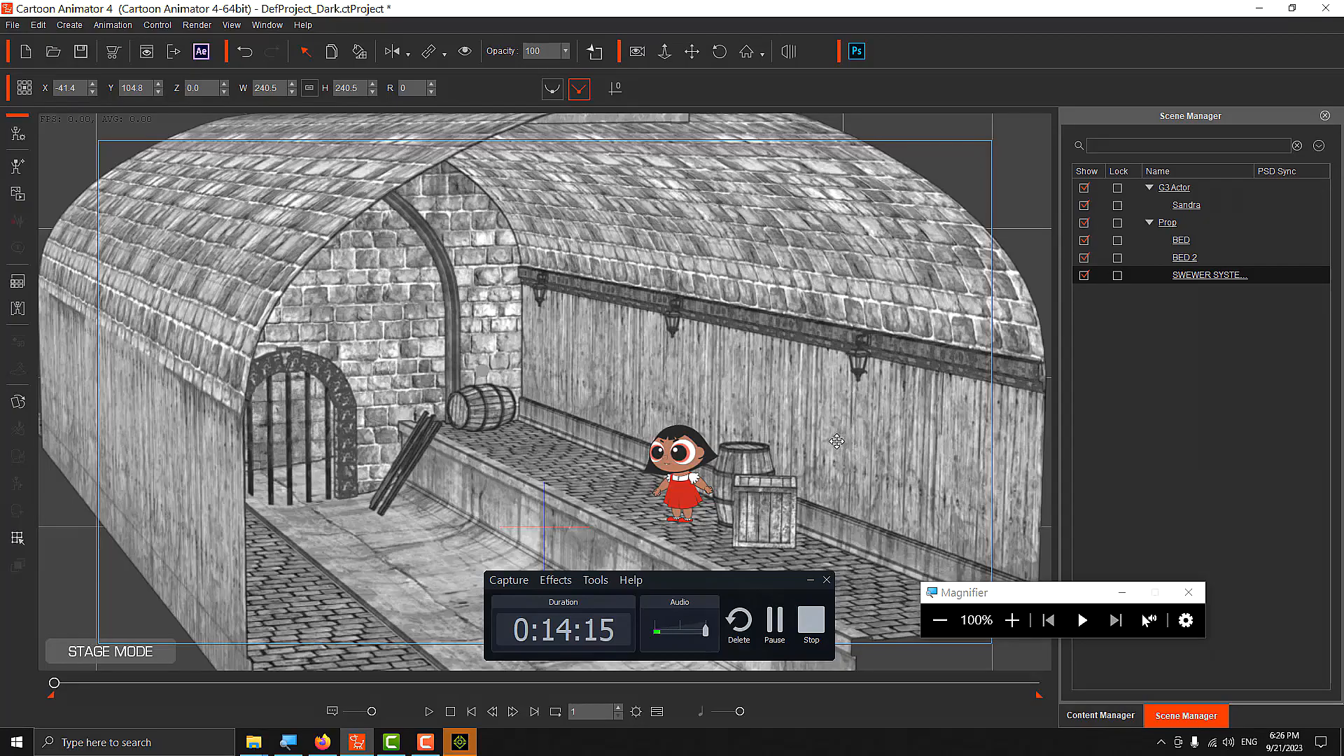
- Switch back to iClone and close the Render window
mouse_move(431, 739)
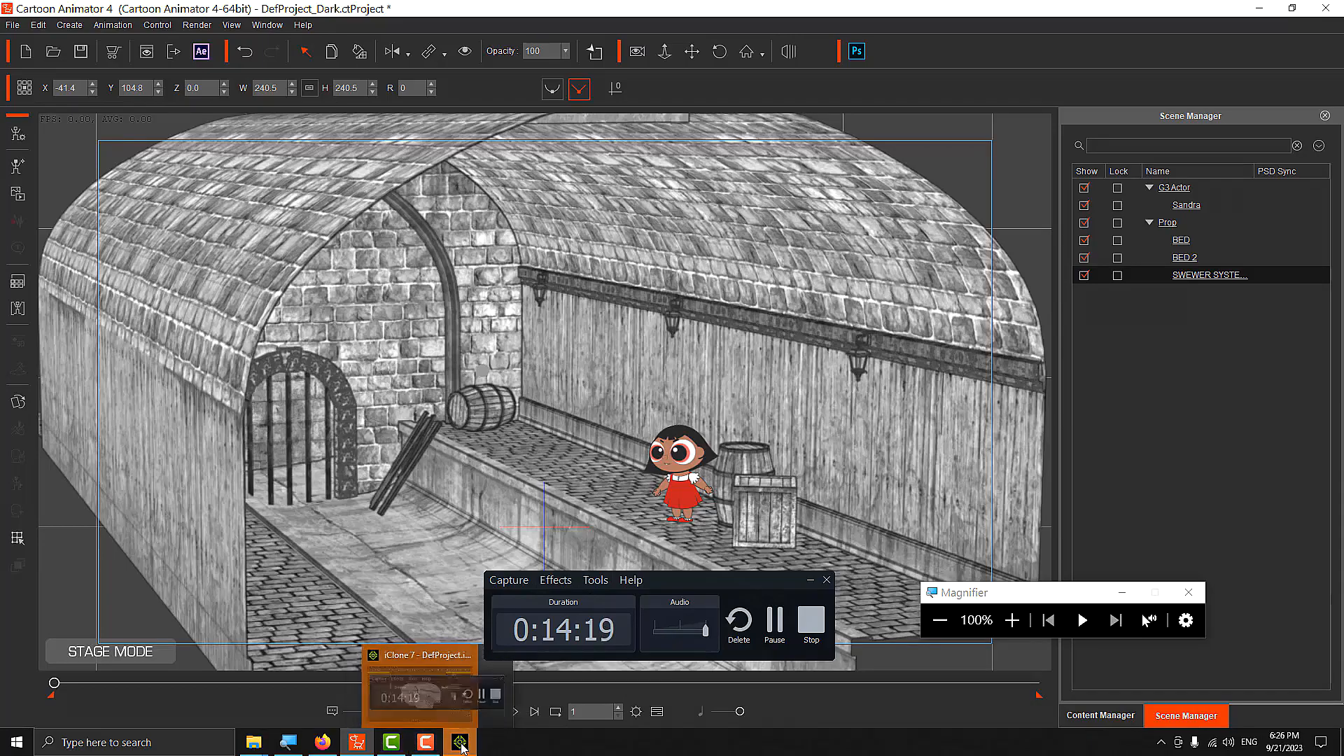
left_click(461, 744)
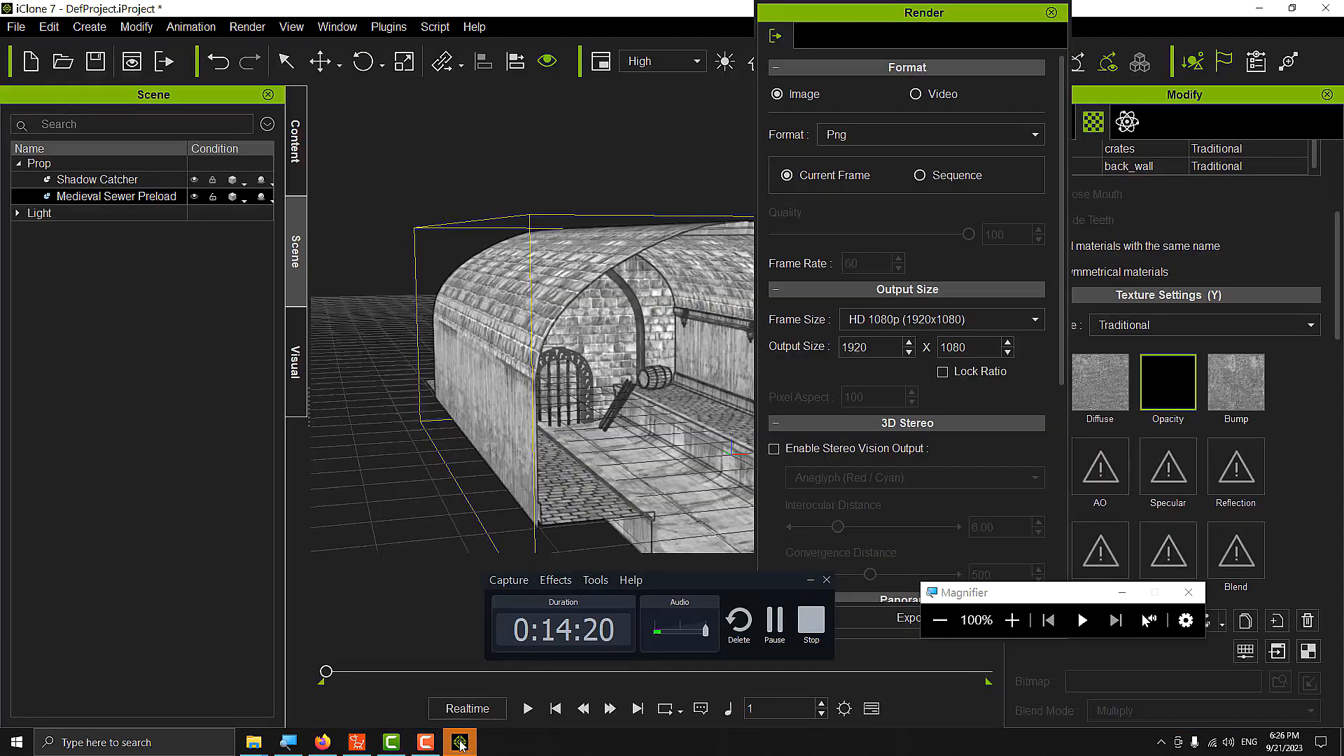
left_click(1051, 12)
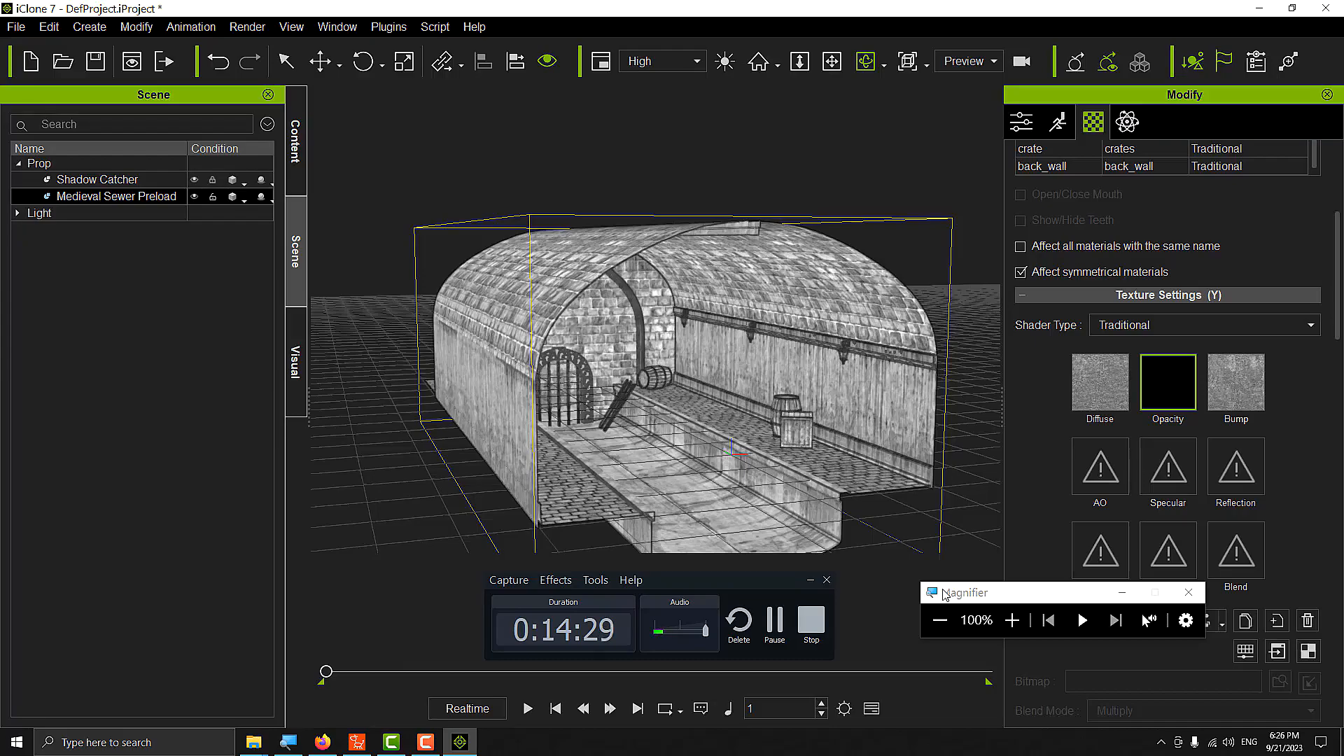
left_click(775, 622)
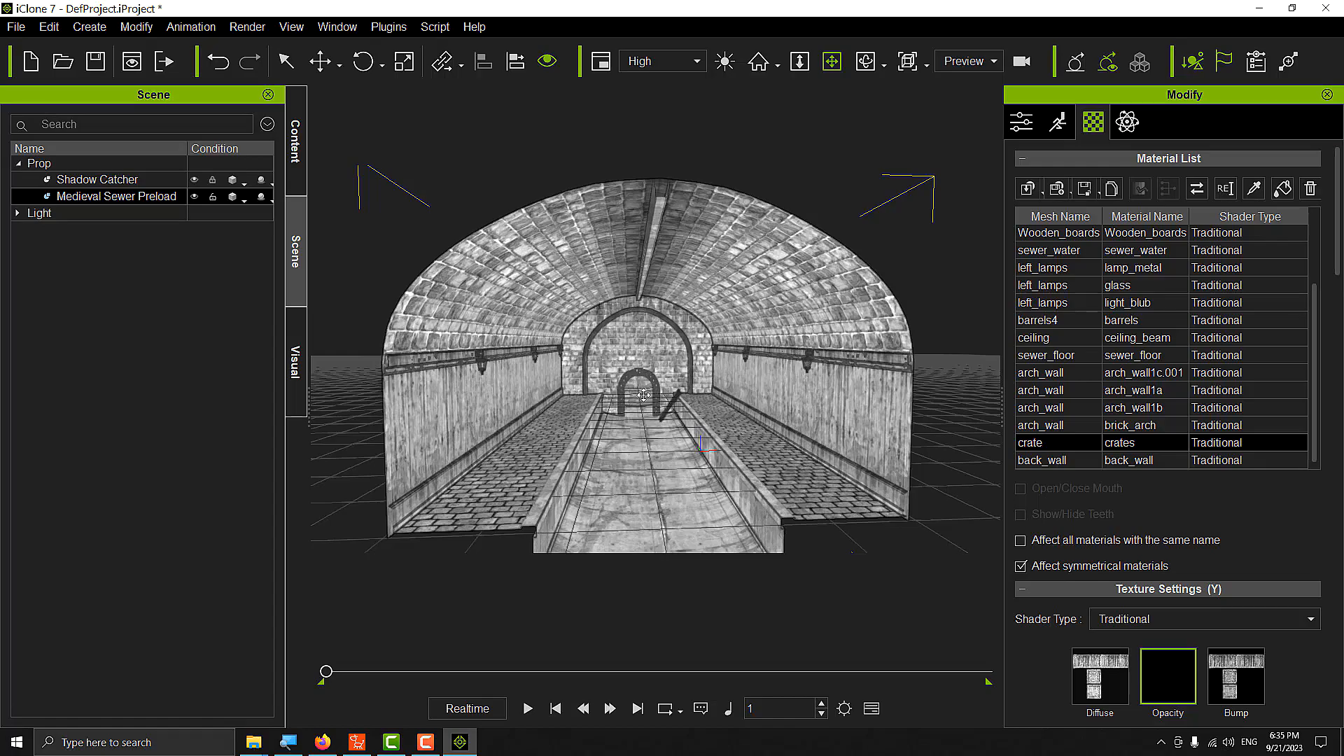
scroll(644, 395, "up", 2)
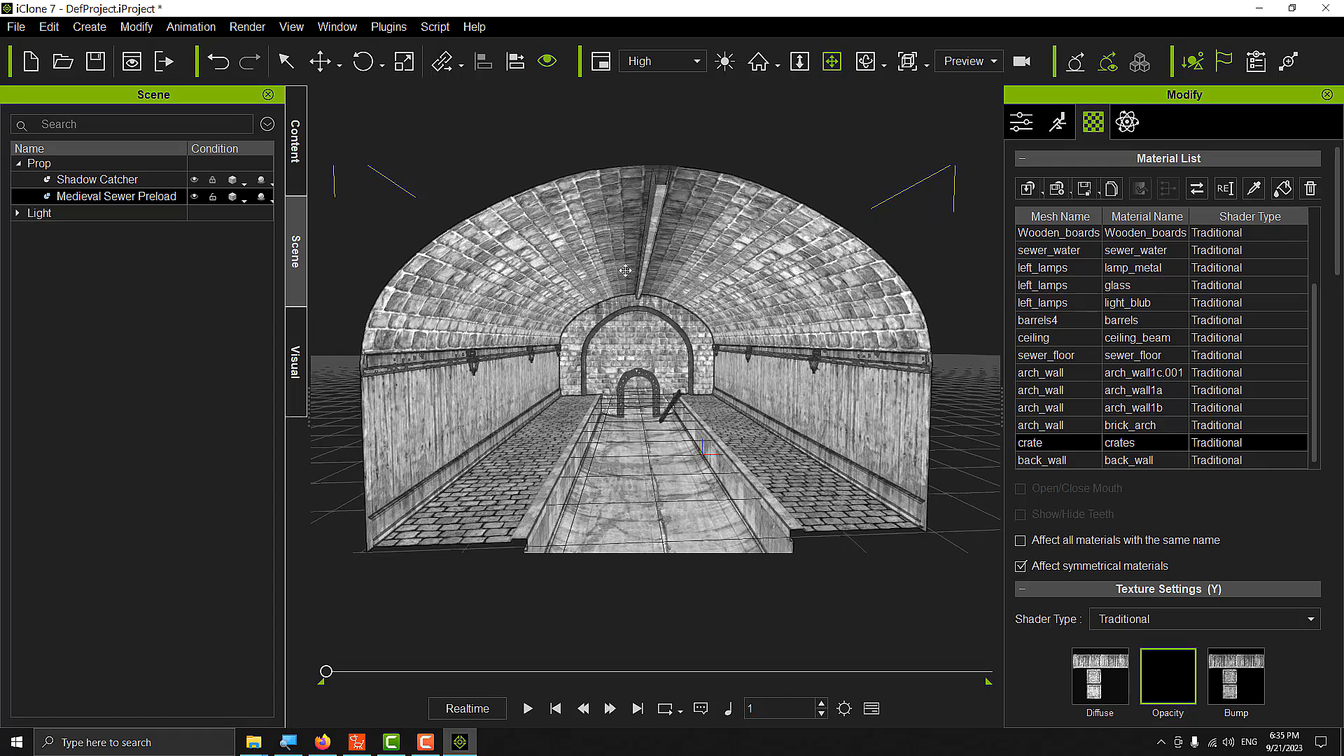
left_click(832, 66)
left_click_drag(731, 304, 729, 303)
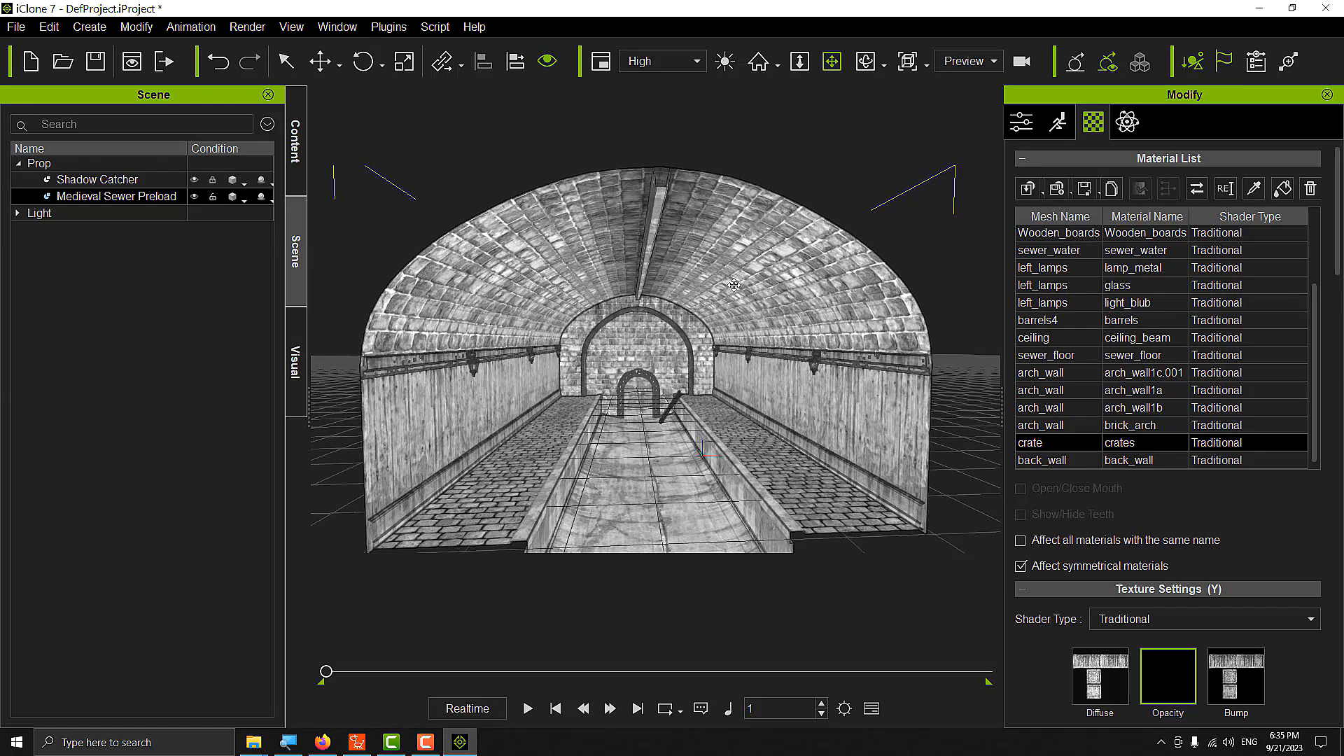
scroll(733, 285, "down", 1)
left_click_drag(656, 348, 655, 343)
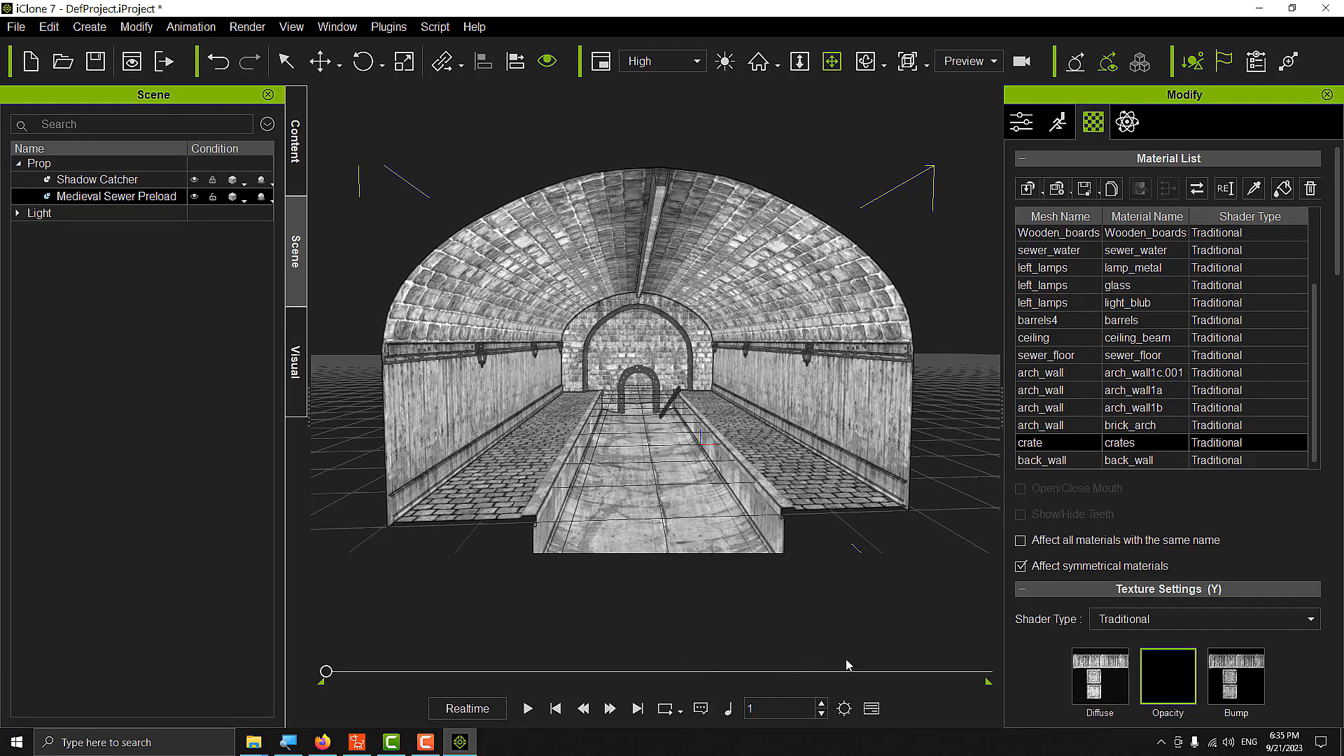
- Open the project settings, turn the 2D background's Activate Image option on and off again, and close the settings
left_click(844, 709)
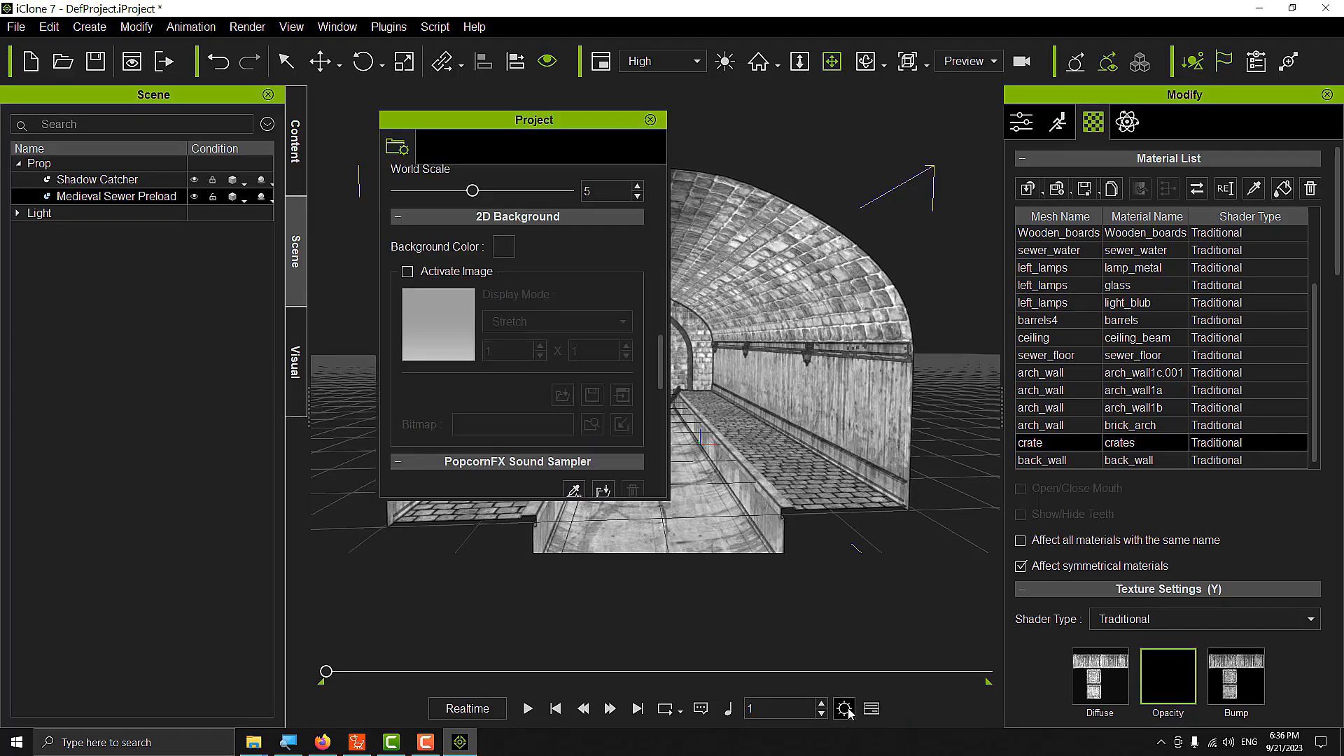
left_click(847, 711)
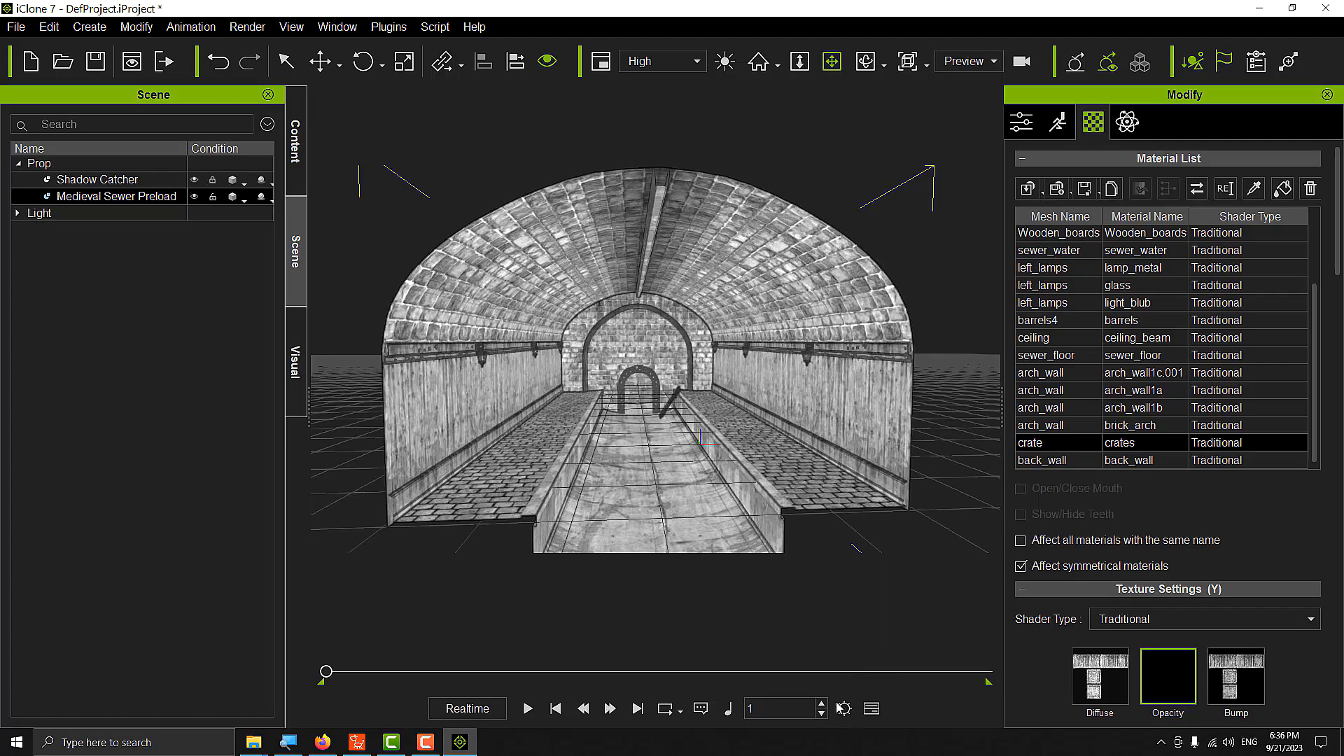
left_click(845, 710)
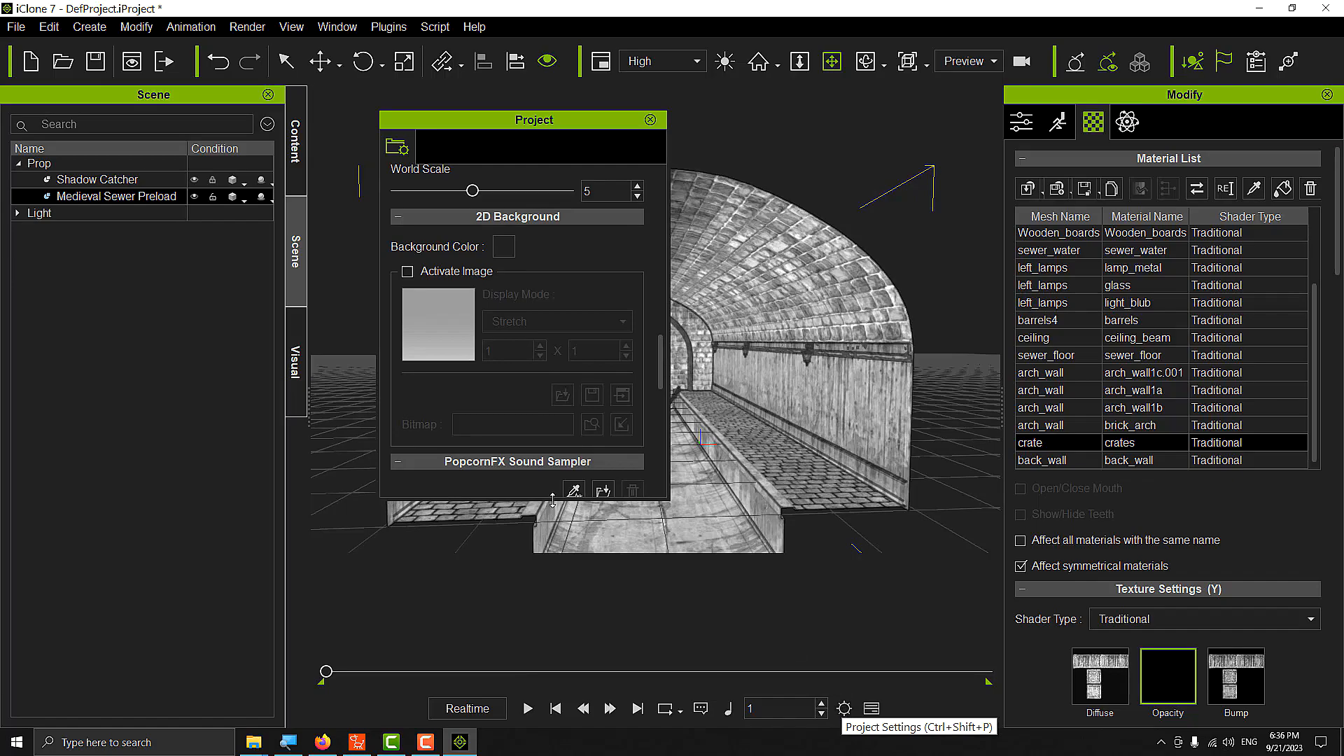
left_click(409, 273)
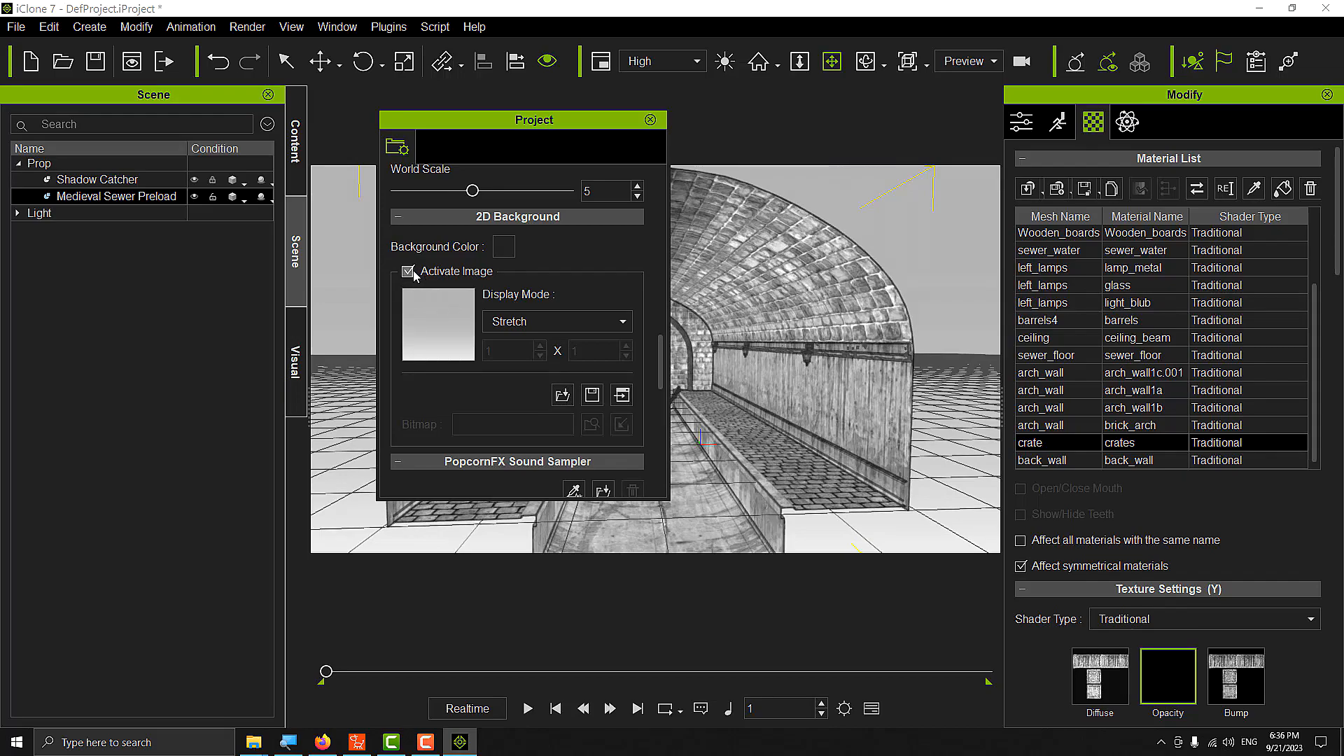
left_click(408, 272)
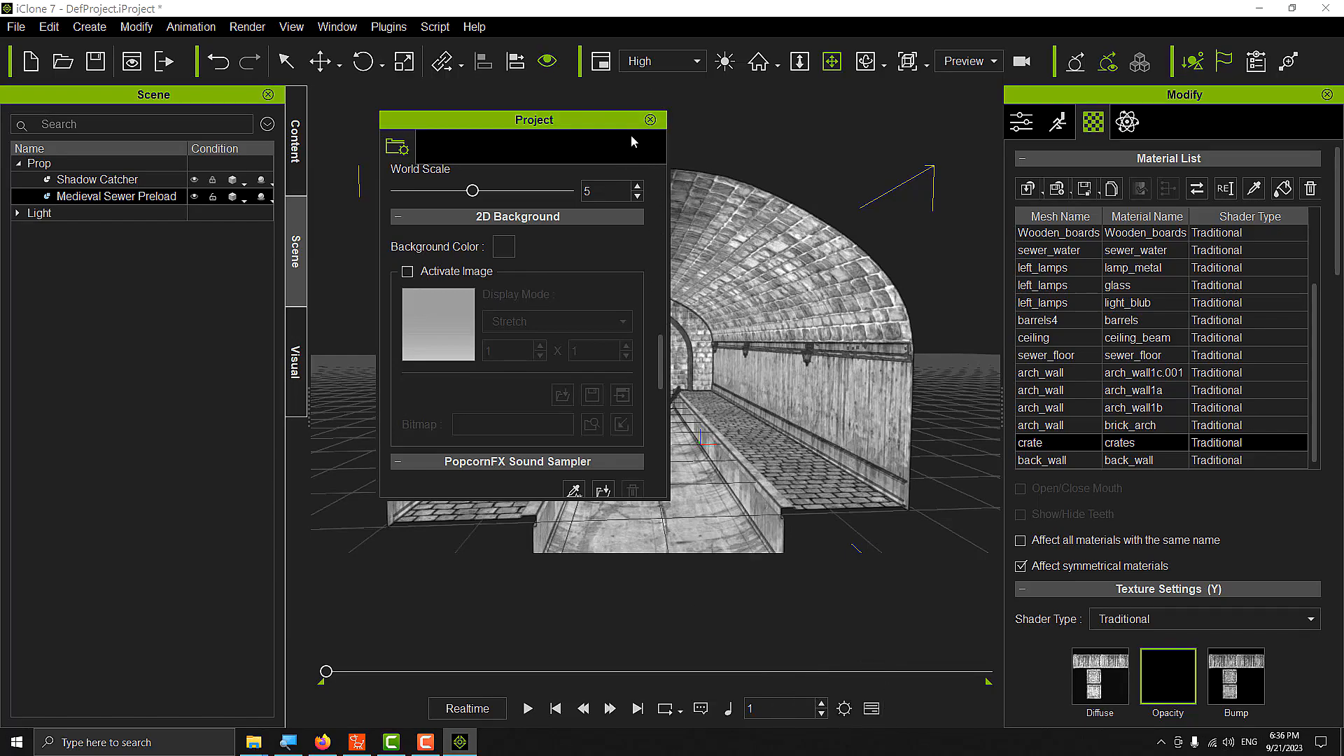
left_click(646, 121)
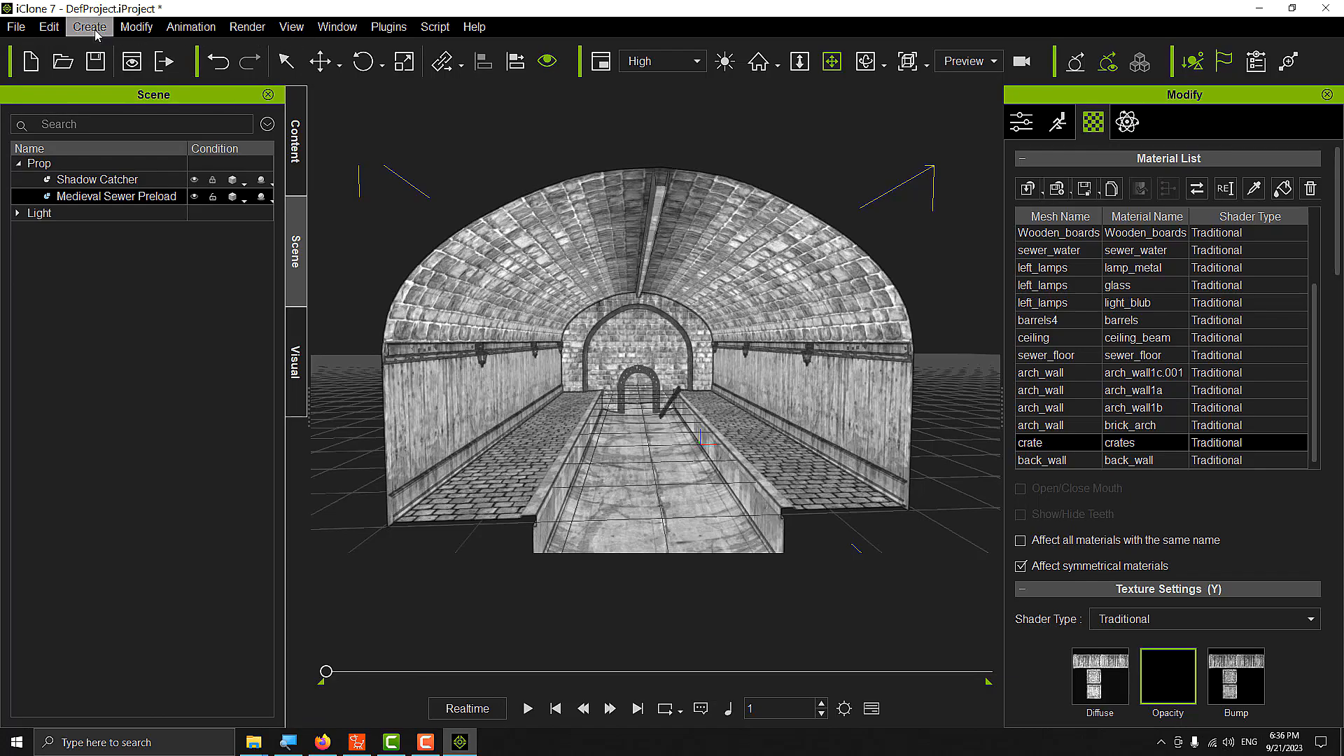
- Magnify the screen with Magnifier and bring up iClone's Project Settings
left_click(288, 742)
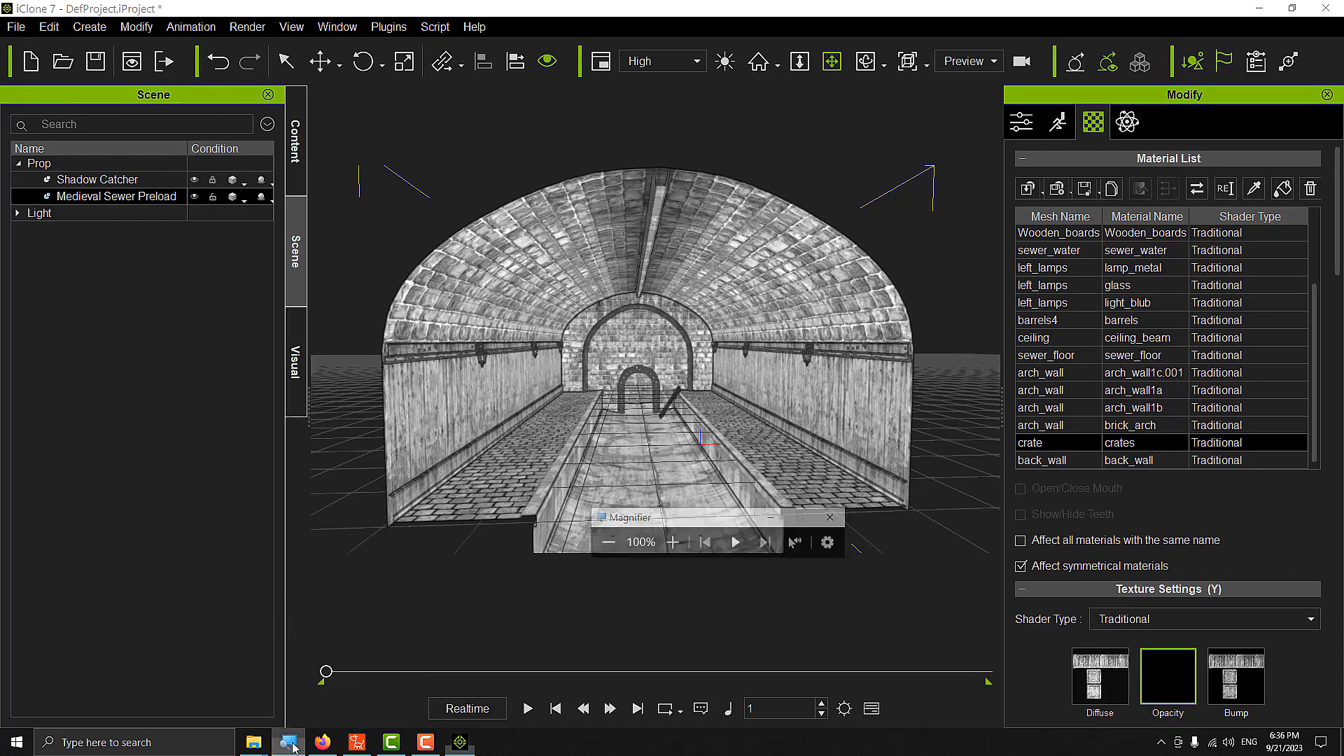
left_click(730, 513)
left_click(730, 512)
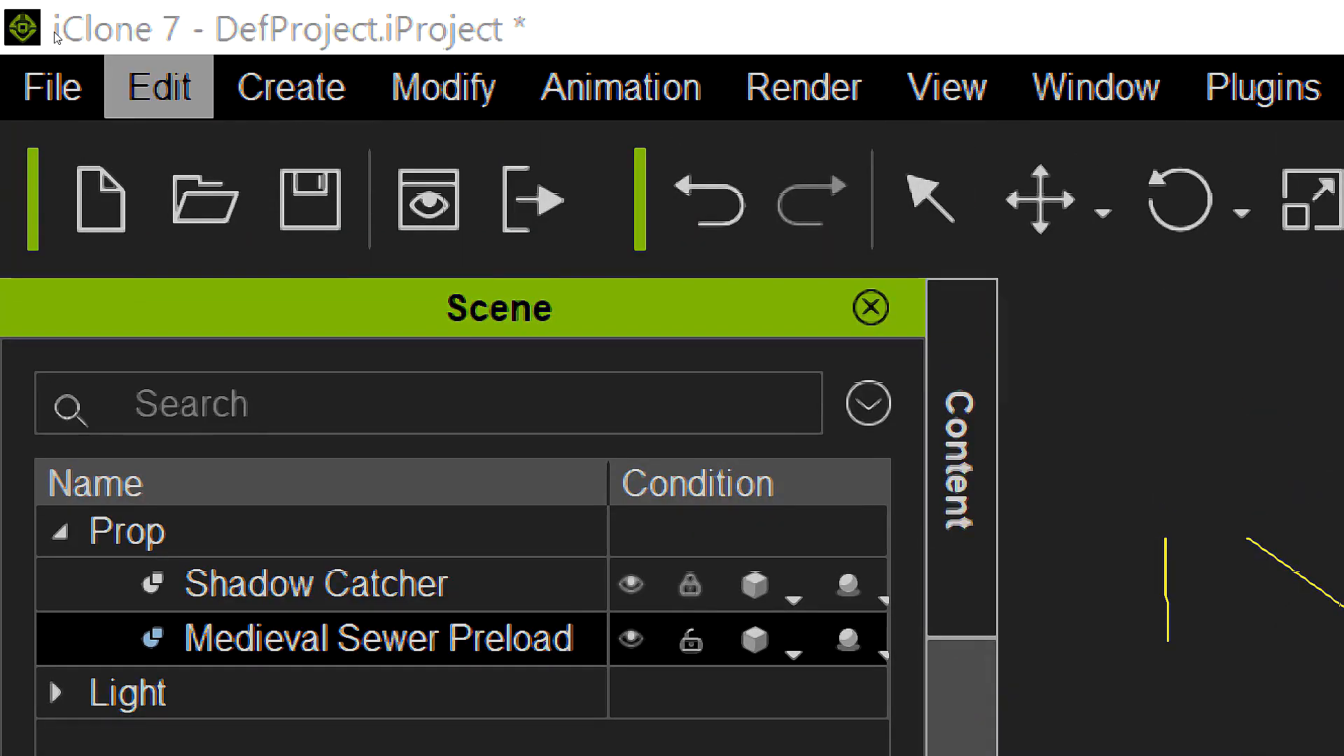
left_click(159, 87)
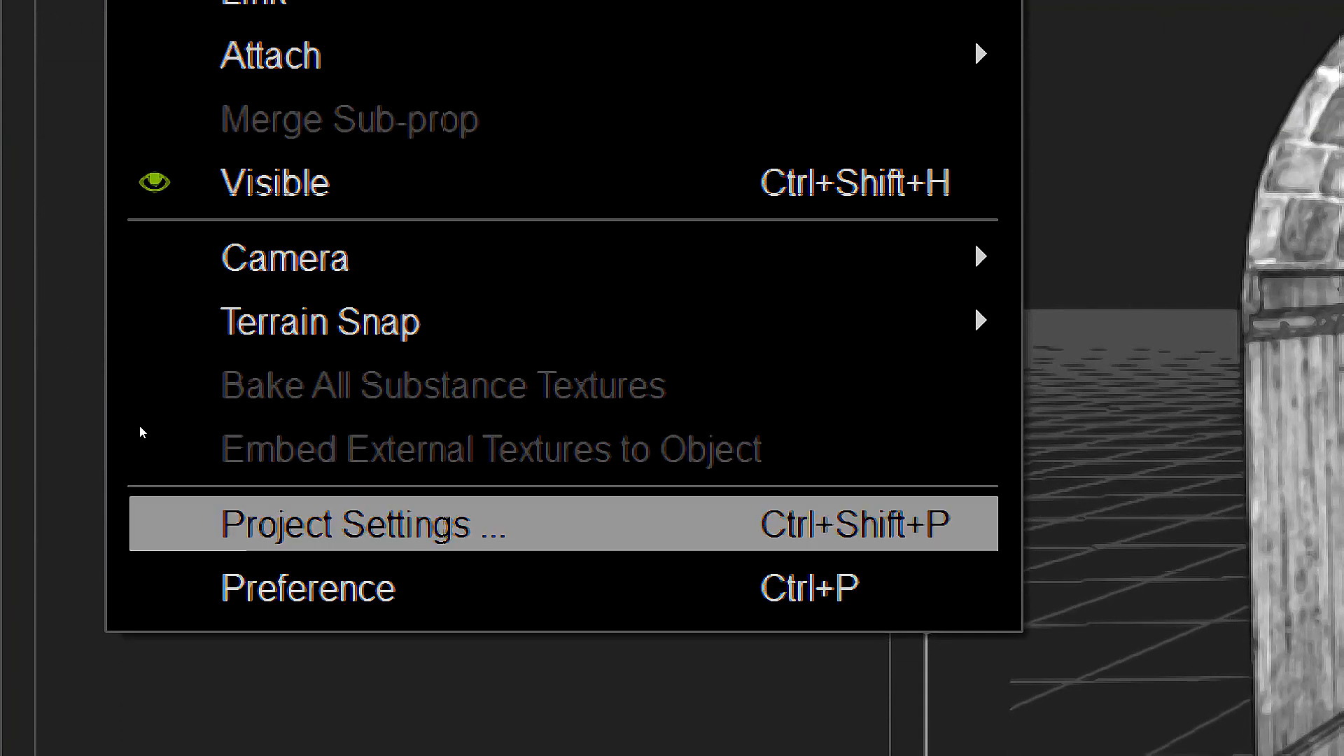
left_click(147, 544)
scroll(560, 300, "up", 10)
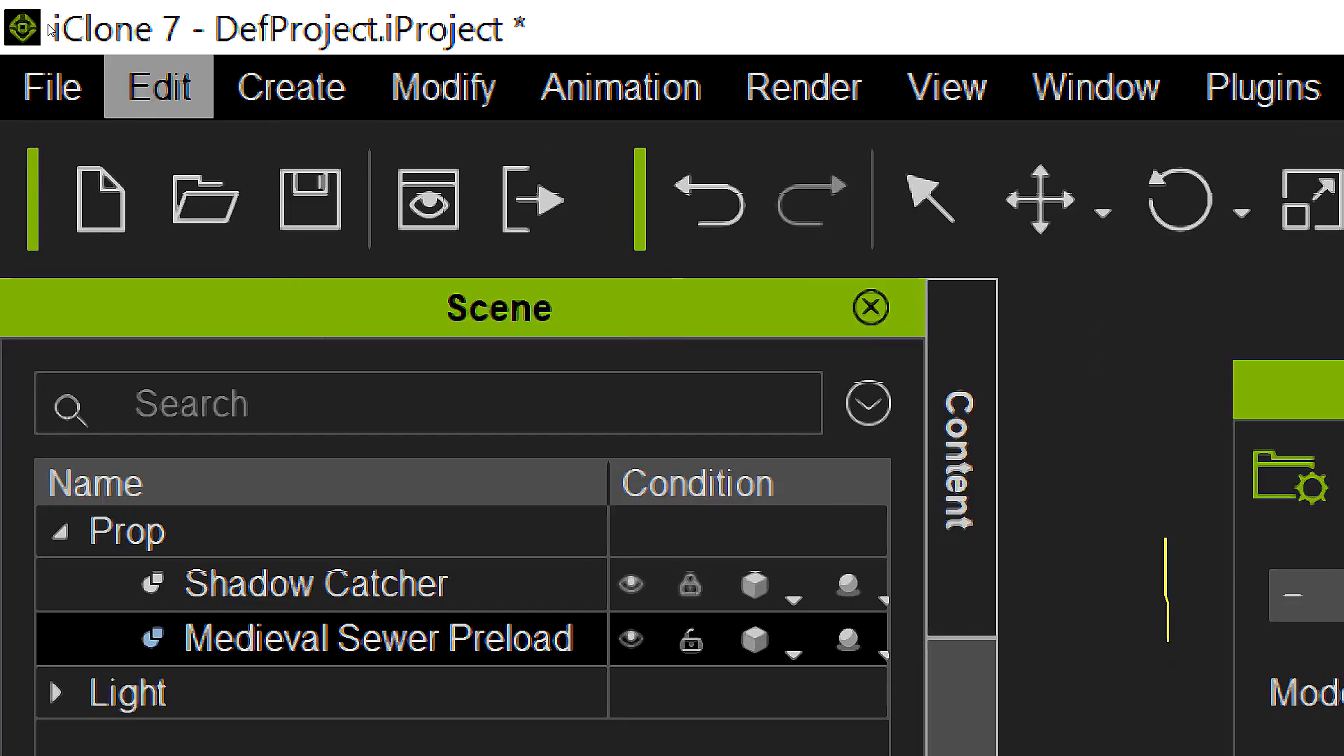
left_click(160, 88)
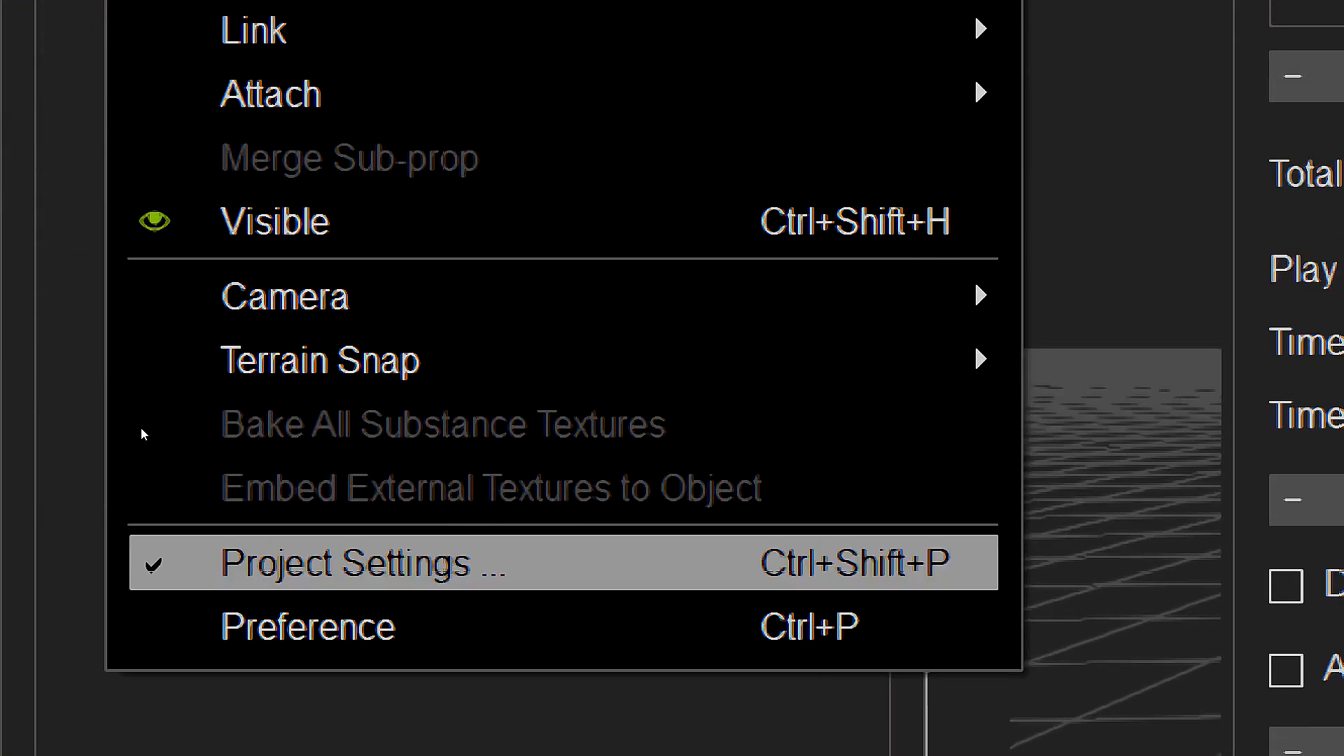
left_click(446, 582)
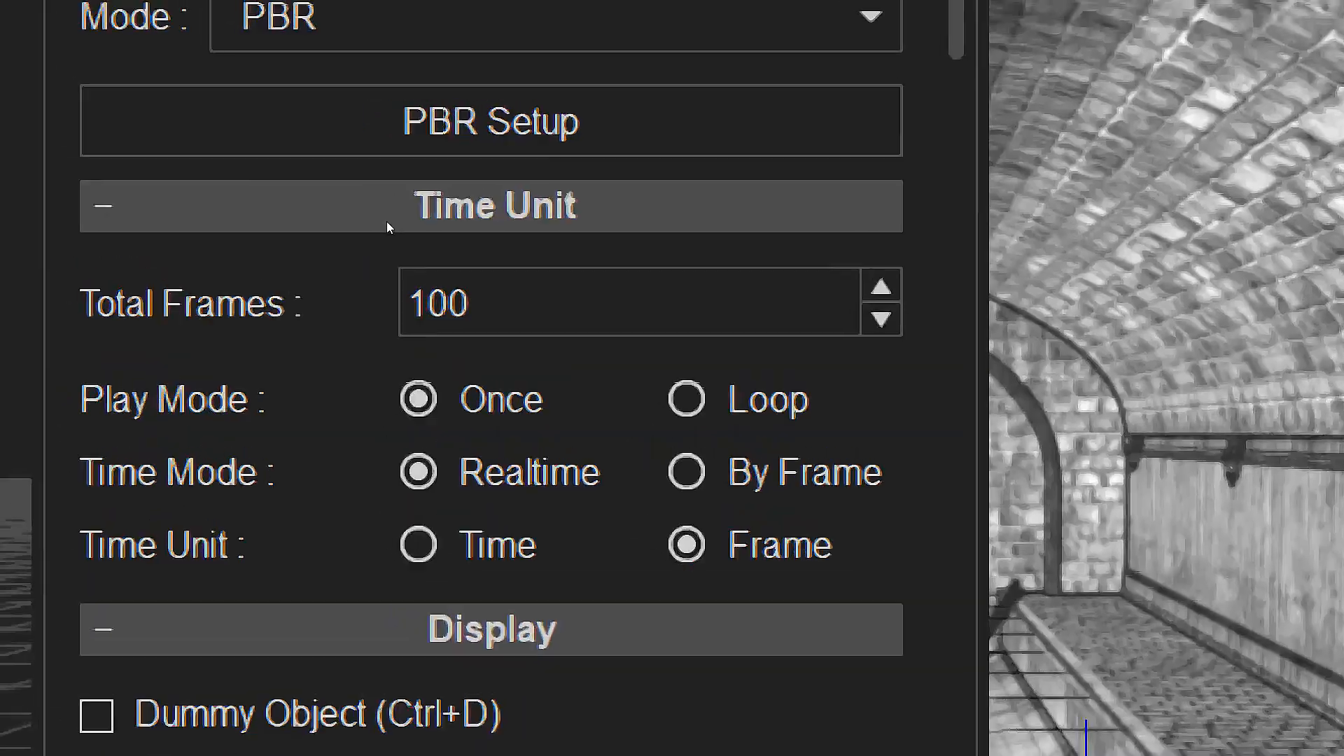
- Demonstrate the Activate Image option under 2D Background at magnified size, leaving it off, and close the Project window
scroll(544, 298, "down", 10)
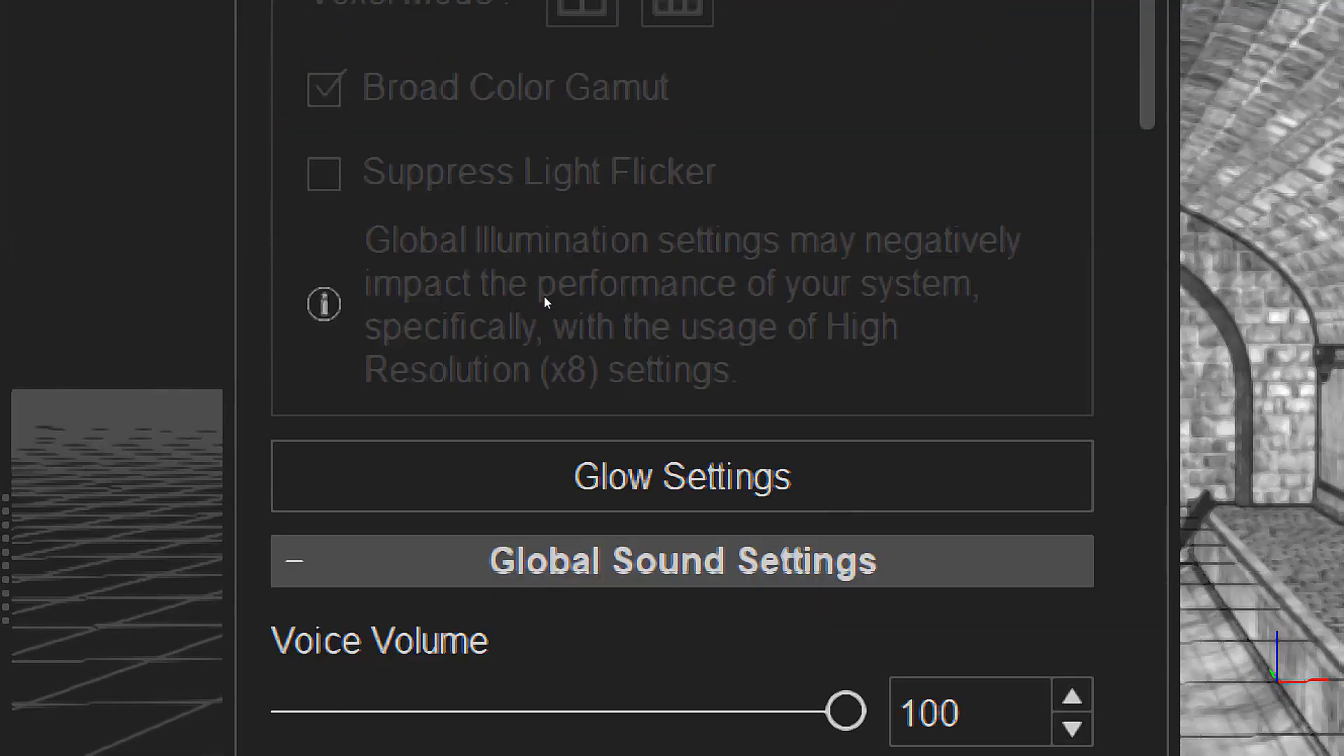
scroll(545, 297, "down", 15)
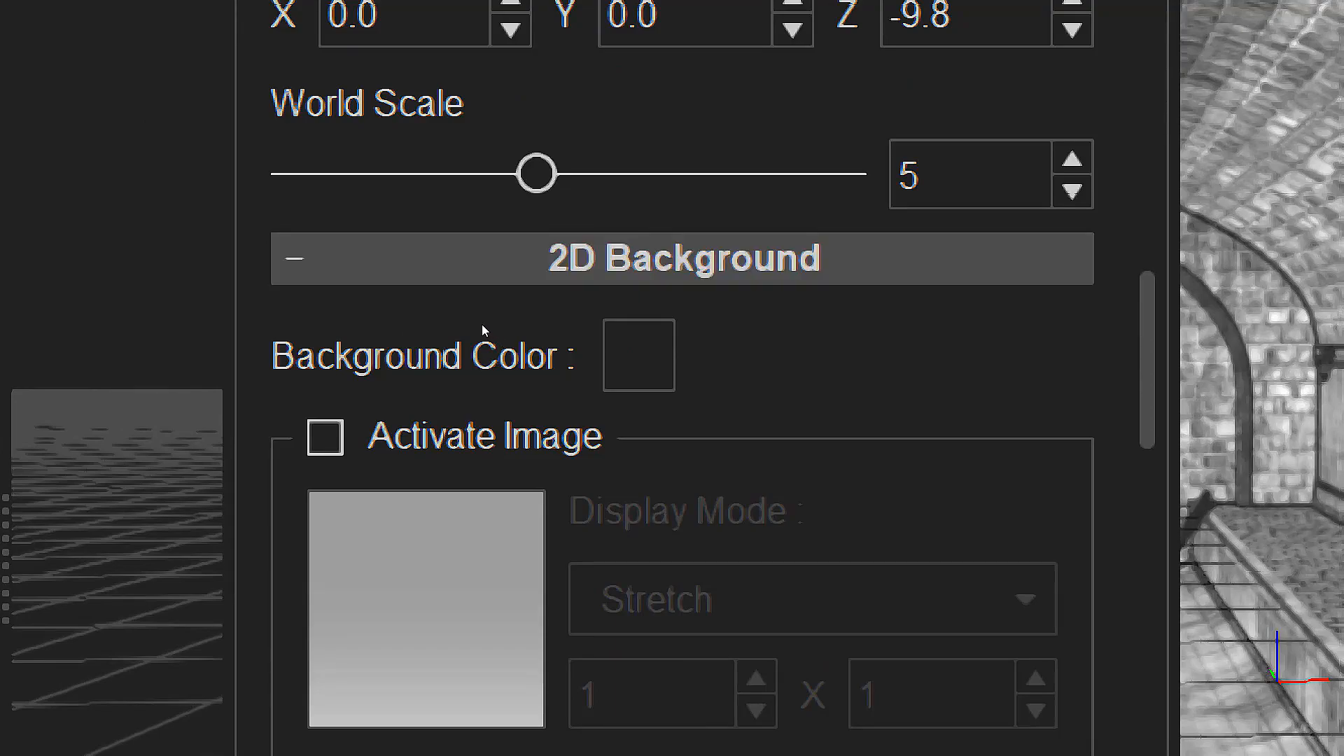
left_click(409, 371)
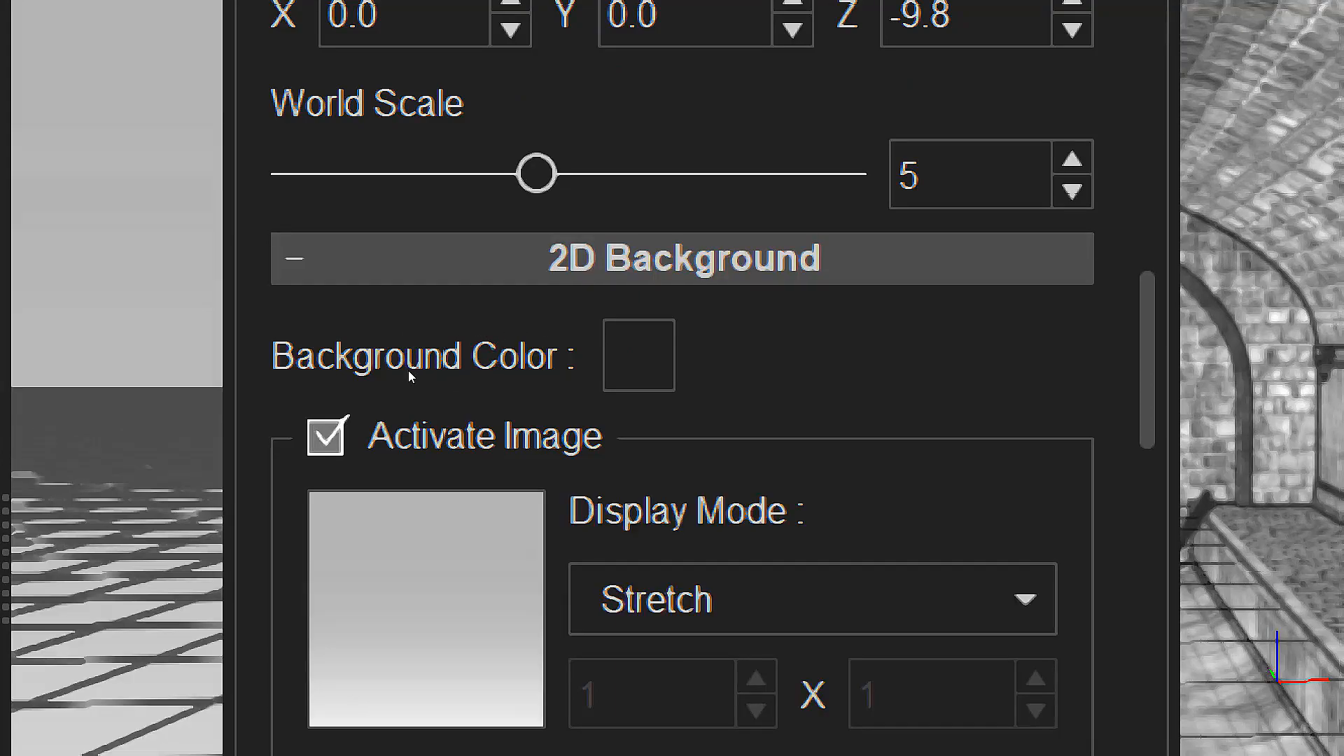
left_click(409, 371)
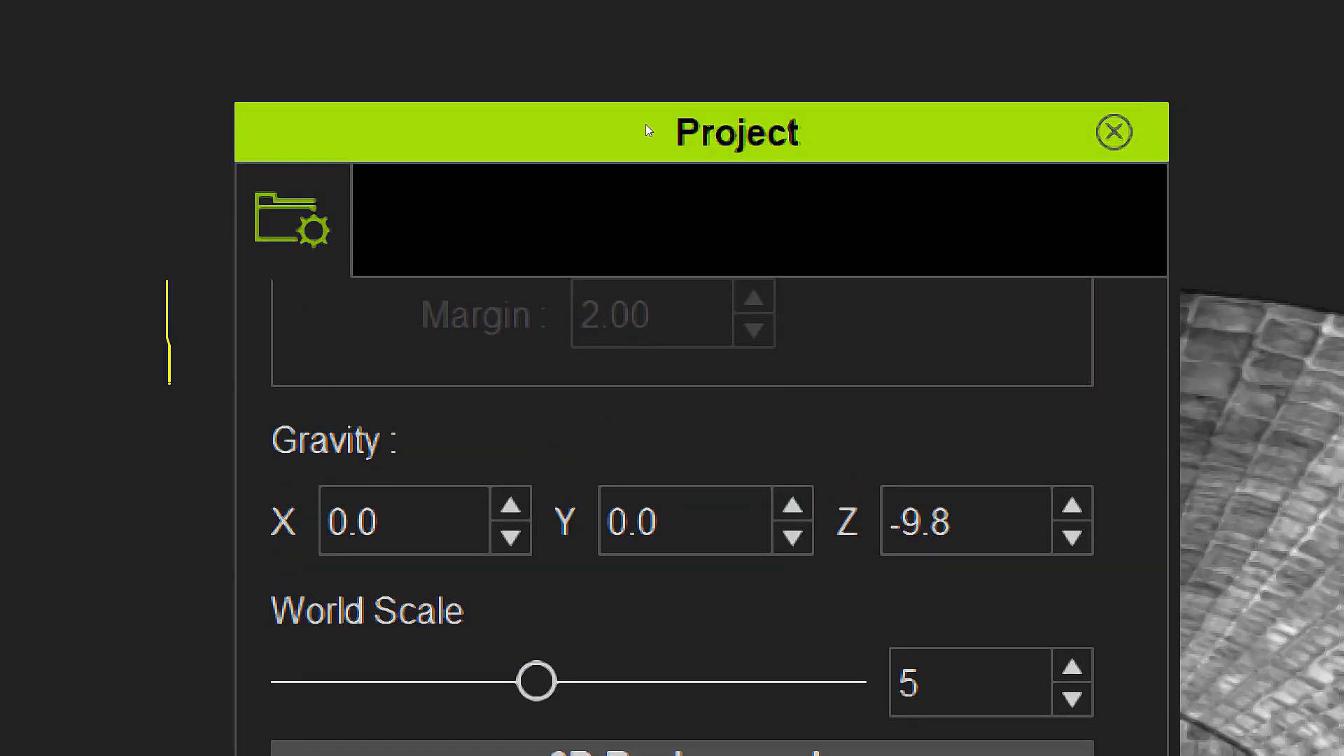
left_click(1113, 132)
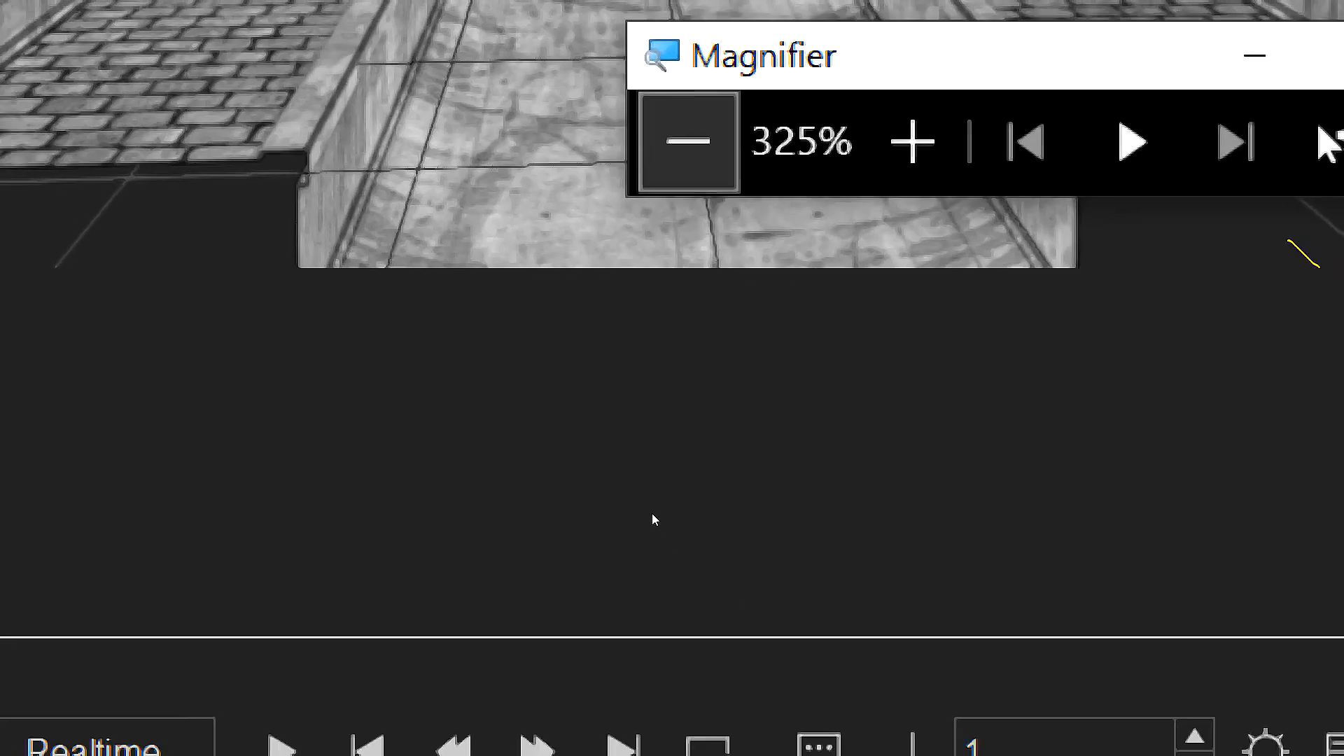
- Return the Magnifier zoom to 100%
key("super+minus")
key("super+minus")
key("super+minus")
key("super+minus")
key("super+minus")
key("super+minus")
key("super+minus")
key("super+minus")
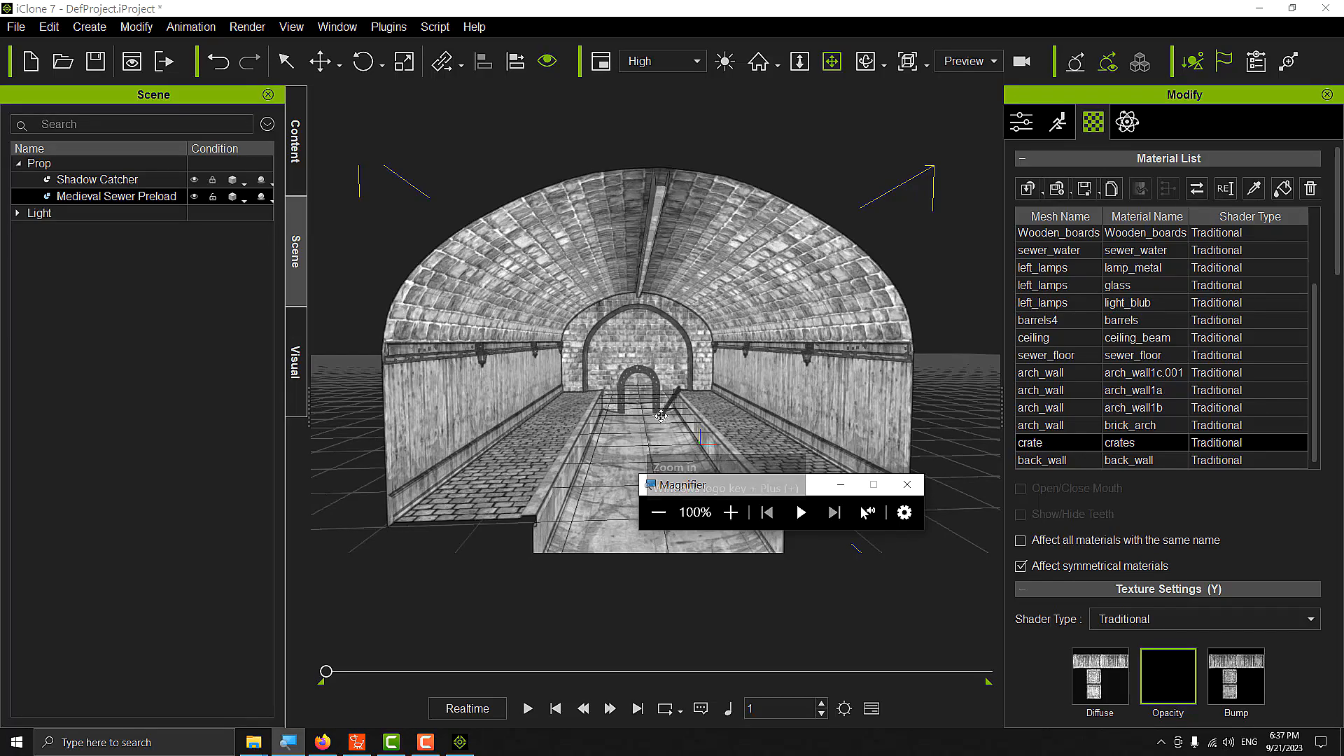
left_click(732, 513)
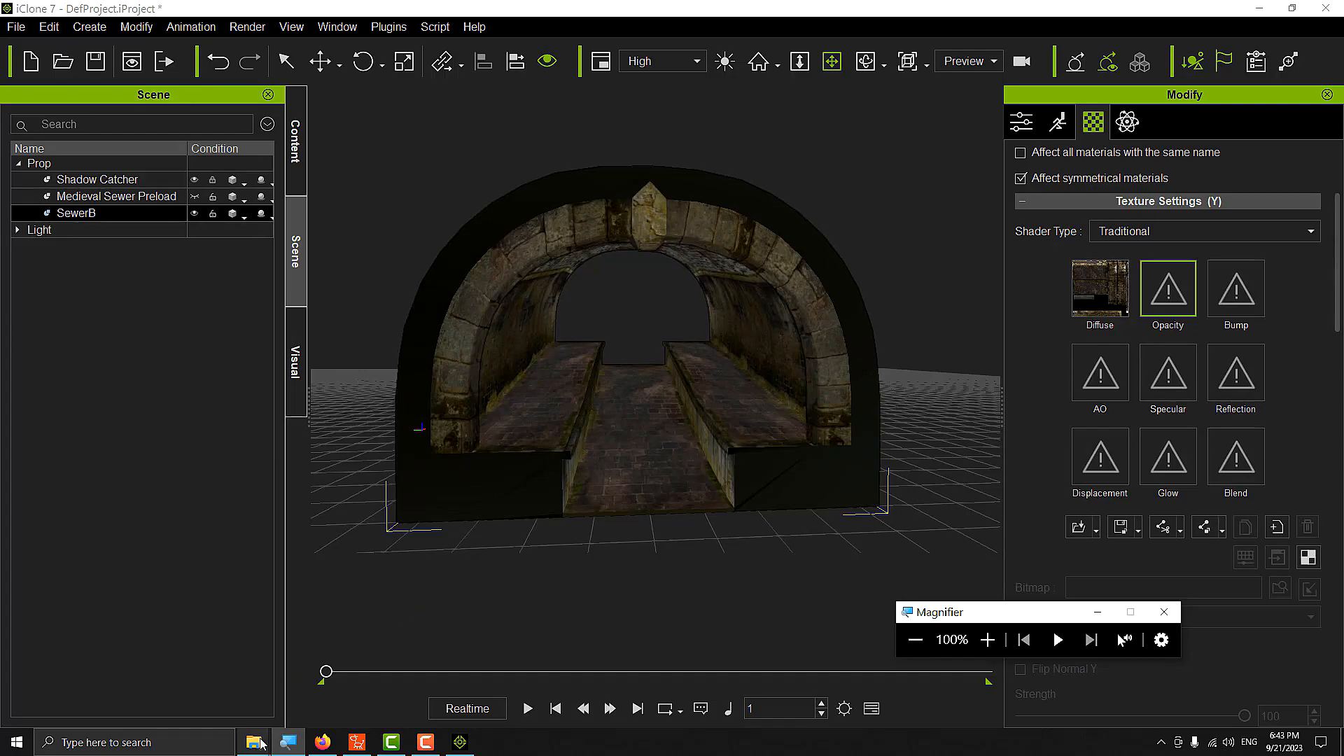
- Switch to the PROPS - SEWER CONSTRUCTION folder in File Explorer and look through the neighbouring Sewer Construction Pack folder
mouse_move(259, 743)
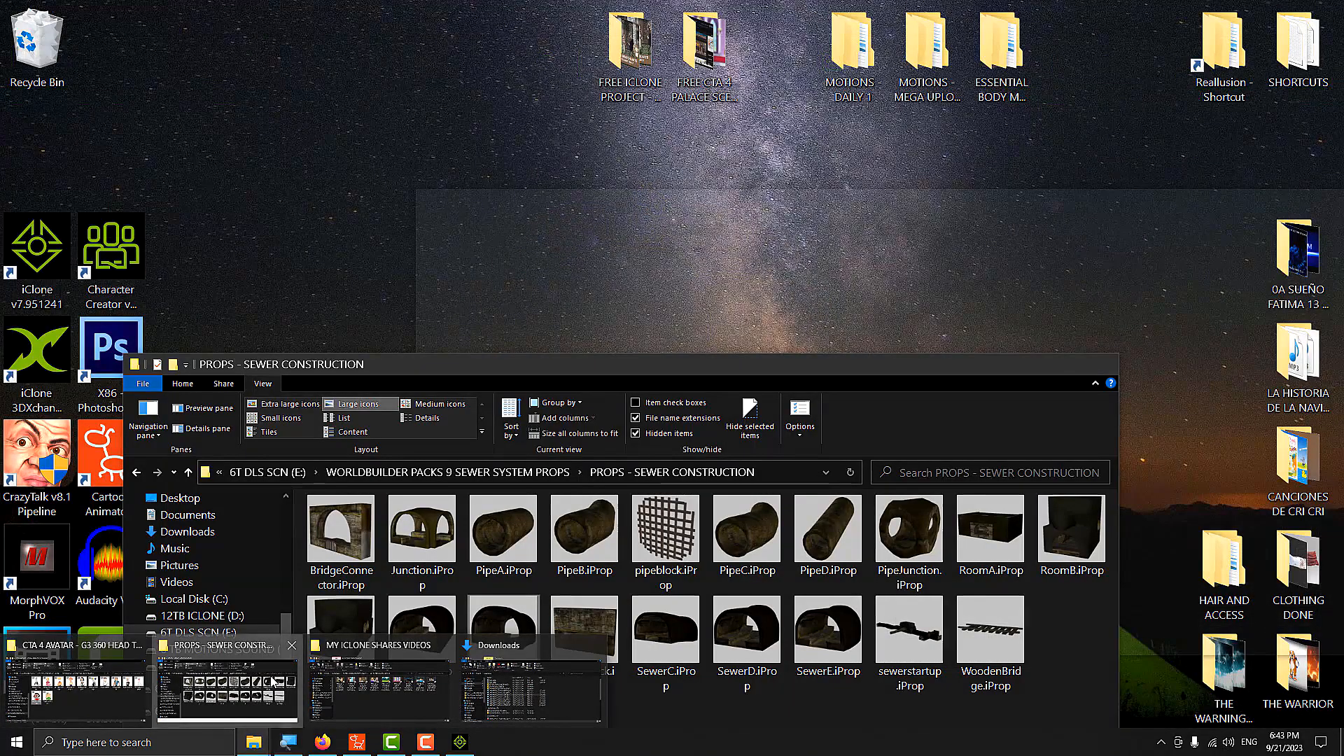
left_click(273, 681)
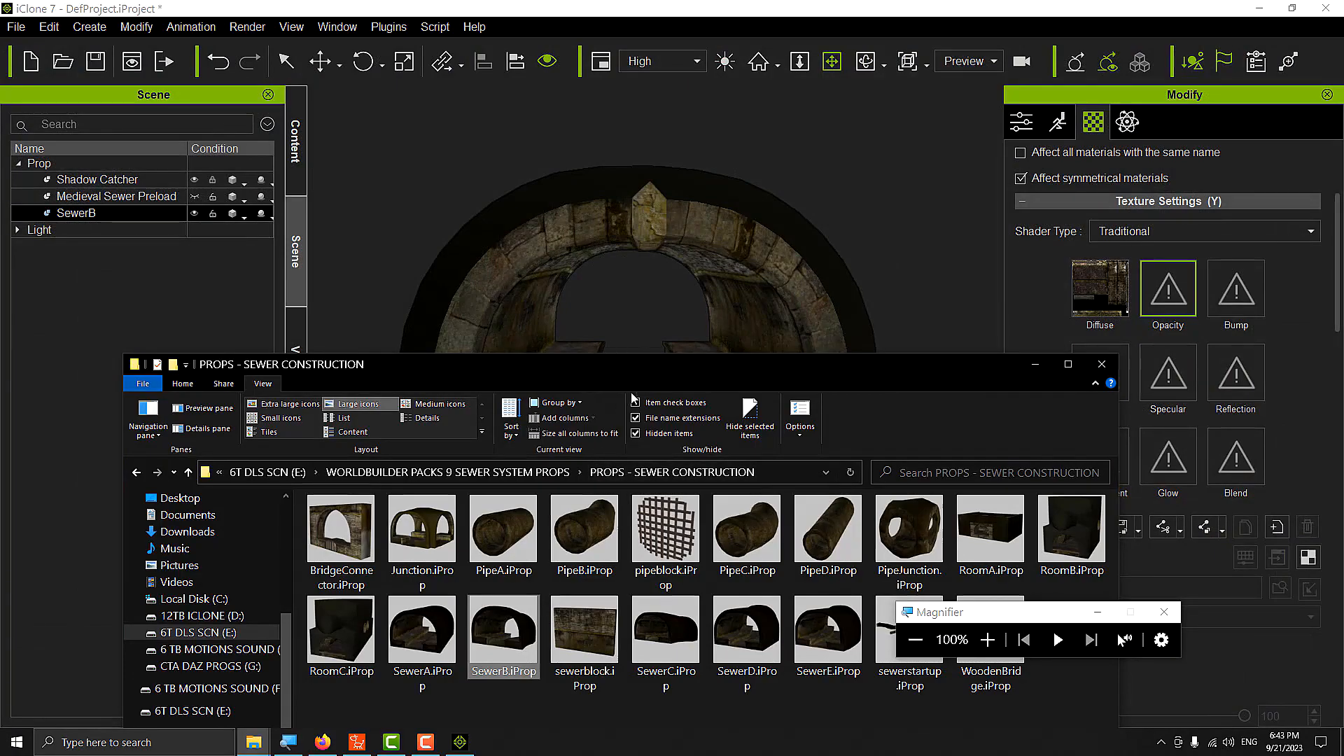
left_click_drag(627, 362, 550, 207)
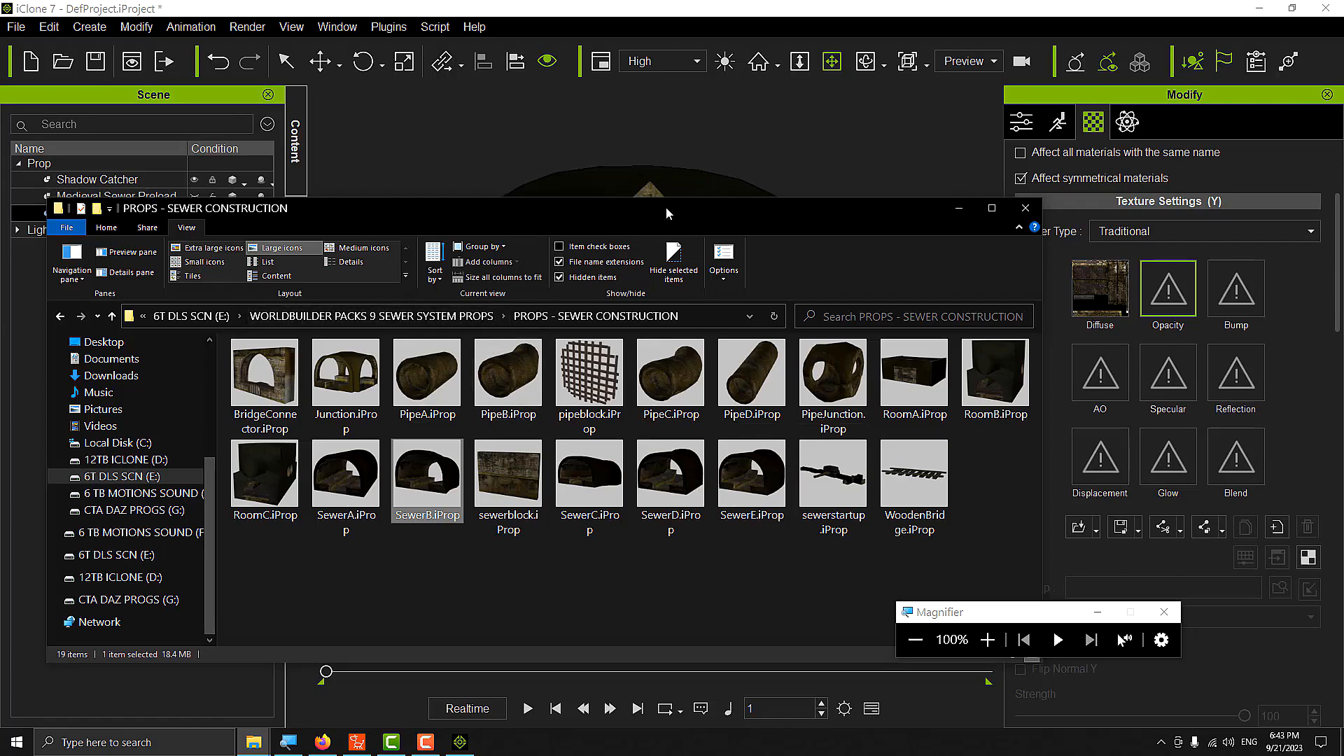
left_click_drag(623, 216, 644, 299)
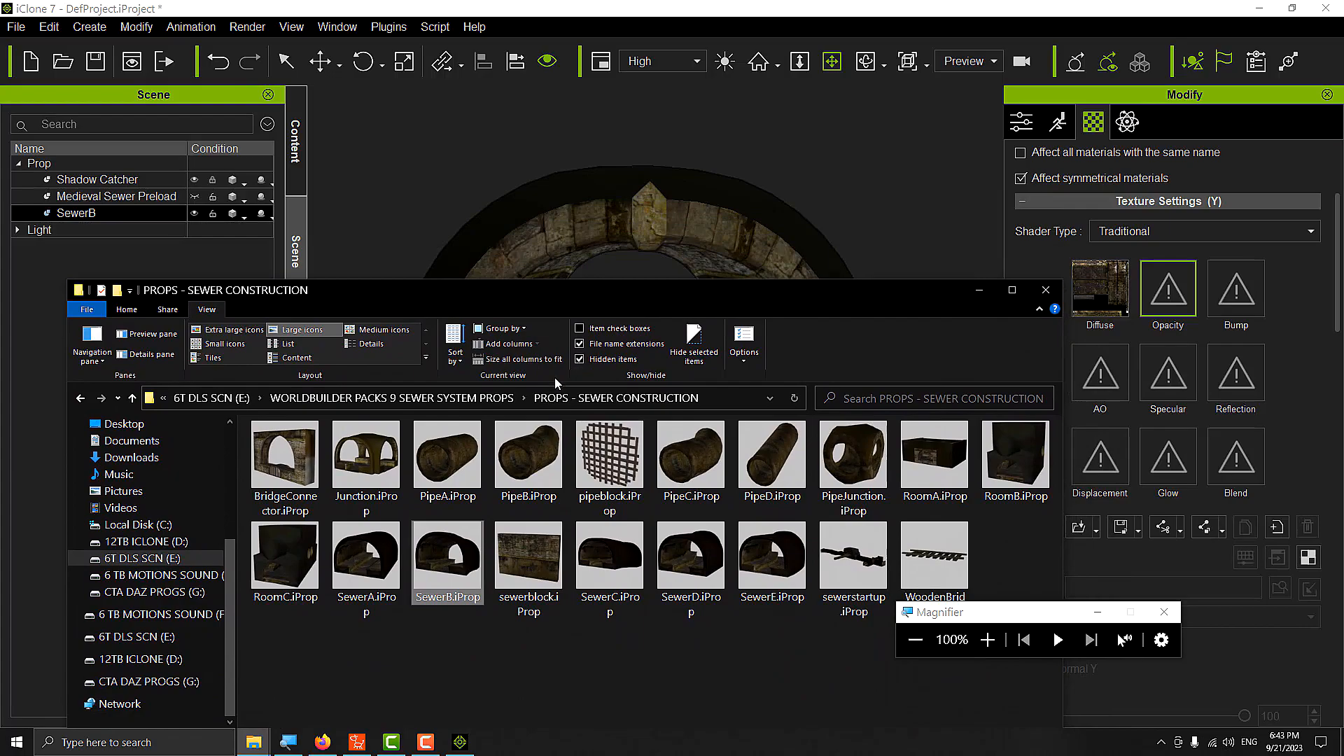
left_click(486, 400)
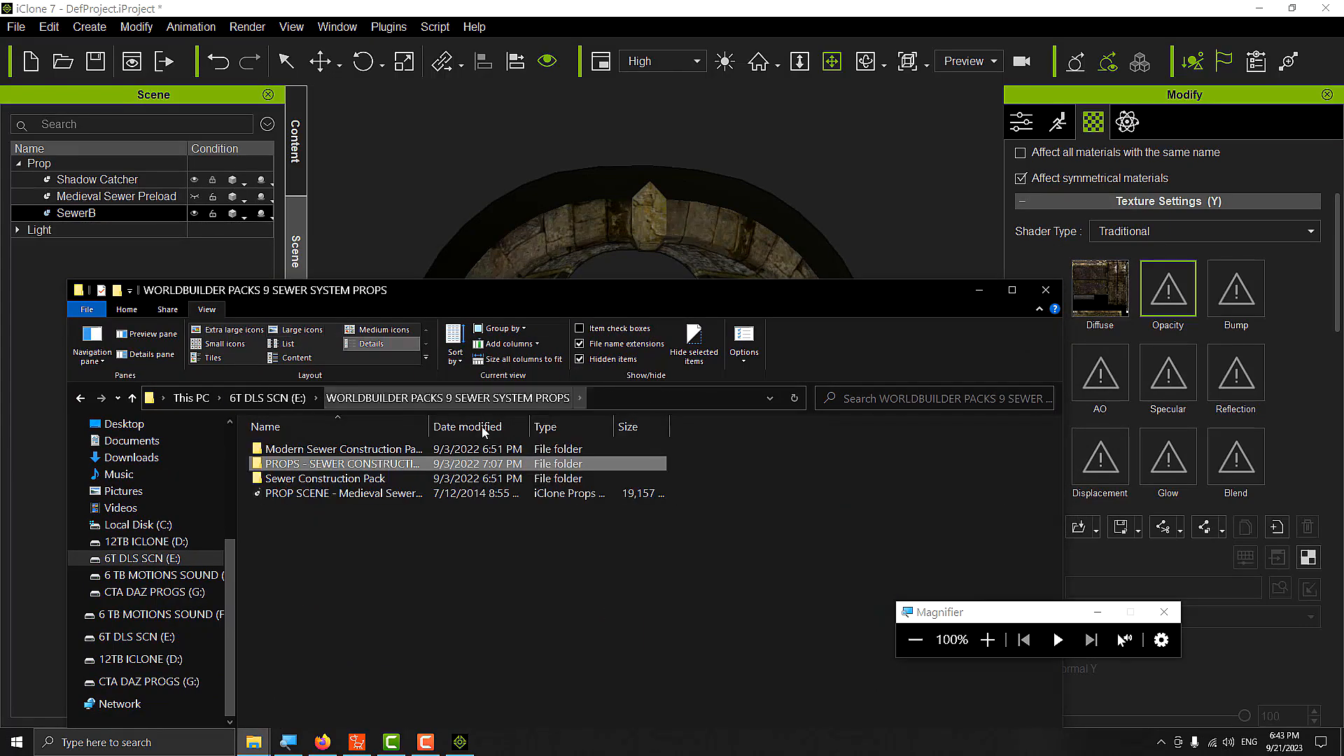
double_click(370, 482)
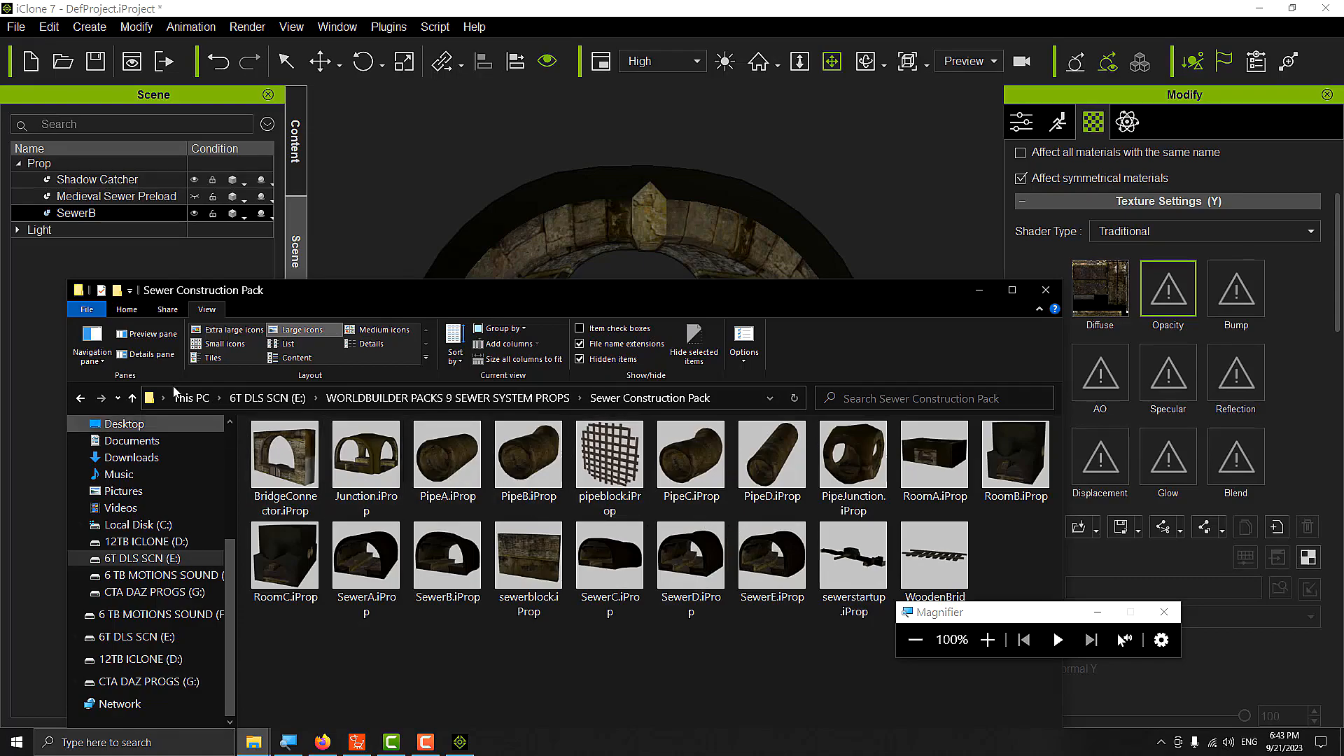
left_click(81, 398)
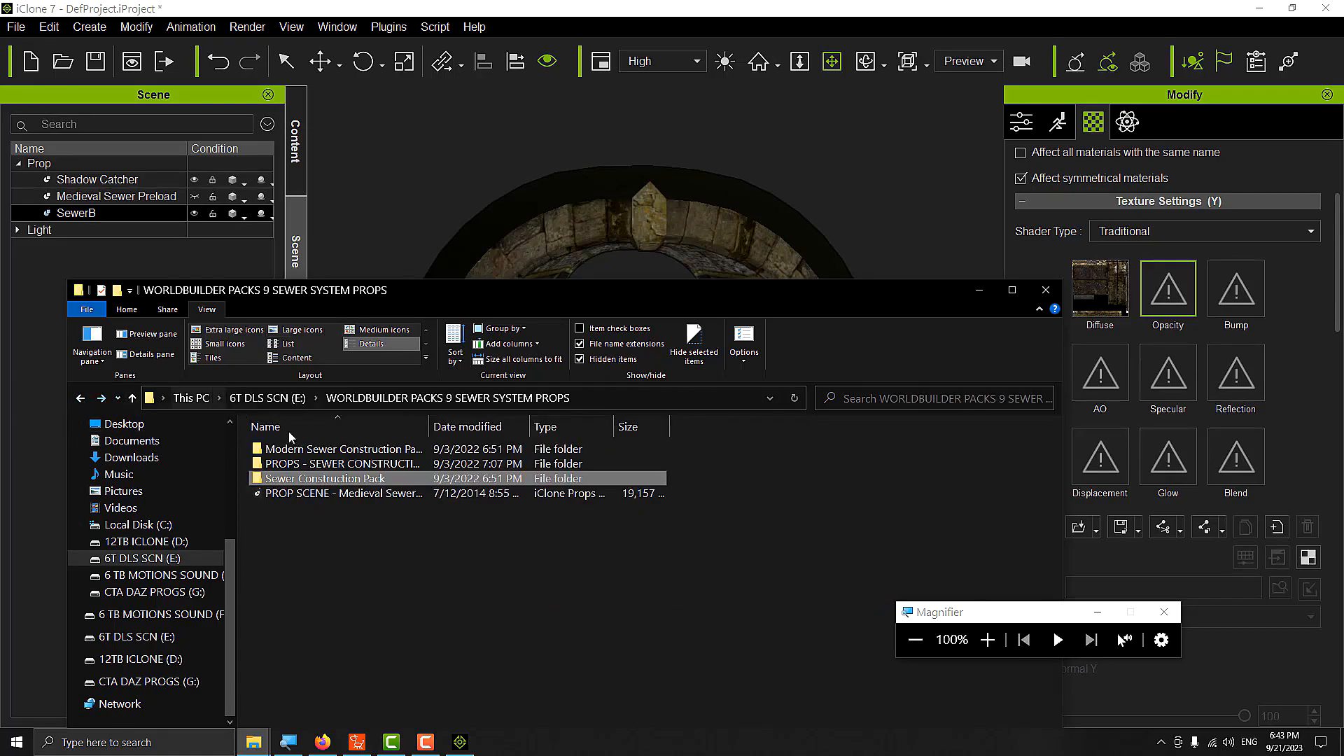
- Open the Modern Sewer Construction Pack EZ Worldbuilder Kit folder and display its props as enlarged thumbnails
double_click(405, 450)
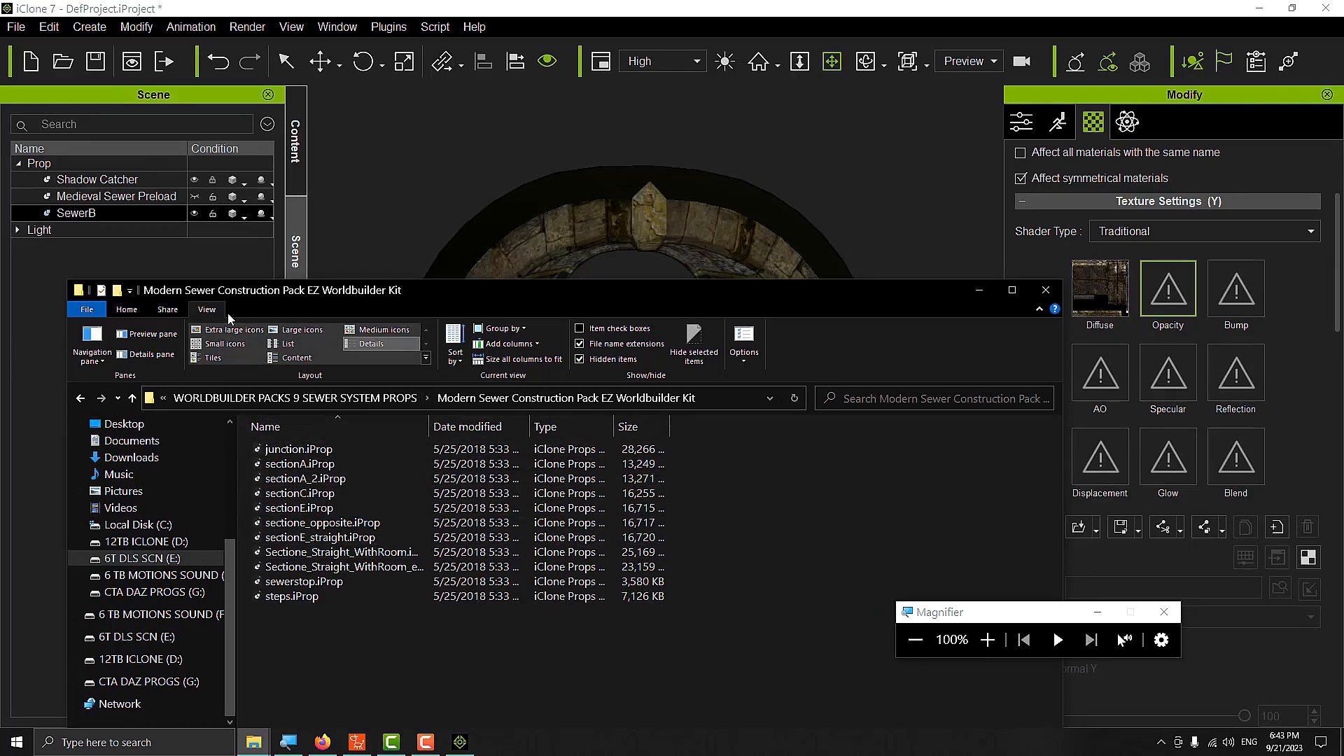
left_click(306, 342)
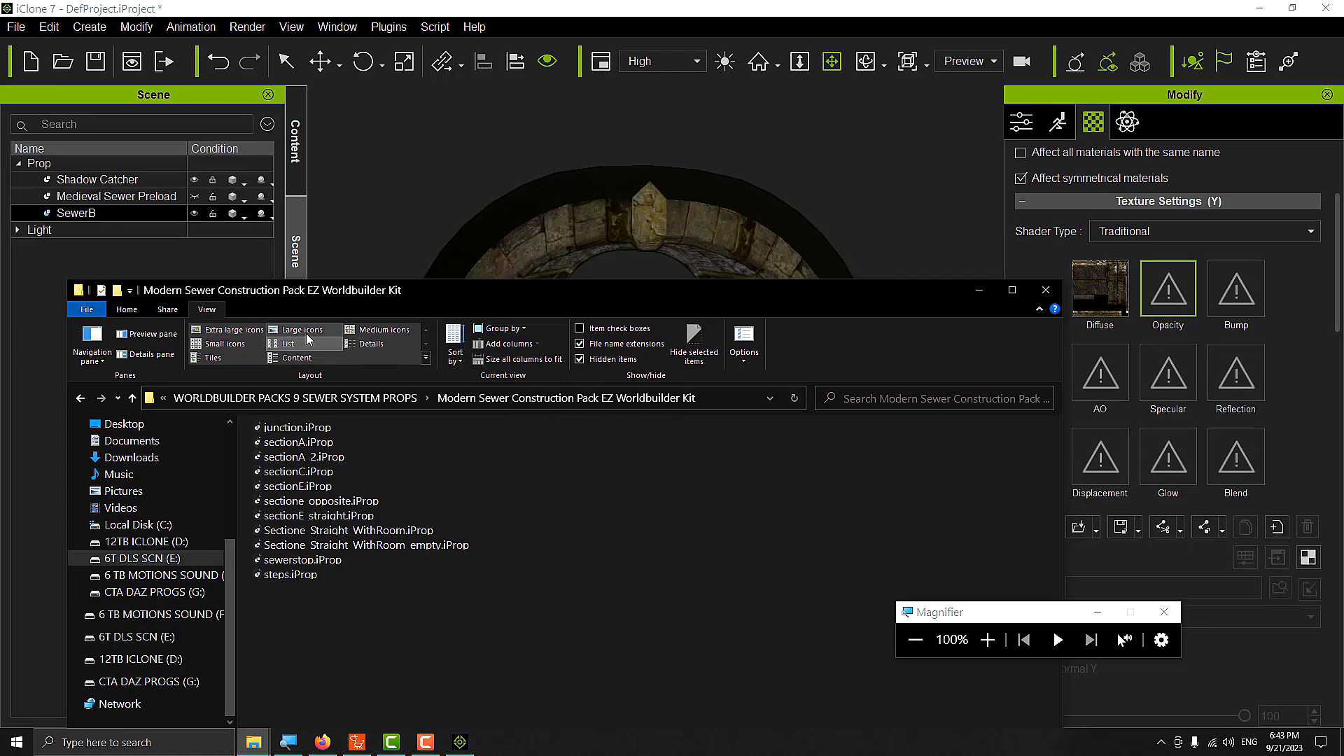
left_click(304, 331)
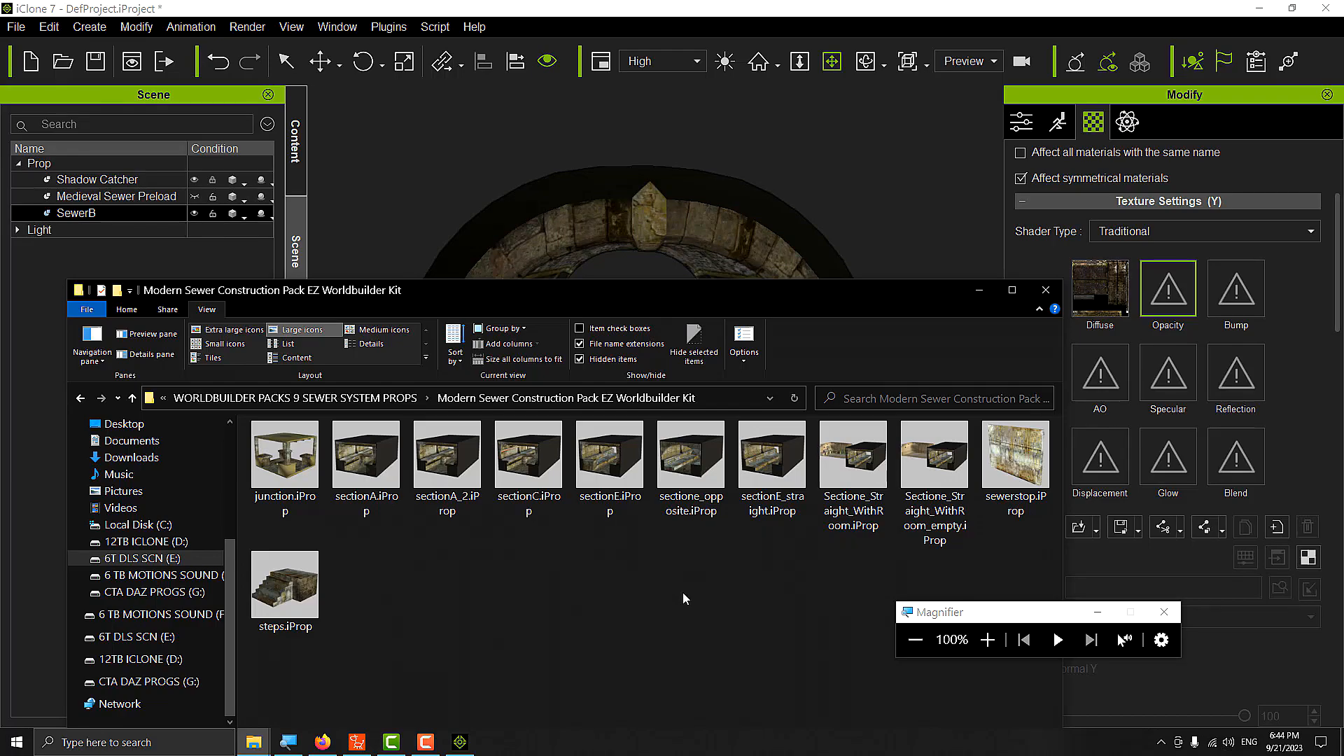
scroll(619, 602, "up", 4, "ctrl")
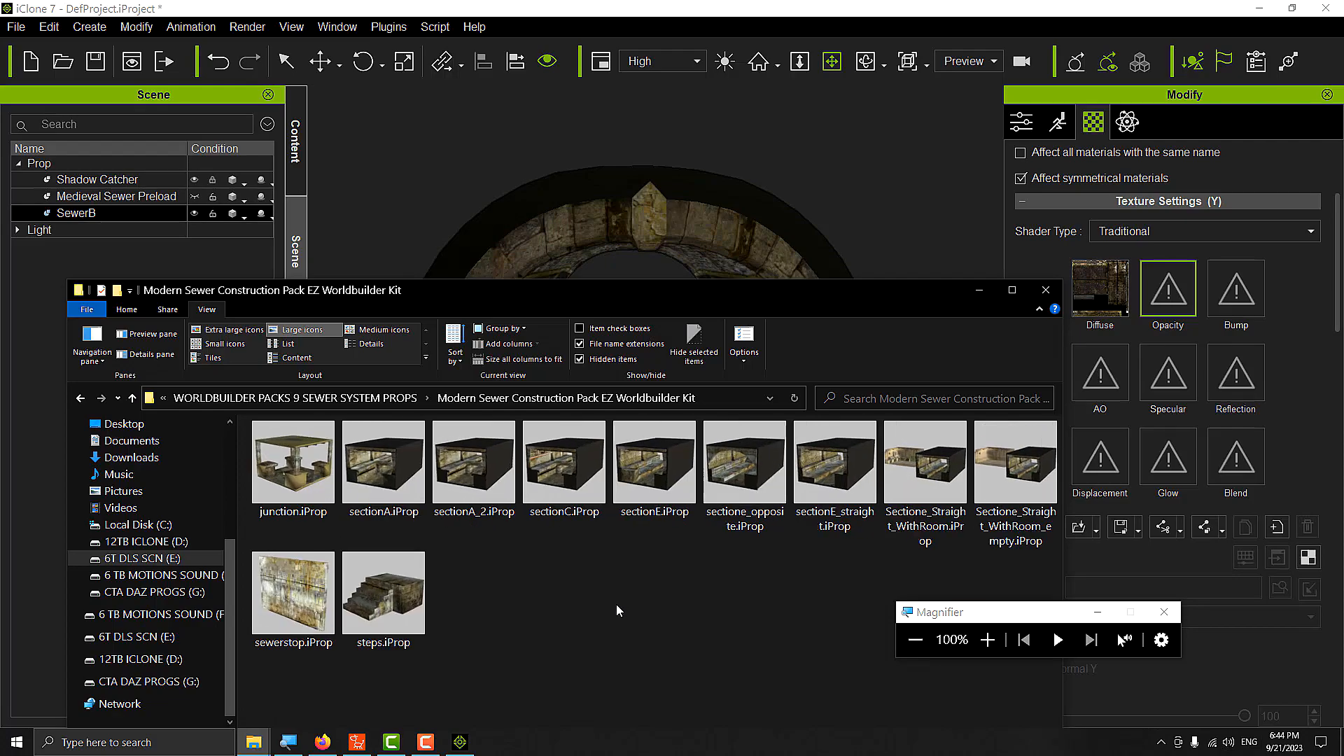
scroll(670, 620, "up", 1, "ctrl")
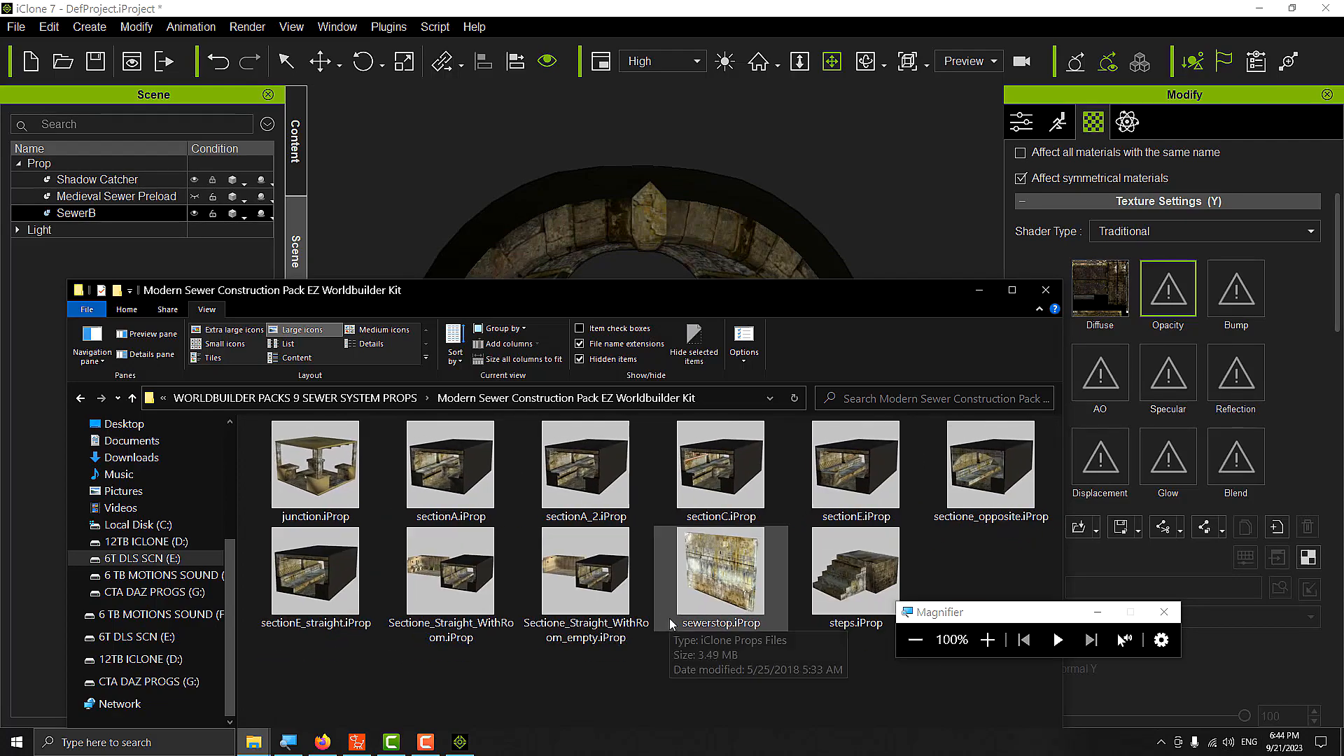
scroll(670, 619, "up", 1, "ctrl")
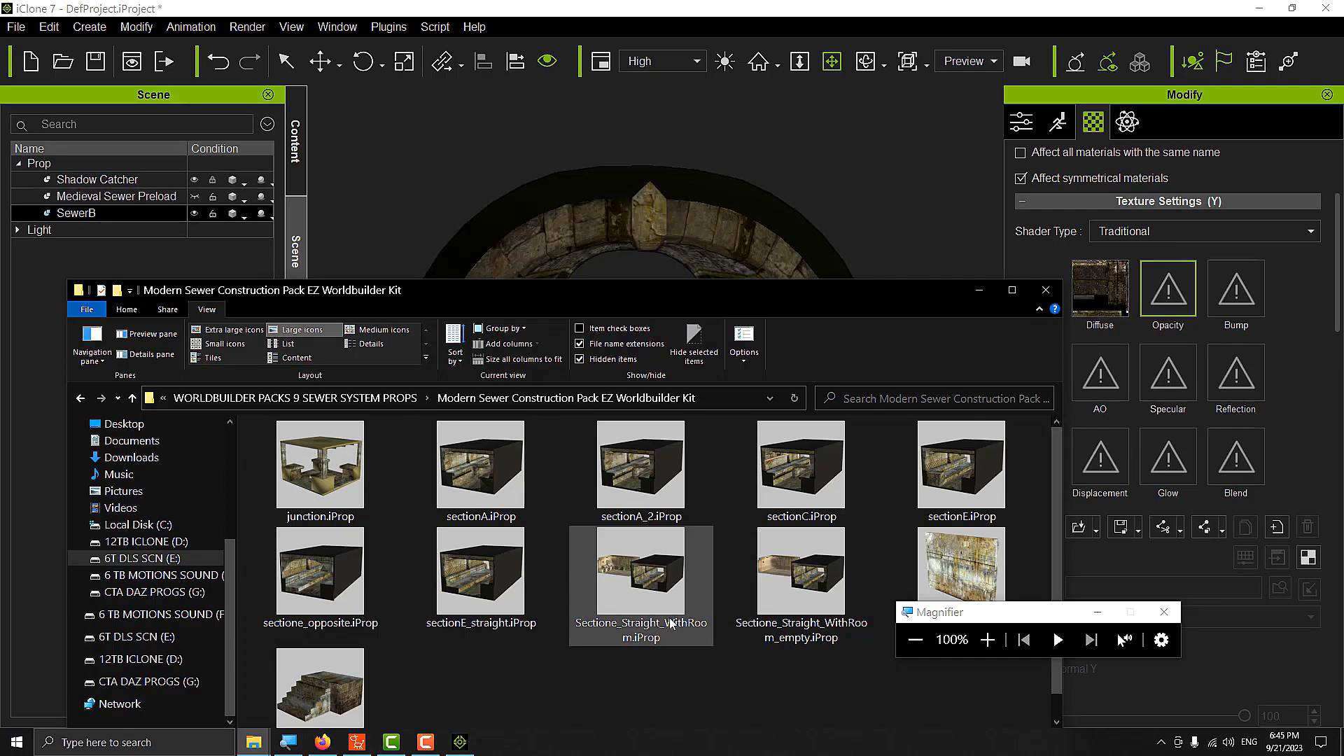
- Return to iClone, select both SewerB materials, and open the Adjust Color settings for their Diffuse texture
left_click(971, 293)
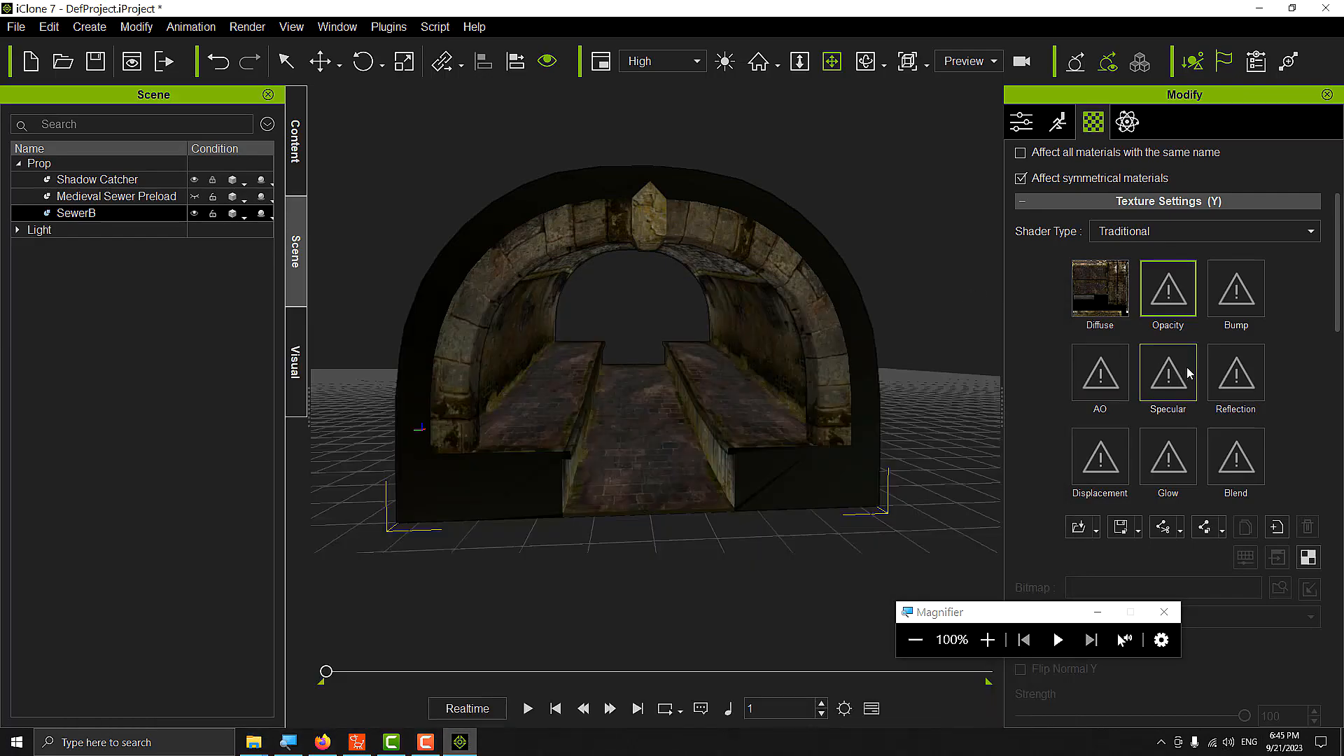
left_click(1105, 303)
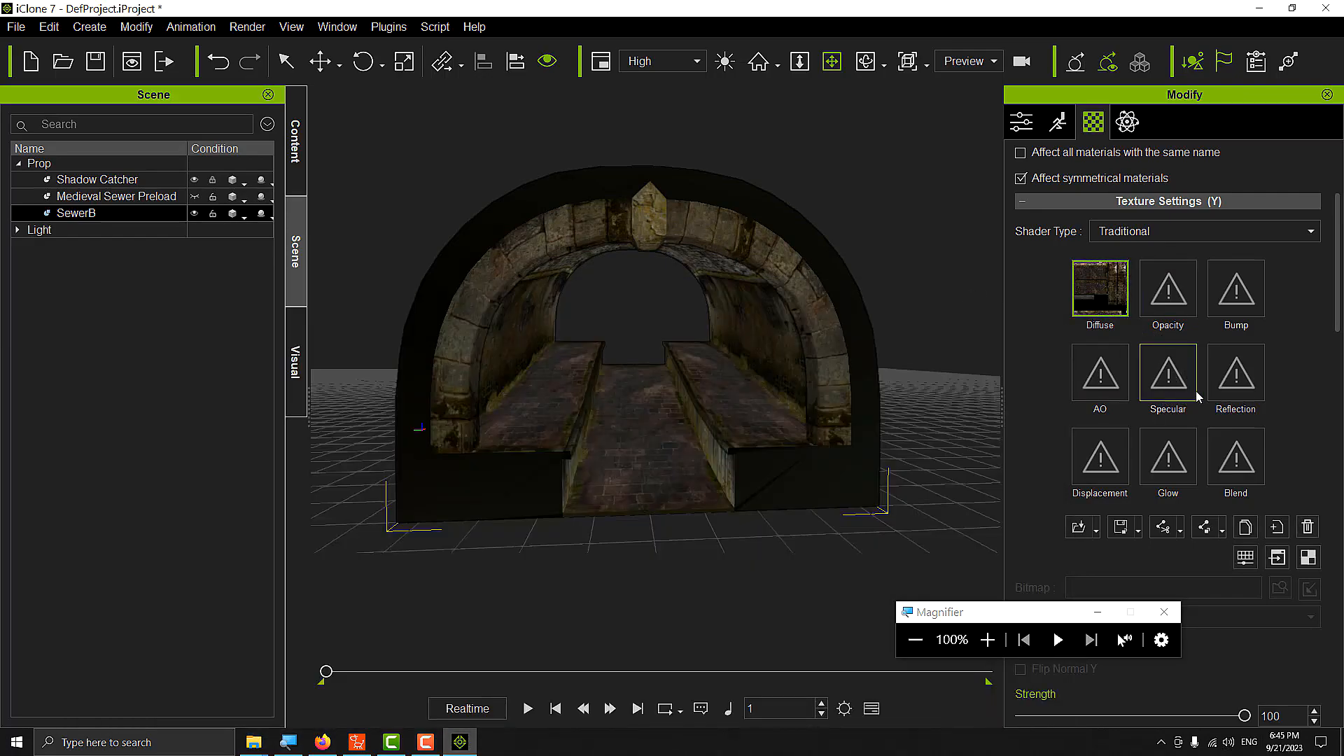
scroll(1176, 381, "up", 3)
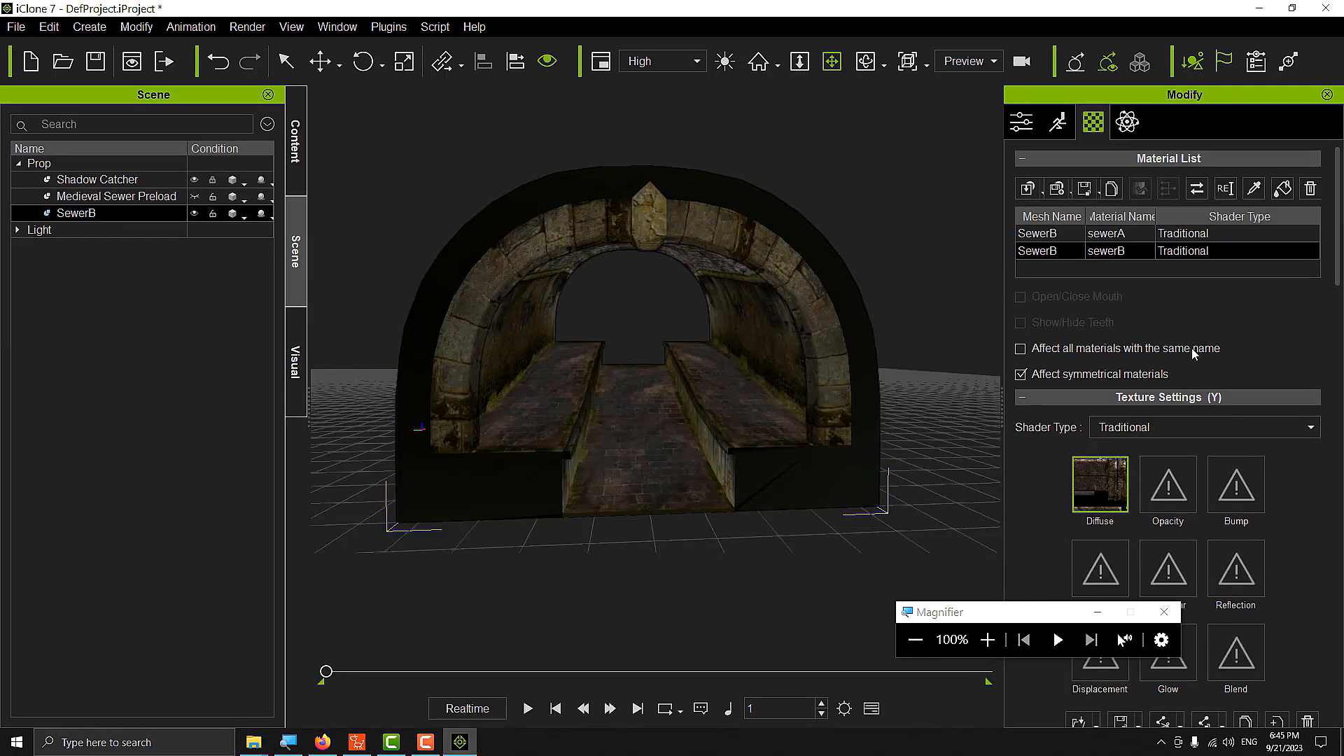
left_click(1176, 237, "ctrl")
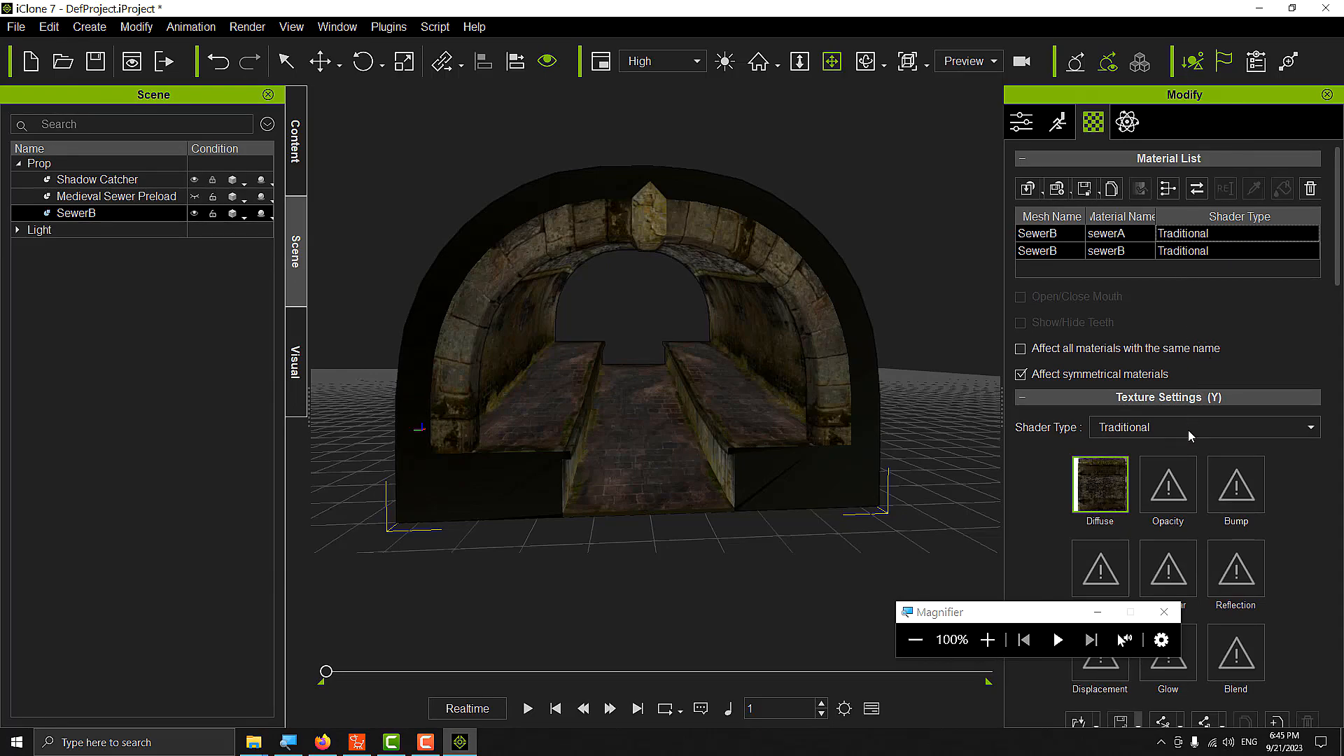
scroll(1184, 408, "down", 3)
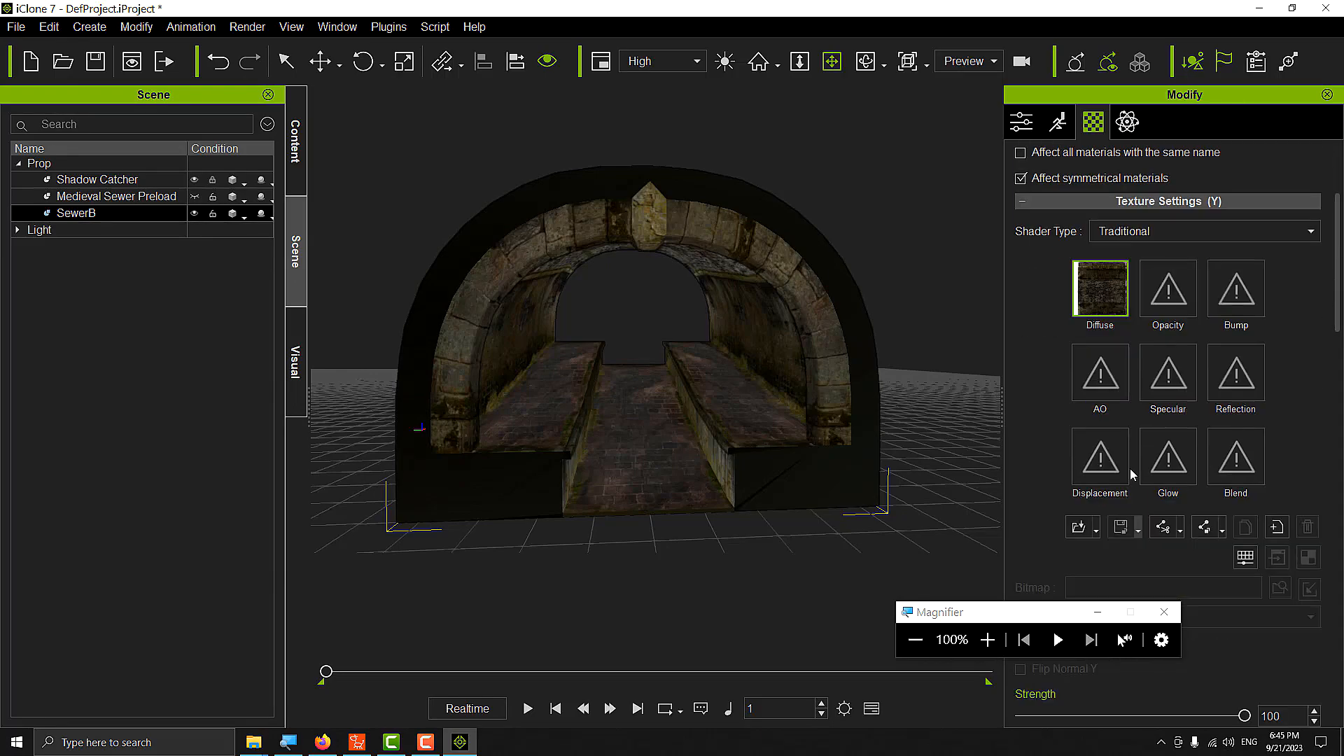
left_click(1243, 559)
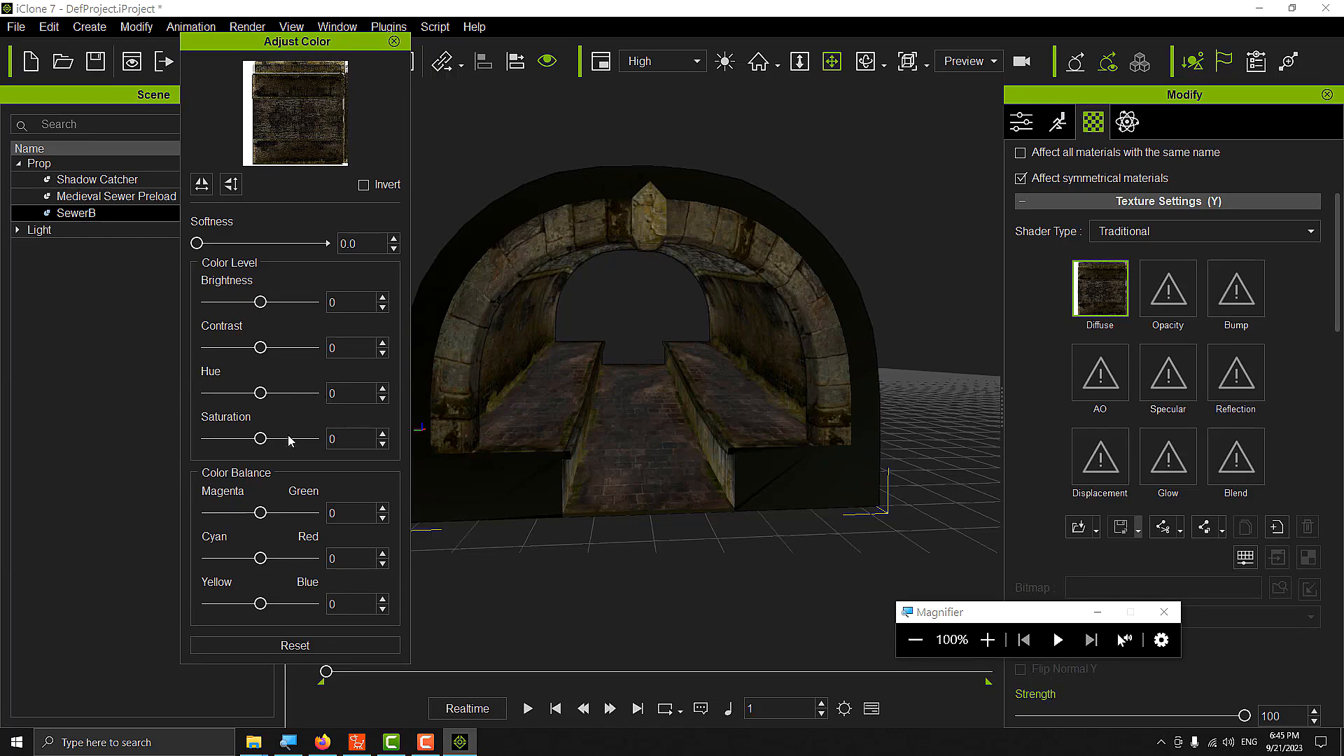
- Adjust the Diffuse texture's color with Saturation at -100, Contrast at 16 and Brightness at 38
left_click_drag(261, 440, 207, 446)
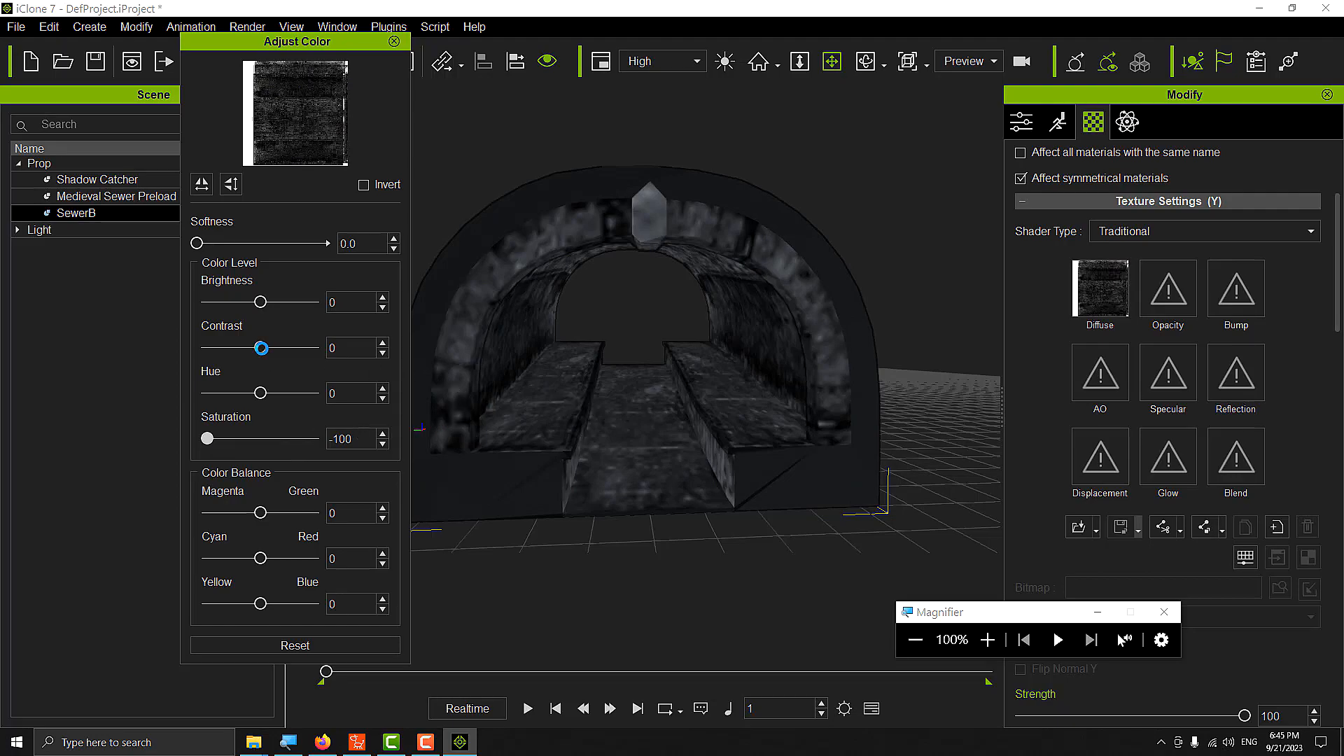
left_click_drag(273, 355, 273, 360)
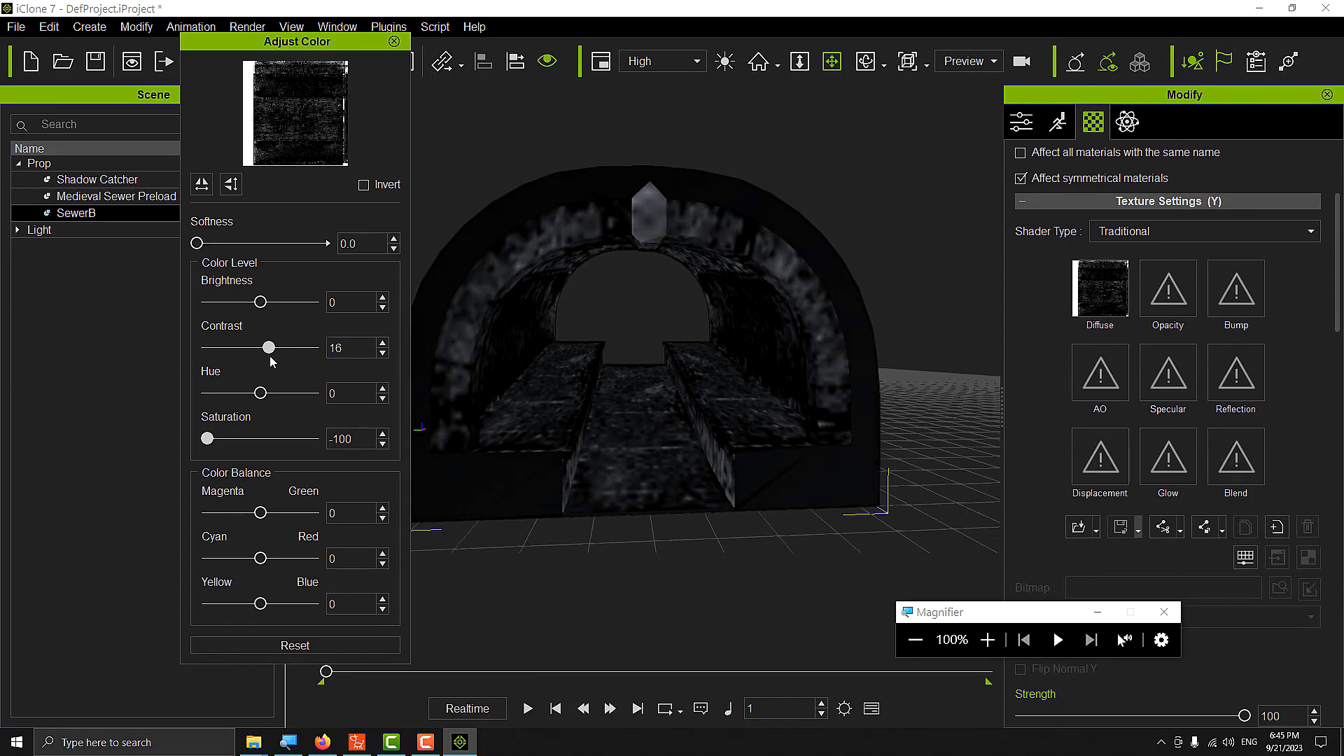
double_click(337, 350)
left_click(352, 305)
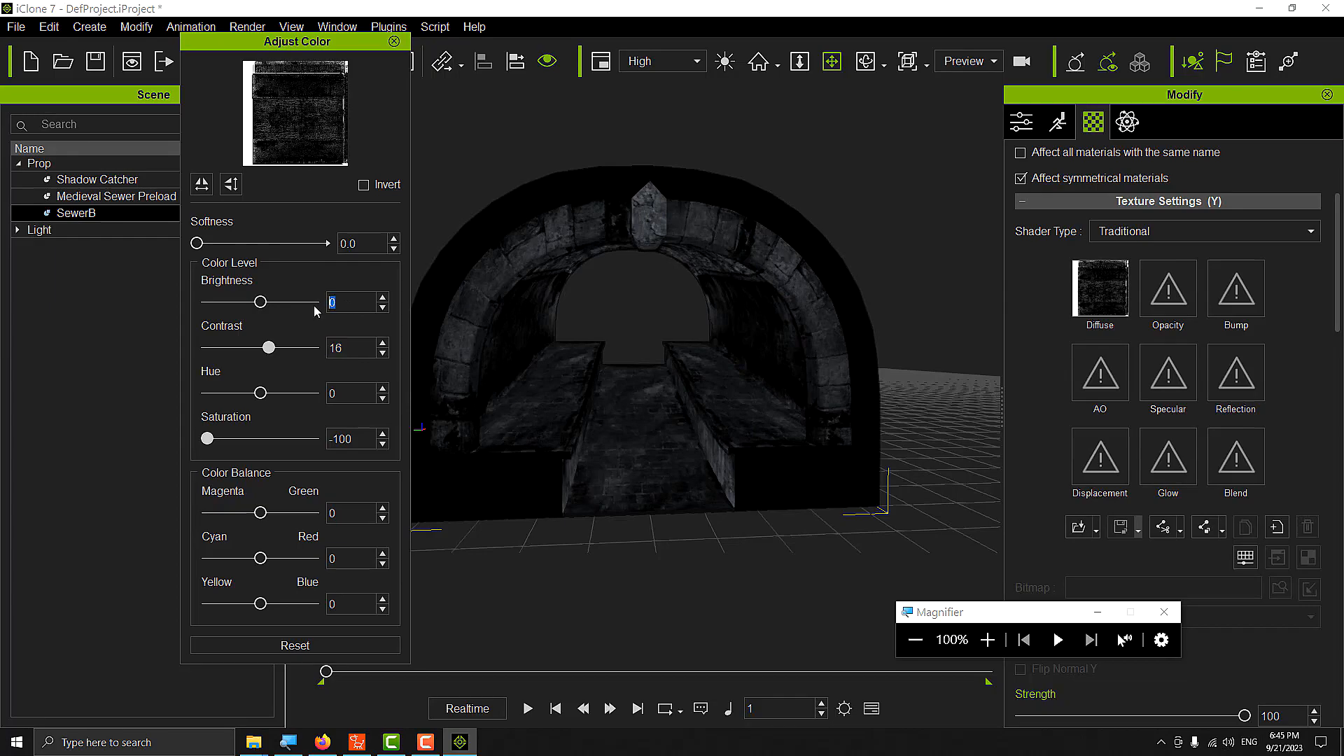
left_click_drag(261, 303, 278, 306)
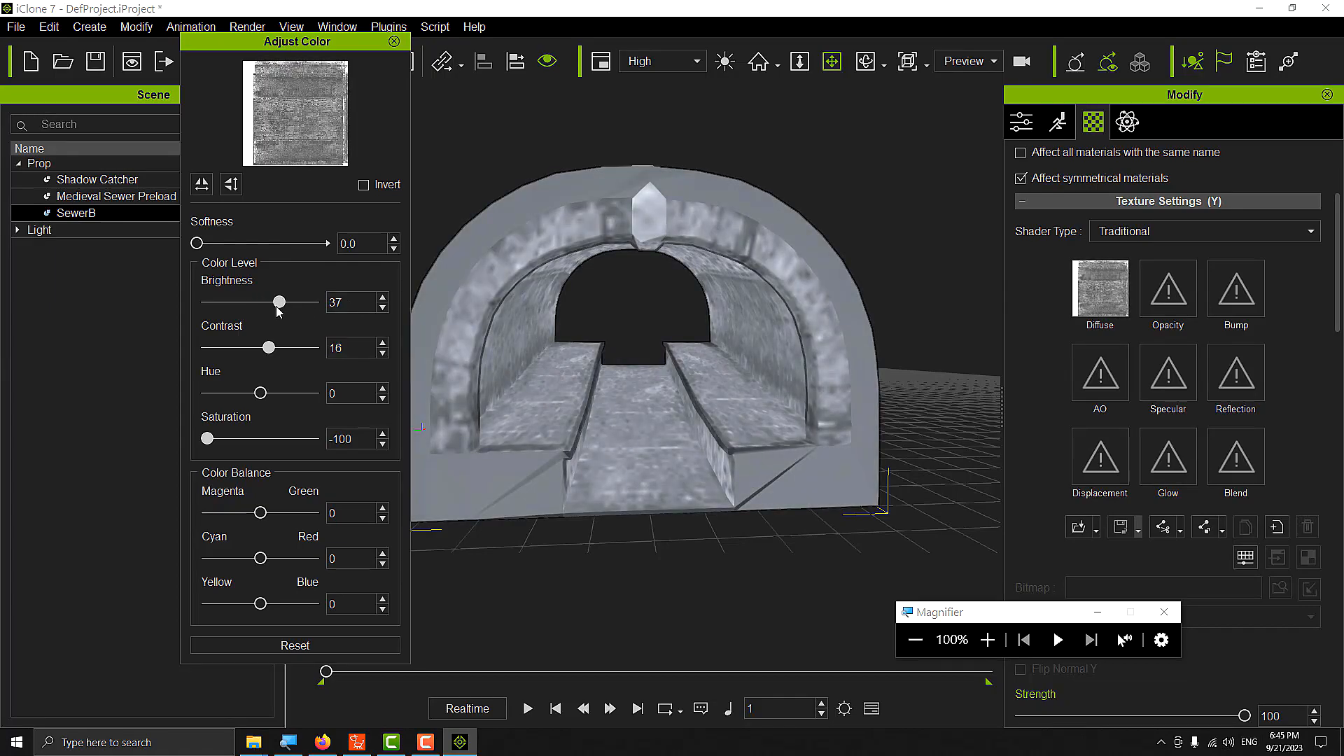
left_click_drag(276, 309, 278, 310)
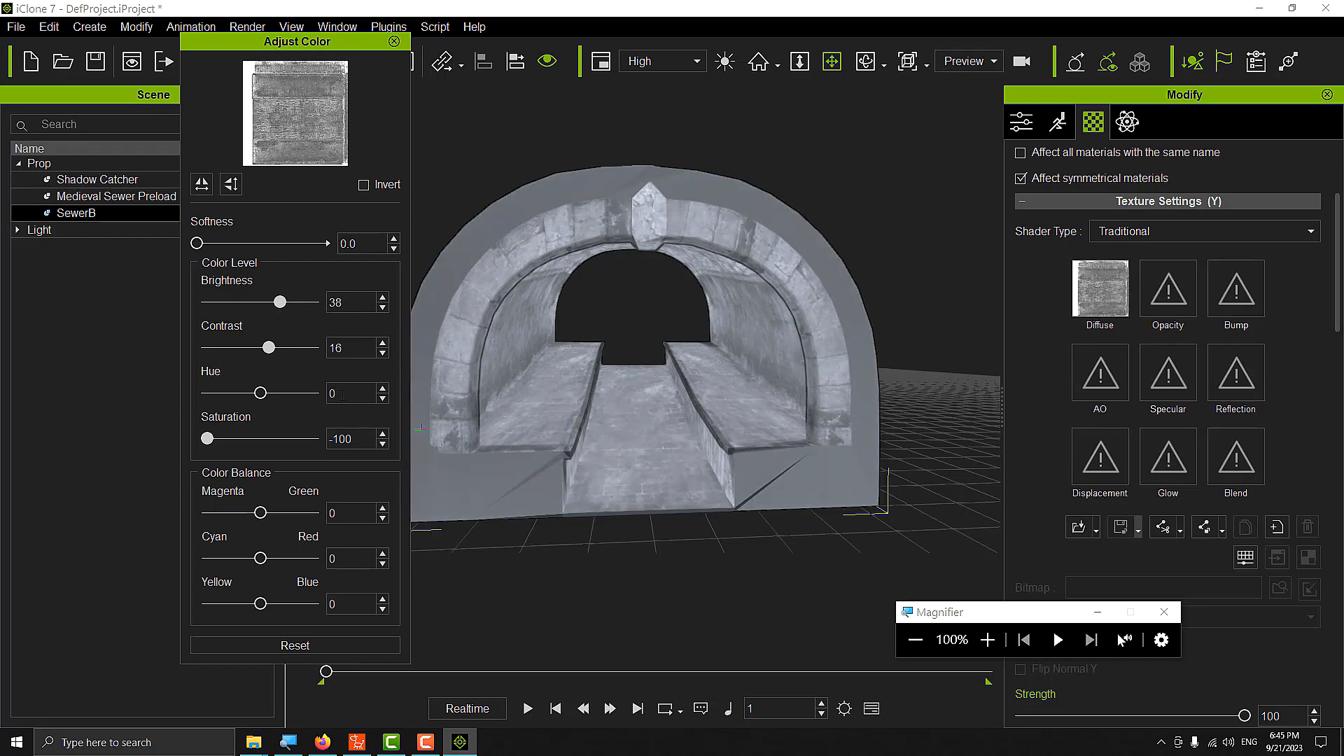
- Magnify the screen and set the Diffuse texture's Brightness to 20
left_click(985, 641)
left_click(991, 638)
left_click(991, 638)
left_click(991, 638)
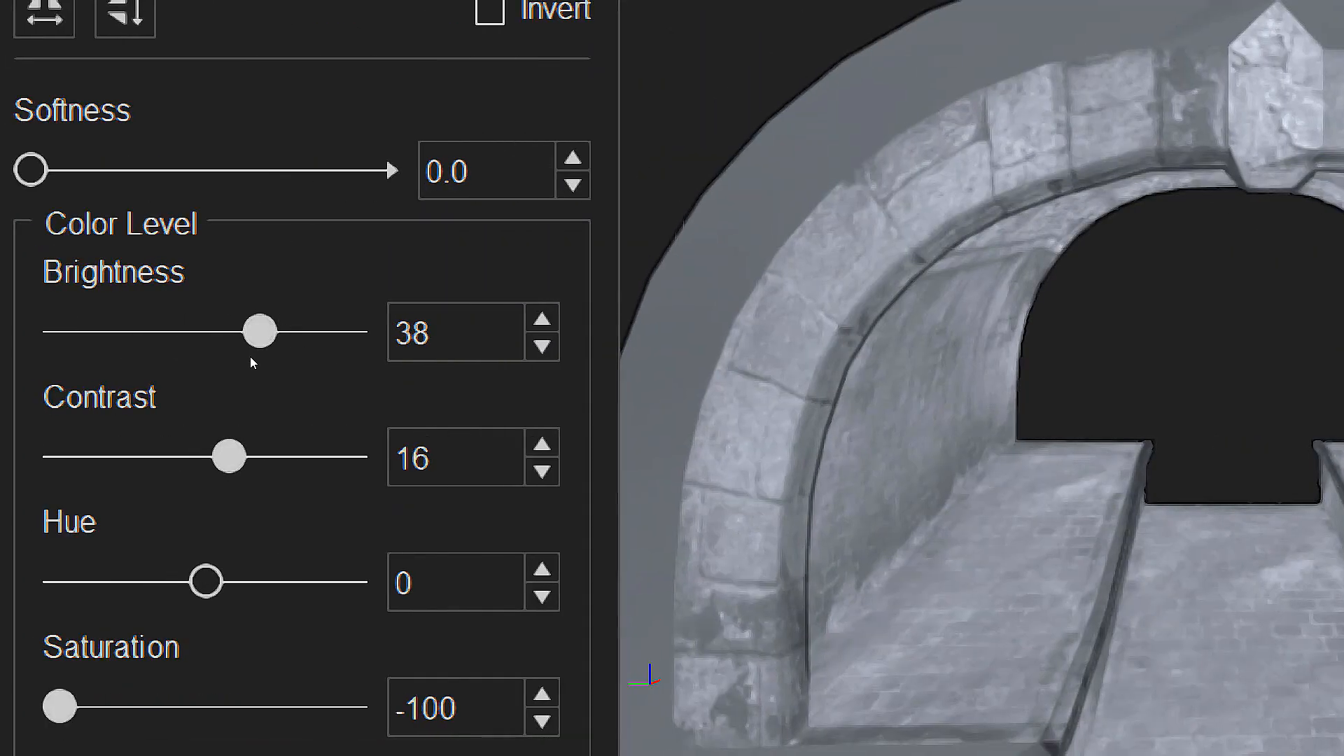
double_click(417, 333)
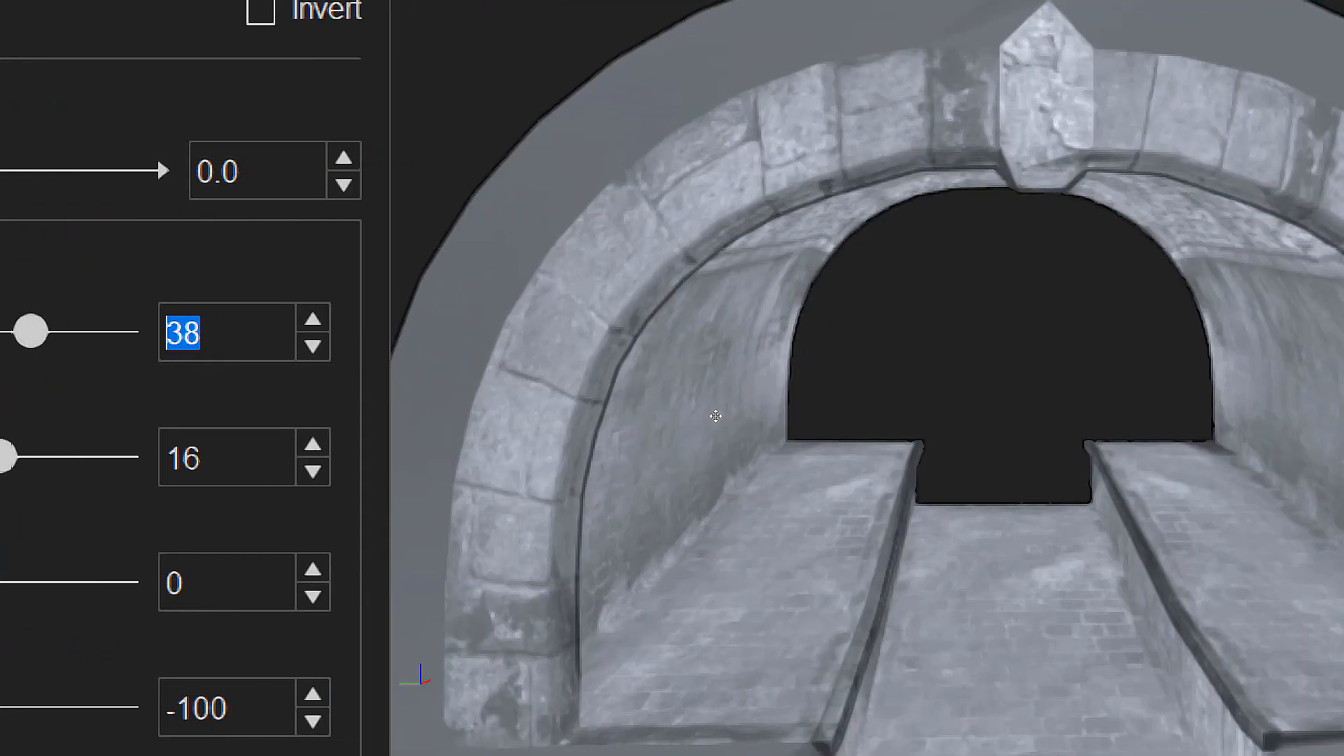
type("20")
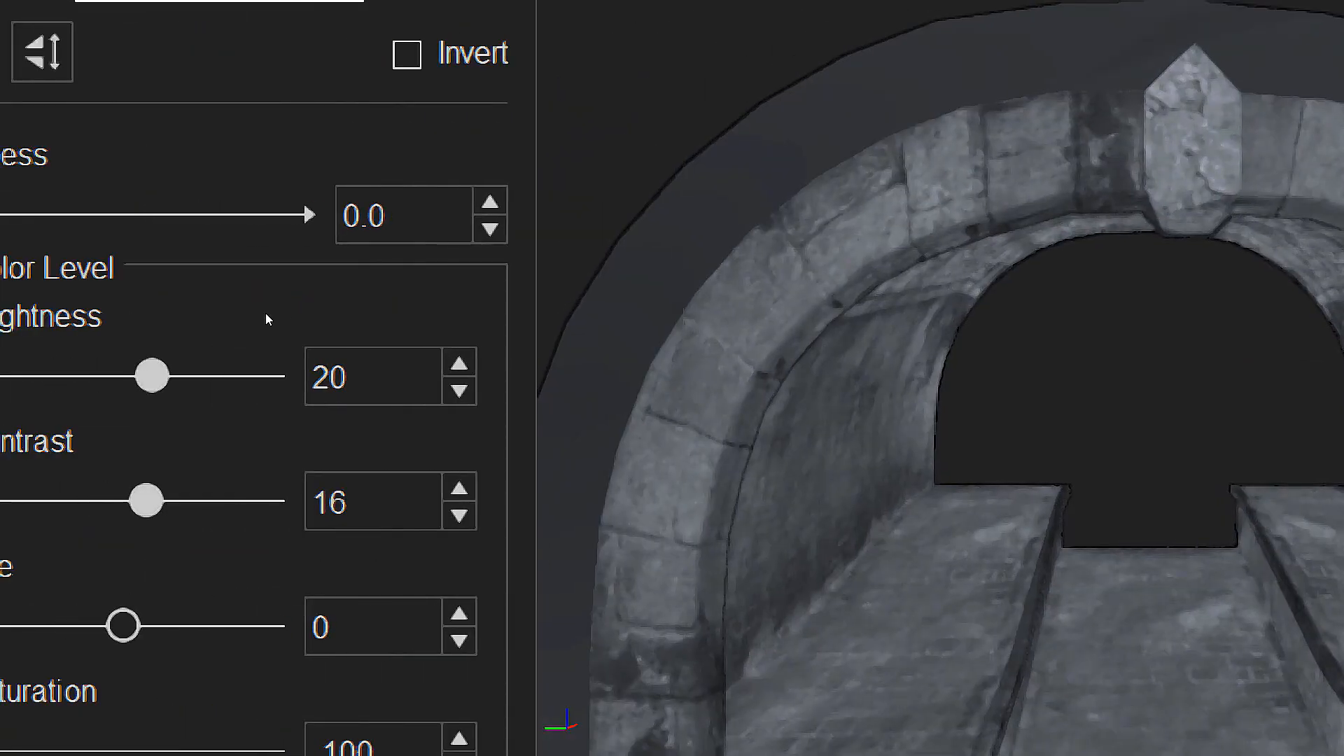
- Raise a slider in the Material Settings of both SewerB materials to even out their shading
scroll(1183, 382, "down", 5)
scroll(1140, 385, "down", 6)
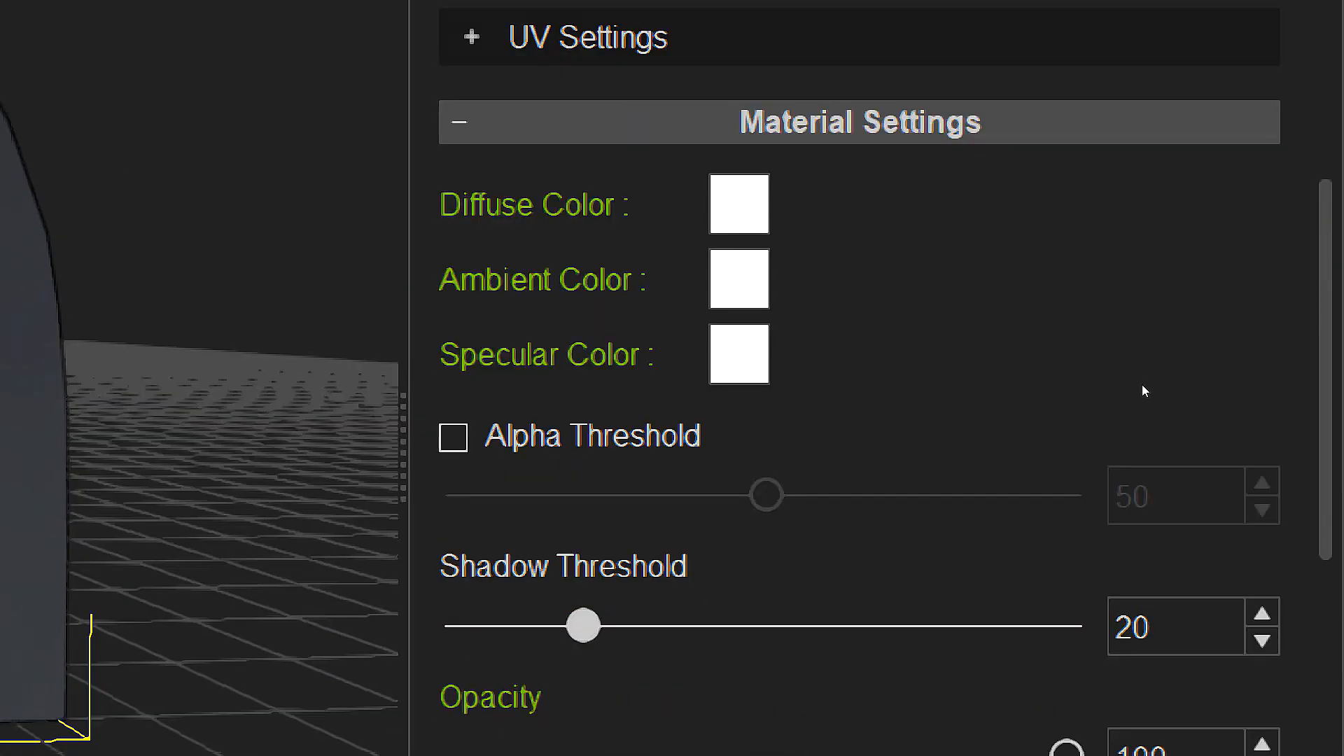
left_click_drag(1022, 471, 1255, 468)
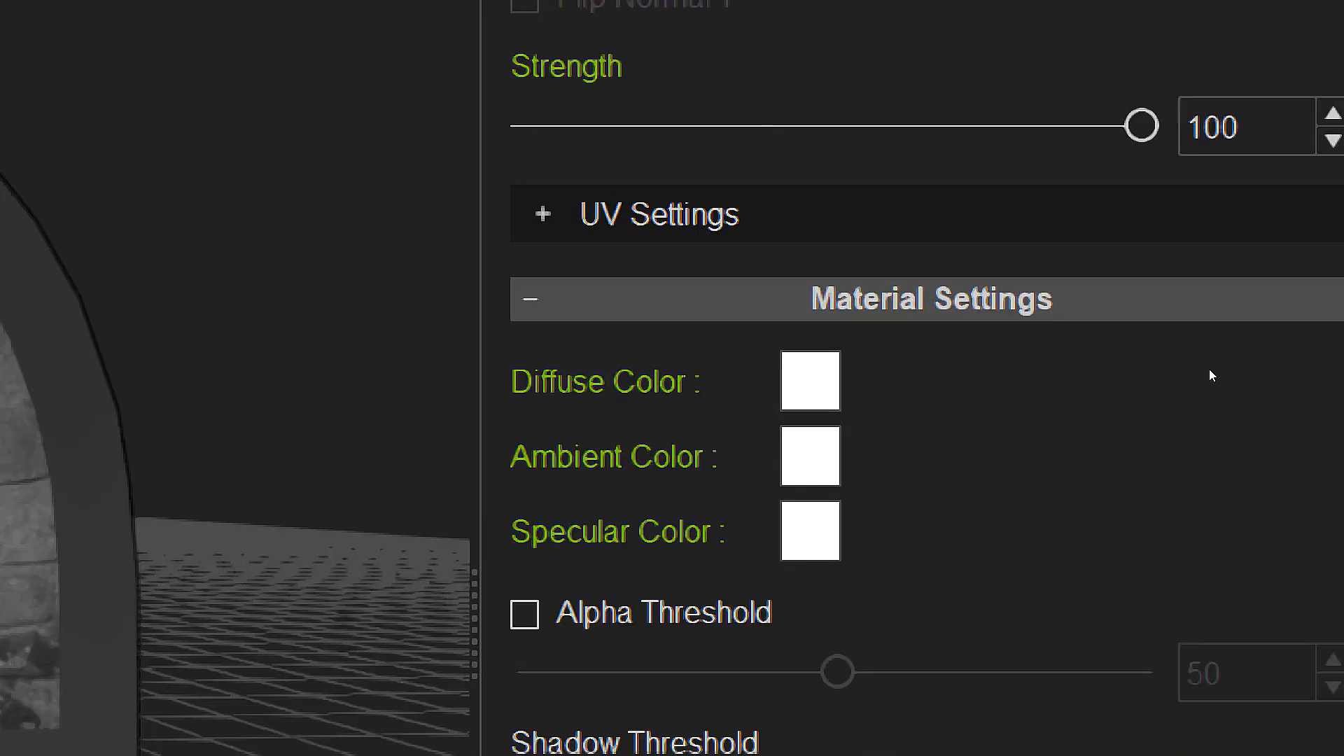
- Load cold.jpg from the Glow texture folder into the Glow channel of both SewerB materials
scroll(1208, 371, "up", 15)
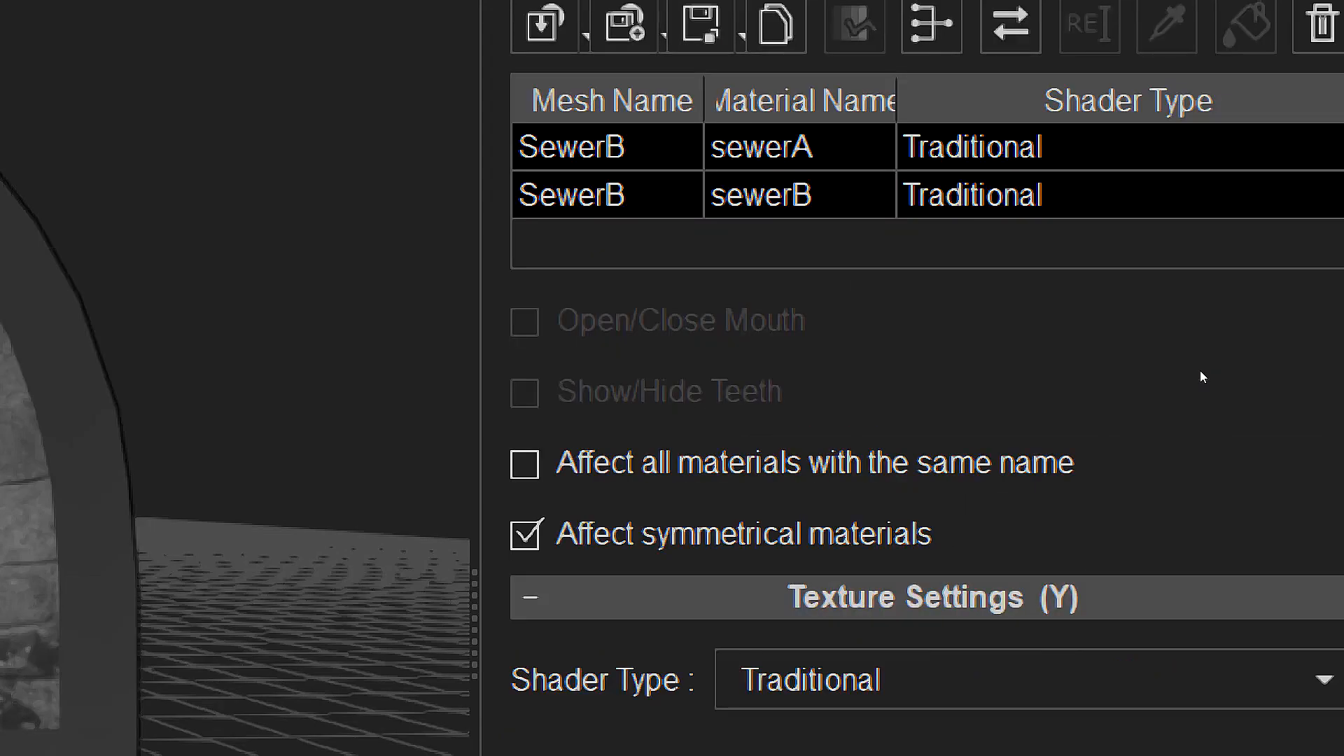
scroll(1198, 368, "down", 10)
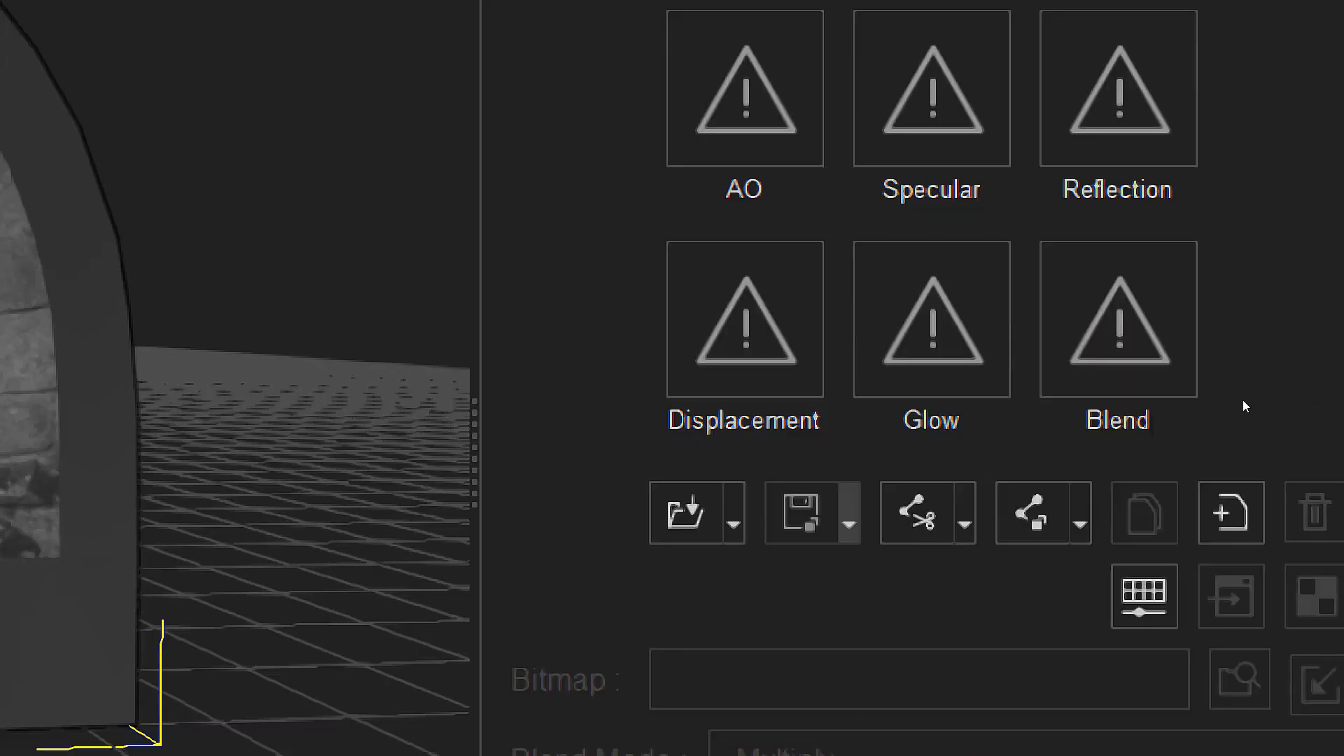
left_click(932, 320)
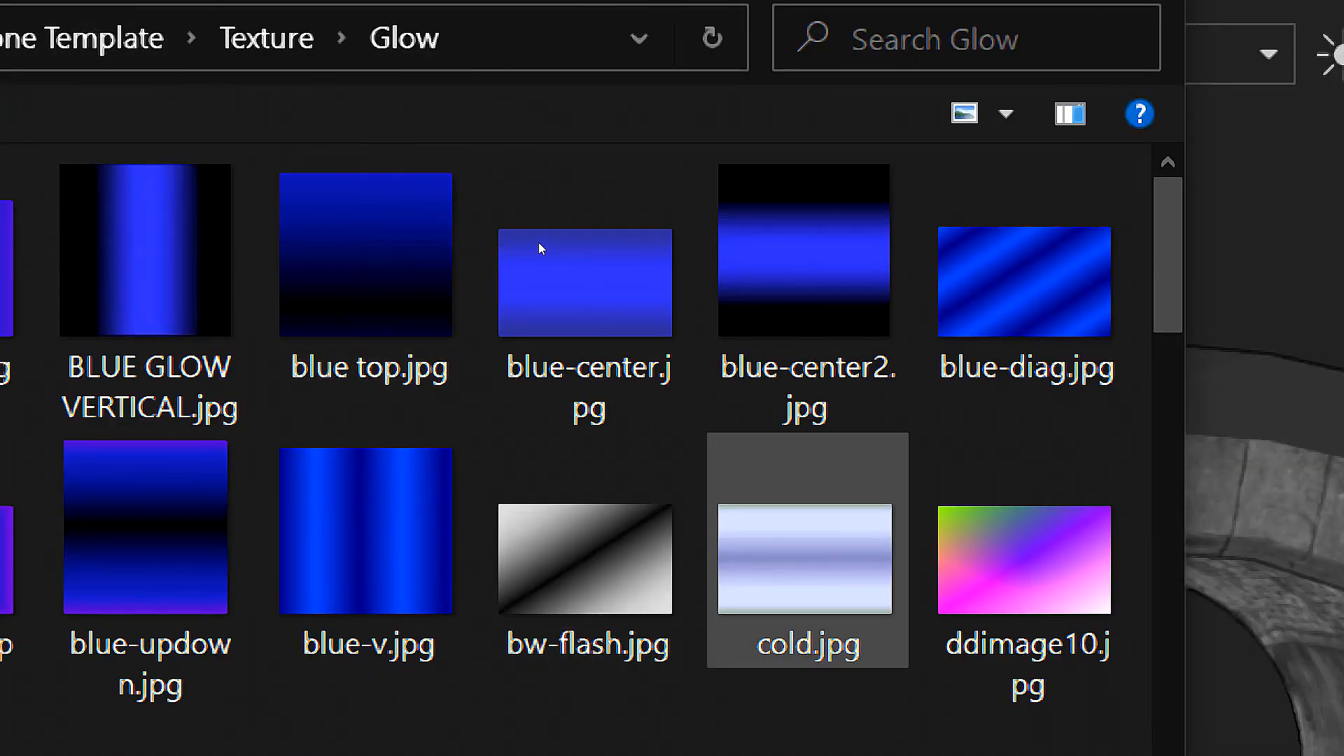
left_click(811, 546)
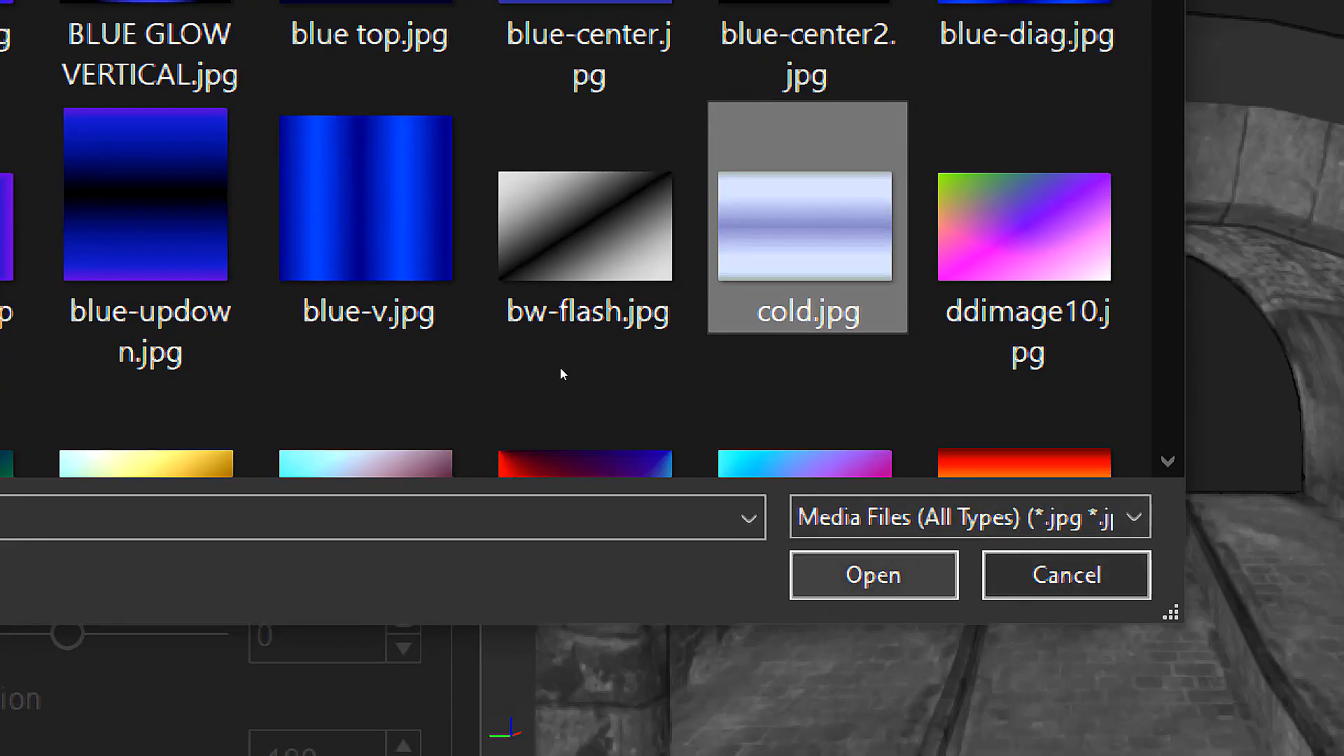
left_click(874, 574)
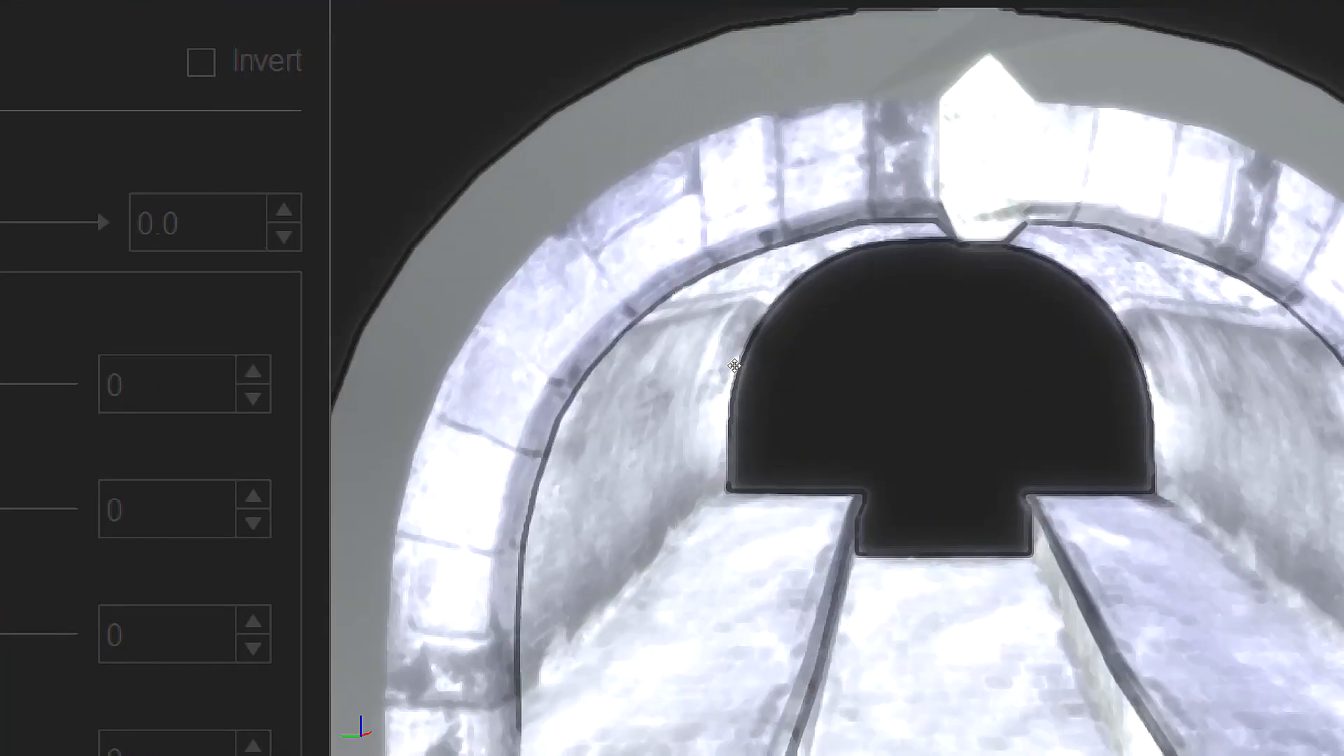
- Set the Glow texture's Strength to 10
scroll(1191, 479, "down", 5)
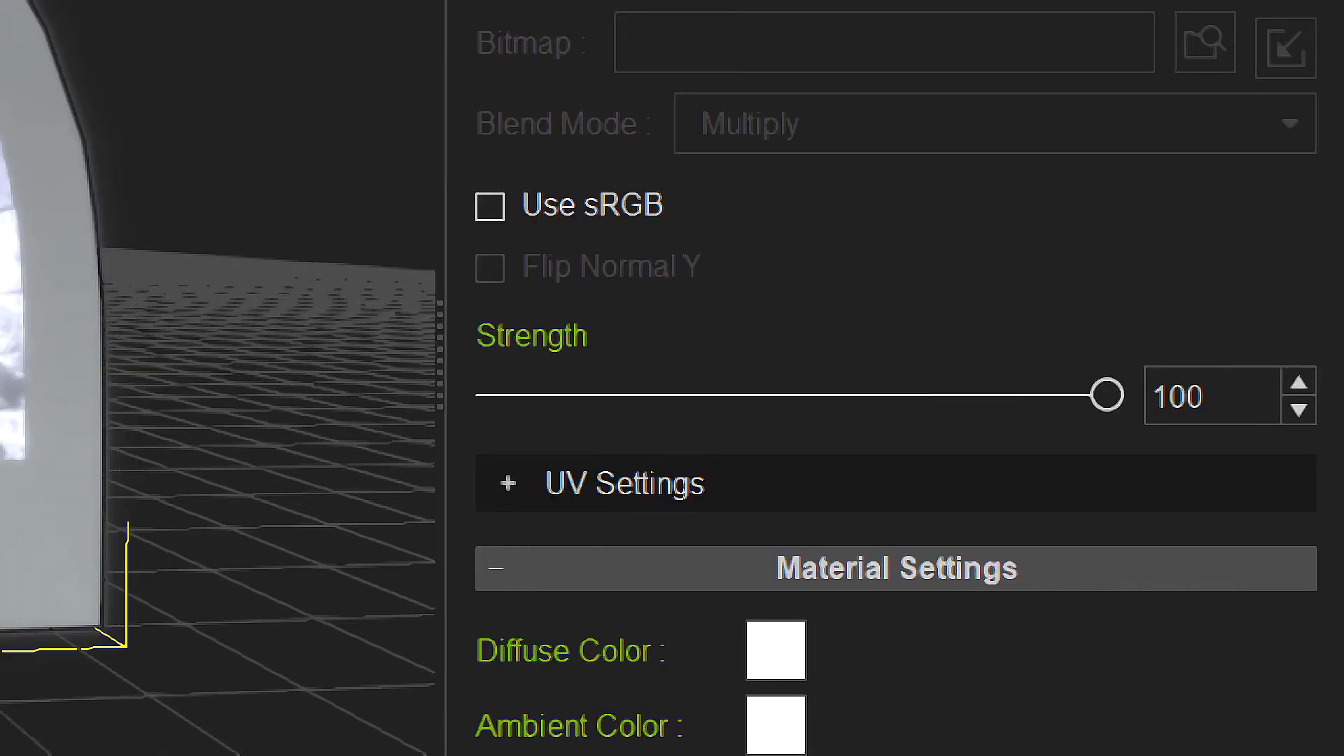
double_click(1269, 406)
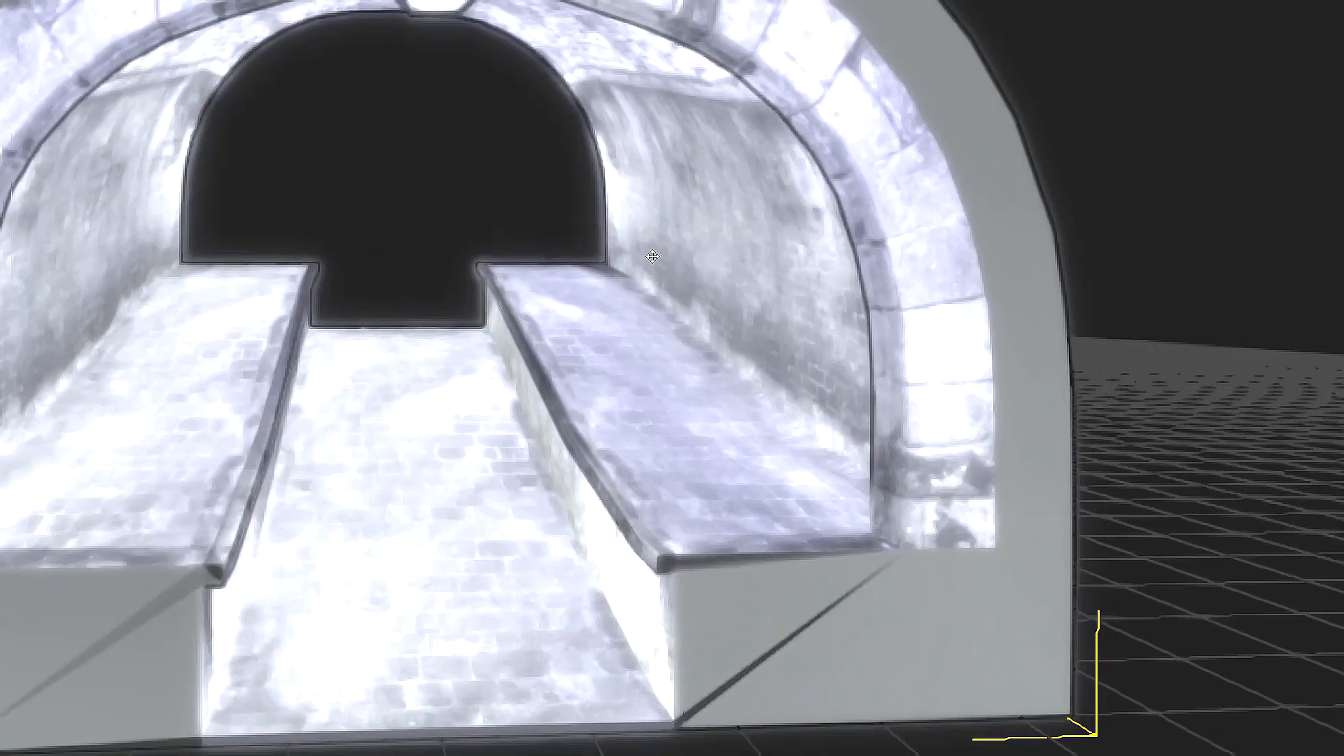
type("10")
key("Return")
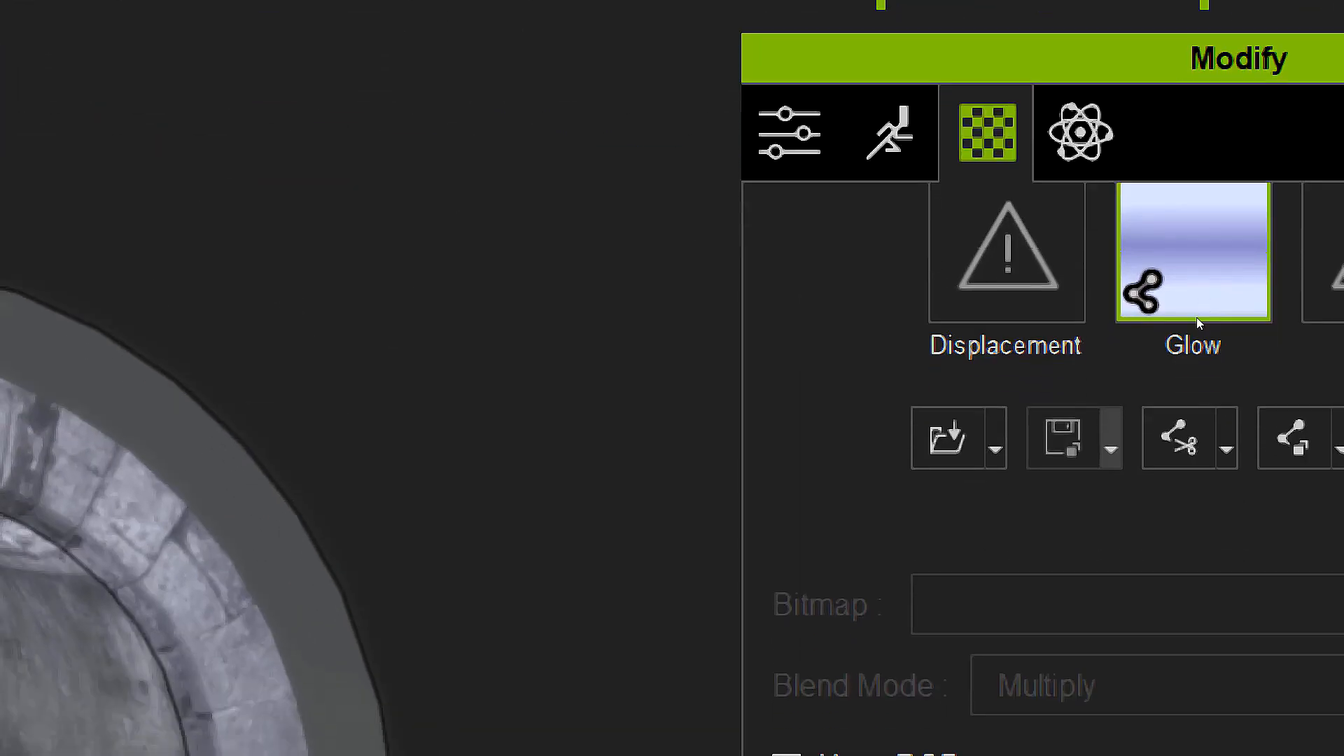
- Demonstrate a strong Softness setting on the Diffuse texture to blur the stonework
scroll(1107, 270, "up", 8)
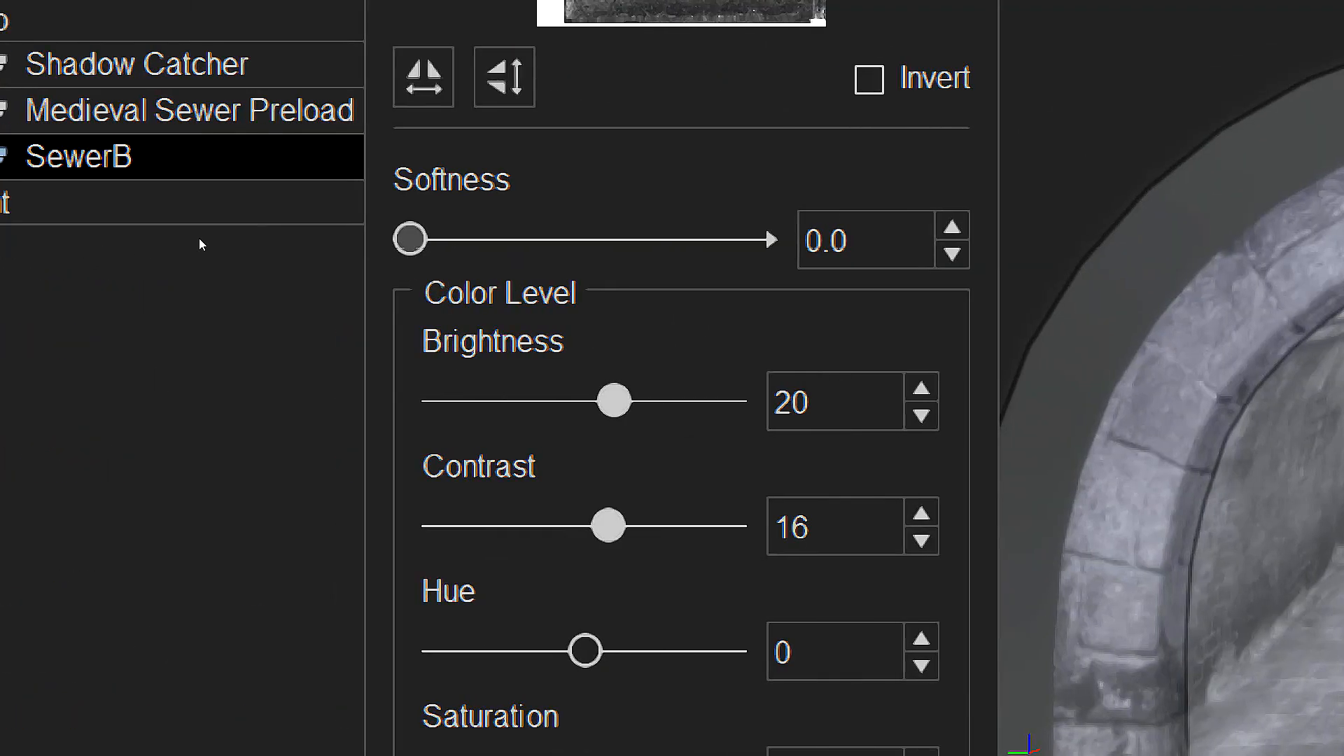
left_click_drag(410, 238, 751, 240)
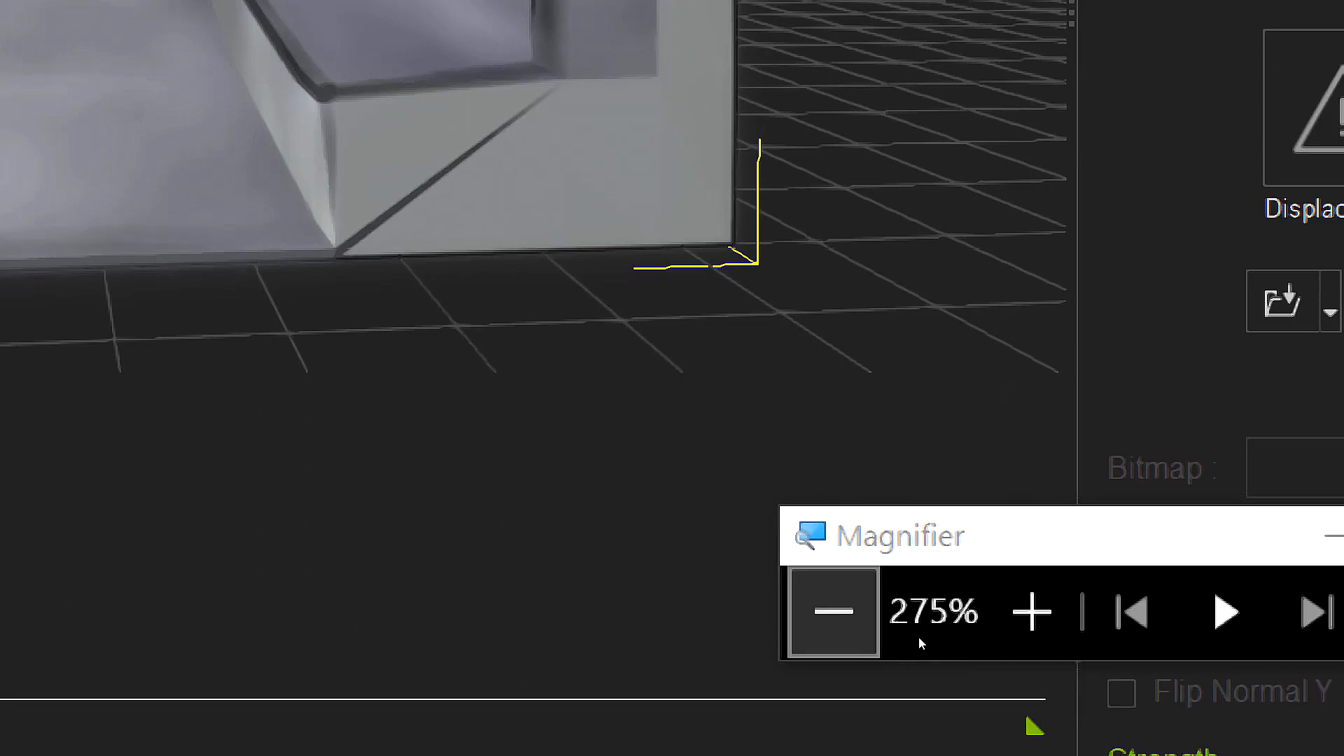
- Return the Magnifier to 100% zoom
left_click(918, 636)
left_click(918, 635)
left_click(918, 635)
left_click(918, 635)
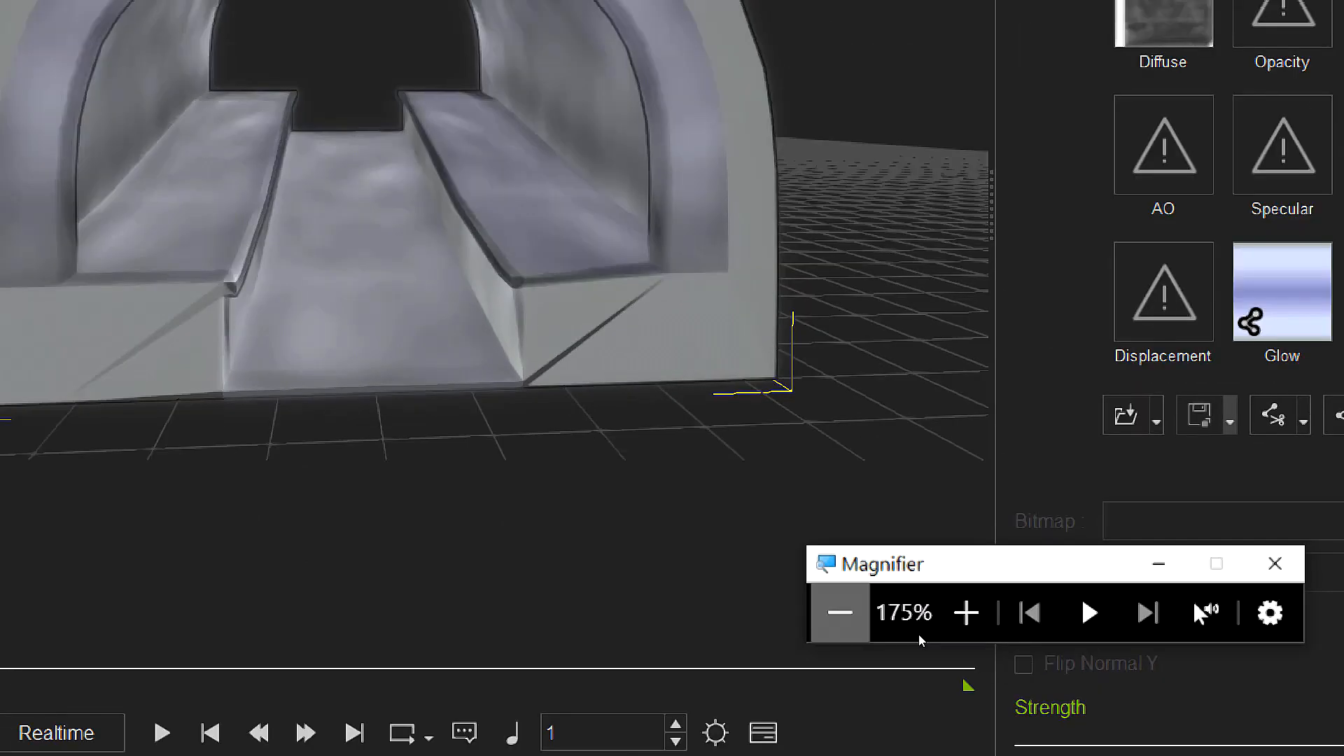
left_click(918, 635)
left_click(918, 635)
left_click(918, 635)
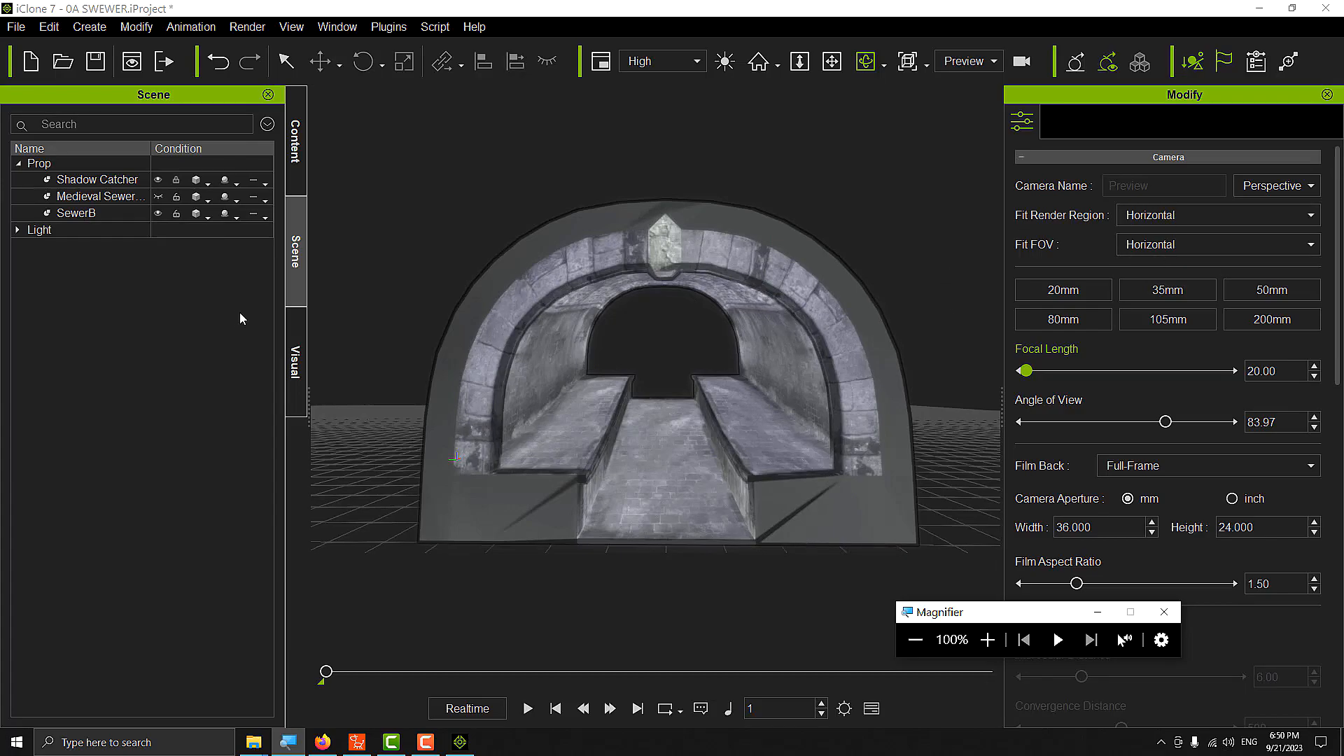
- Apply the 20mm lens to the preview camera and move it closer to the sewer tunnel
left_click(185, 318)
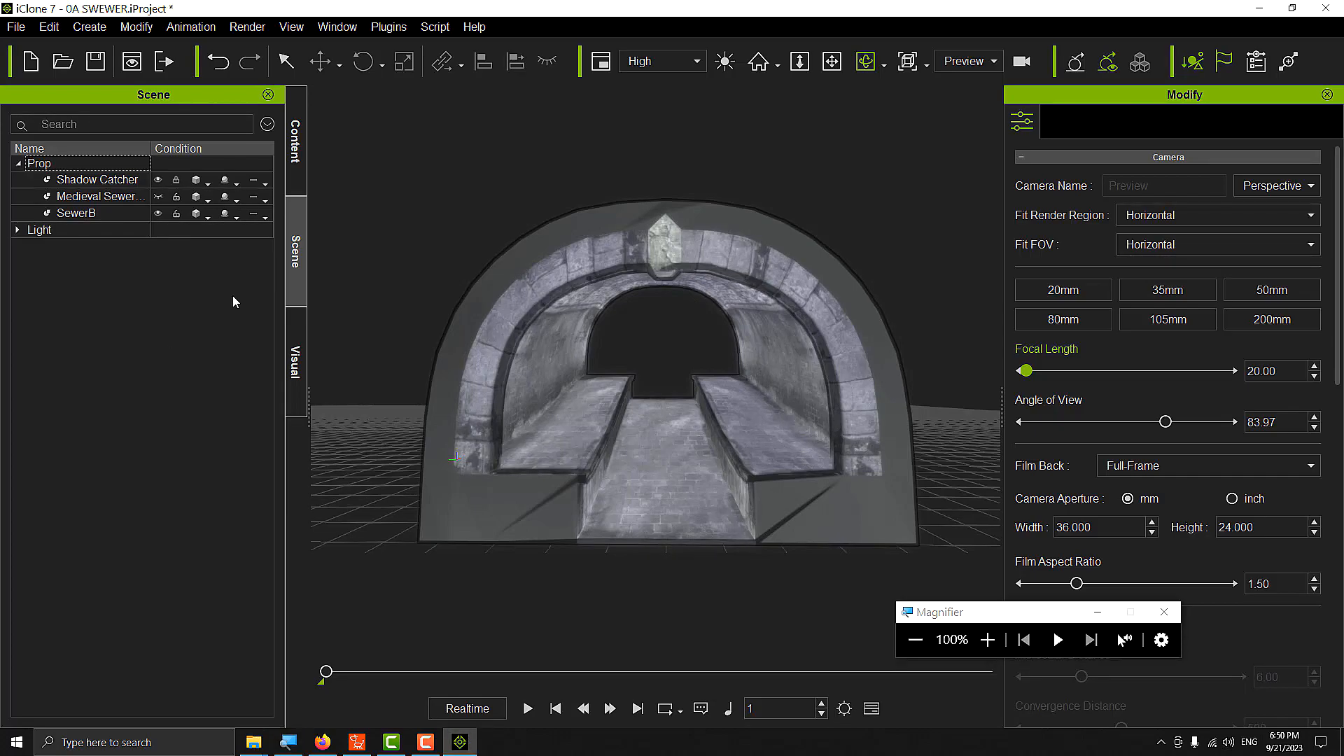
left_click(1074, 286)
left_click(1068, 288)
scroll(782, 368, "up", 1)
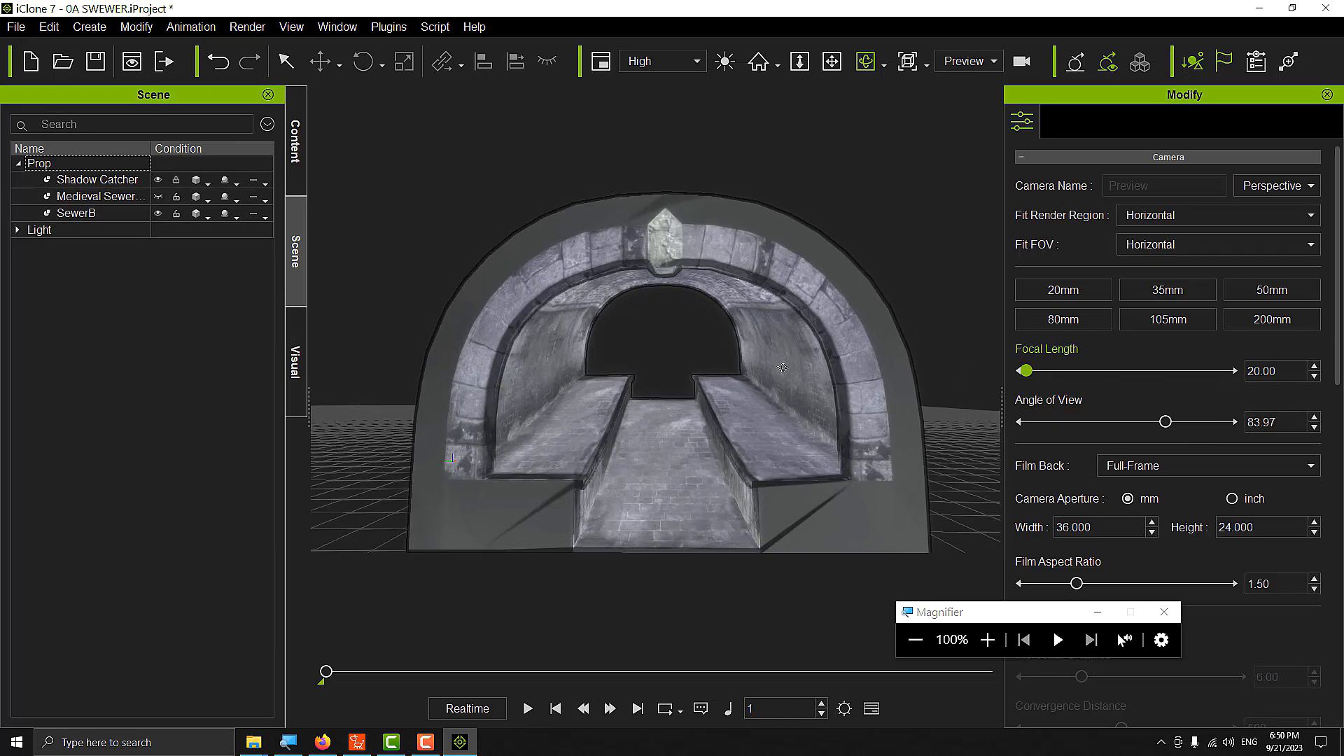
scroll(782, 368, "up", 3)
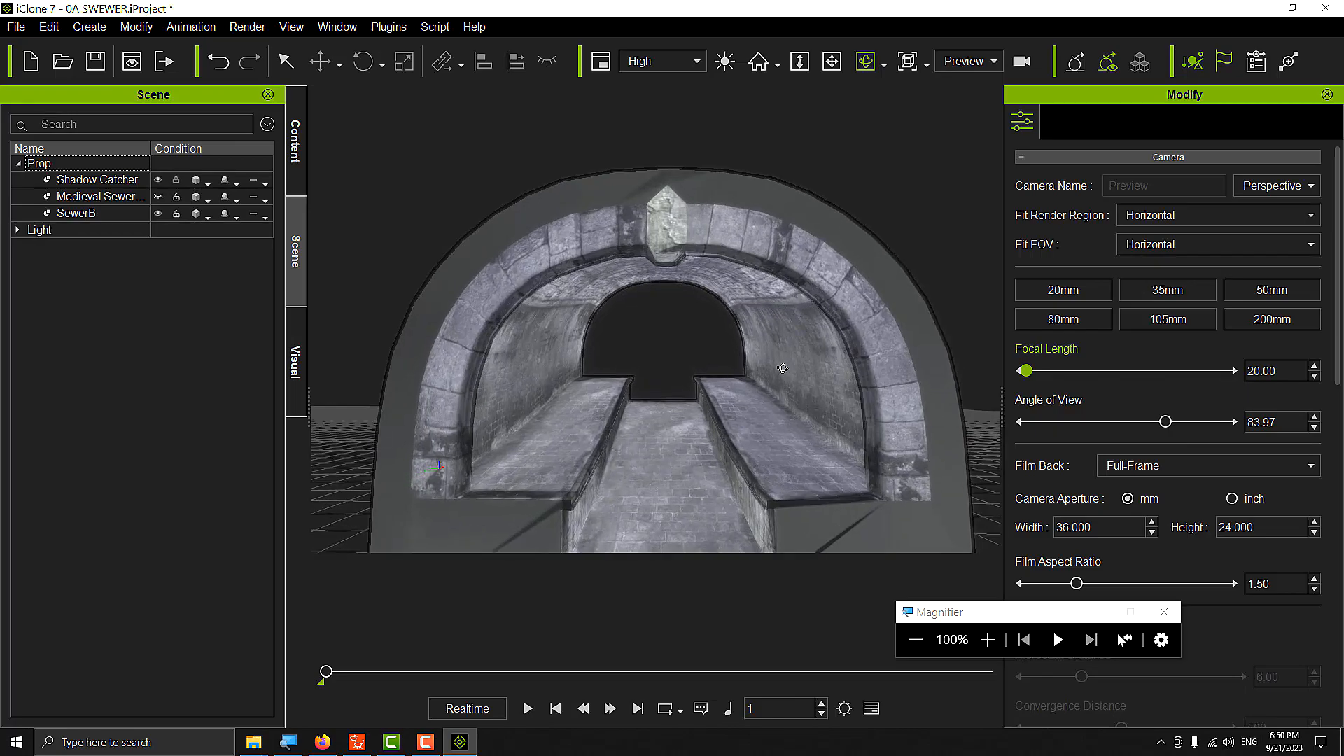
- Centre the tunnel in the preview and bring the camera in until the arch fills the frame
left_click(831, 61)
left_click_drag(784, 323, 784, 322)
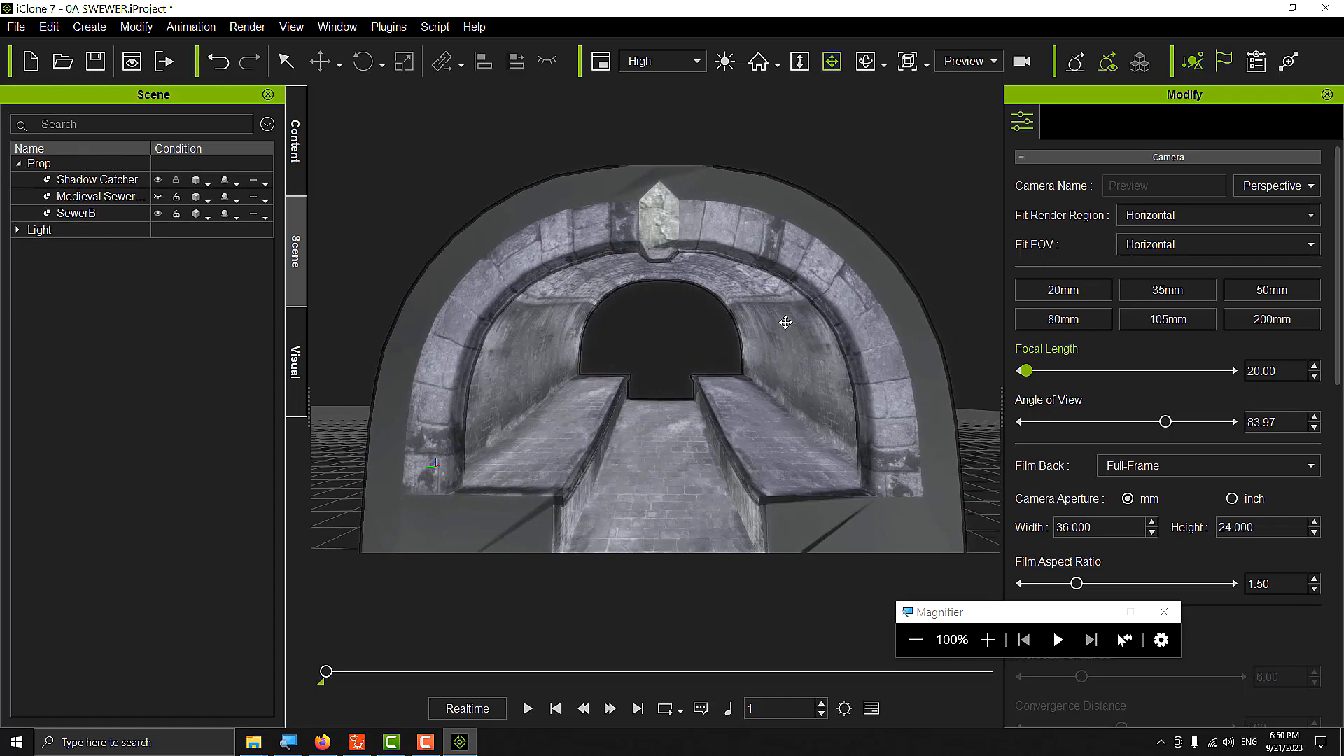
scroll(784, 320, "up", 2)
scroll(783, 321, "up", 2)
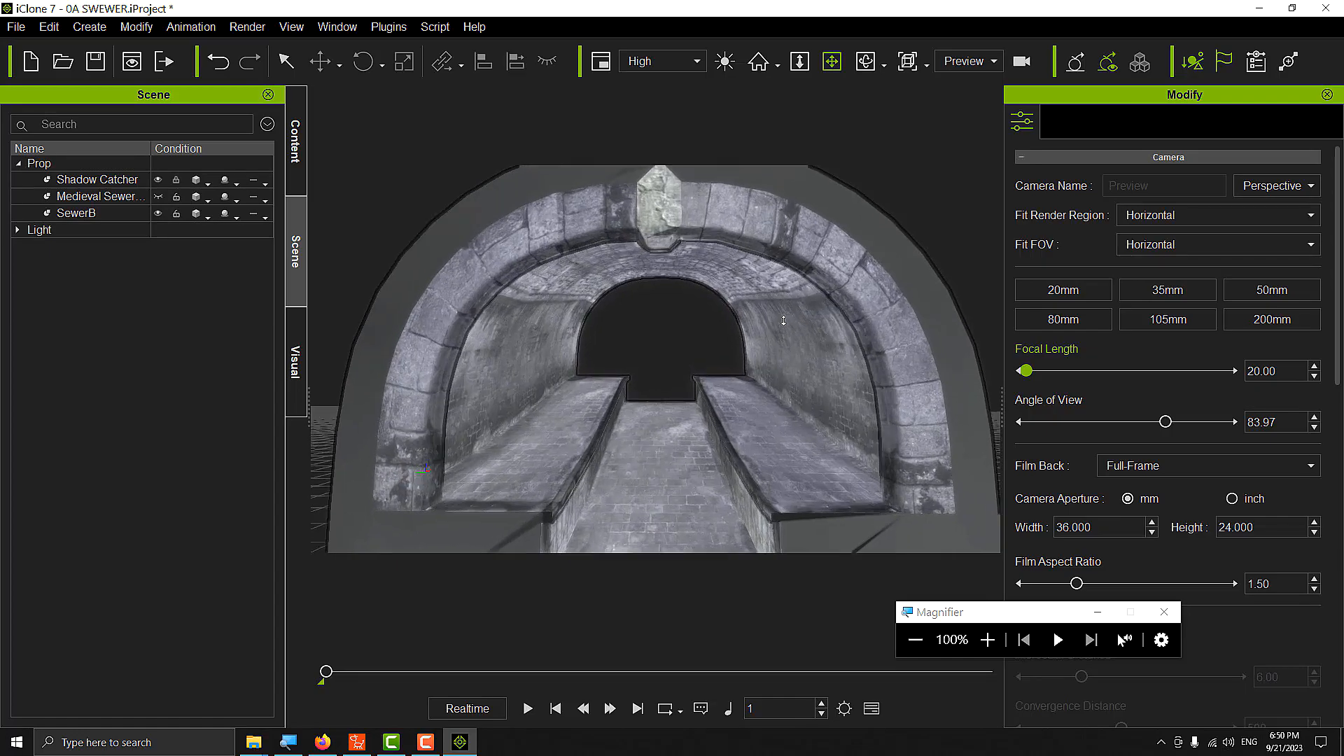
scroll(784, 321, "up", 3)
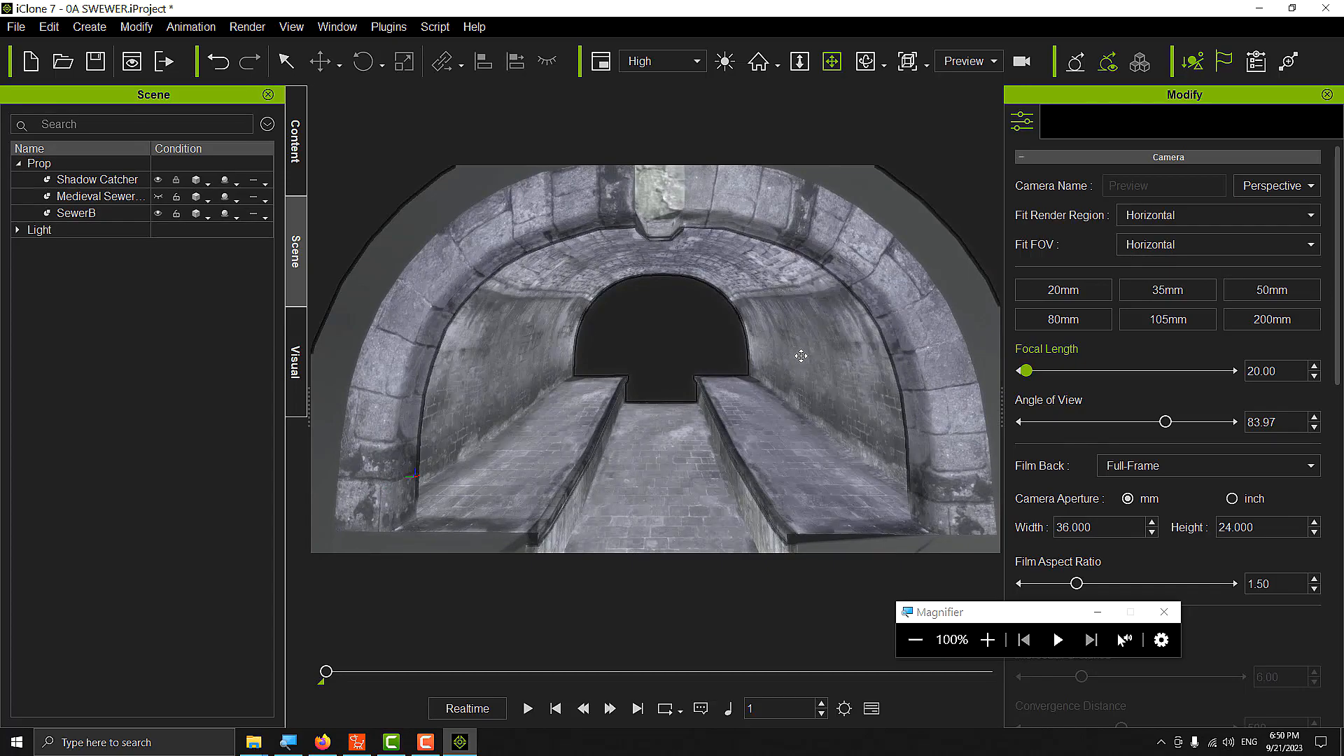
scroll(802, 354, "up", 2)
scroll(801, 354, "up", 2)
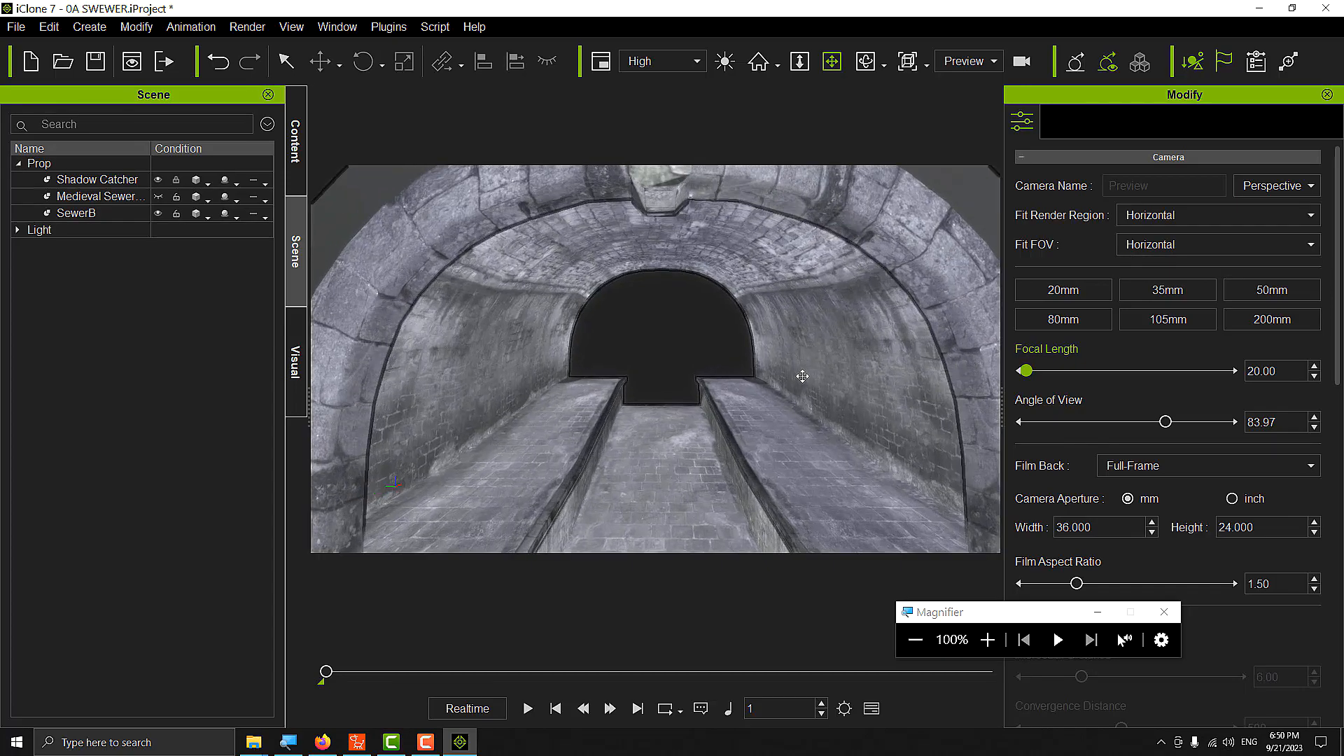
- Move the preview camera further into the sewer tunnel and angle it down slightly so both raised walkways' front ends show
scroll(768, 396, "up", 1)
scroll(768, 397, "up", 2)
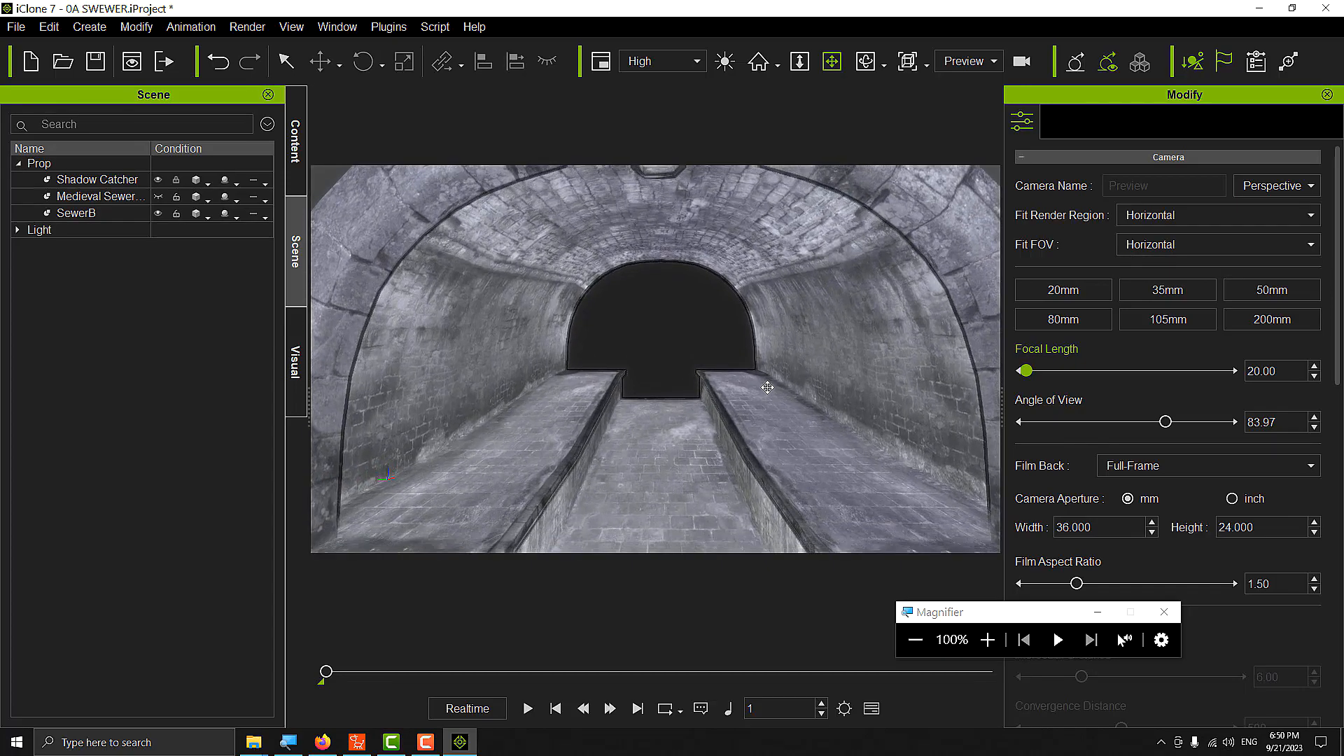
middle_click_drag(772, 385, 782, 393)
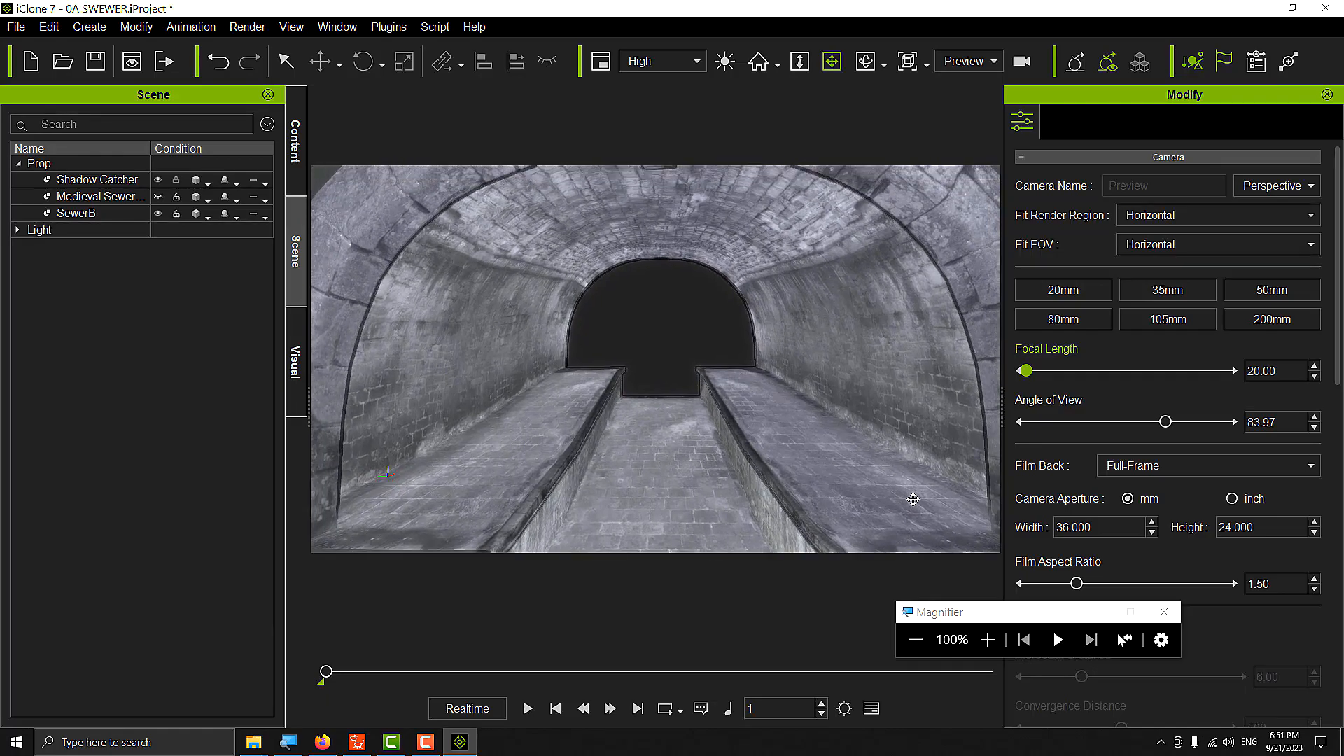
middle_click_drag(808, 445, 808, 434)
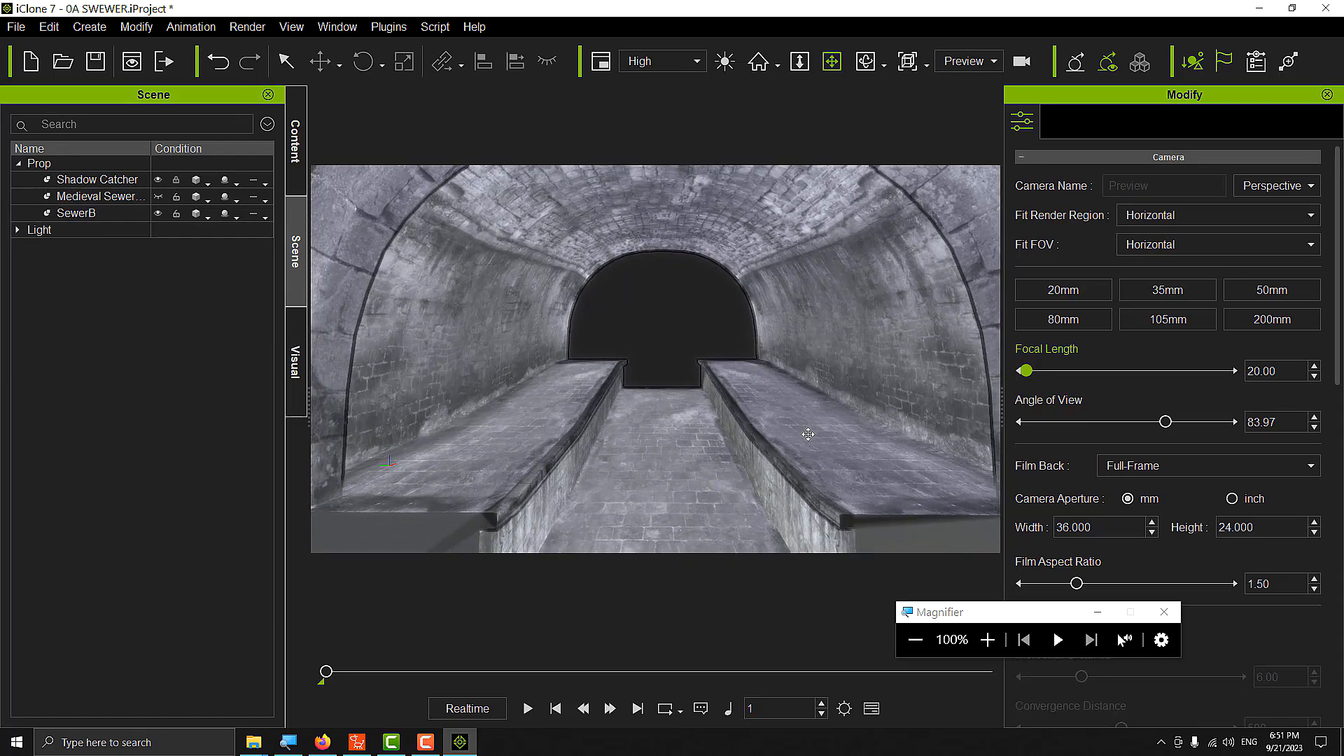
middle_click_drag(809, 434, 814, 436)
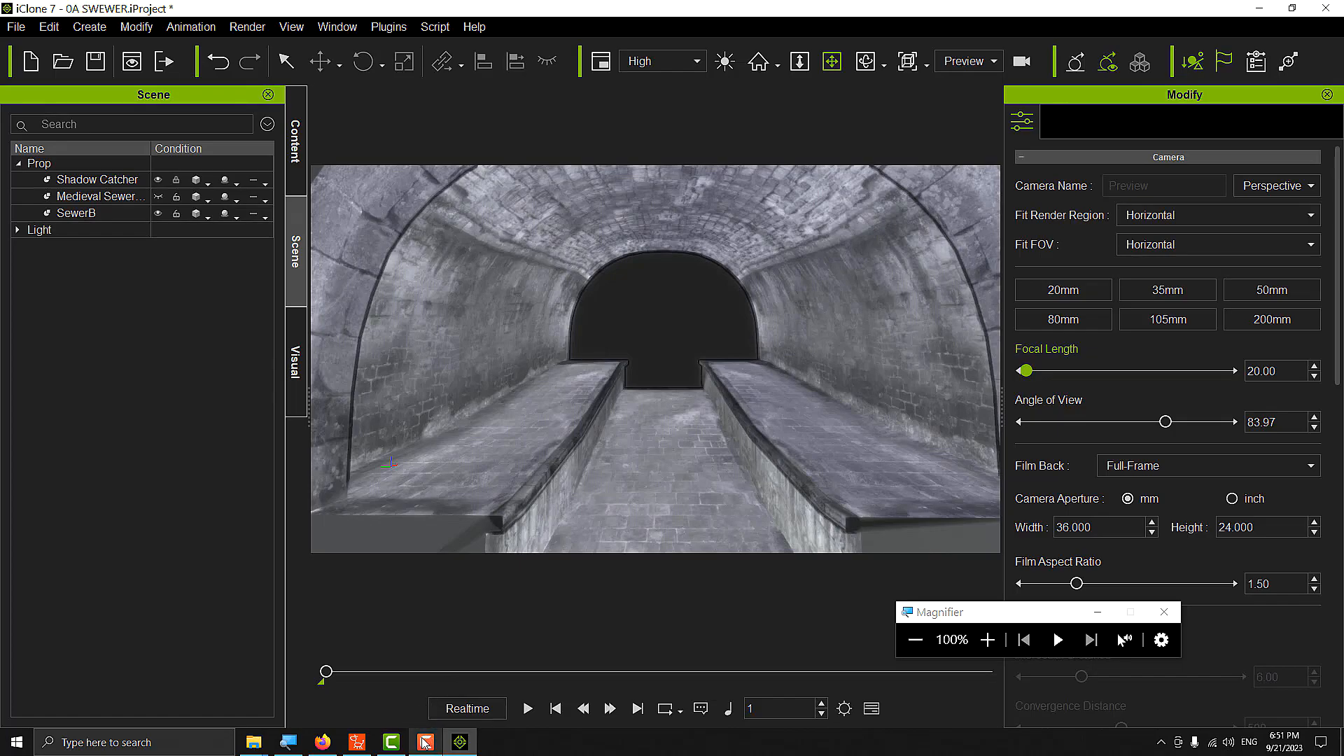
left_click(426, 741)
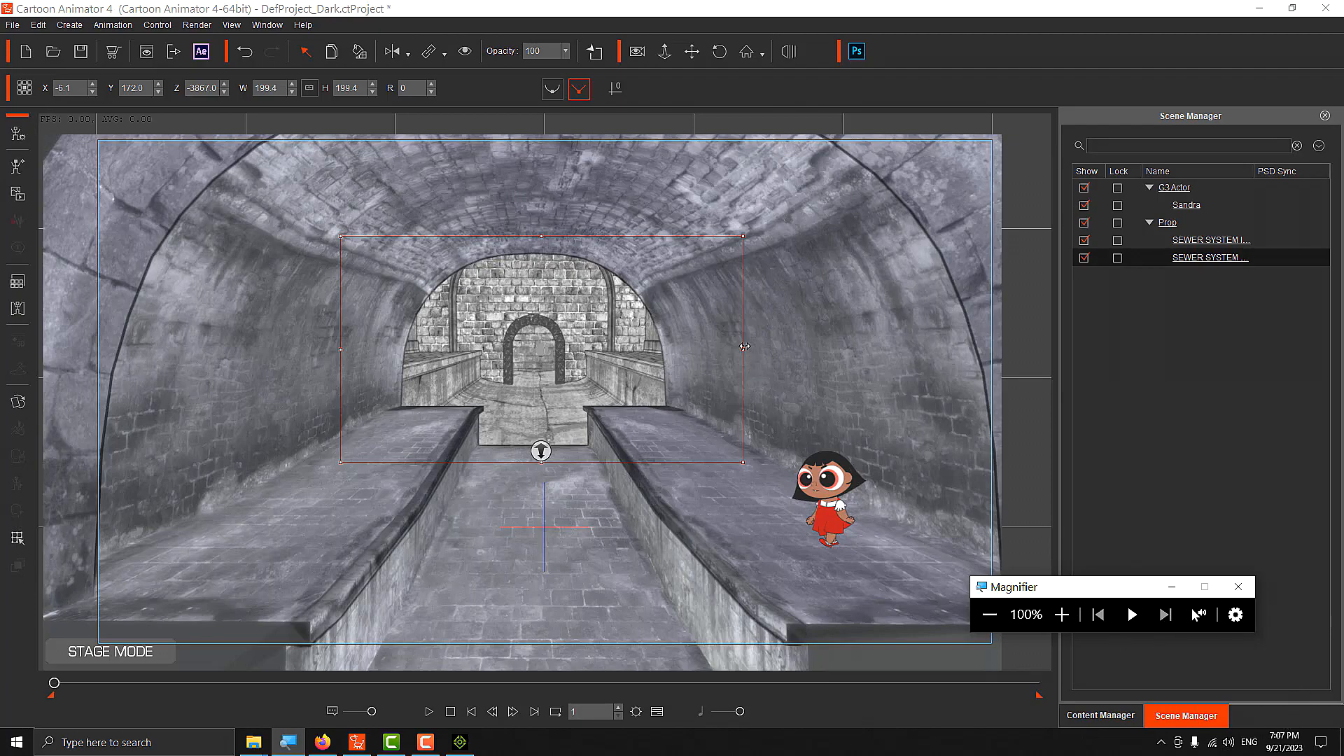
- Squeeze the distant sewer prop to about 132.1 wide and 183.1 high so it fits behind the tunnel opening
left_click_drag(744, 348, 601, 364)
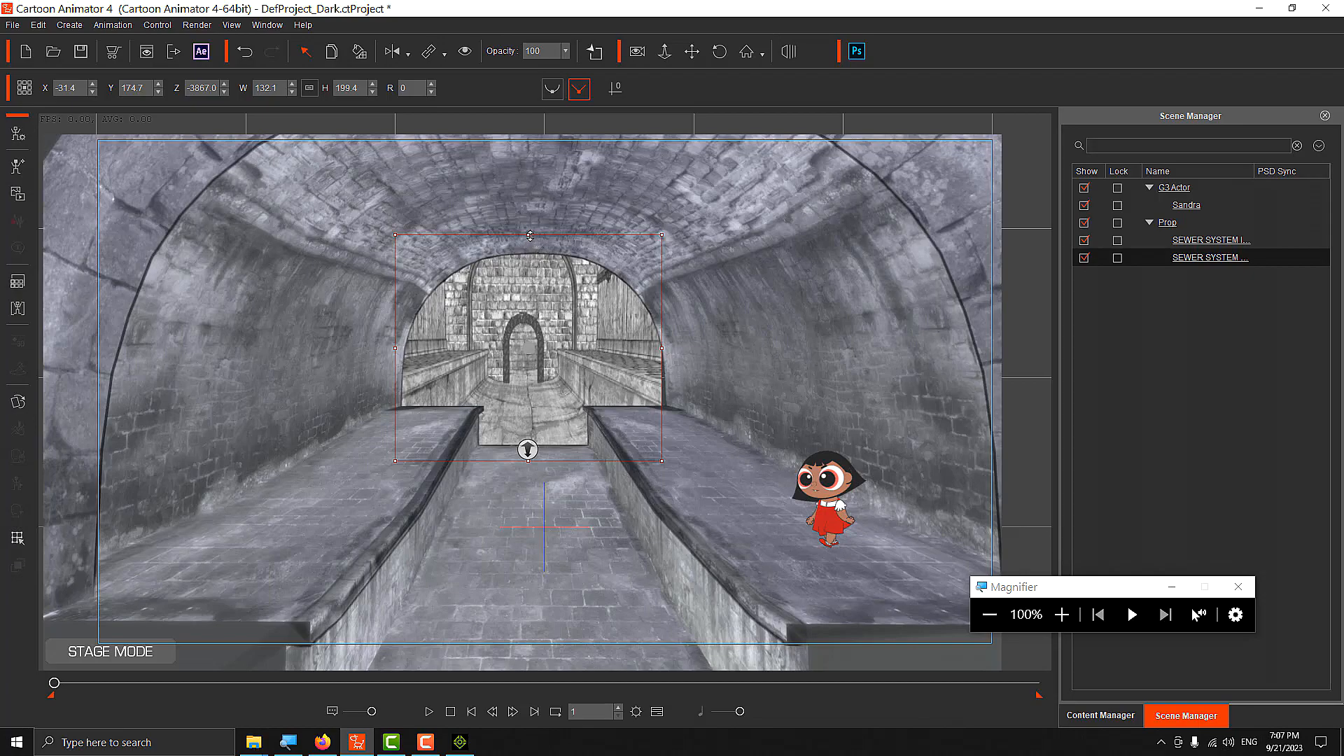
left_click_drag(528, 235, 528, 245)
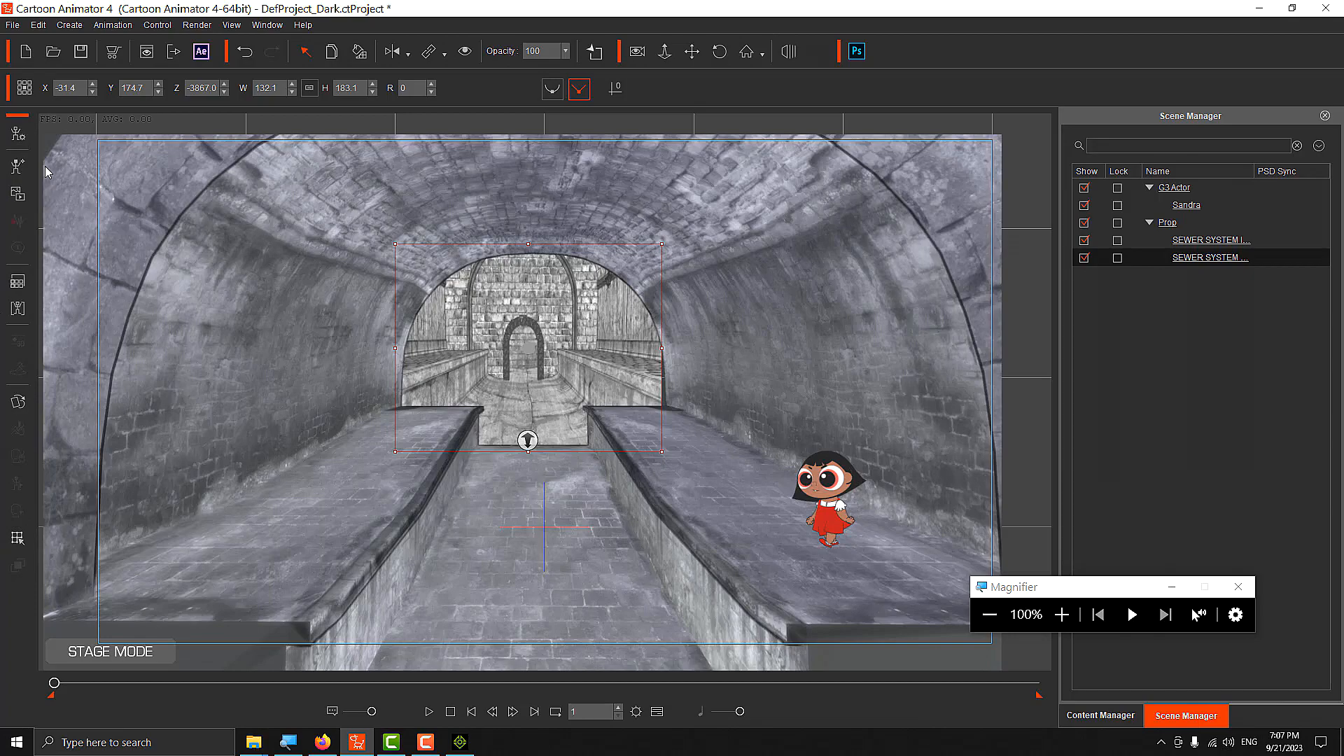
- Open the distant sewer prop's Render Style settings, try the Saturation and Contrast styles, and return to Default
left_click(17, 282)
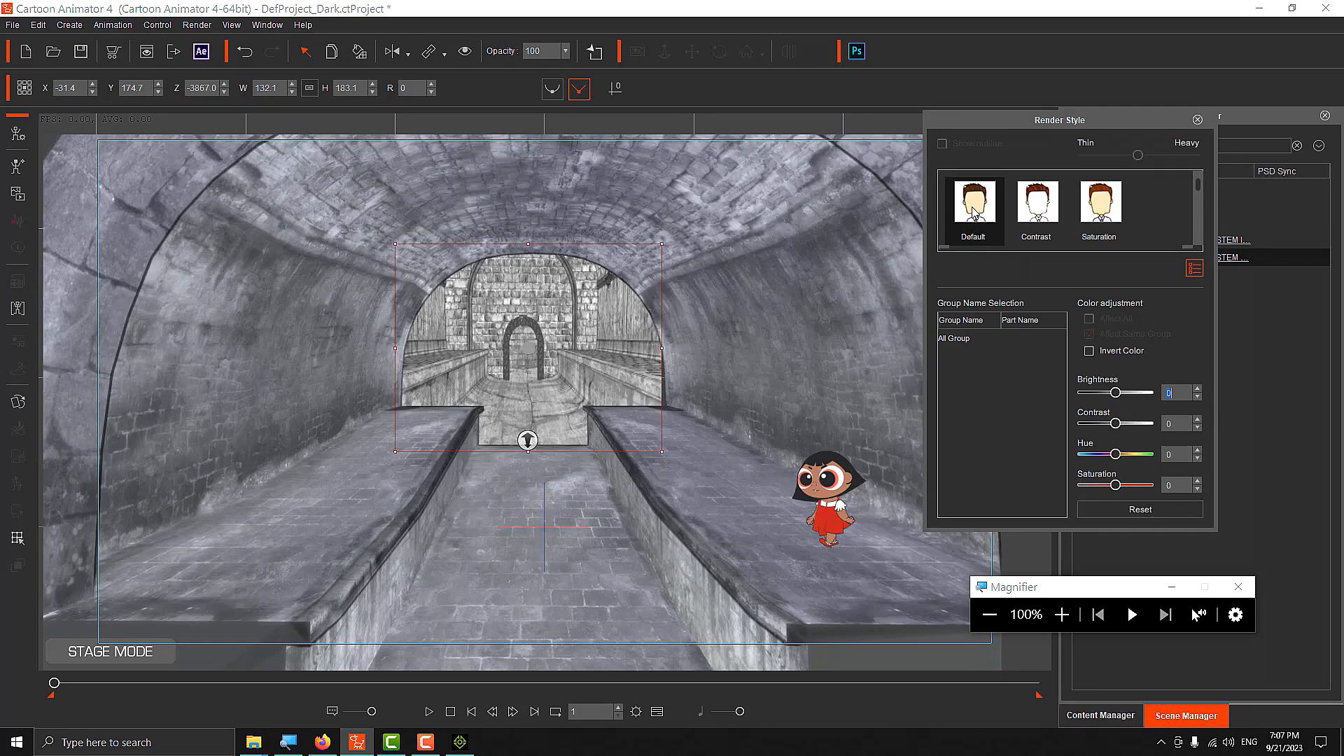
left_click(1097, 204)
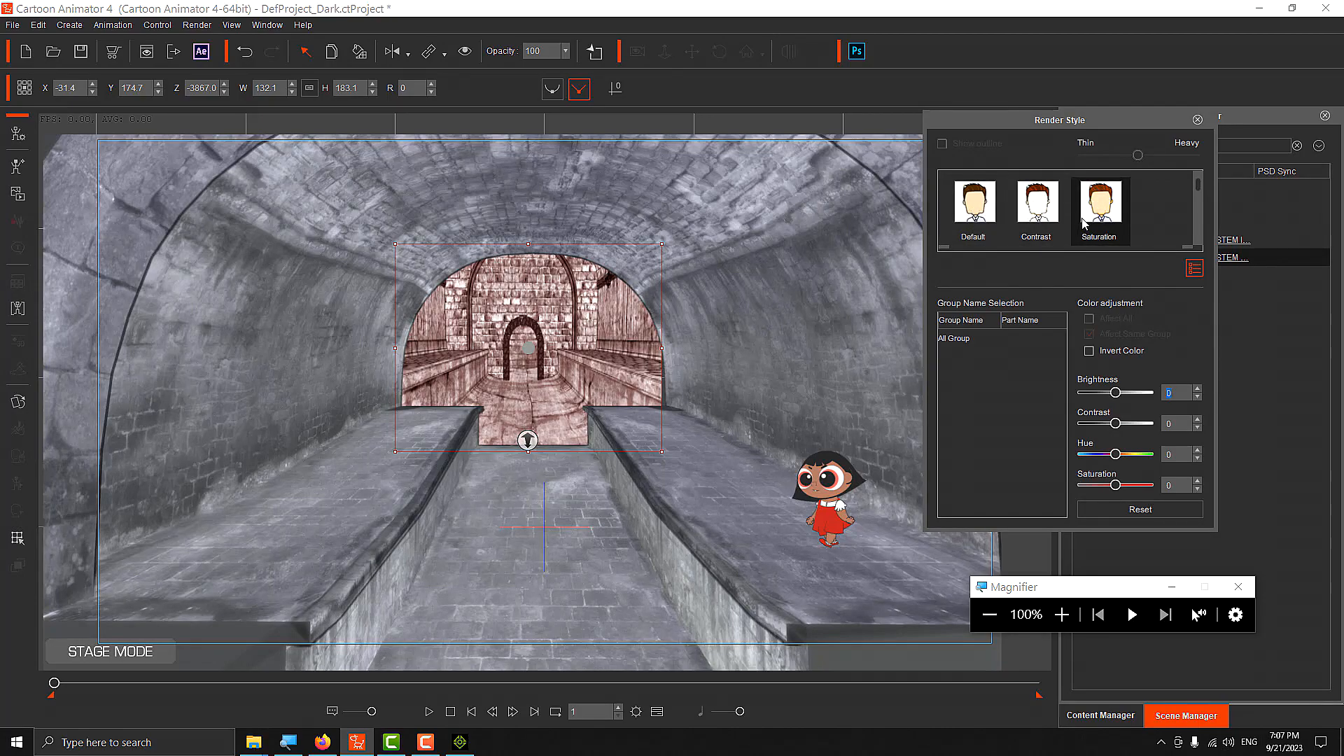
left_click(1050, 209)
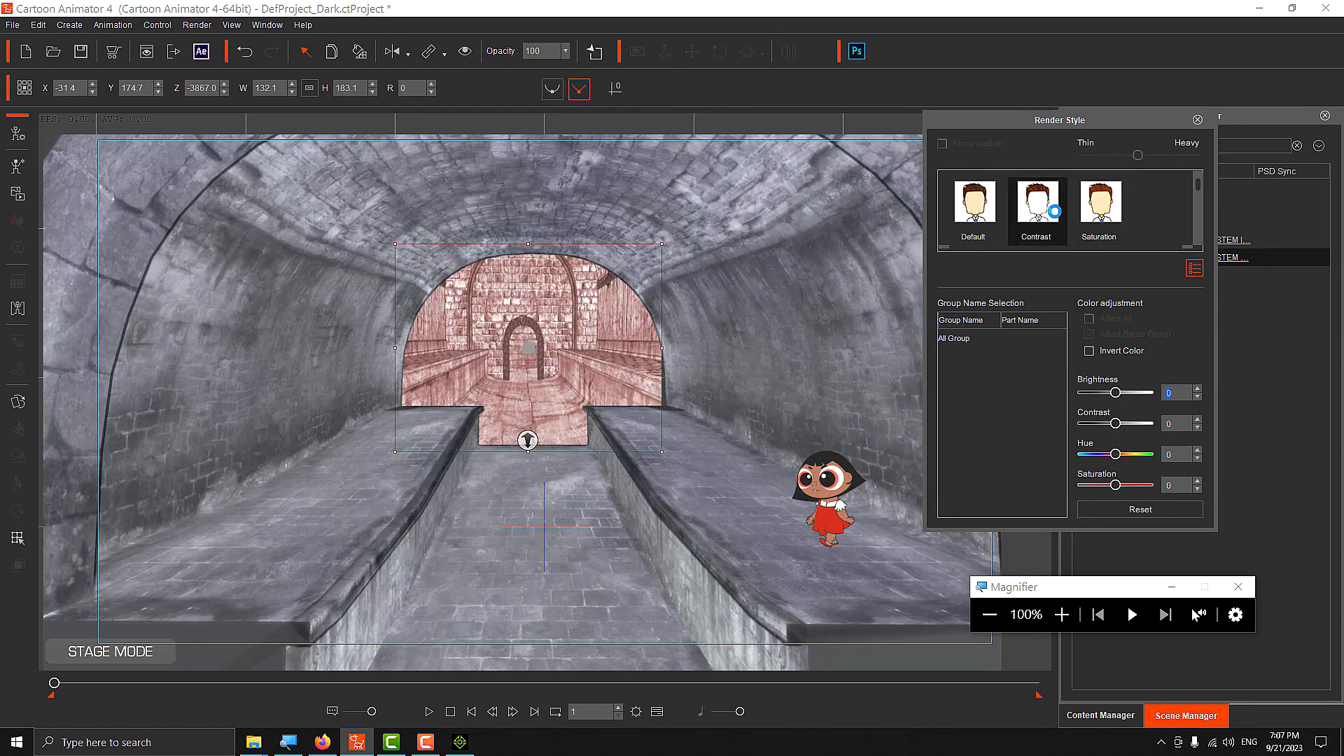
left_click(994, 212)
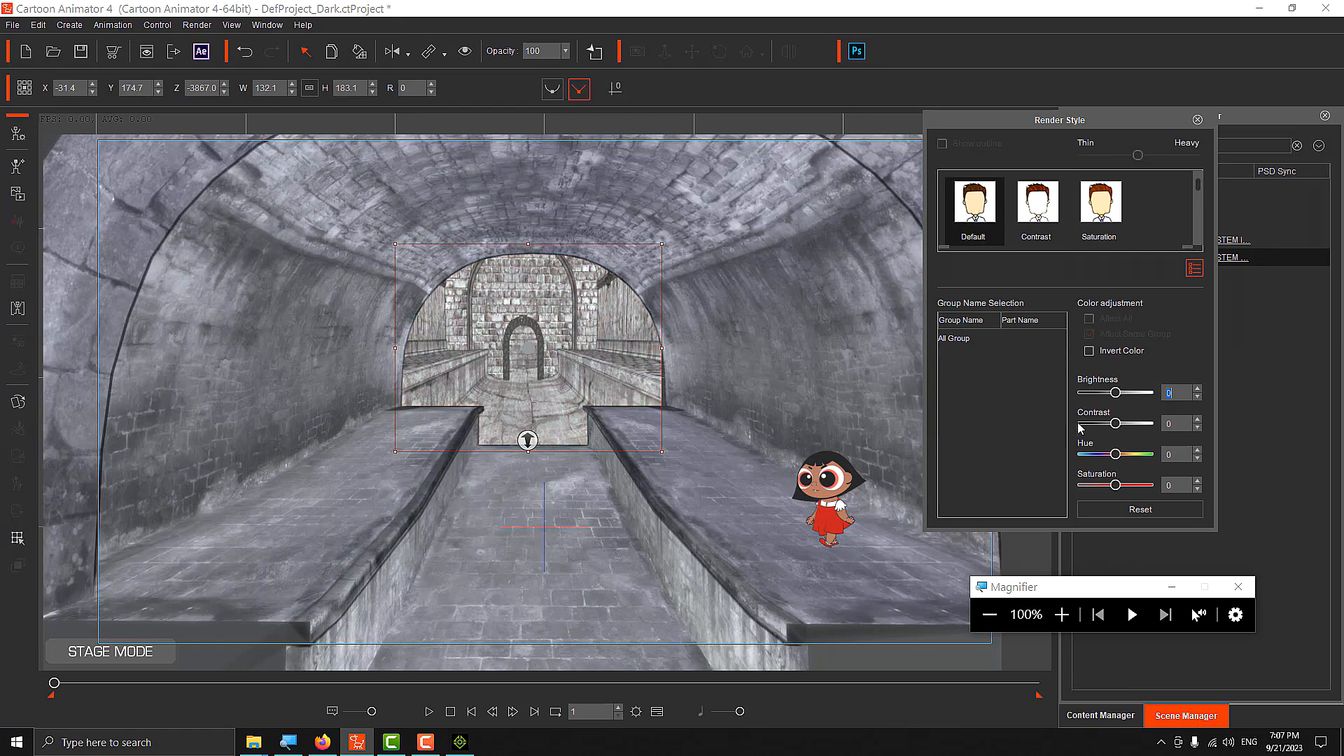
- Darken the distant sewer prop by setting its Brightness to -15, and close the Render Style settings
left_click_drag(1116, 393, 1108, 394)
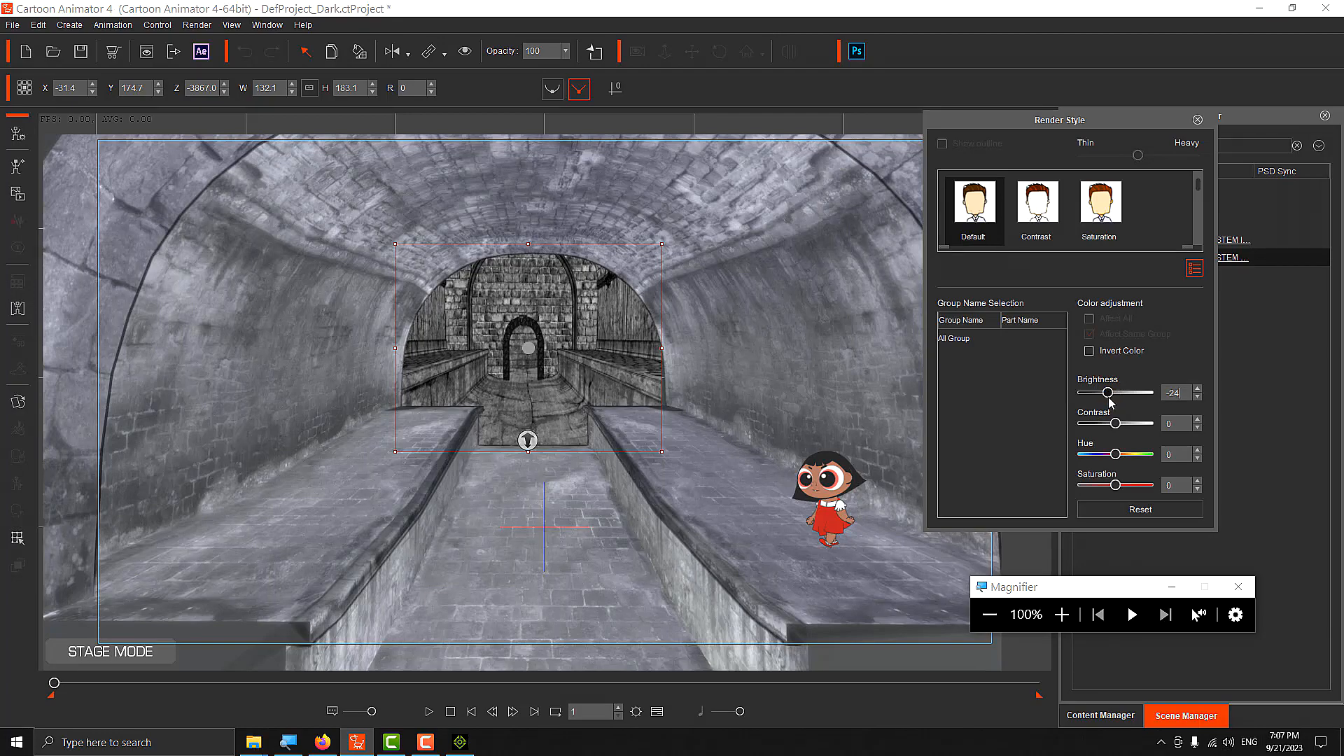
left_click(1061, 614)
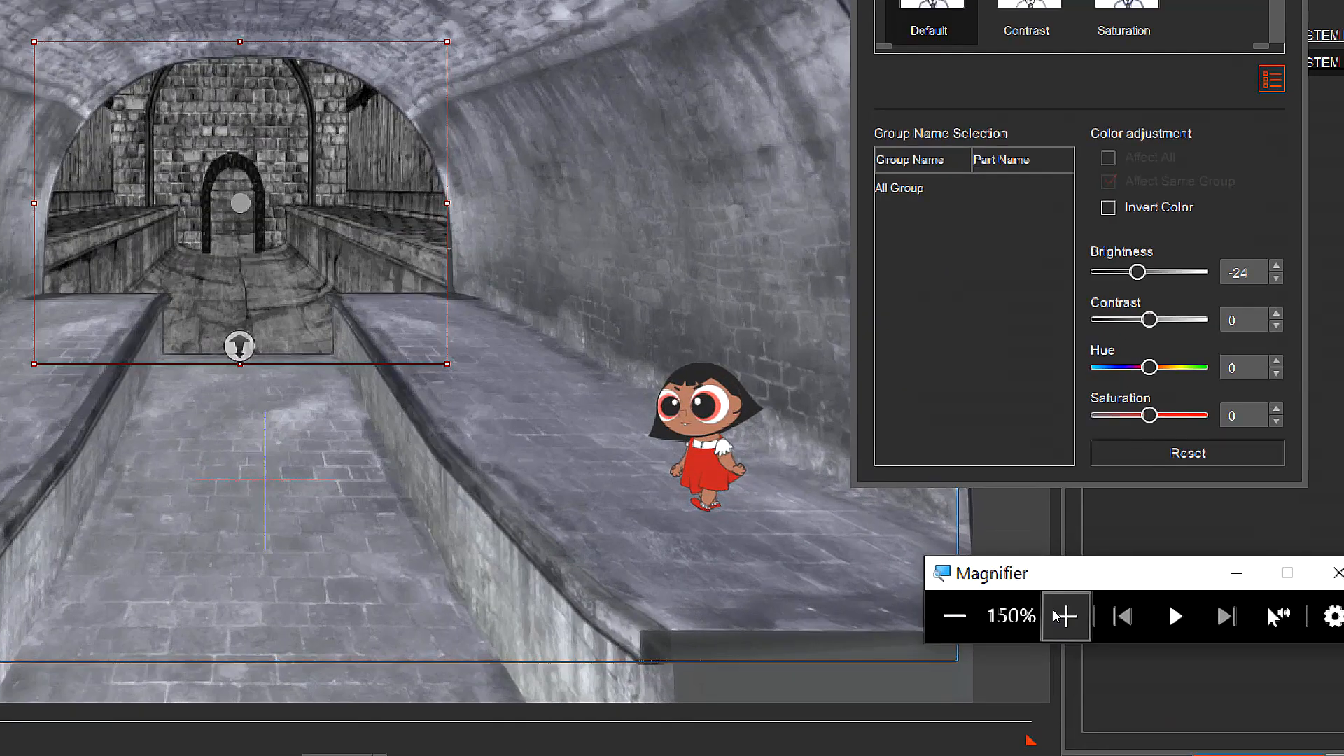
left_click(1061, 614)
left_click(1051, 609)
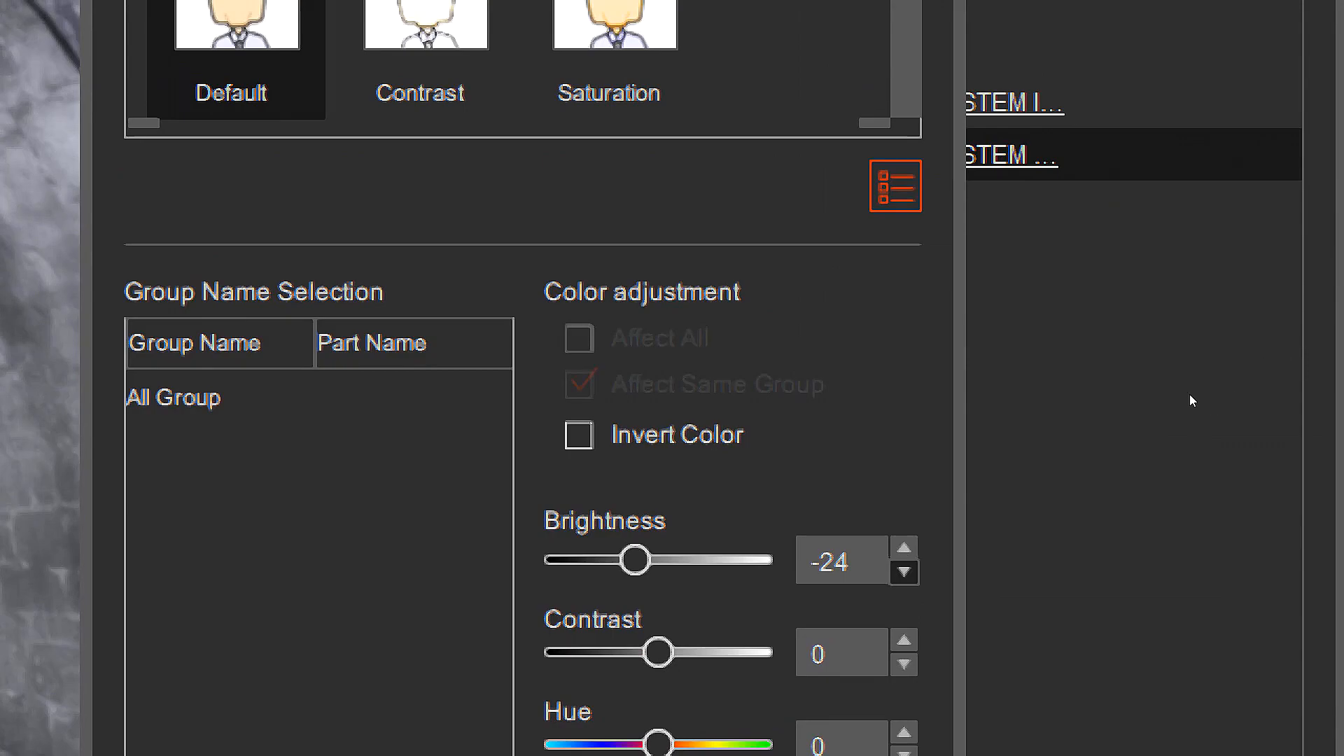
double_click(833, 562)
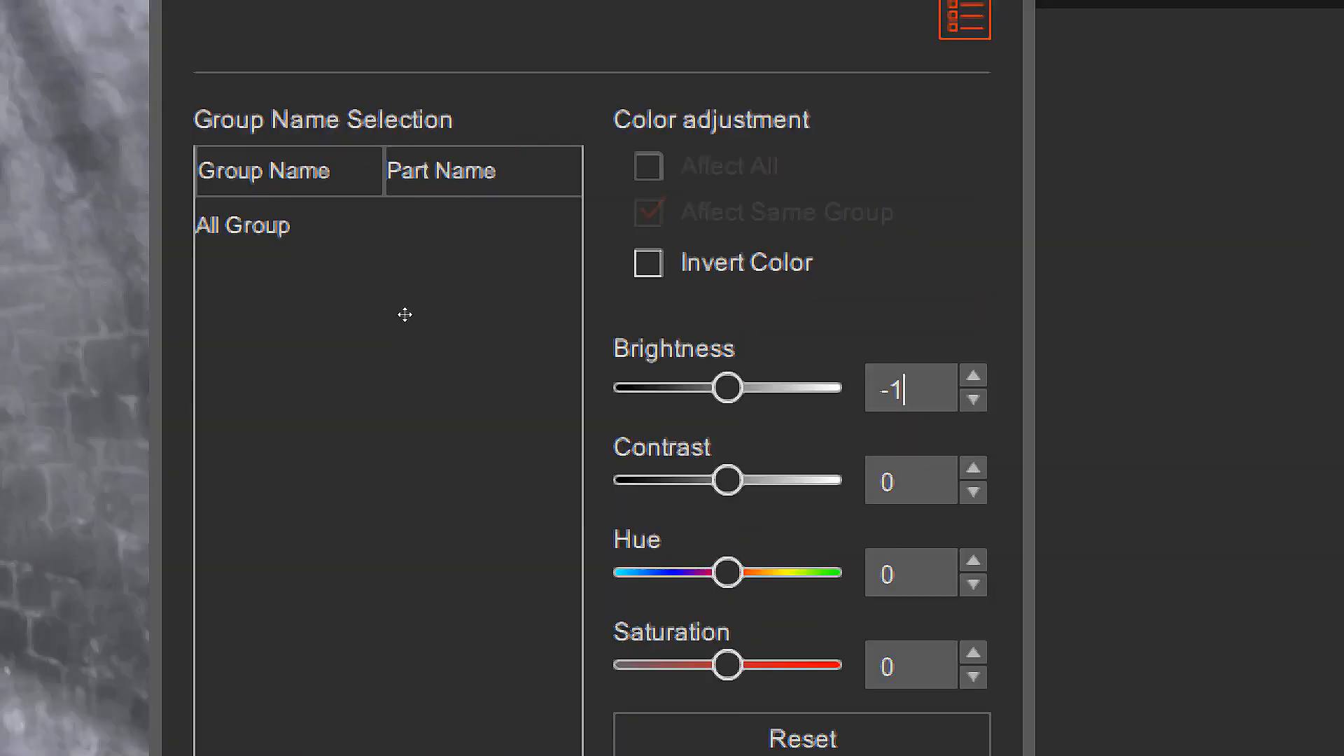
type("5")
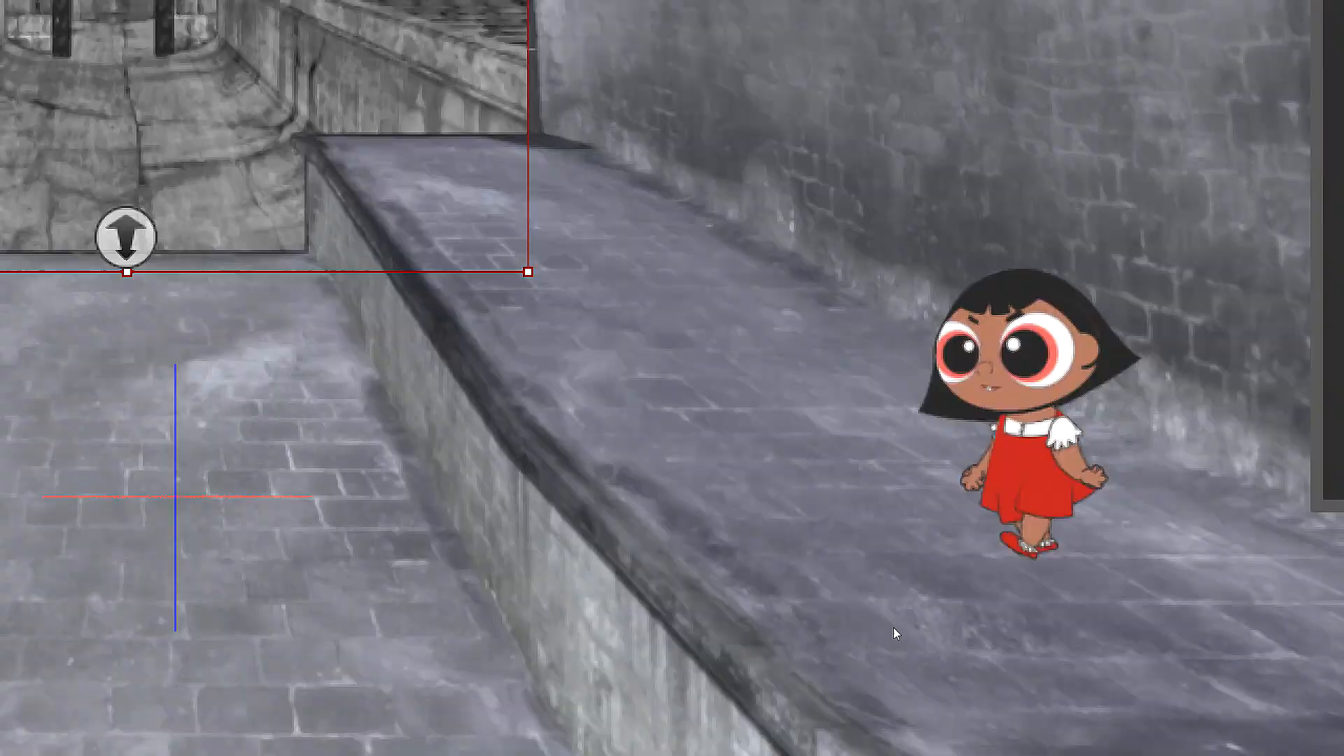
key("super+minus")
key("super+minus")
key("super+minus")
key("super+minus")
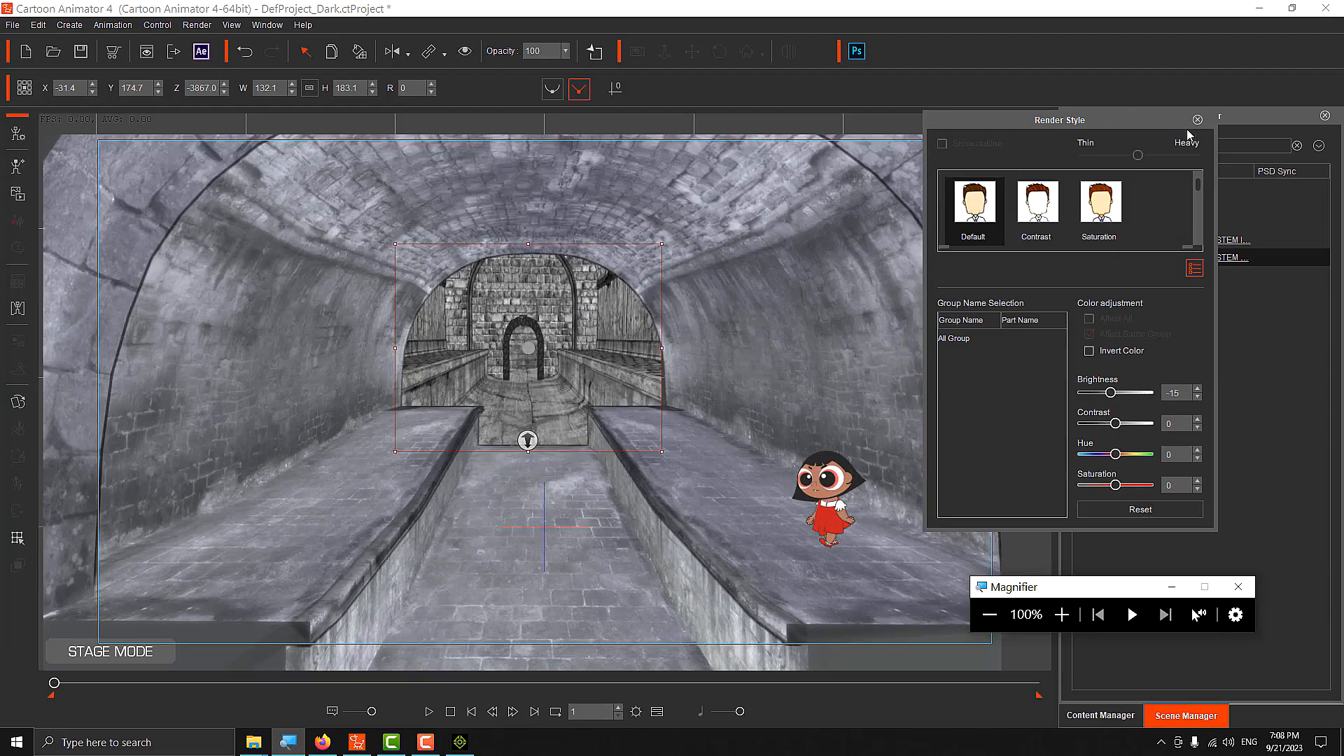
left_click(1197, 120)
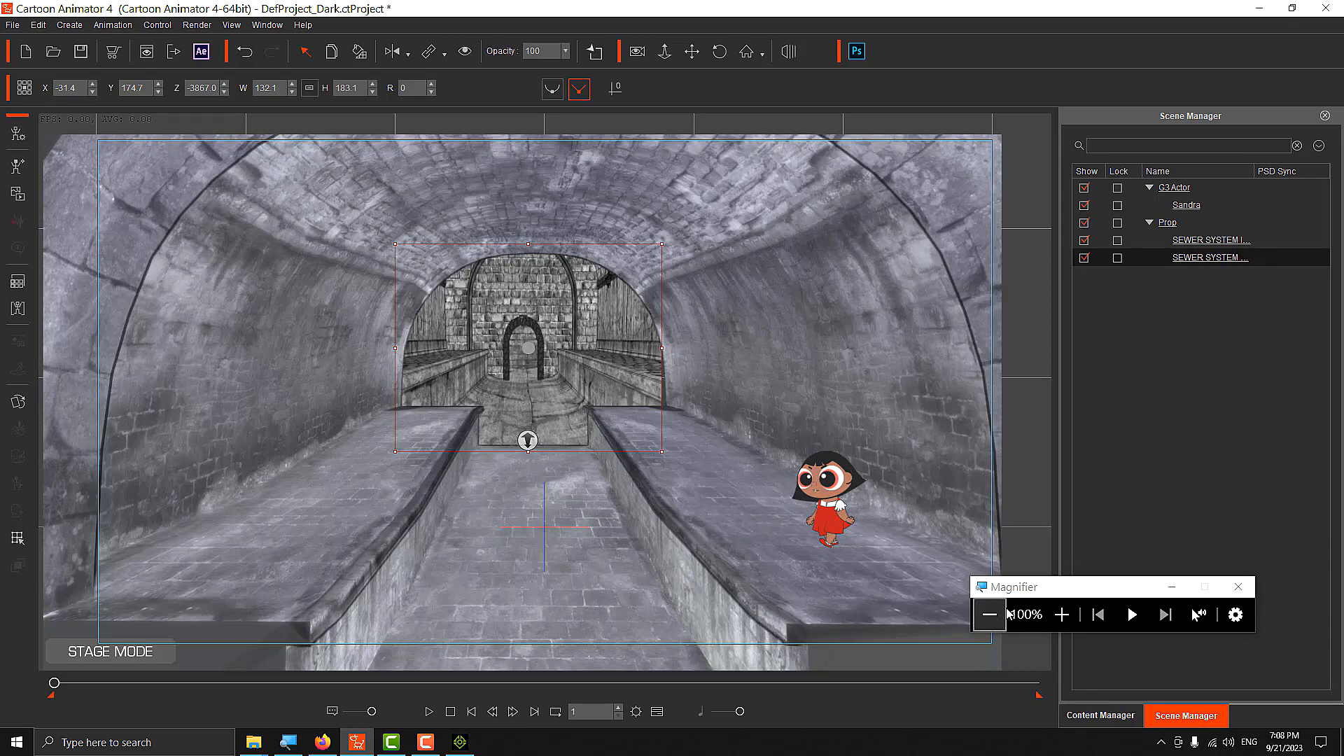
- Play back the girl character's walk through the tunnel to check the scene, and pause it
left_click(429, 711)
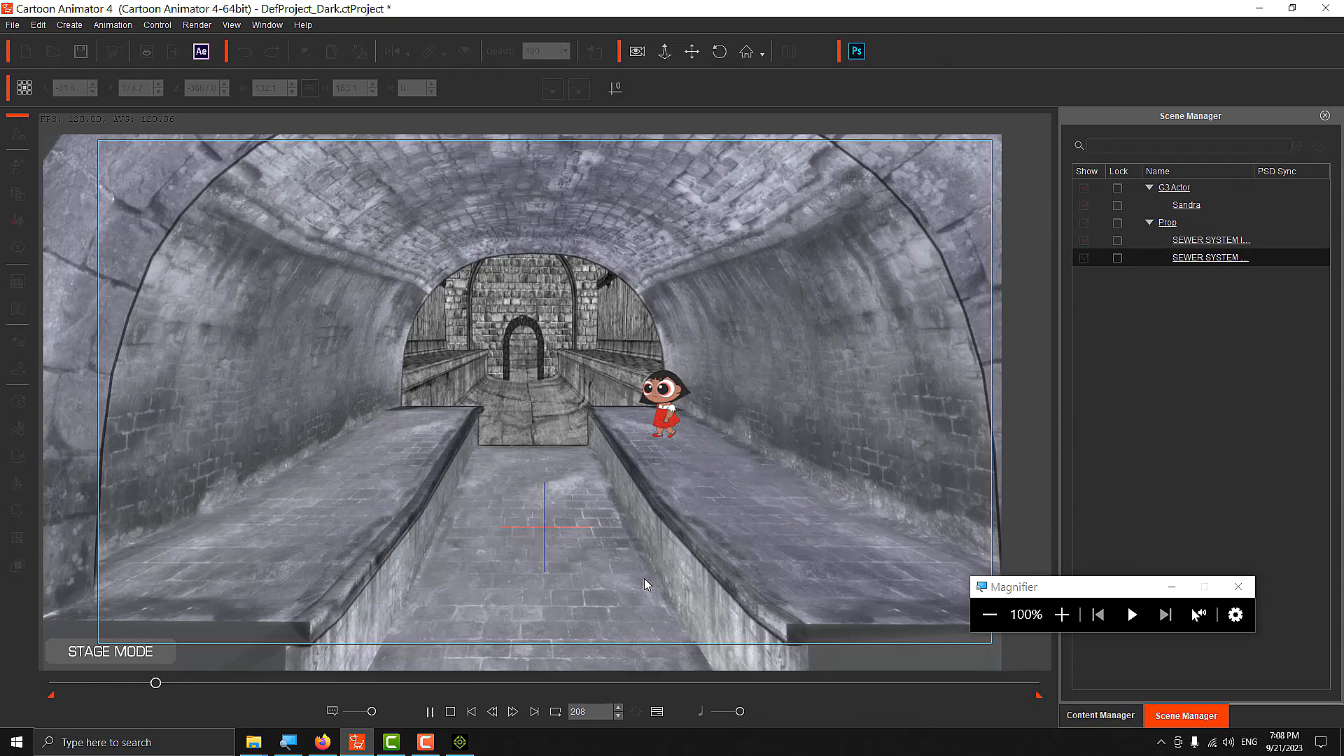
left_click(431, 713)
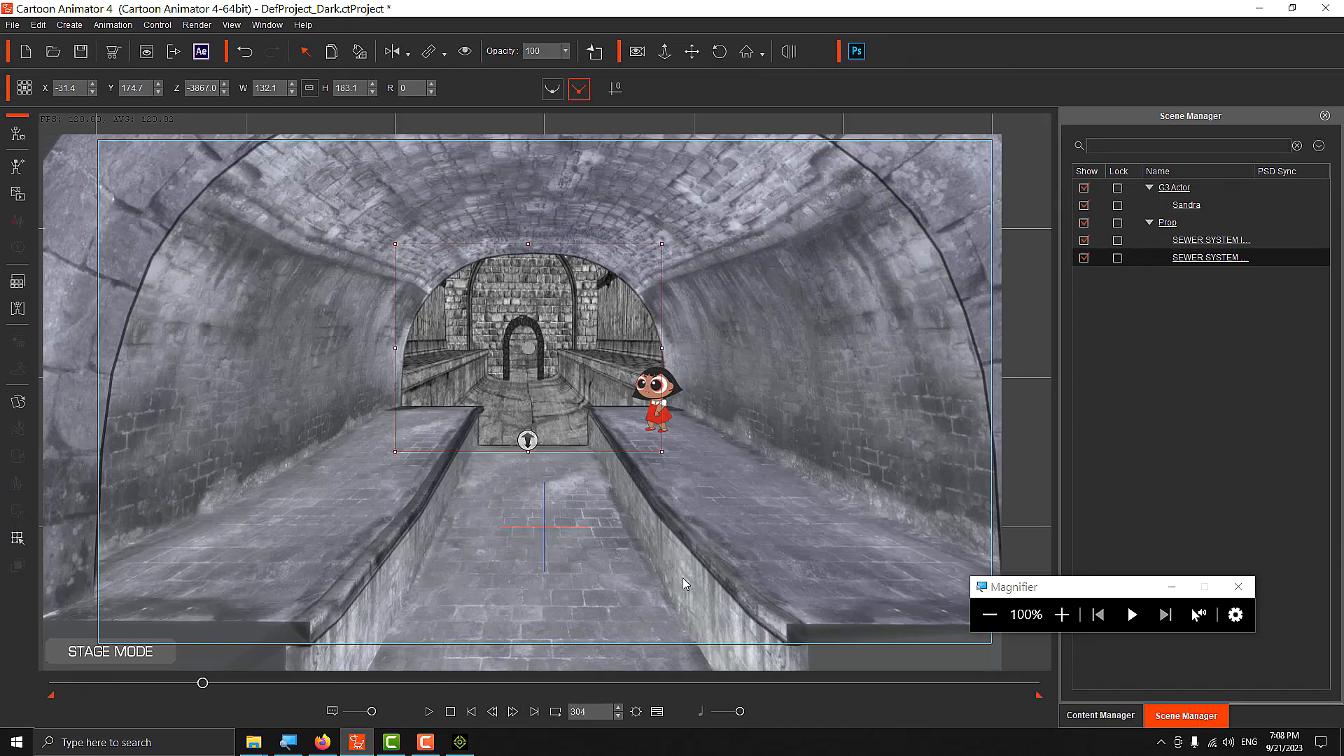